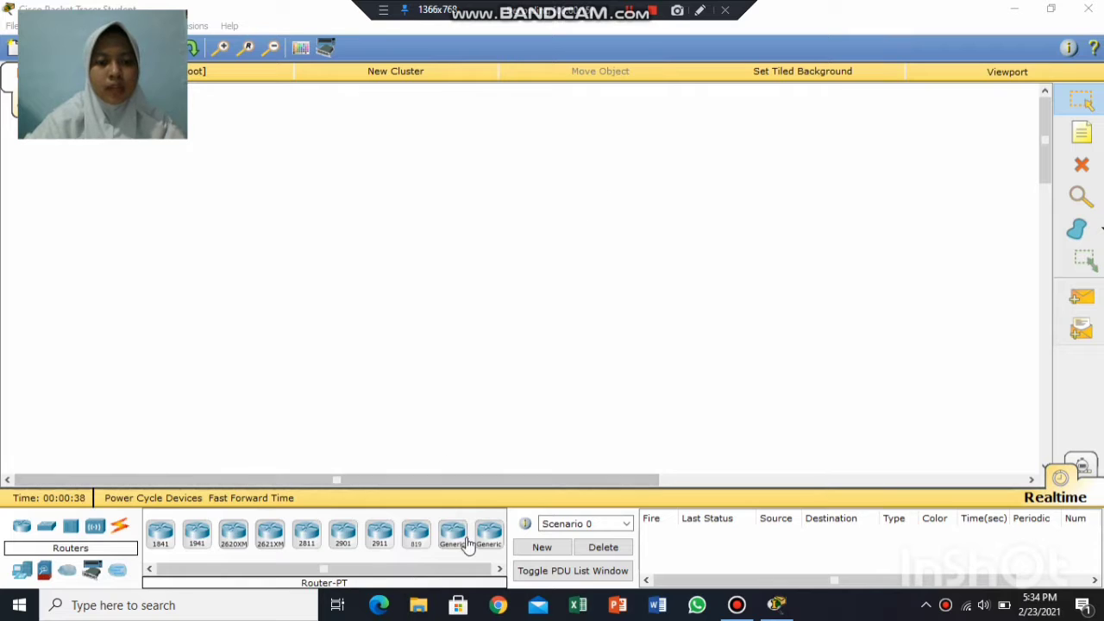
Place four generic Router-PT routers in a horizontal row across the upper part of the workspace.
drag(455, 535, 272, 213)
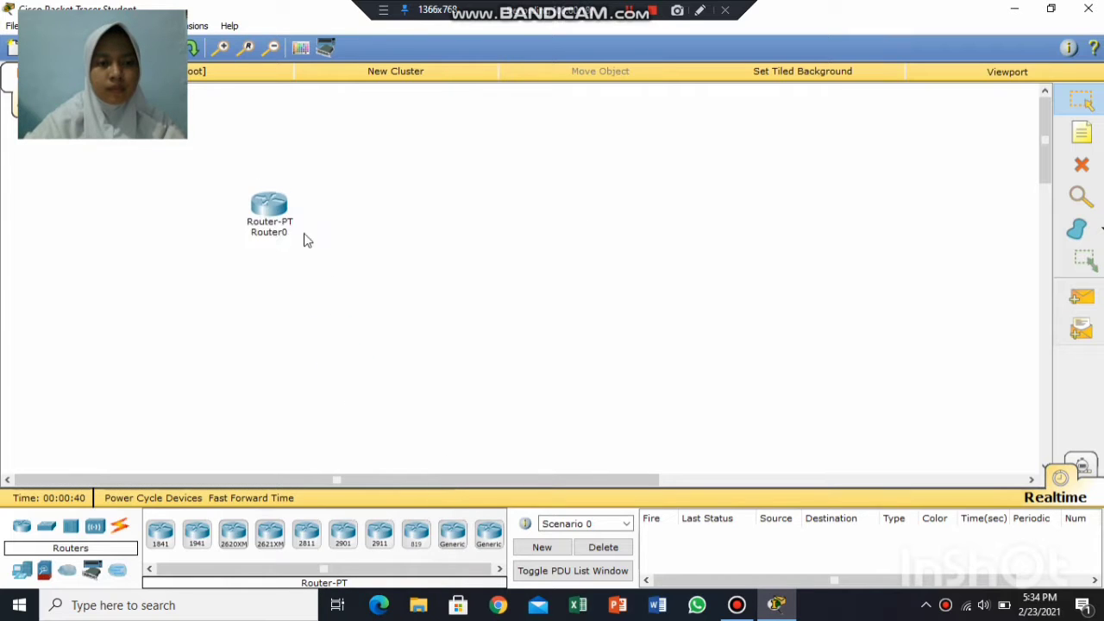
drag(452, 533, 414, 216)
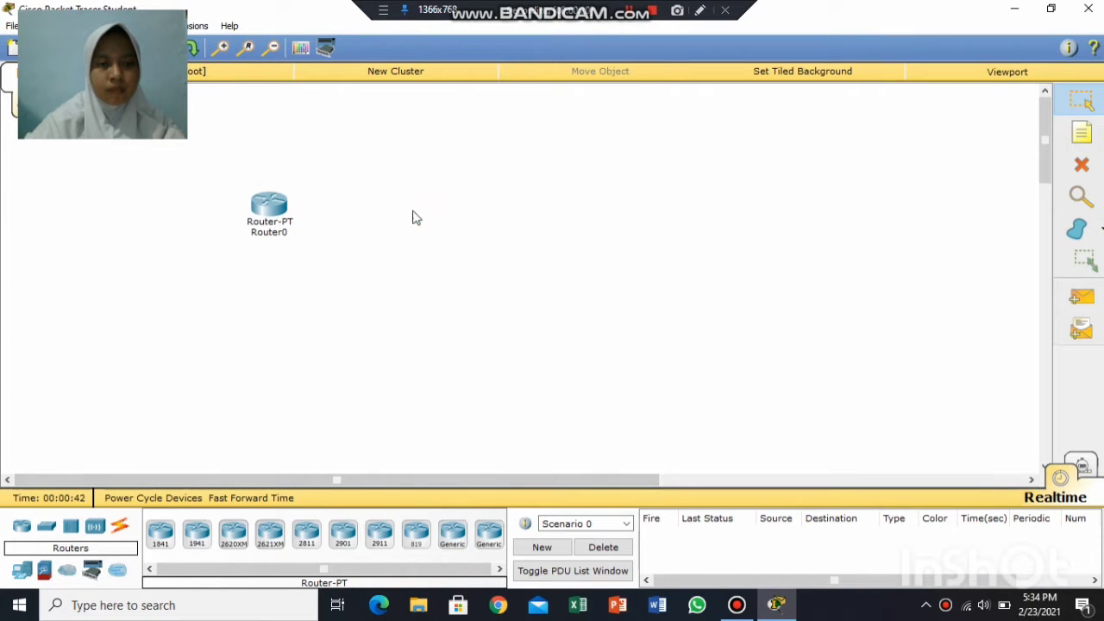
drag(456, 533, 546, 216)
drag(456, 536, 683, 220)
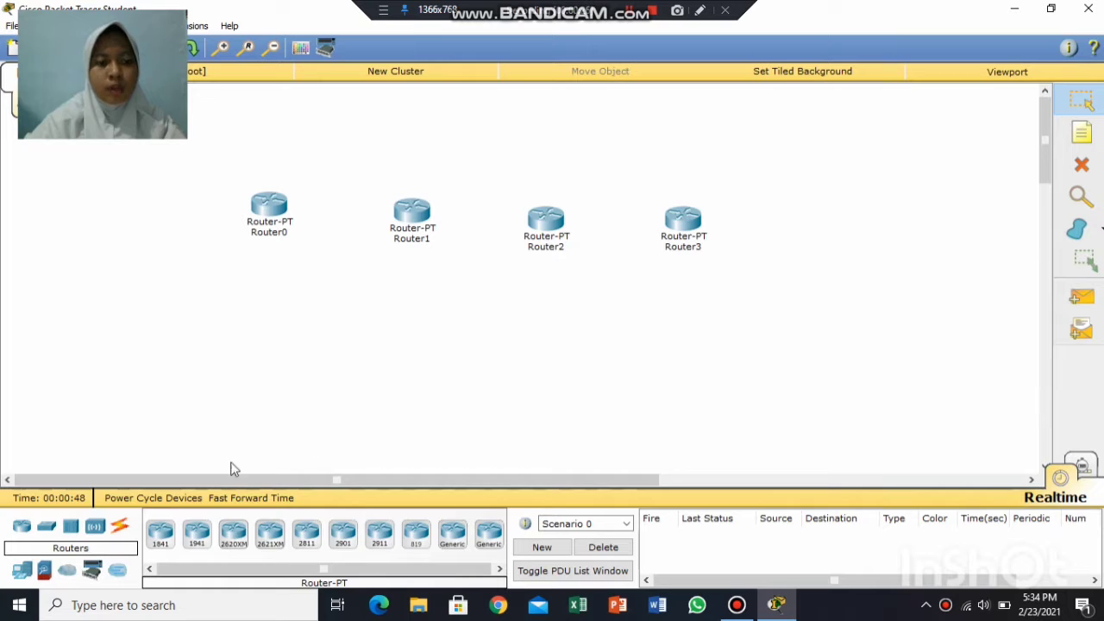
Place four 2950-24 switches in a row, one below each router.
click(45, 530)
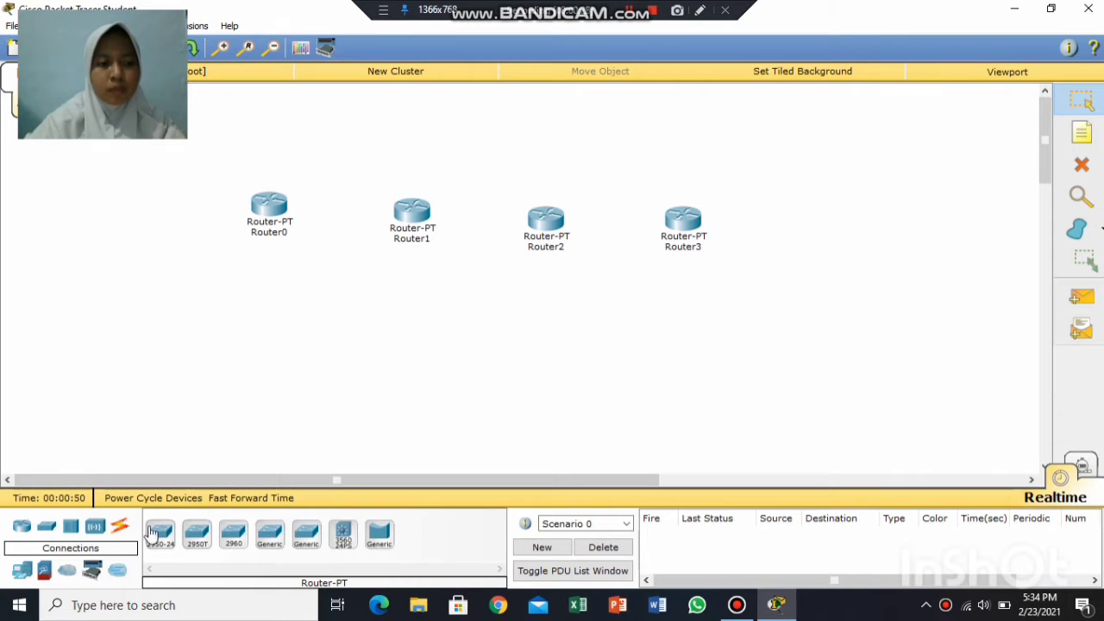
drag(160, 532, 254, 345)
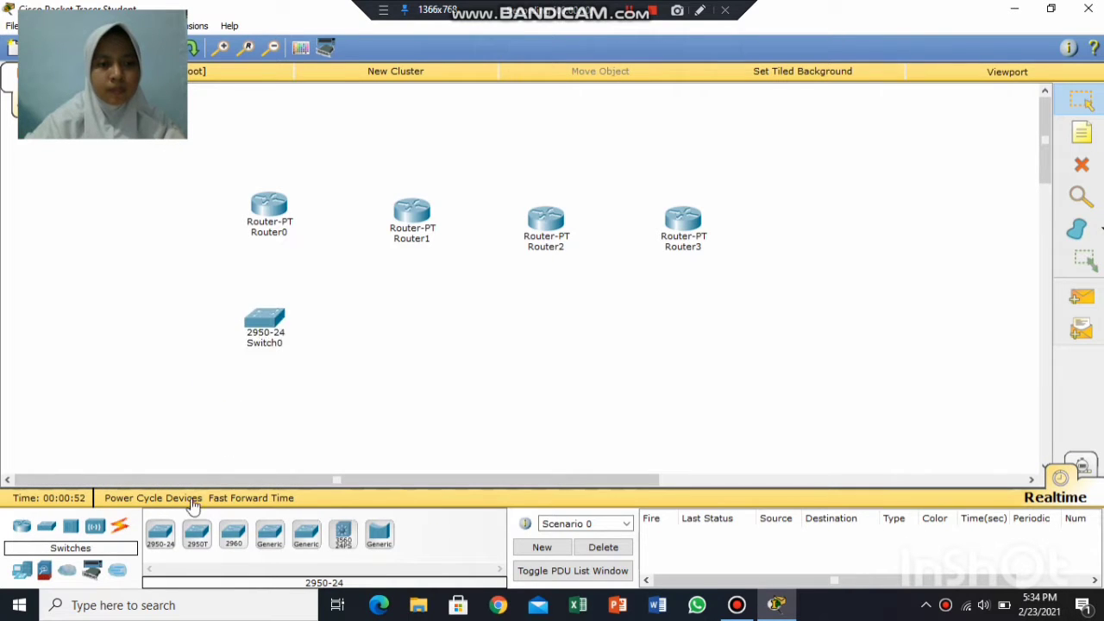
drag(162, 534, 398, 326)
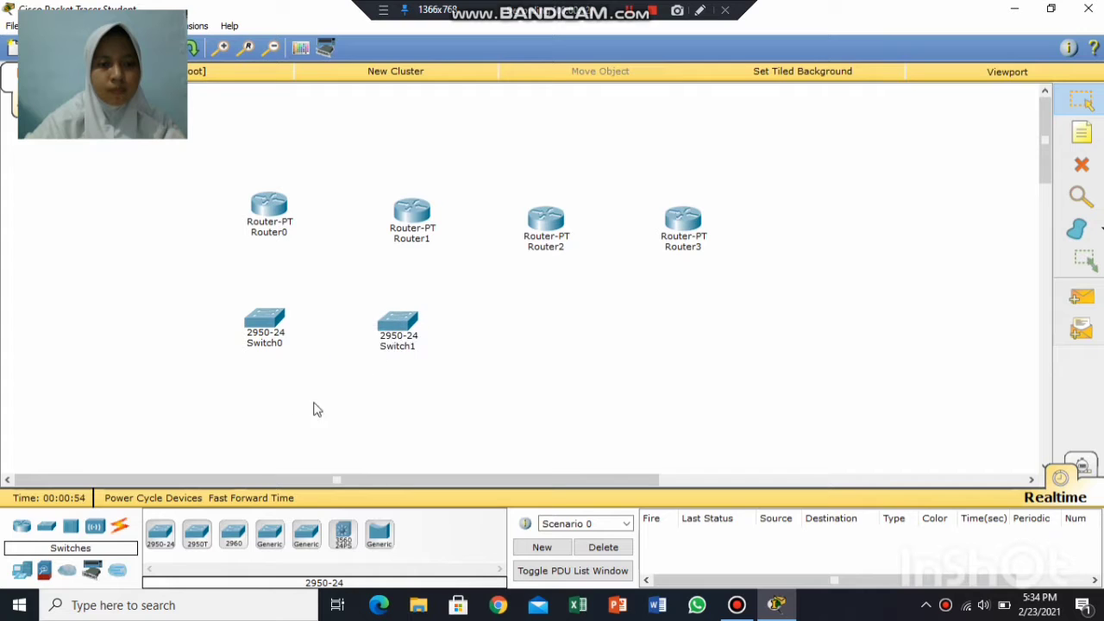
drag(163, 533, 684, 338)
Align Router1, Router2 and Router3 level with Router0, and shift Switch3, Switch2 and Switch1 into line beneath their routers.
drag(415, 224, 413, 214)
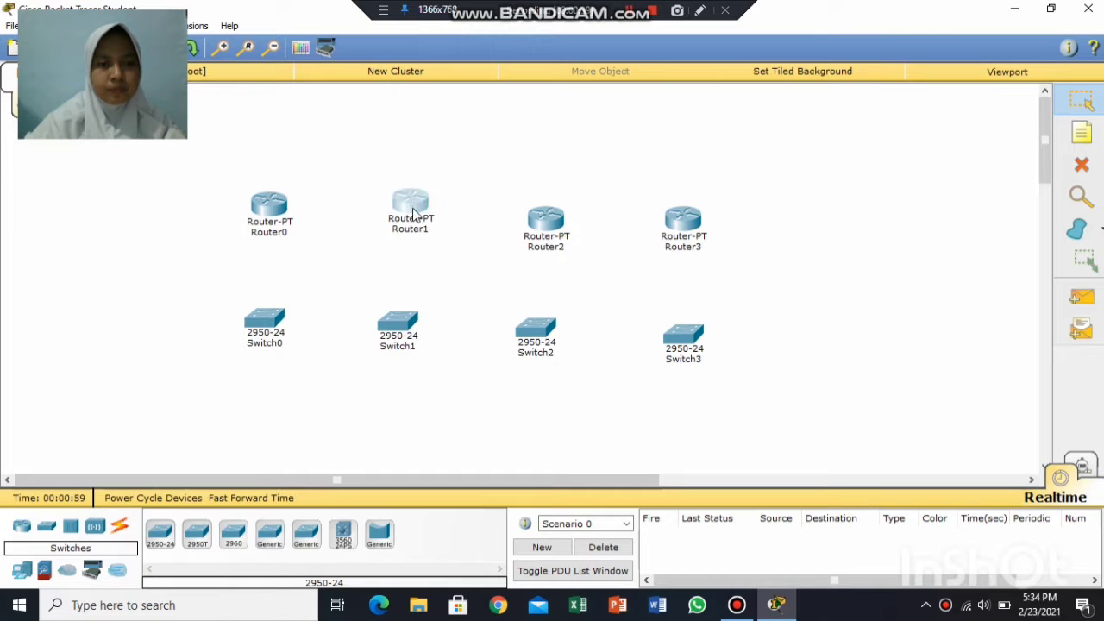
drag(562, 242, 549, 218)
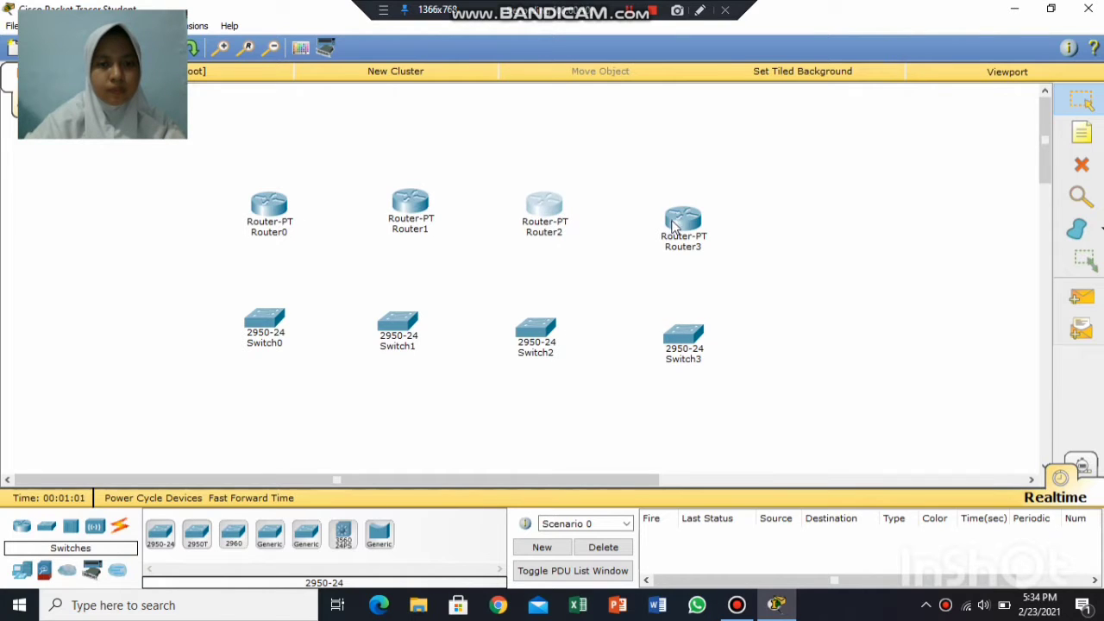
drag(675, 226, 681, 211)
drag(687, 341, 693, 335)
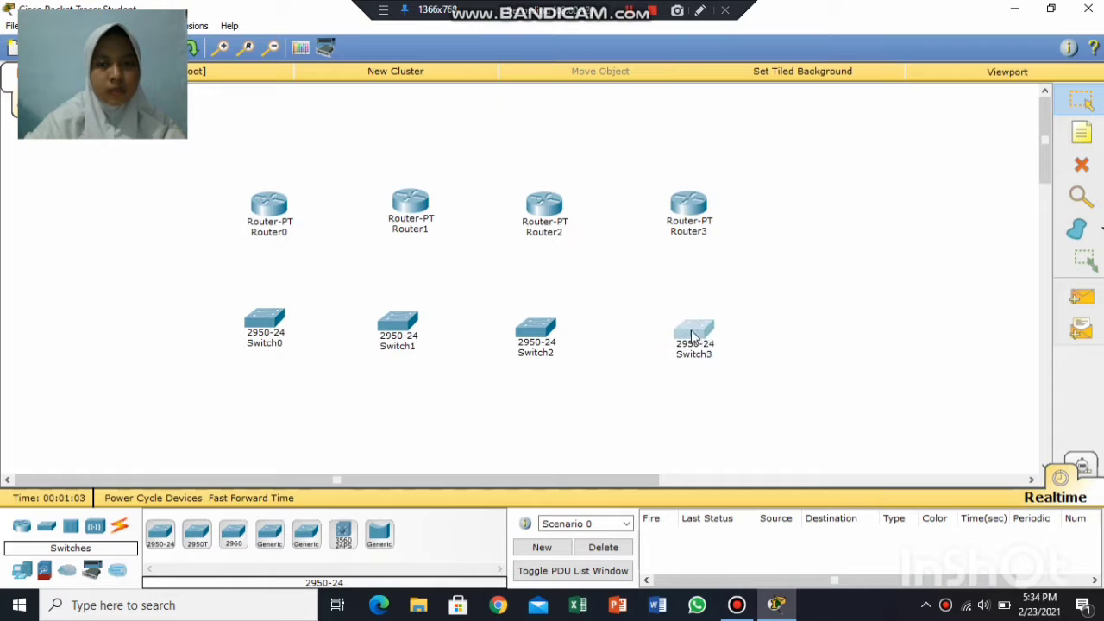
drag(531, 333, 537, 332)
drag(403, 326, 409, 322)
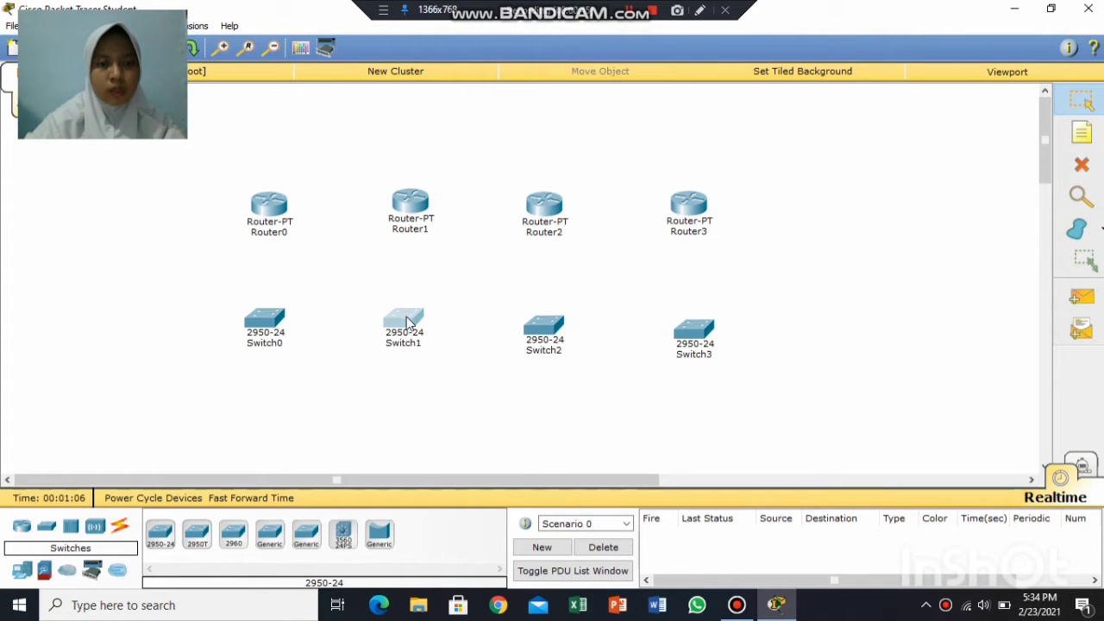
click(817, 233)
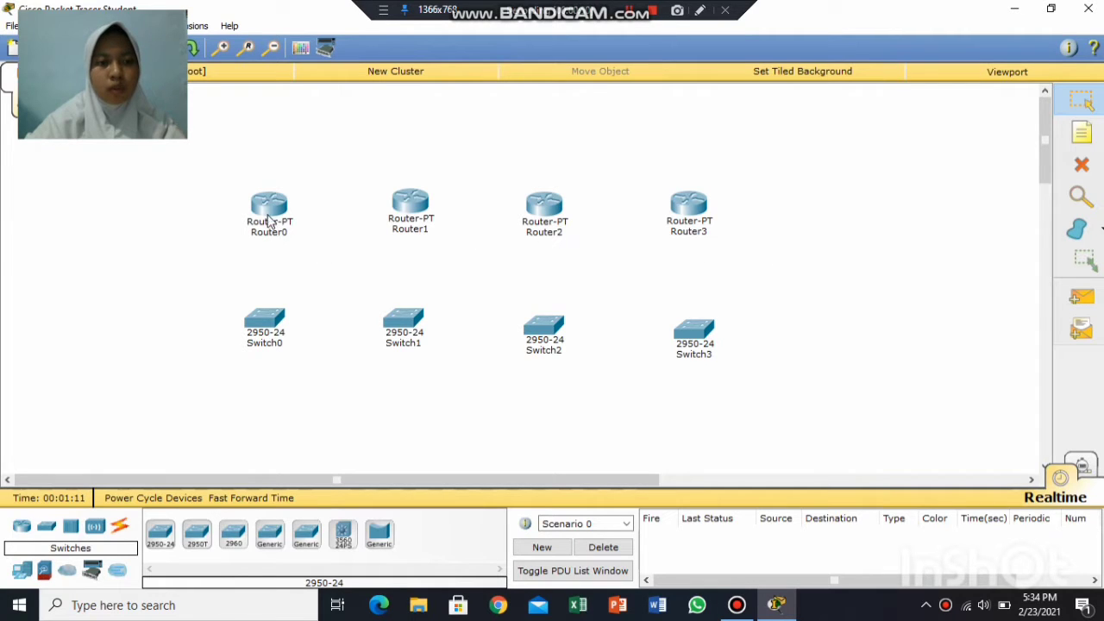
Connect Router0 Serial2/0 to Router1 Serial2/0 with a Serial DCE cable.
click(123, 536)
click(416, 534)
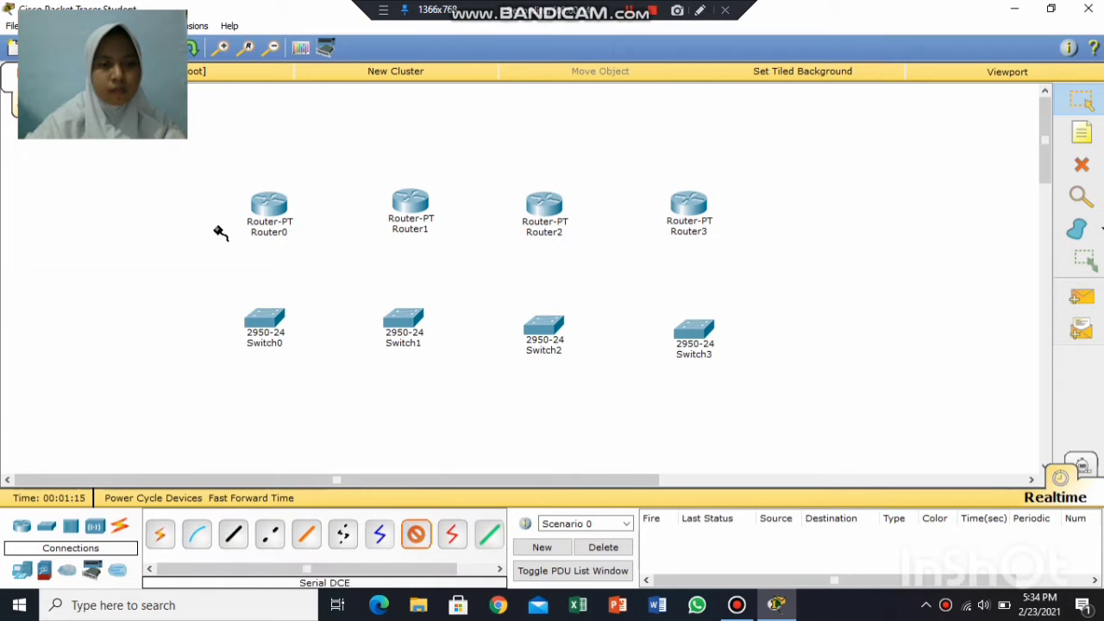
click(263, 203)
click(329, 282)
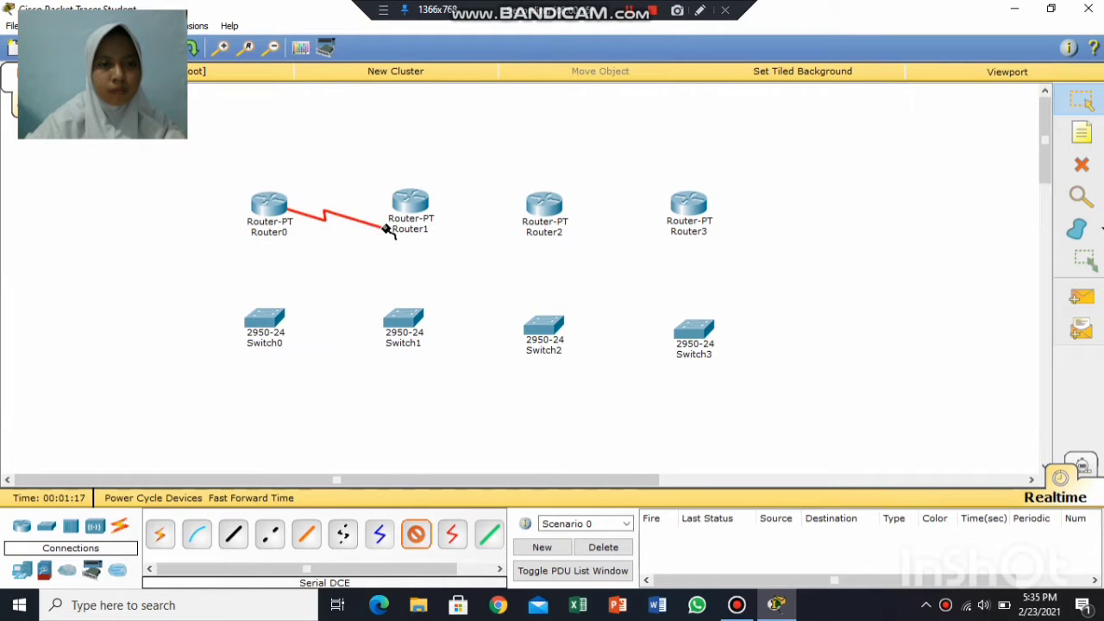
click(409, 205)
click(455, 284)
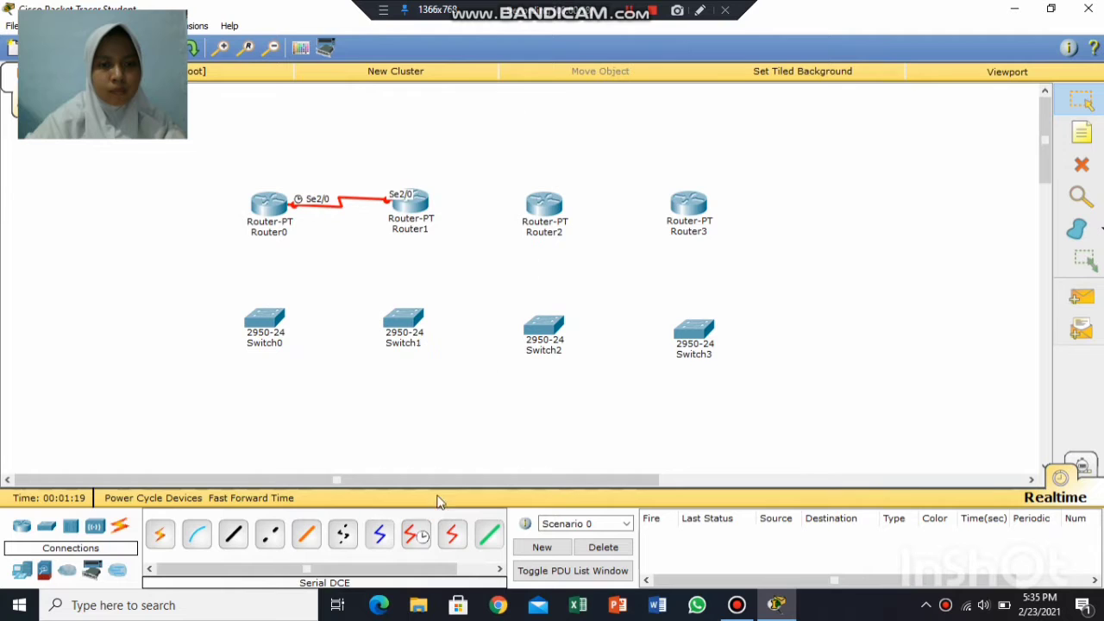
Connect Router1 Serial3/0 to Router2 Serial2/0 with a Serial DCE cable.
click(428, 210)
click(470, 279)
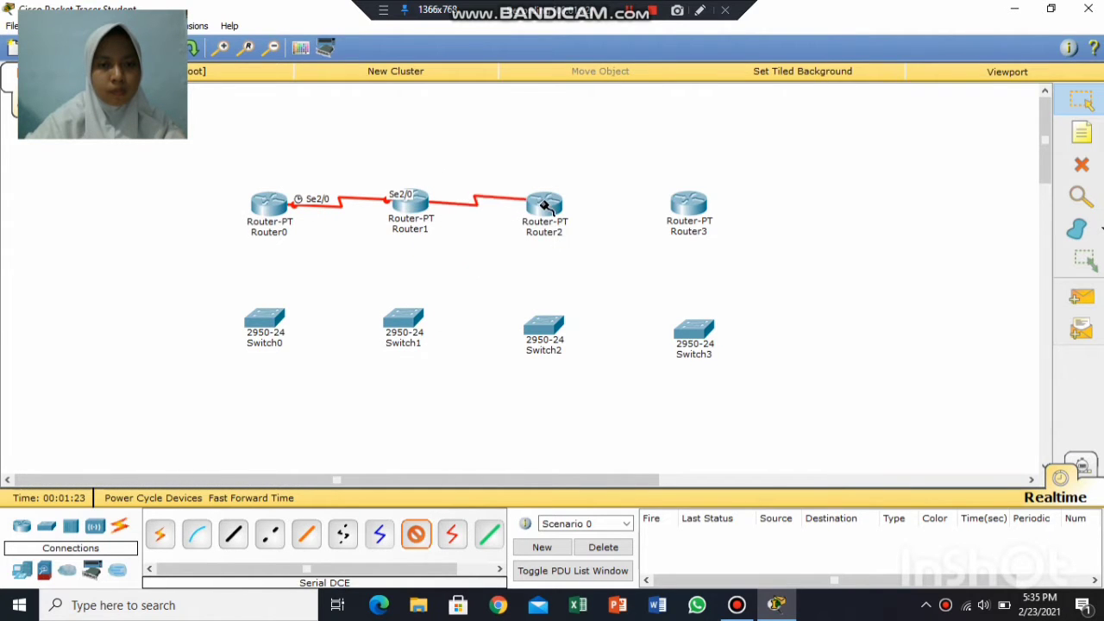
click(545, 205)
click(585, 282)
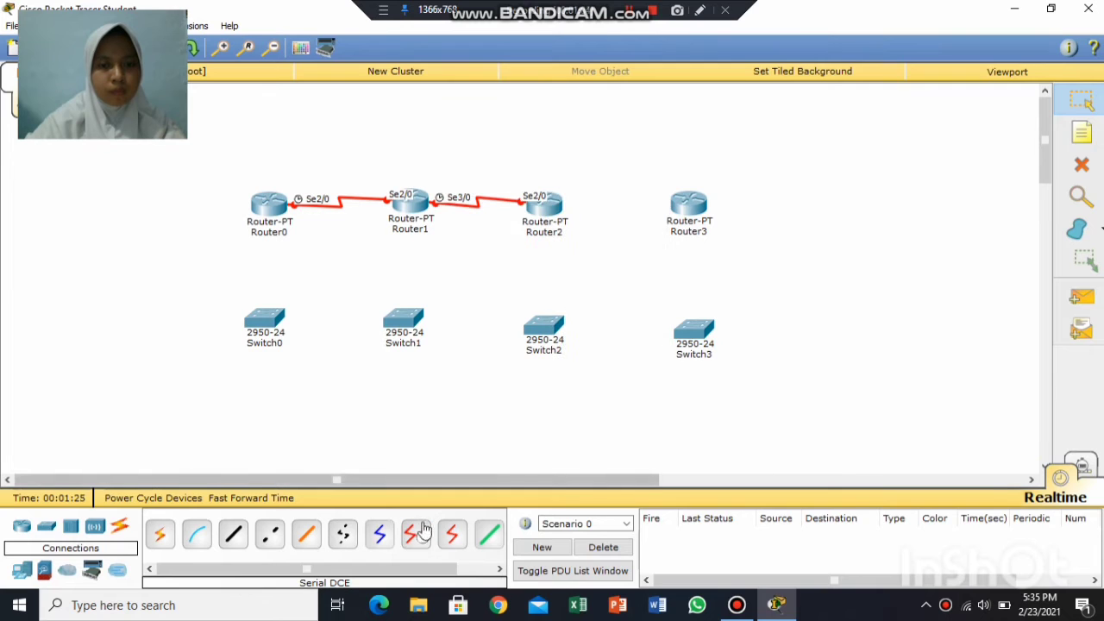
Connect Router2 Serial3/0 to Router3 Serial2/0 with a Serial DCE cable.
click(552, 207)
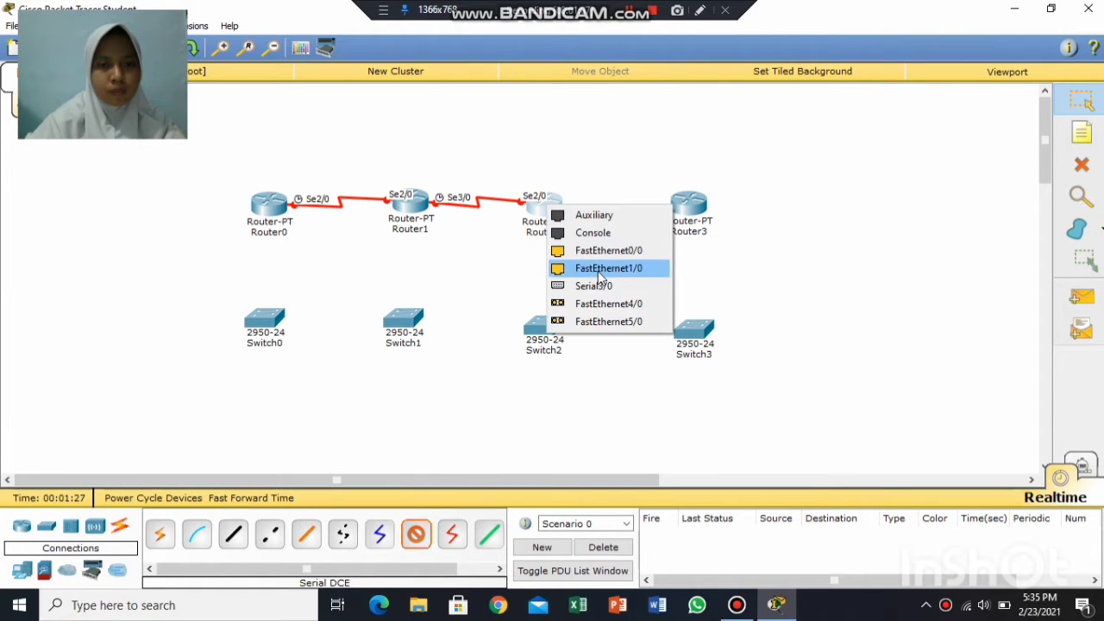
click(607, 289)
click(686, 207)
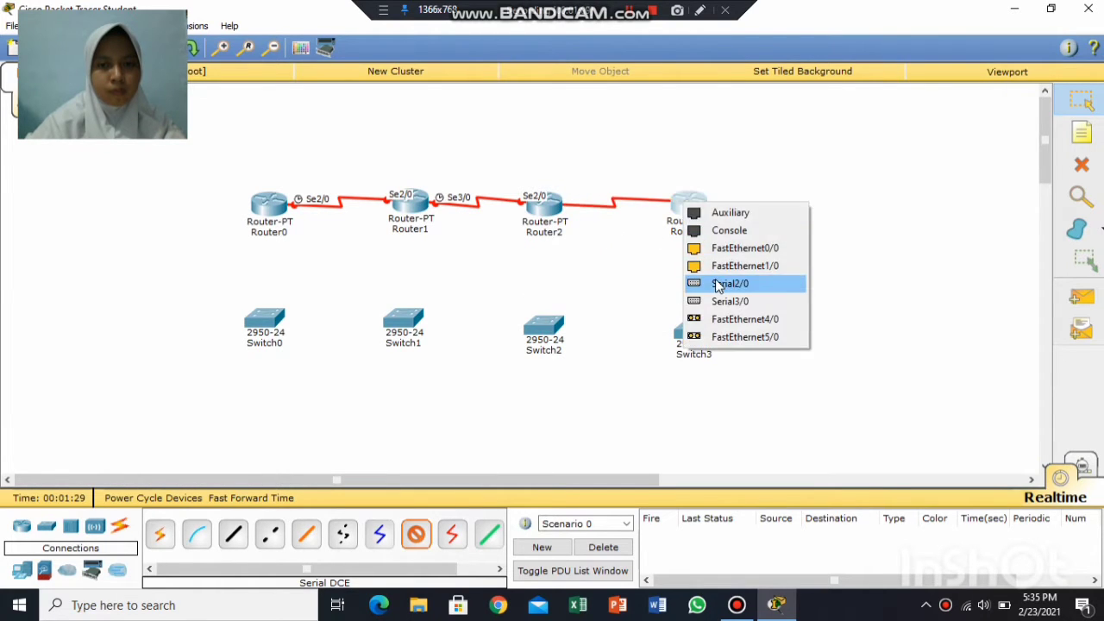
click(716, 283)
Connect Router0 FastEthernet0/0 to Switch0 FastEthernet0/1 with a Copper Straight-Through cable.
click(236, 541)
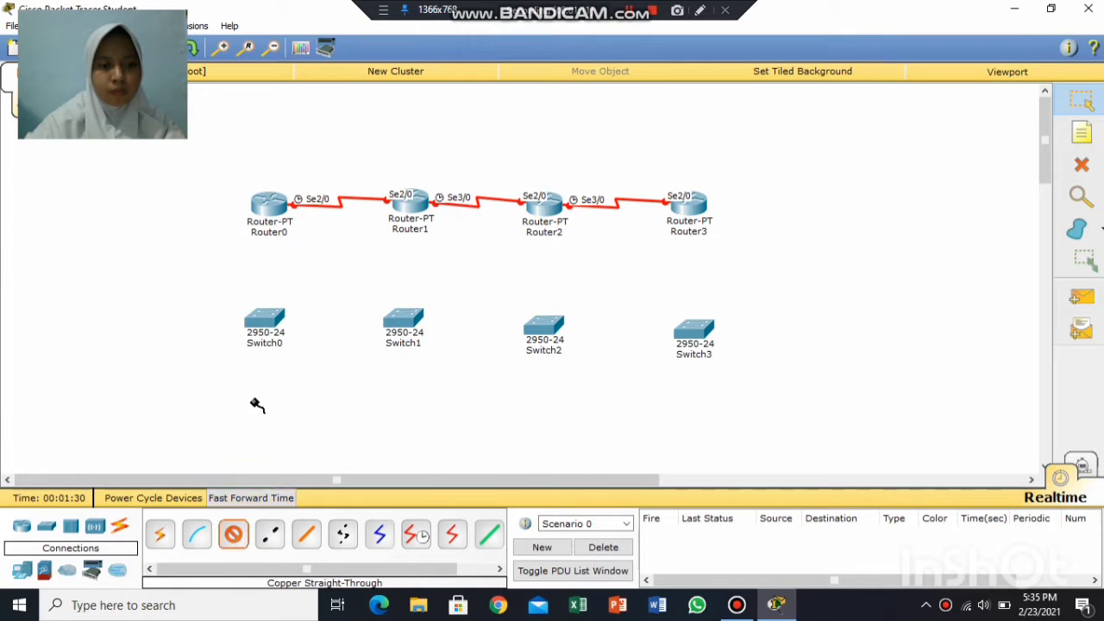
click(266, 207)
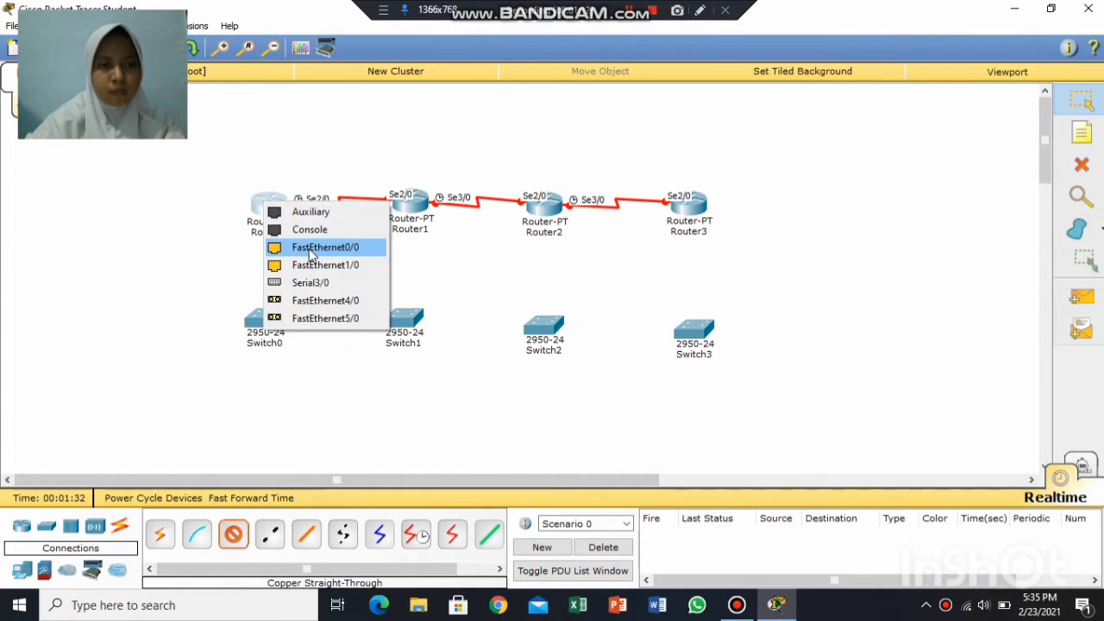
click(278, 247)
click(271, 317)
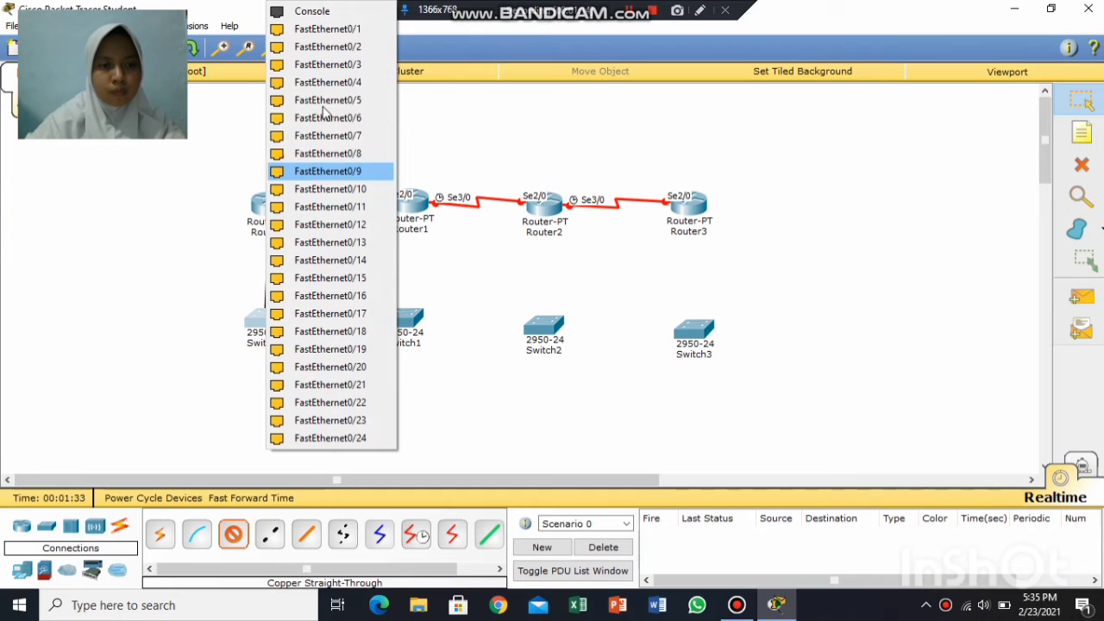
click(332, 30)
Connect Router1 FastEthernet0/0 to Switch1 FastEthernet0/1 with a Copper Straight-Through cable.
click(233, 536)
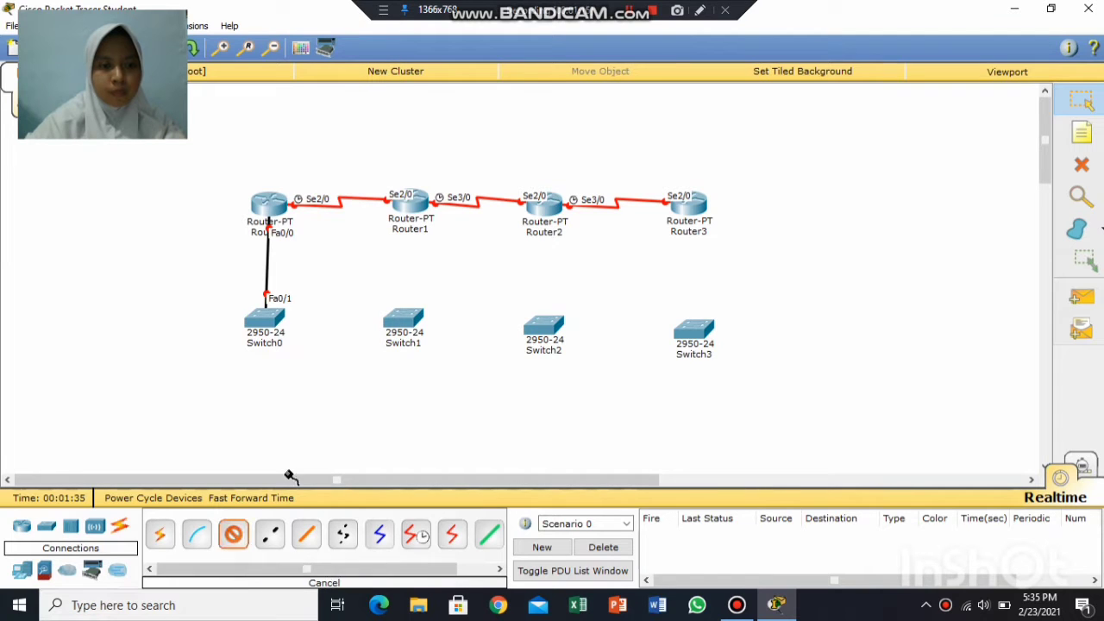
click(407, 212)
click(441, 252)
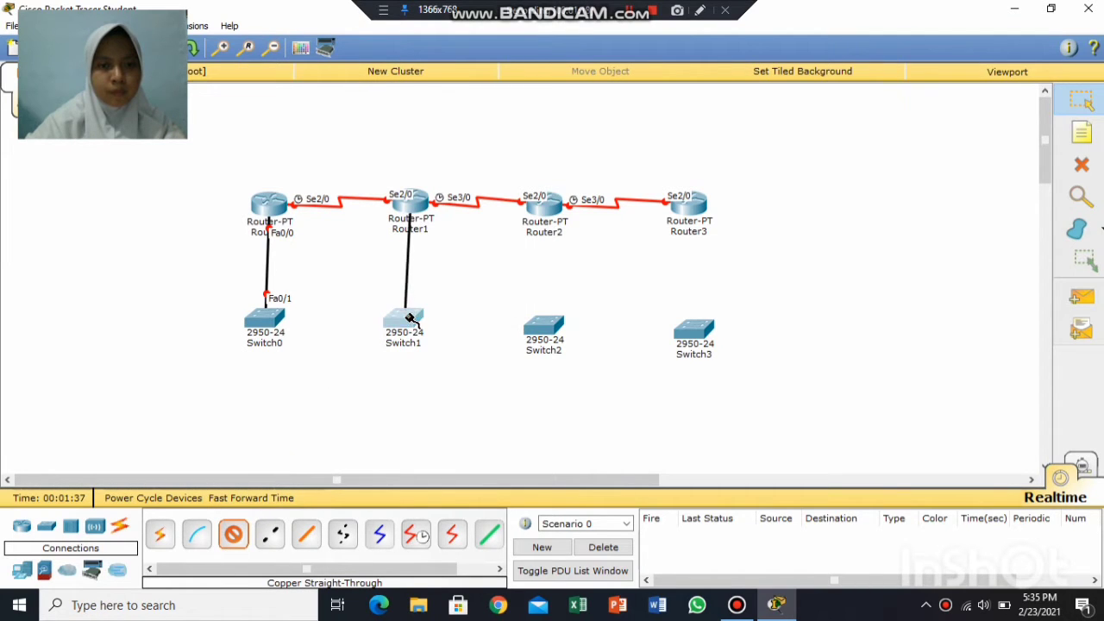
click(403, 320)
click(498, 33)
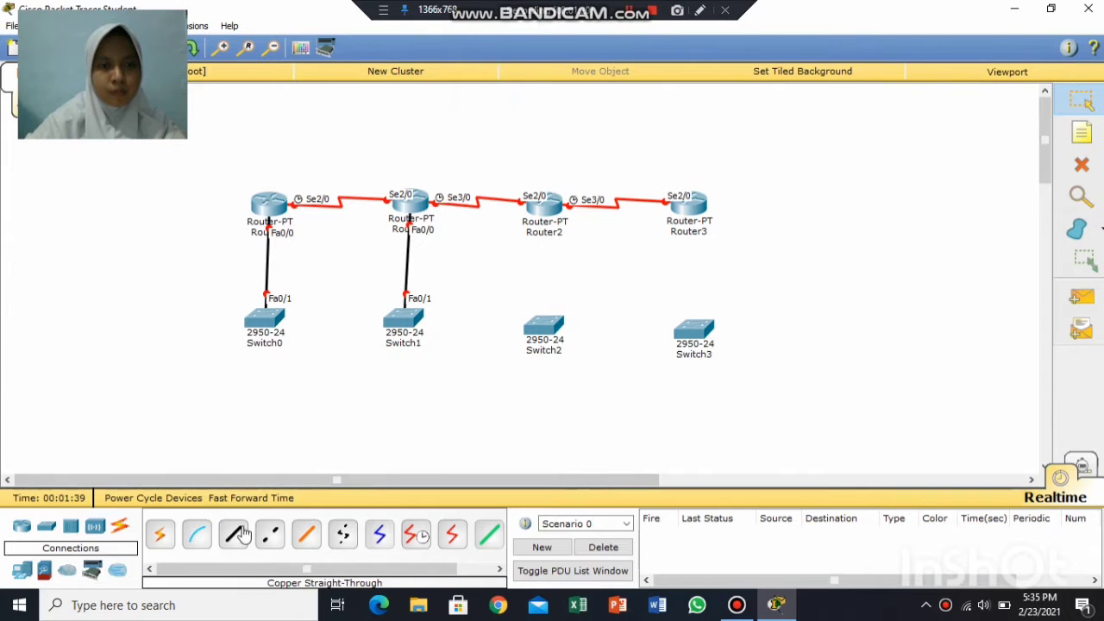
Connect Router2 FastEthernet0/0 to Switch2 FastEthernet0/1 with a Copper Straight-Through cable.
click(539, 209)
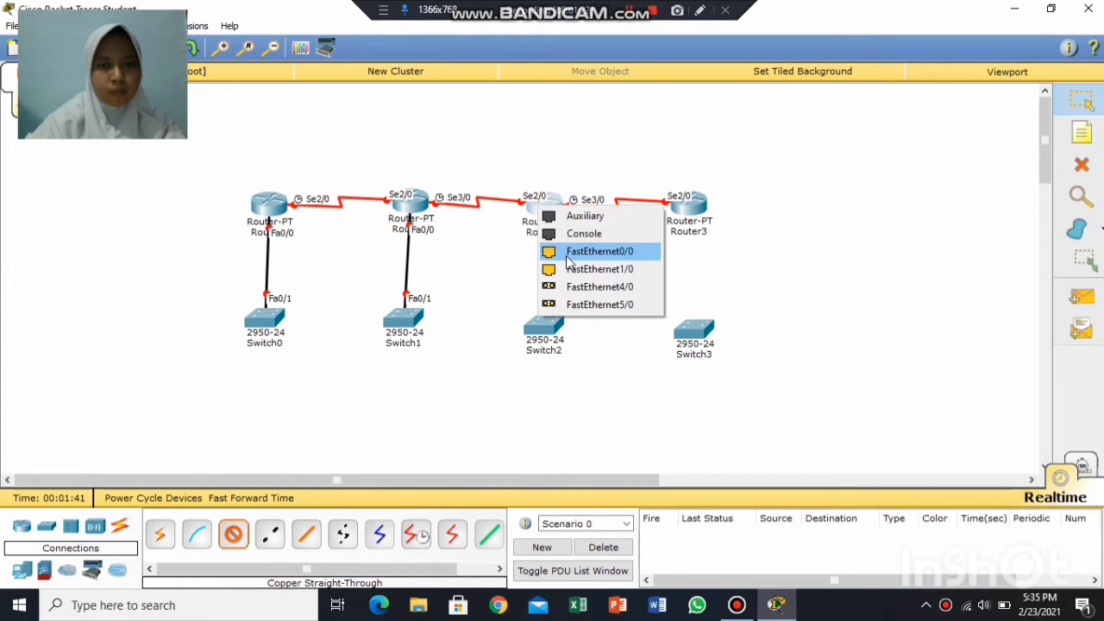
click(574, 252)
click(546, 329)
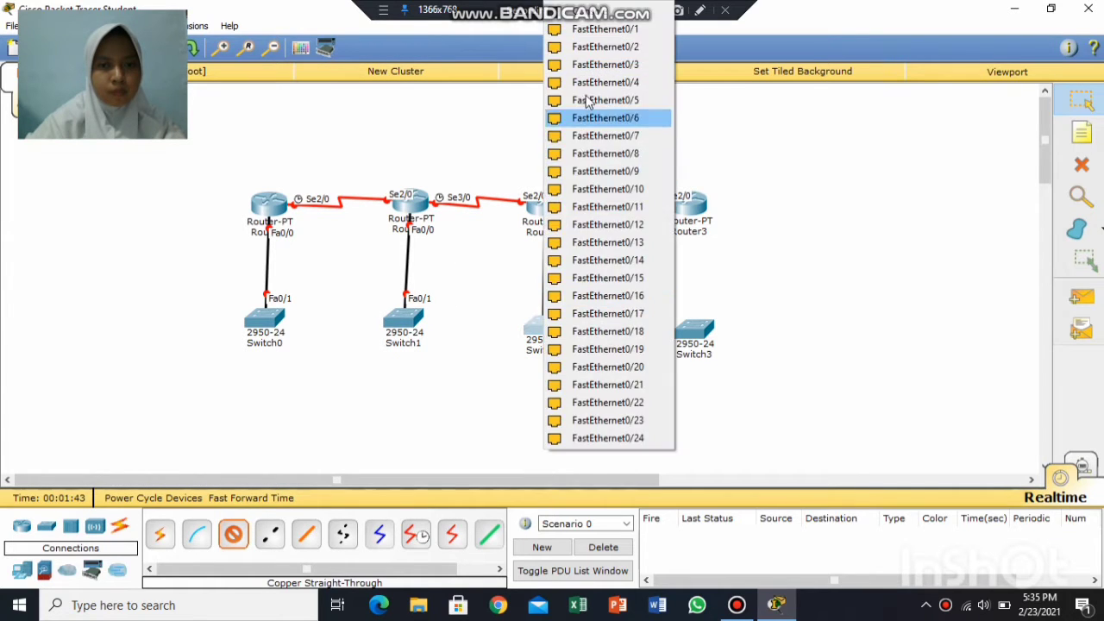
click(609, 32)
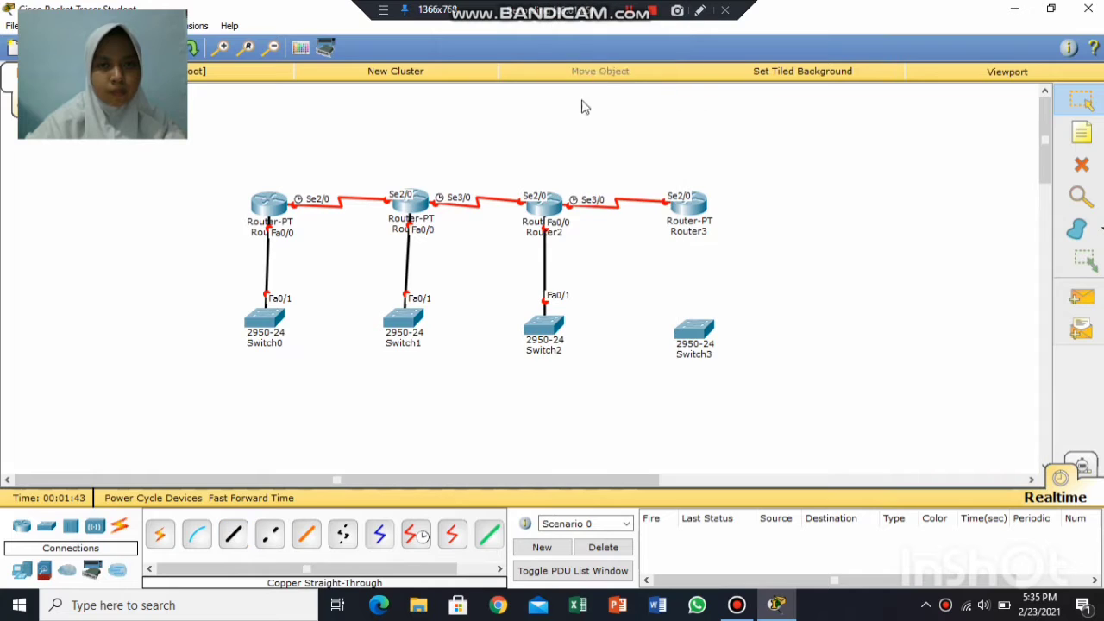
Connect Router3 FastEthernet0/0 to Switch3 FastEthernet0/1 with a Copper Straight-Through cable.
click(232, 534)
click(693, 207)
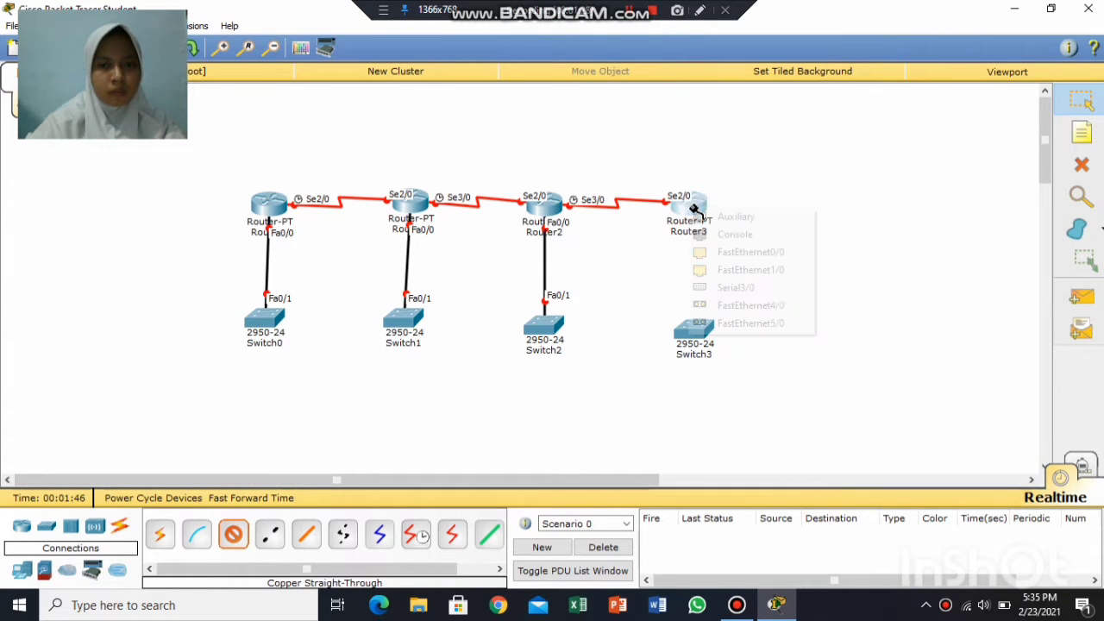
click(715, 250)
click(700, 332)
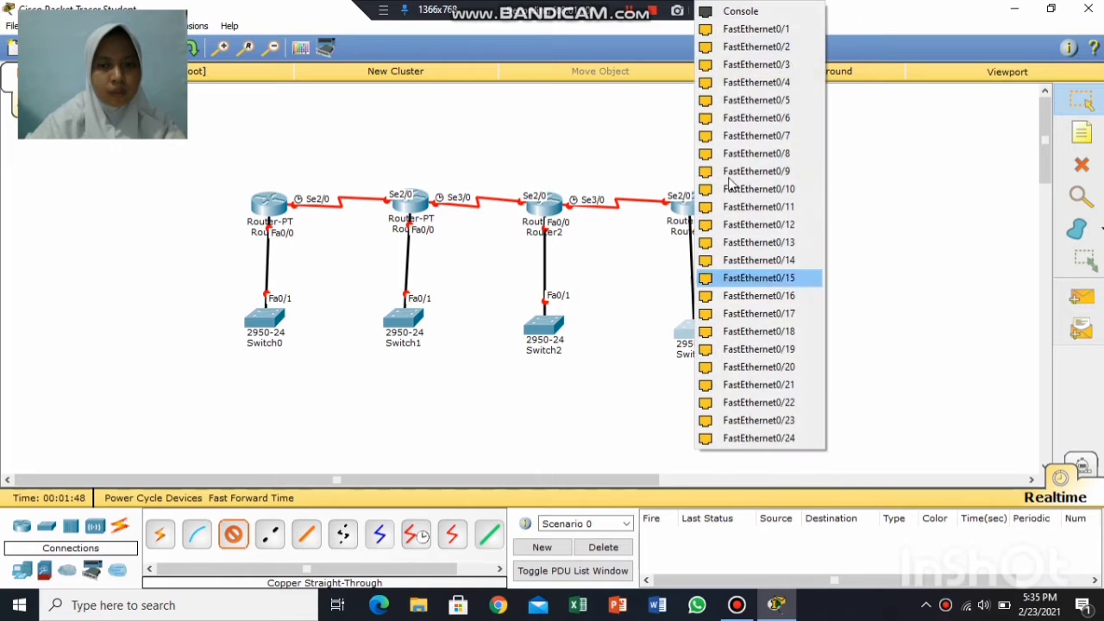
click(735, 27)
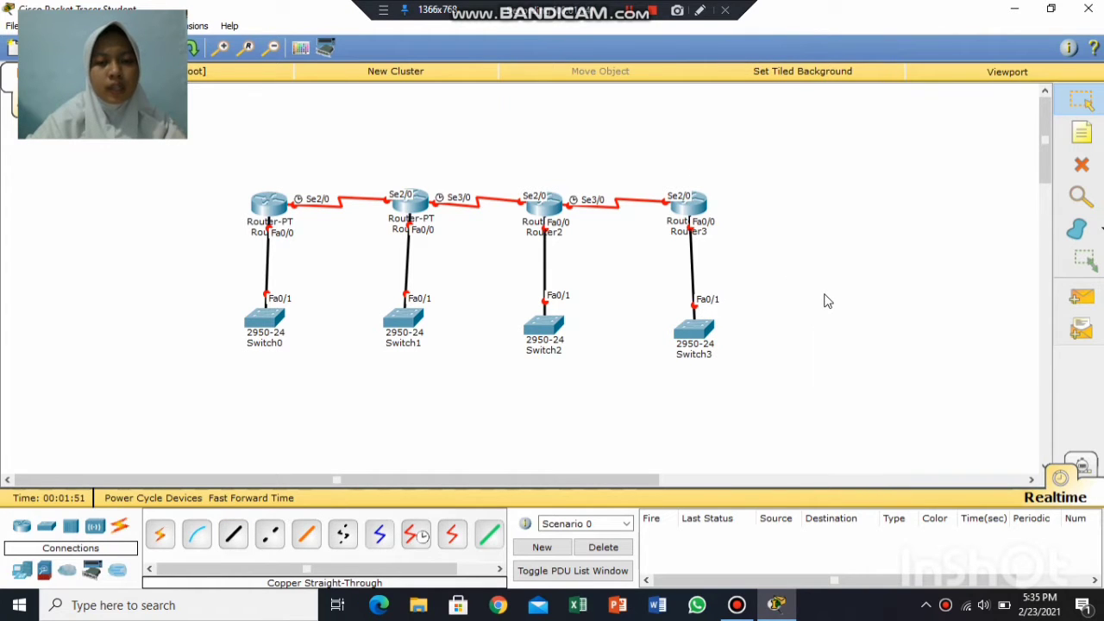
Place twelve generic PC-PT end devices below the switches, three per switch, with the middle PC of each group set lower.
click(24, 569)
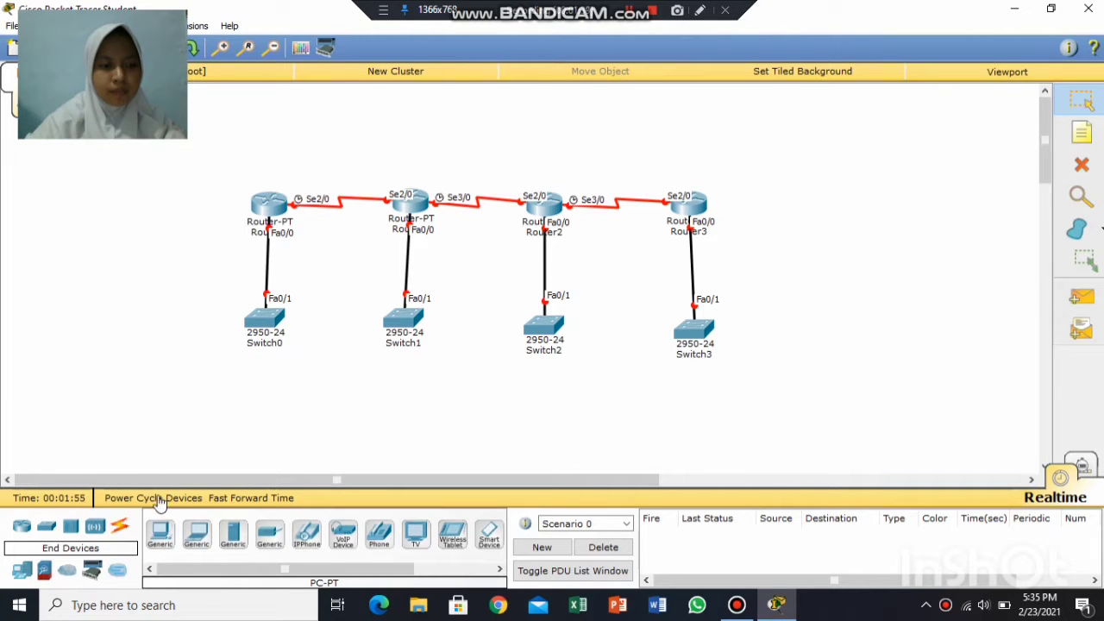
drag(159, 498, 185, 394)
drag(164, 529, 243, 446)
drag(164, 533, 296, 404)
drag(162, 533, 366, 399)
drag(163, 533, 406, 447)
drag(166, 533, 439, 395)
drag(159, 535, 507, 391)
drag(161, 536, 552, 442)
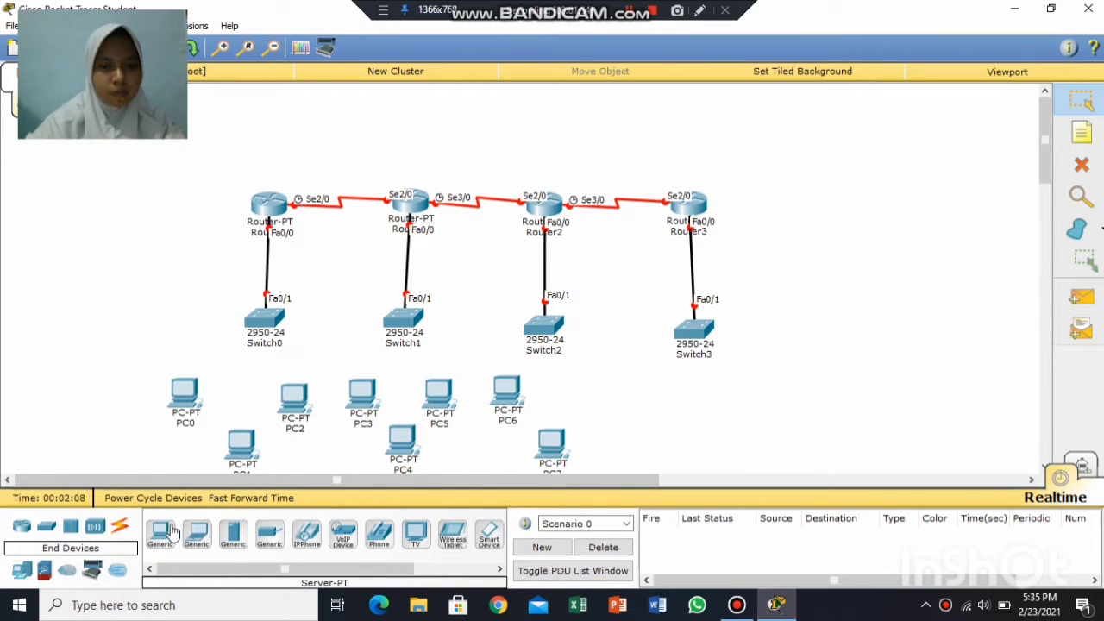
drag(161, 535, 590, 393)
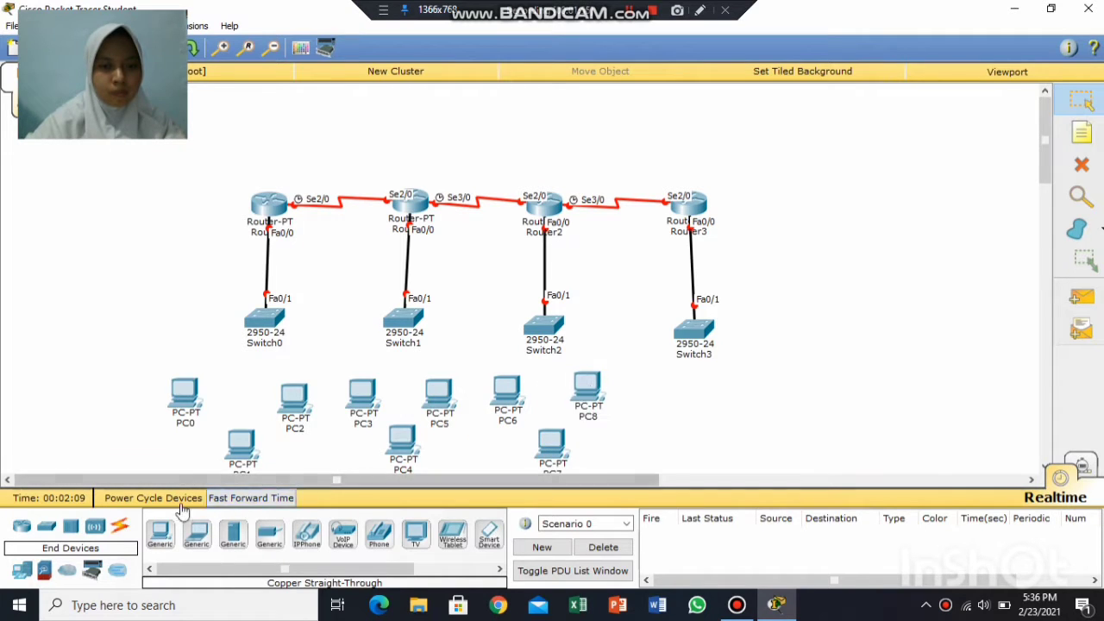
drag(159, 535, 657, 390)
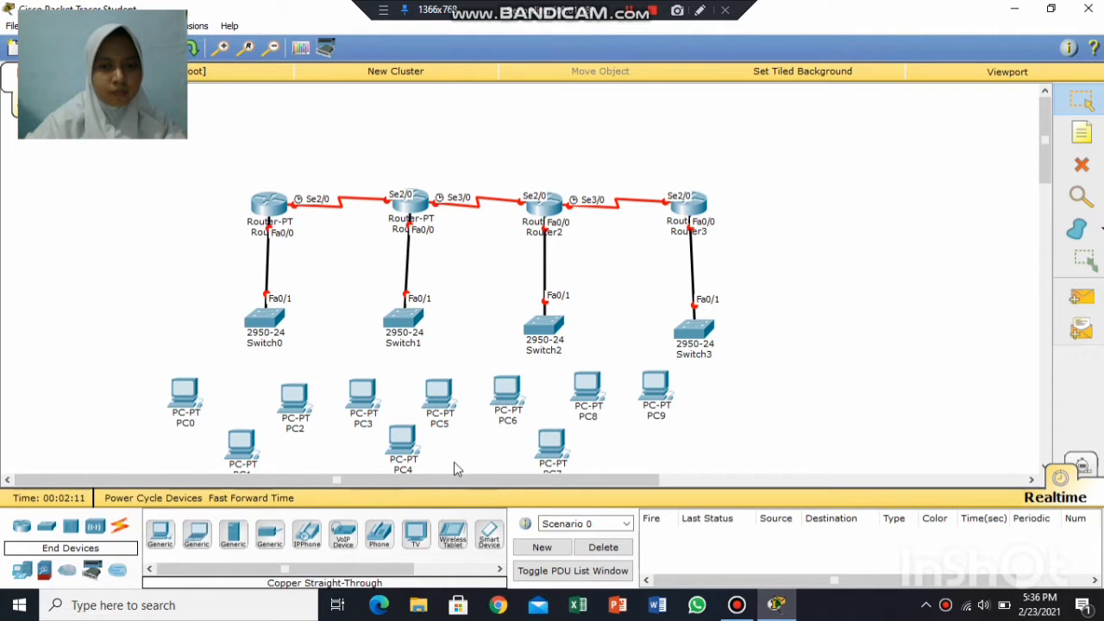
drag(161, 537, 702, 445)
drag(172, 538, 755, 395)
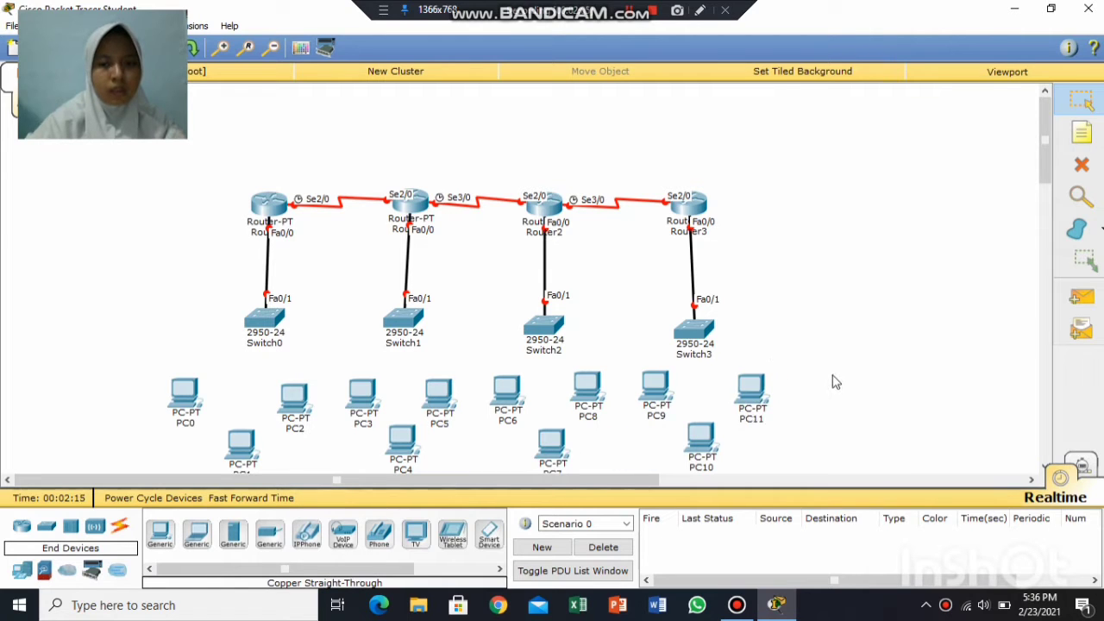
Connect PC0 FastEthernet0 to Switch0 FastEthernet0/2 with a Copper Straight-Through cable.
click(122, 528)
click(233, 534)
click(185, 392)
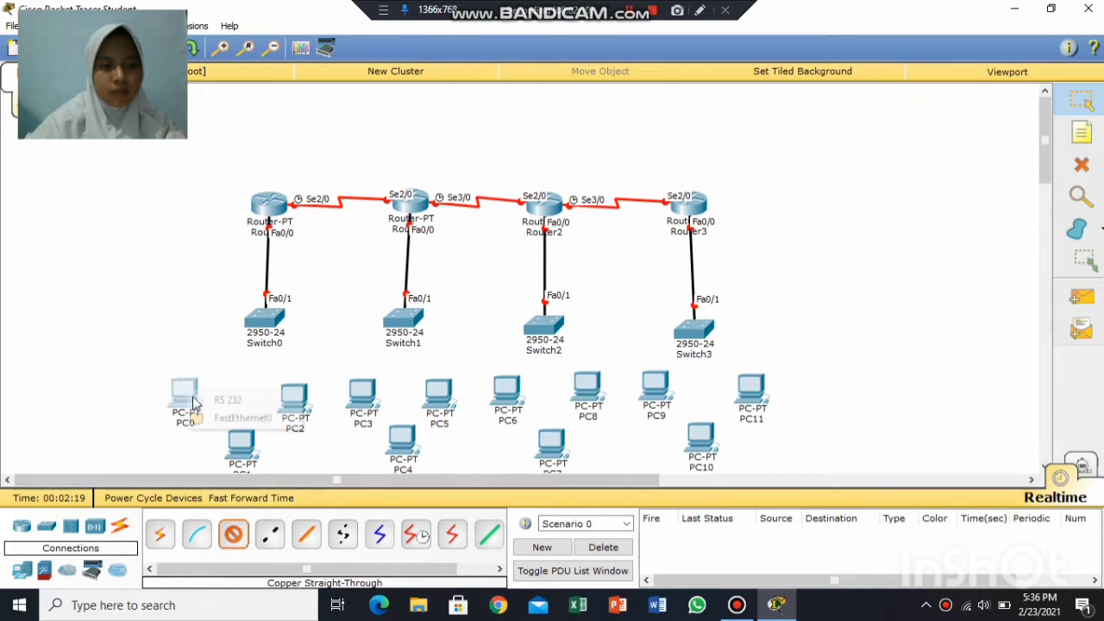
click(226, 420)
click(263, 323)
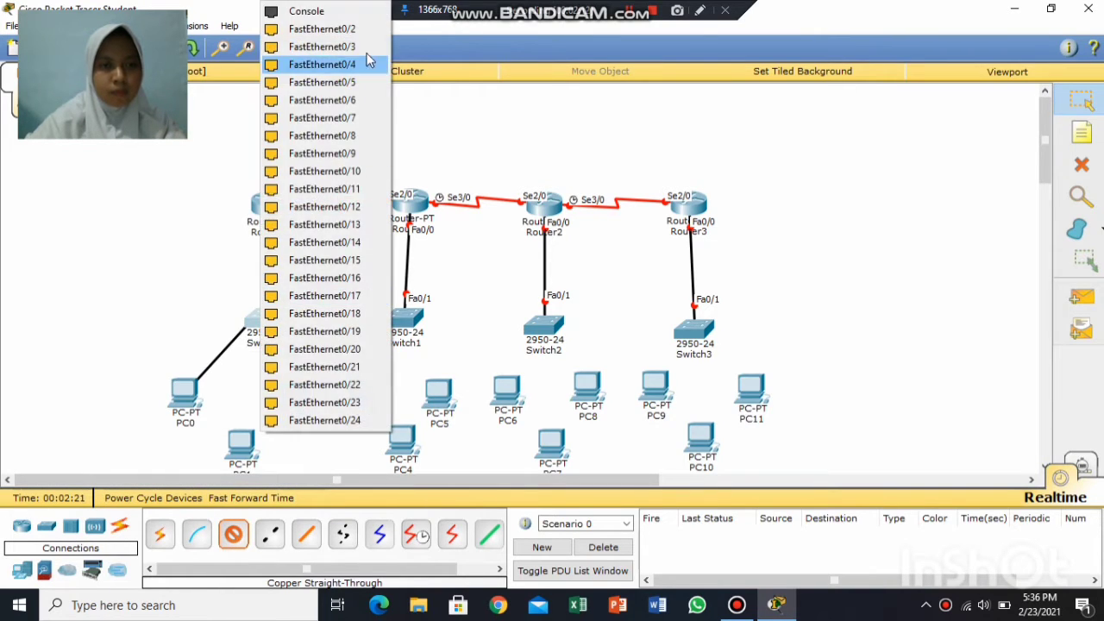
click(372, 25)
Connect PC1 FastEthernet0 to Switch0 FastEthernet0/3 with a Copper Straight-Through cable.
click(233, 535)
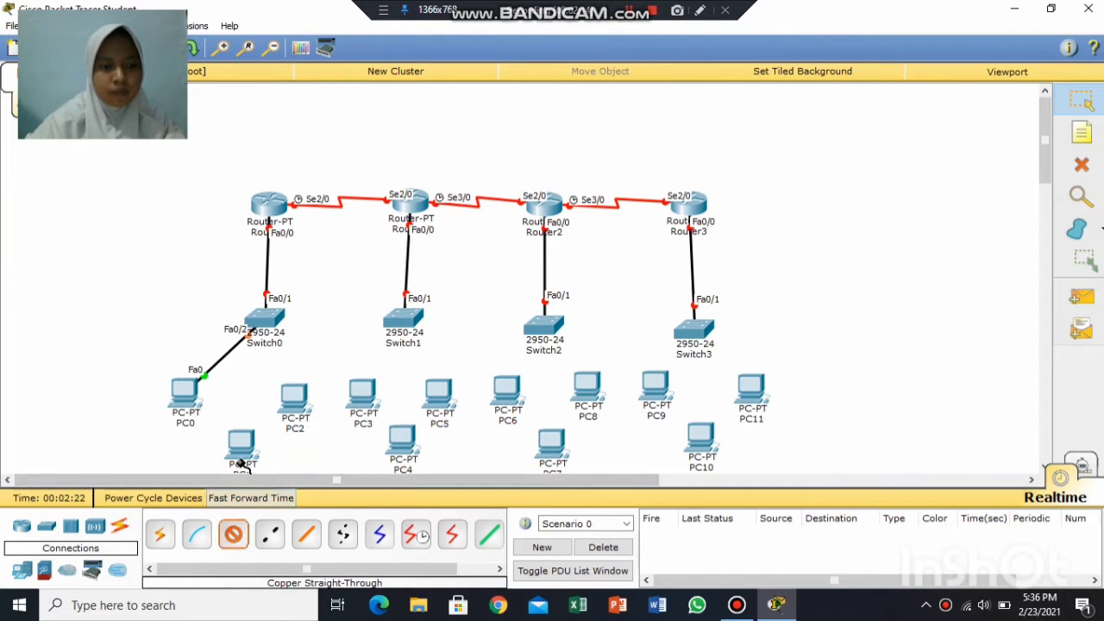
click(241, 445)
click(269, 476)
click(262, 322)
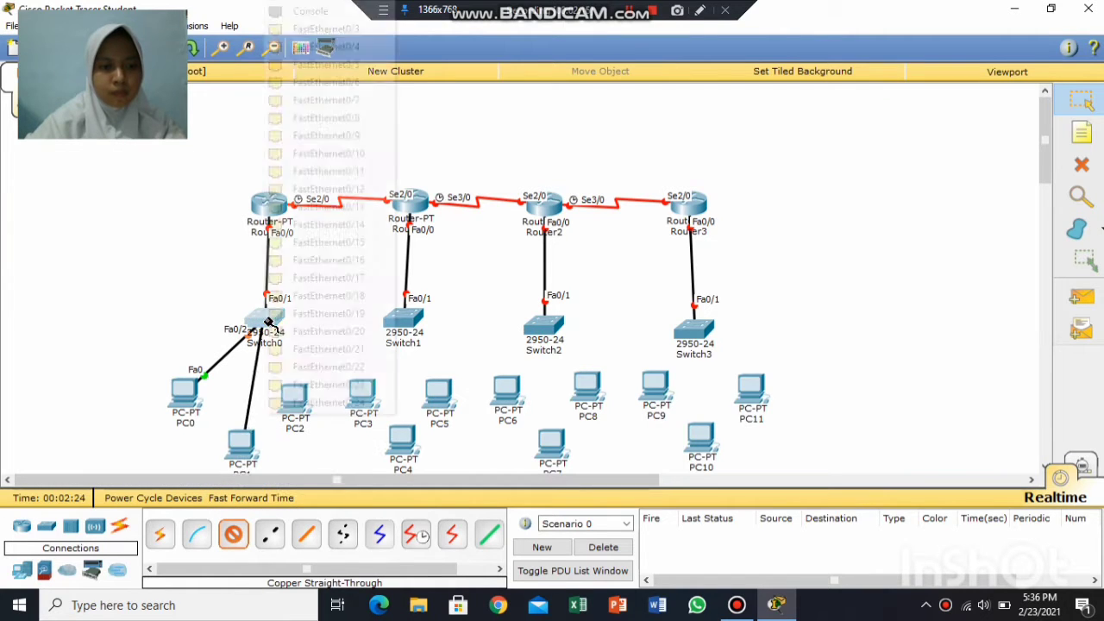
click(326, 29)
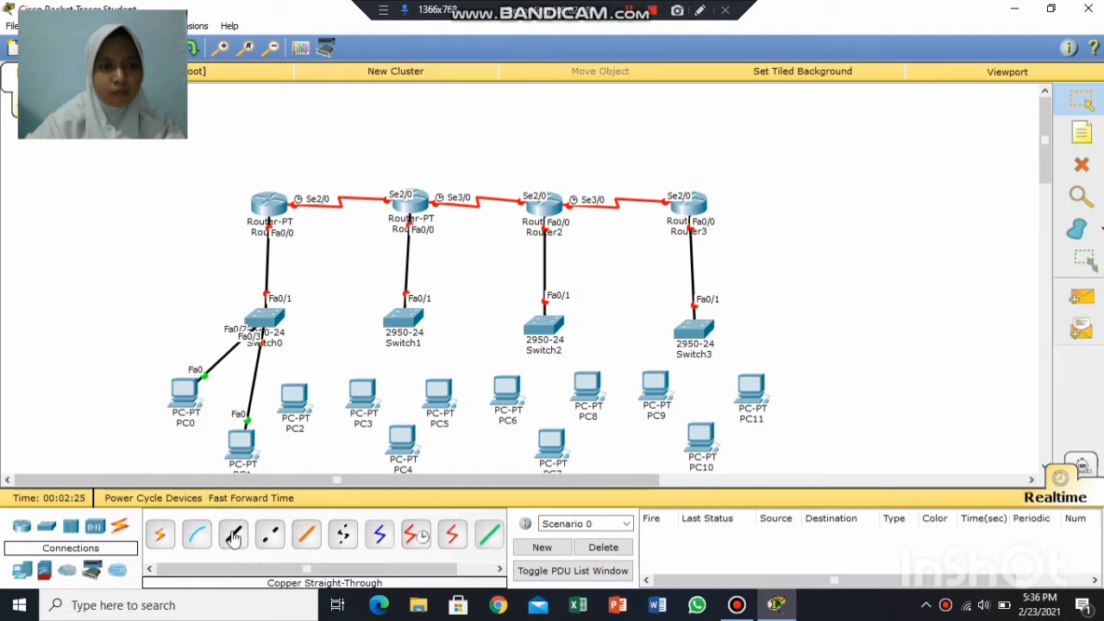
Connect Switch0 FastEthernet0/4 to PC2 FastEthernet0 with a Copper Straight-Through cable.
click(266, 324)
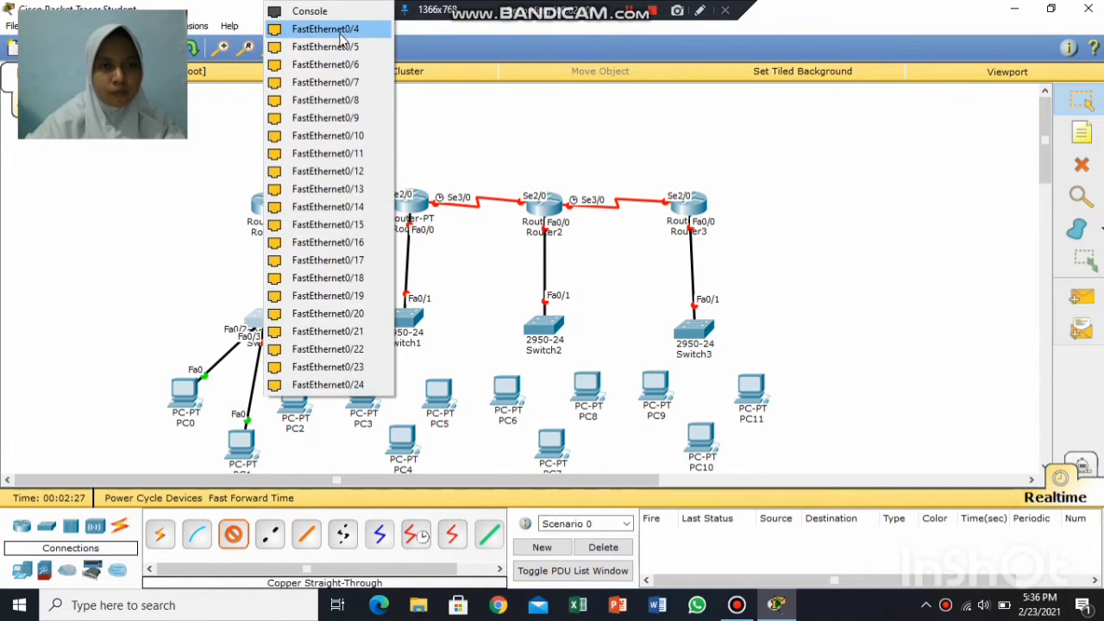
click(339, 32)
click(294, 399)
click(328, 404)
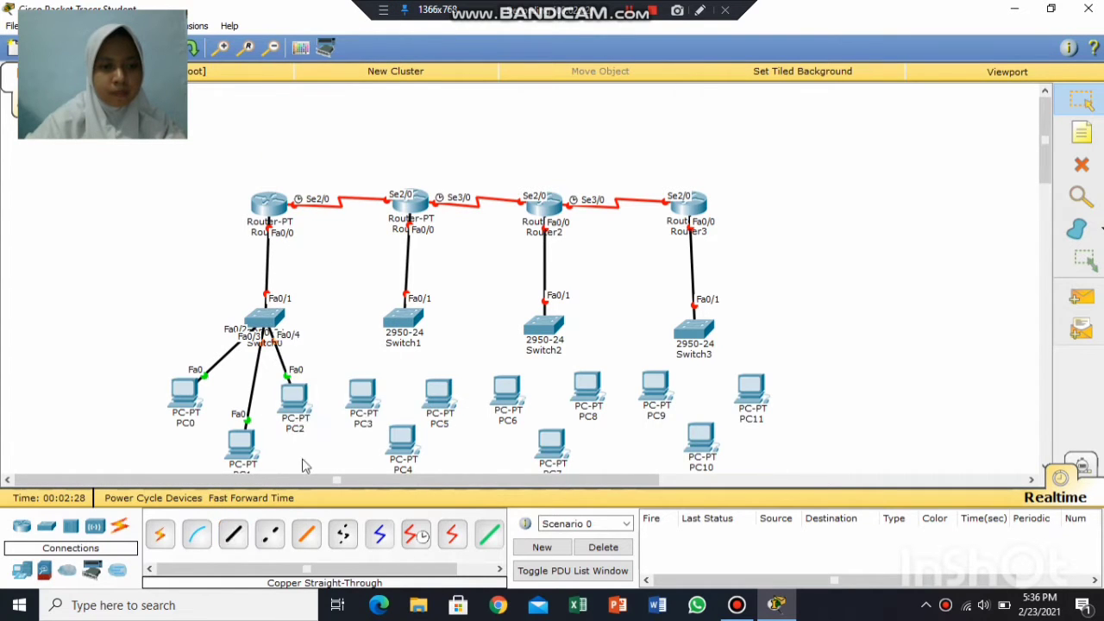
Connect Switch1 FastEthernet0/2 to PC3 FastEthernet0 with a Copper Straight-Through cable.
click(405, 317)
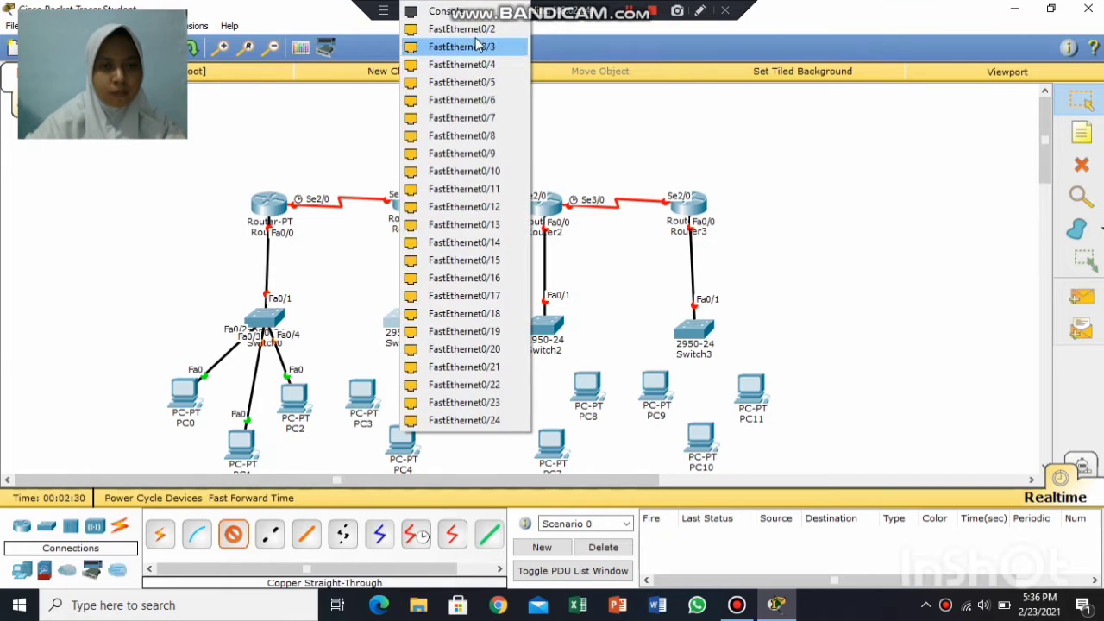
click(485, 43)
click(370, 398)
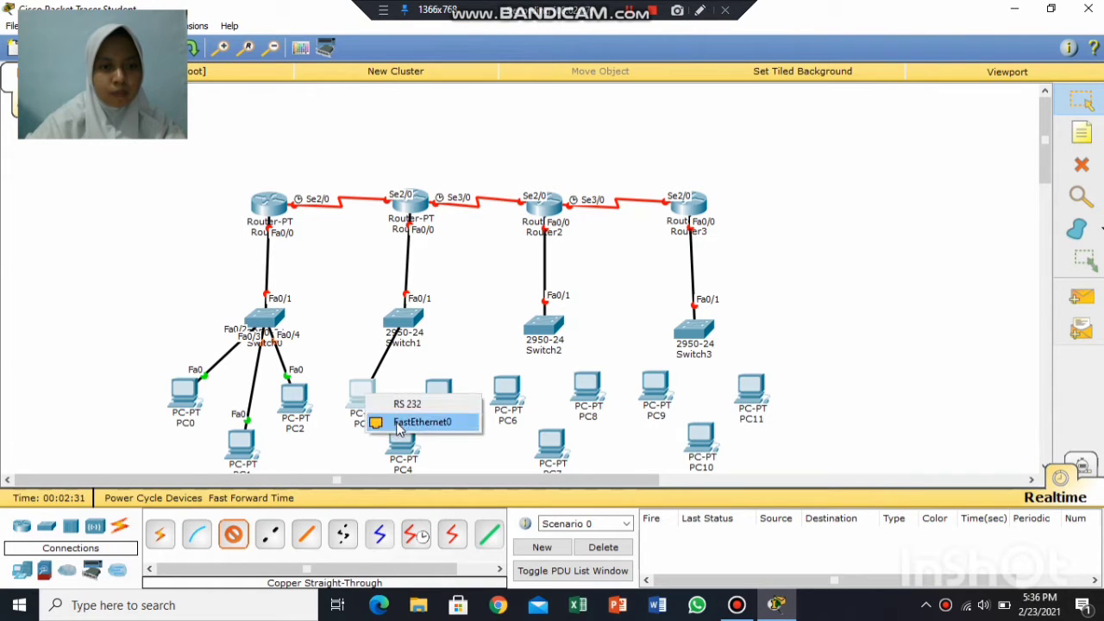
click(414, 422)
Connect Switch1 FastEthernet0/3 to PC4 FastEthernet0 with a Copper Straight-Through cable.
click(235, 537)
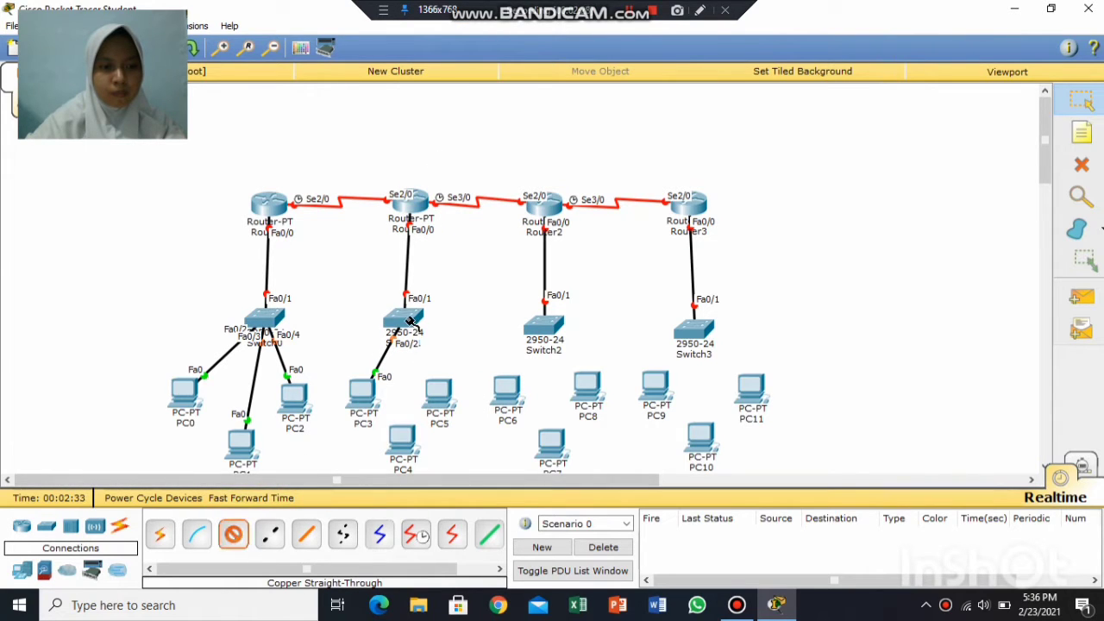
click(411, 321)
click(449, 44)
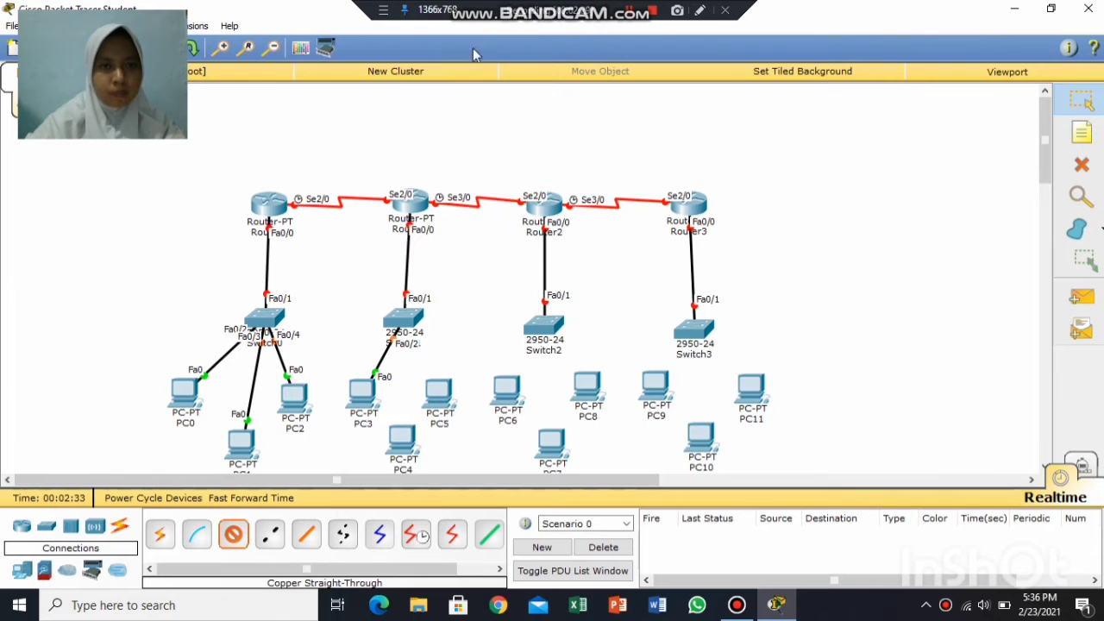
click(407, 435)
click(448, 458)
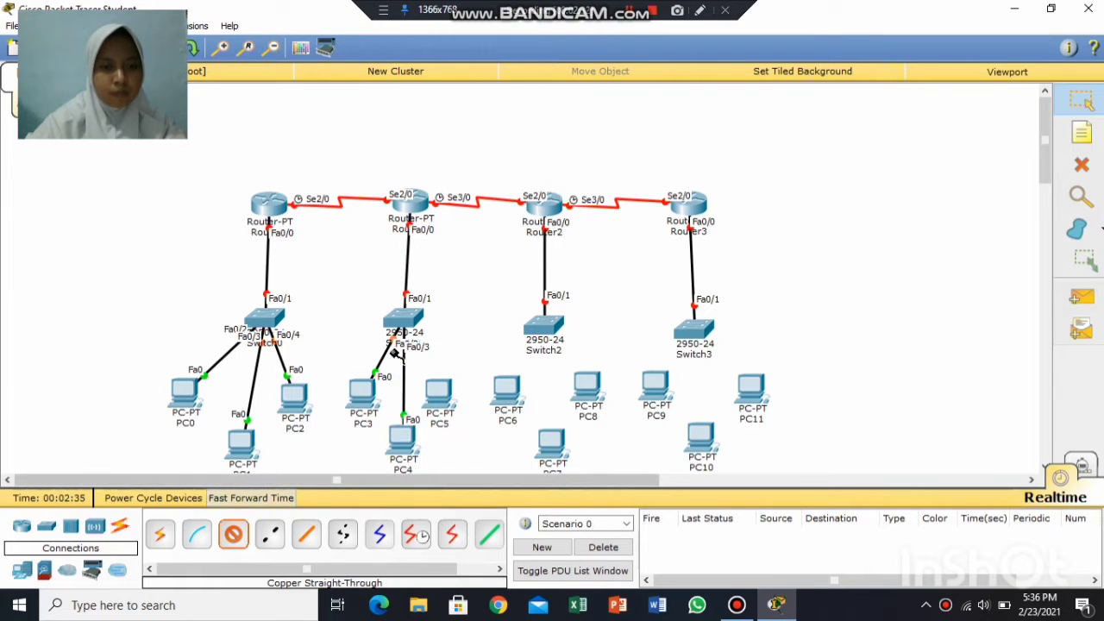
Connect Switch1 FastEthernet0/4 to PC5 FastEthernet0 with a Copper Straight-Through cable.
click(410, 321)
click(449, 44)
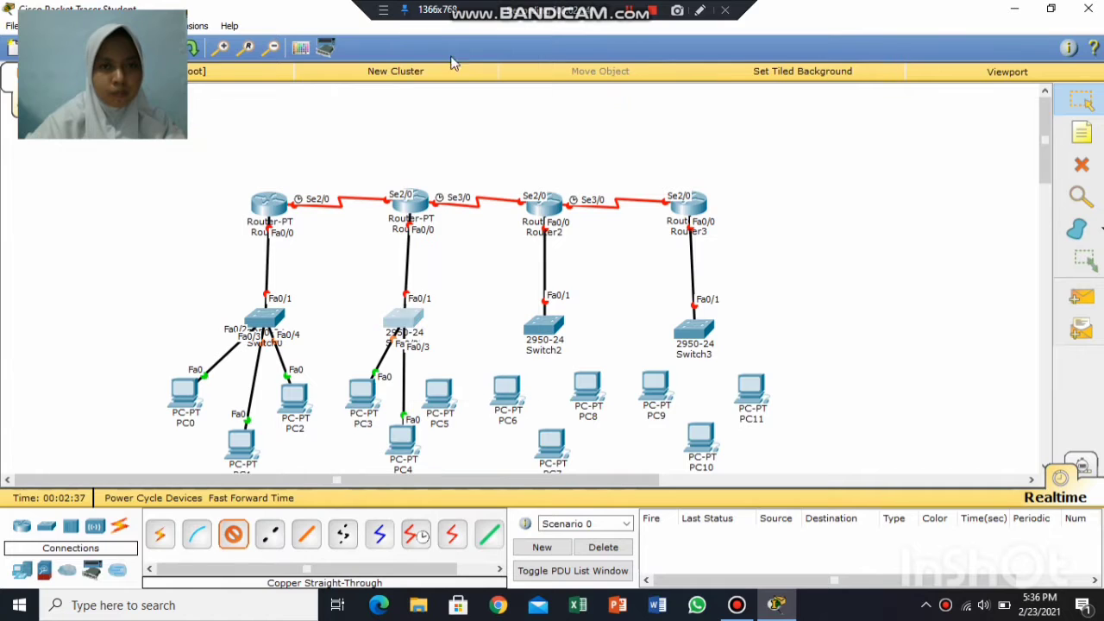
click(440, 394)
click(468, 419)
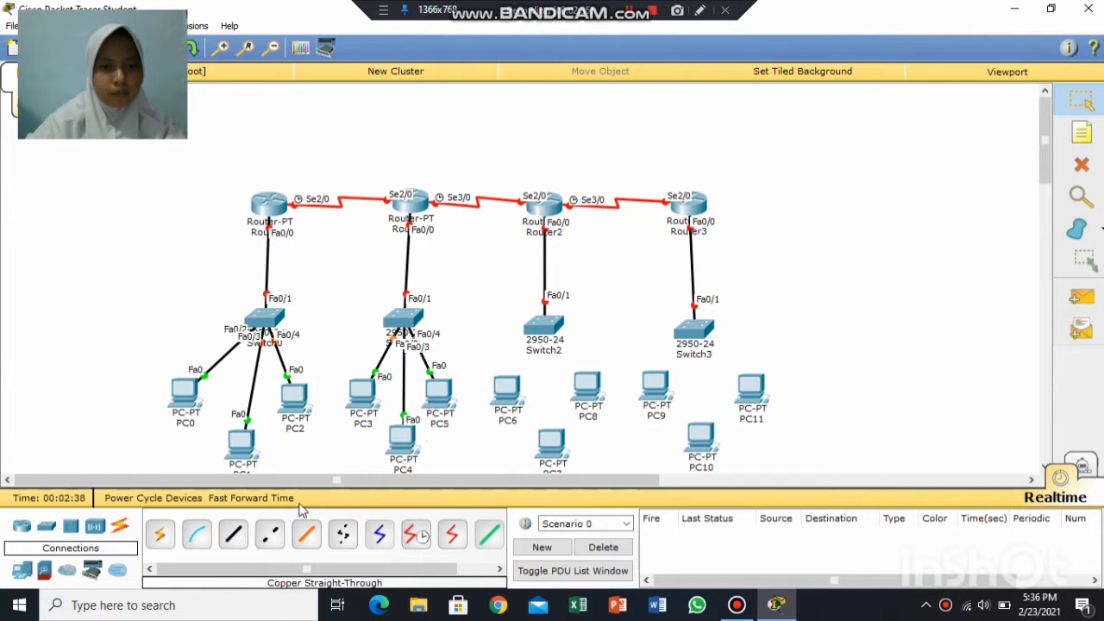
Connect Switch2 FastEthernet0/2 to PC6 FastEthernet0 with a Copper Straight-Through cable.
click(536, 328)
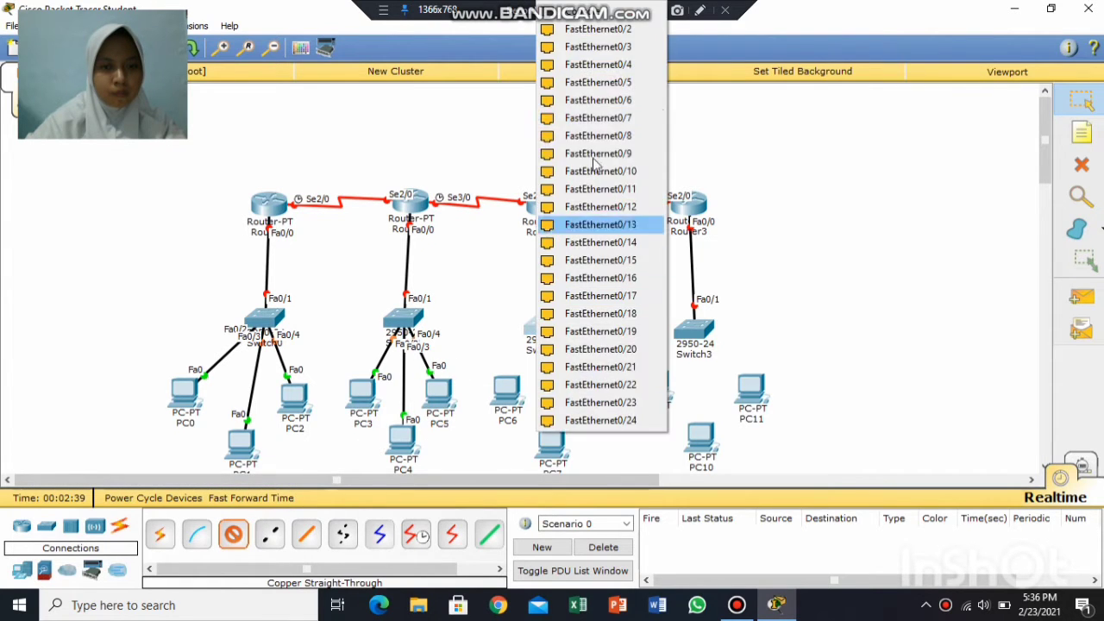
click(608, 37)
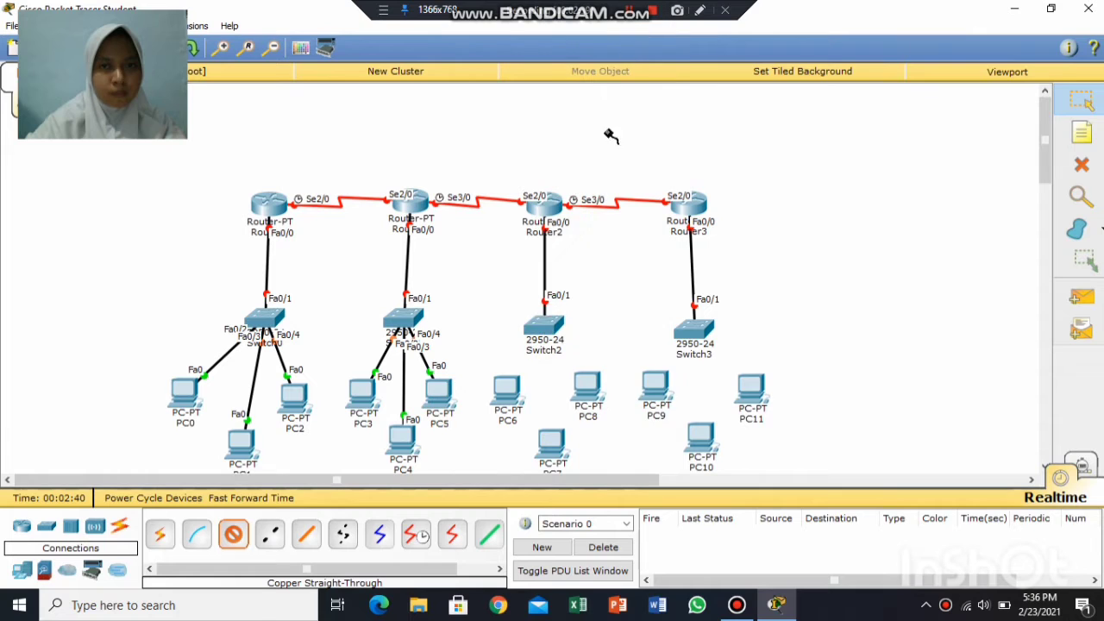
click(516, 395)
click(535, 418)
Connect Switch2 FastEthernet0/3 to PC7 FastEthernet0 with a Copper Straight-Through cable.
click(236, 536)
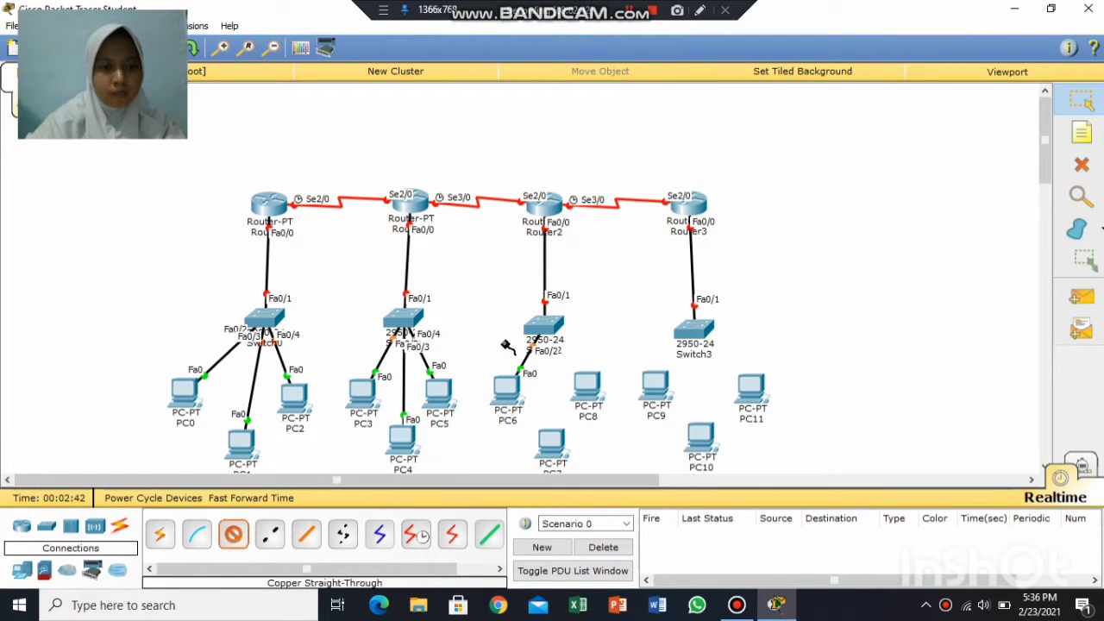
click(545, 328)
click(577, 33)
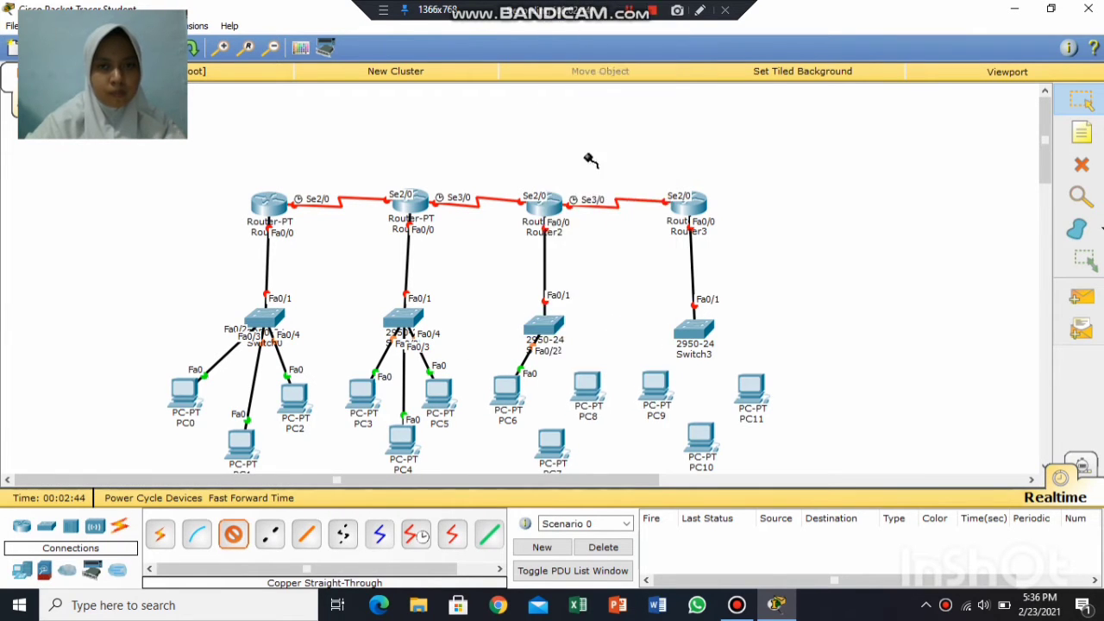
click(553, 438)
click(587, 463)
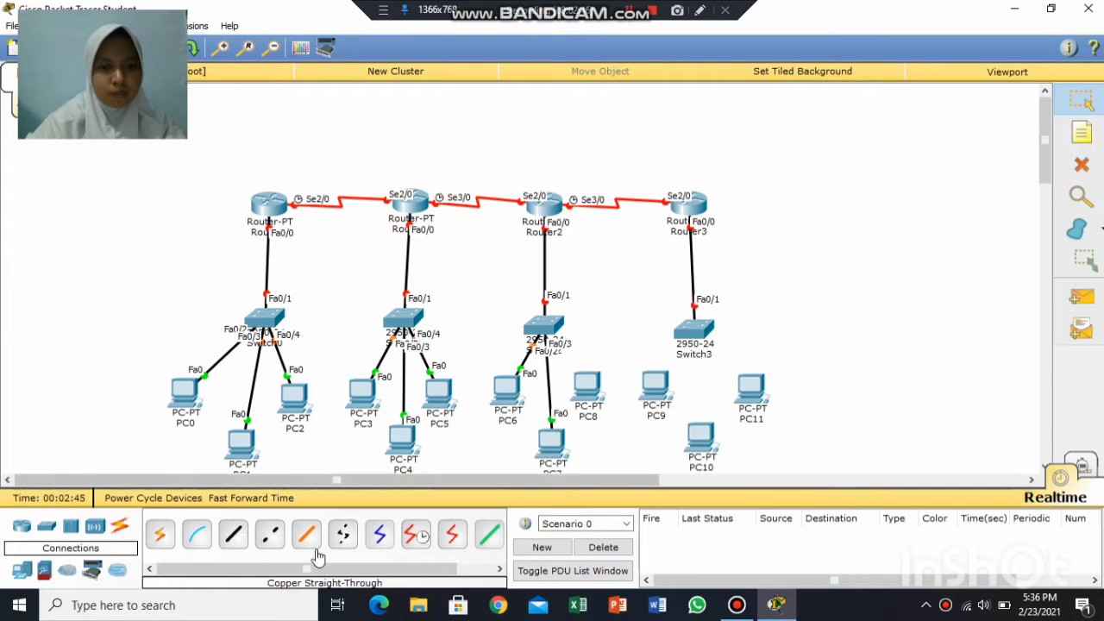
Connect Switch2 FastEthernet0/4 to PC8 FastEthernet0 with a Copper Straight-Through cable.
click(227, 535)
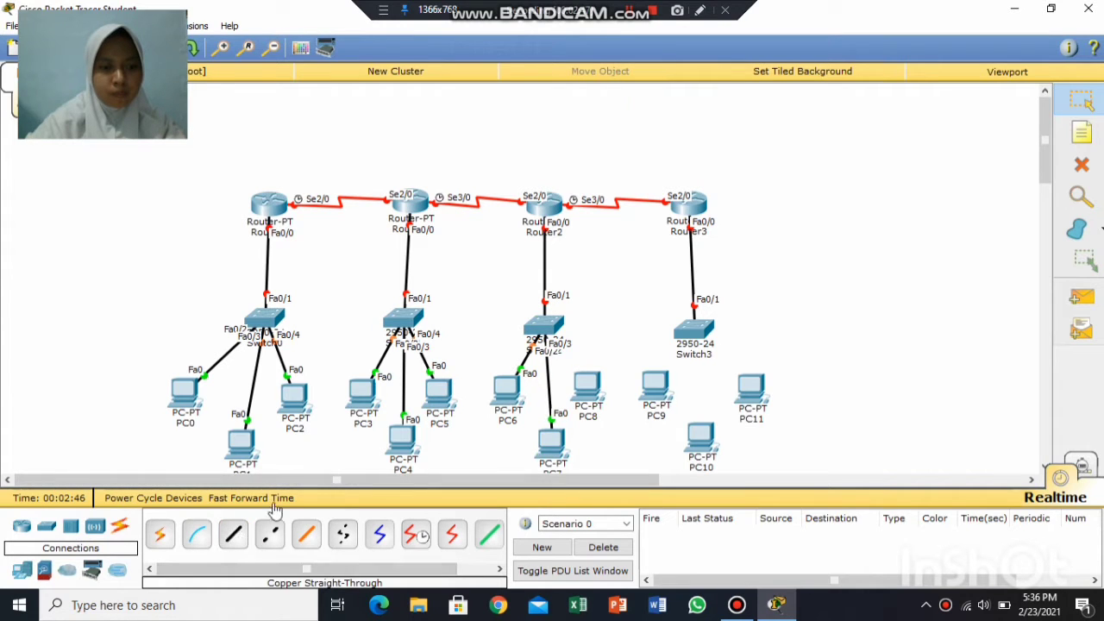
click(545, 328)
click(577, 28)
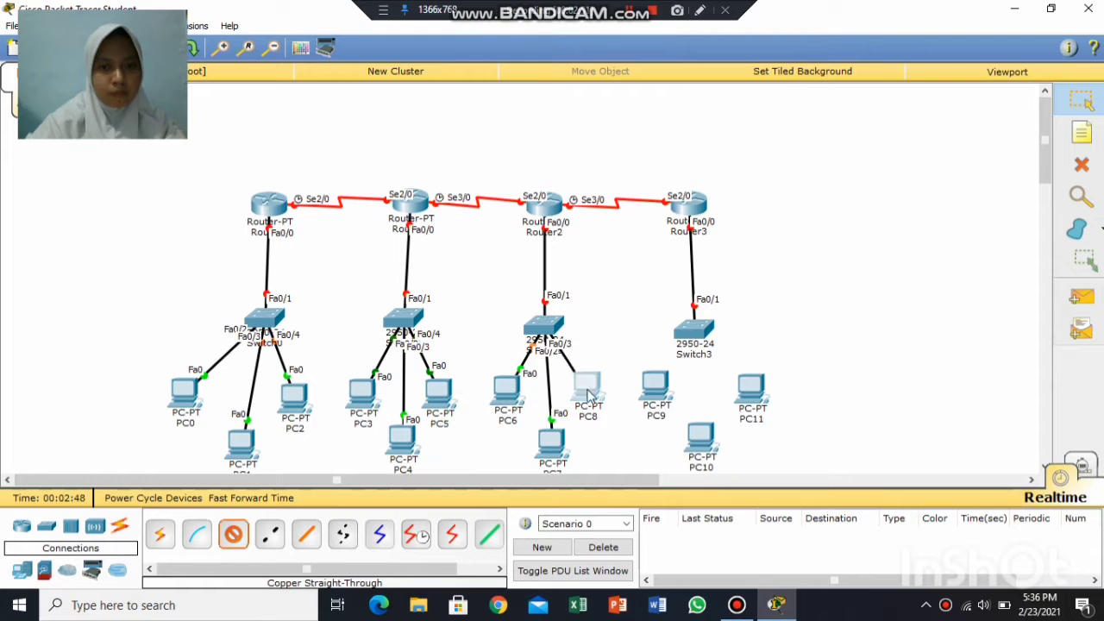
click(590, 395)
click(641, 420)
Connect Switch3 FastEthernet0/2 to PC9 FastEthernet0 with a Copper Straight-Through cable.
click(231, 537)
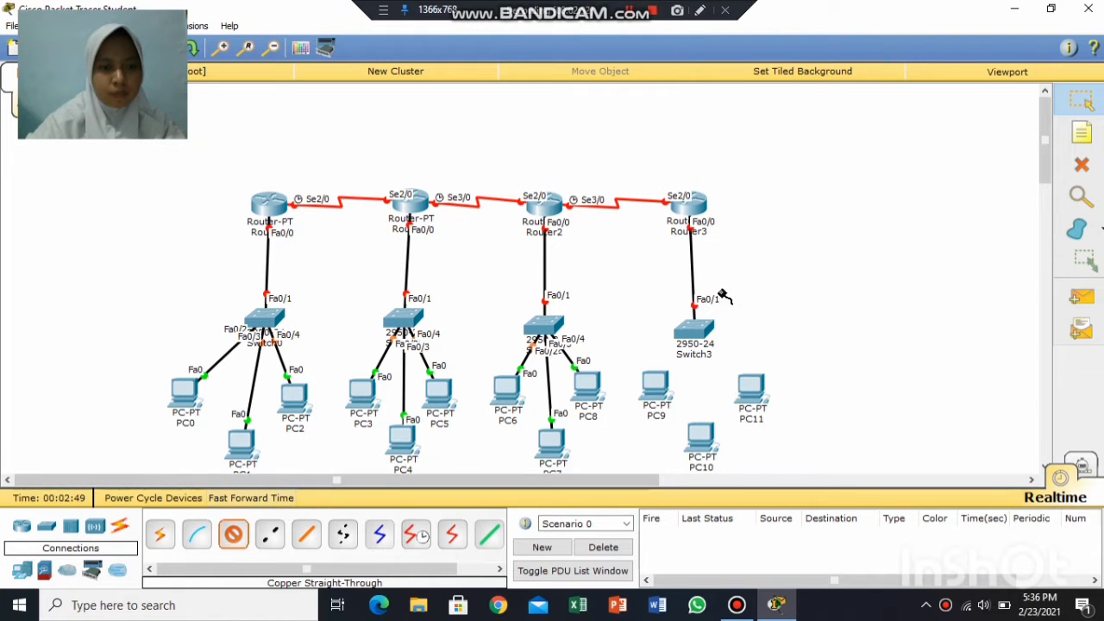
click(689, 330)
click(734, 29)
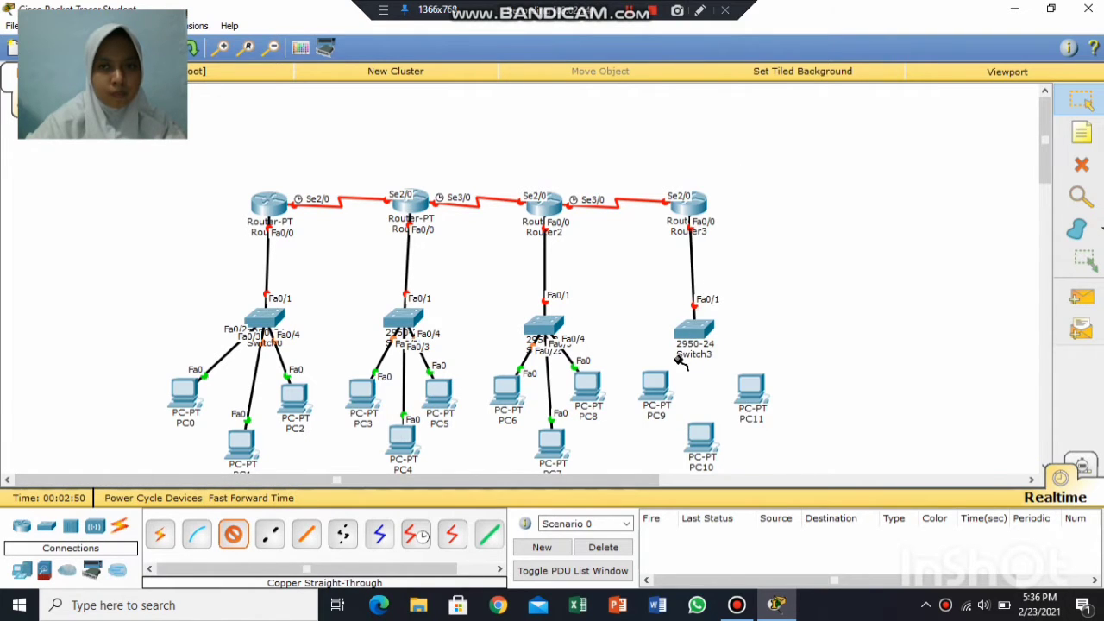
click(662, 386)
click(716, 404)
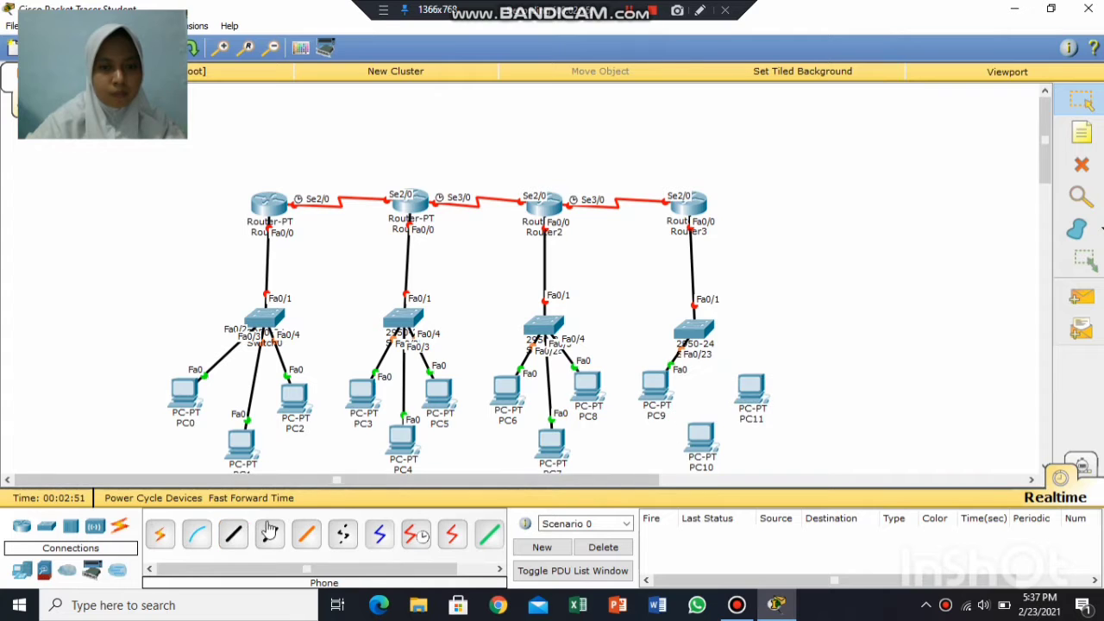
Connect Switch3 FastEthernet0/3 to PC10 FastEthernet0 with a Copper Straight-Through cable.
click(234, 537)
click(695, 332)
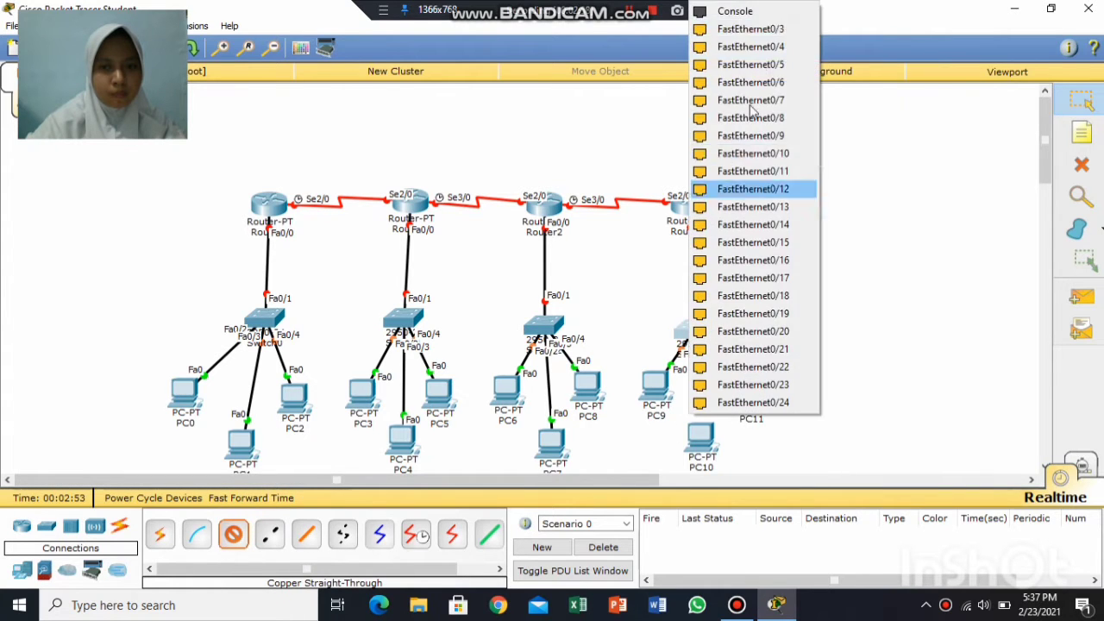
click(735, 28)
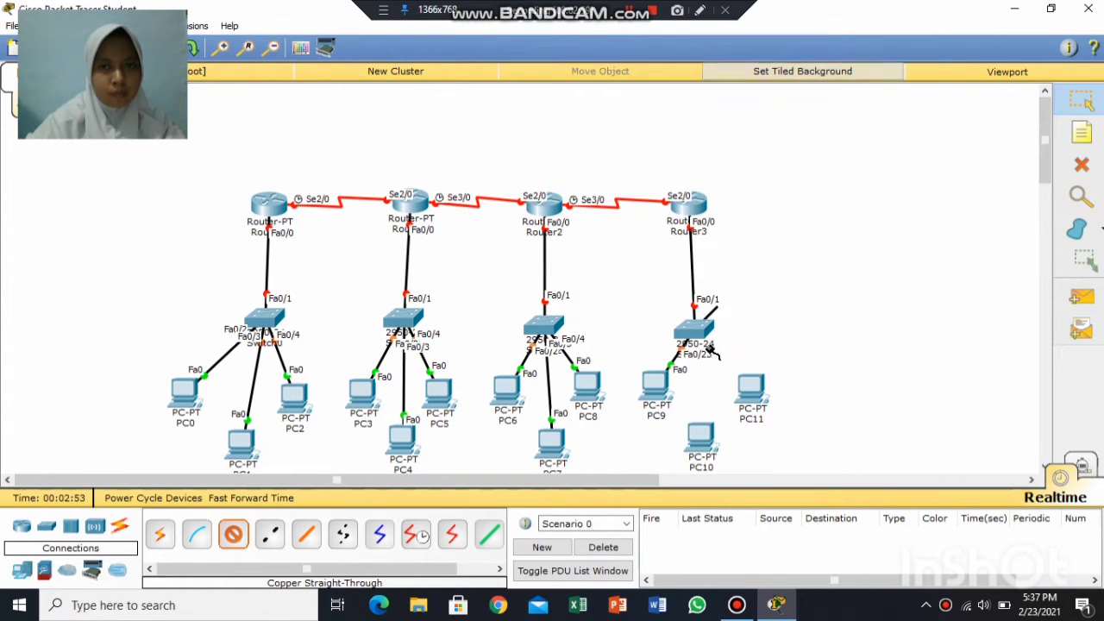
click(706, 434)
click(742, 464)
Connect Switch3 FastEthernet0/4 to PC11 FastEthernet0 with a Copper Straight-Through cable.
click(234, 537)
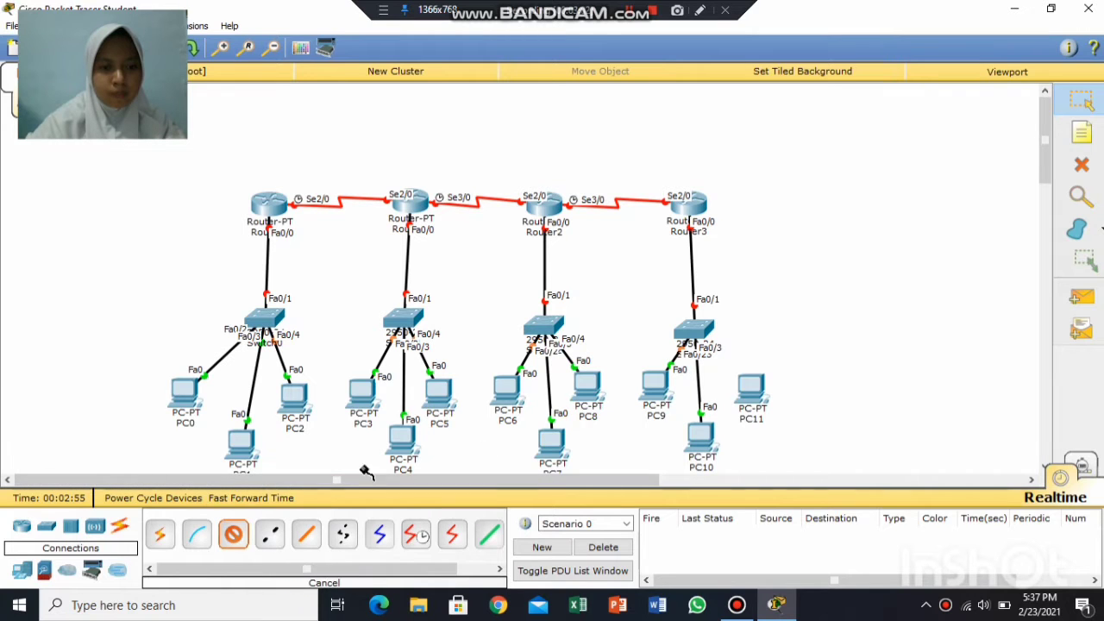
click(695, 331)
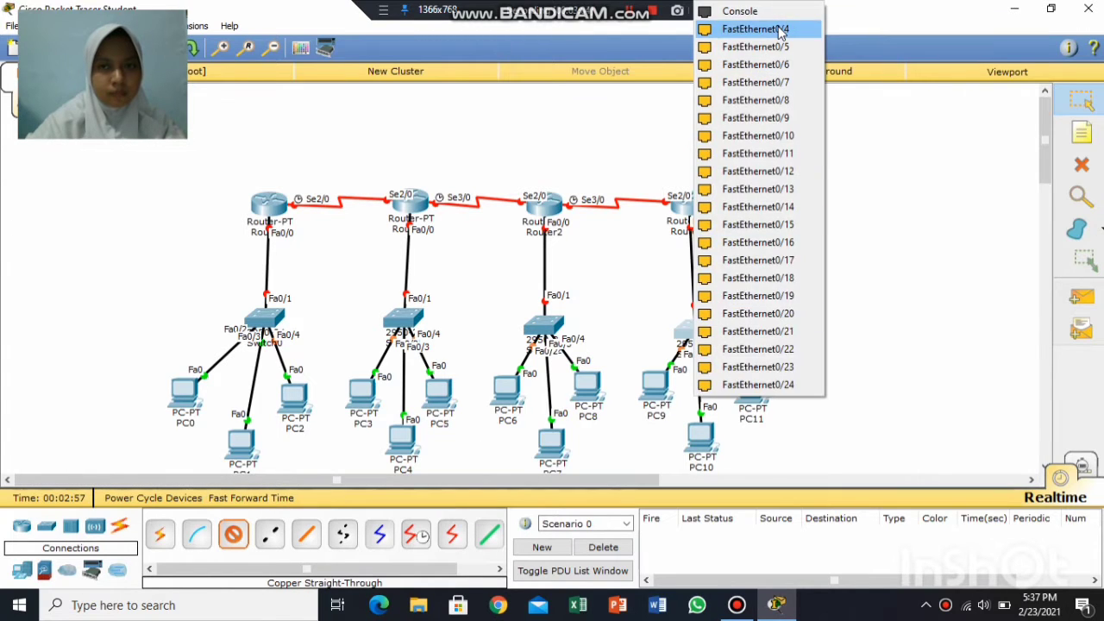
click(771, 30)
click(755, 395)
click(749, 418)
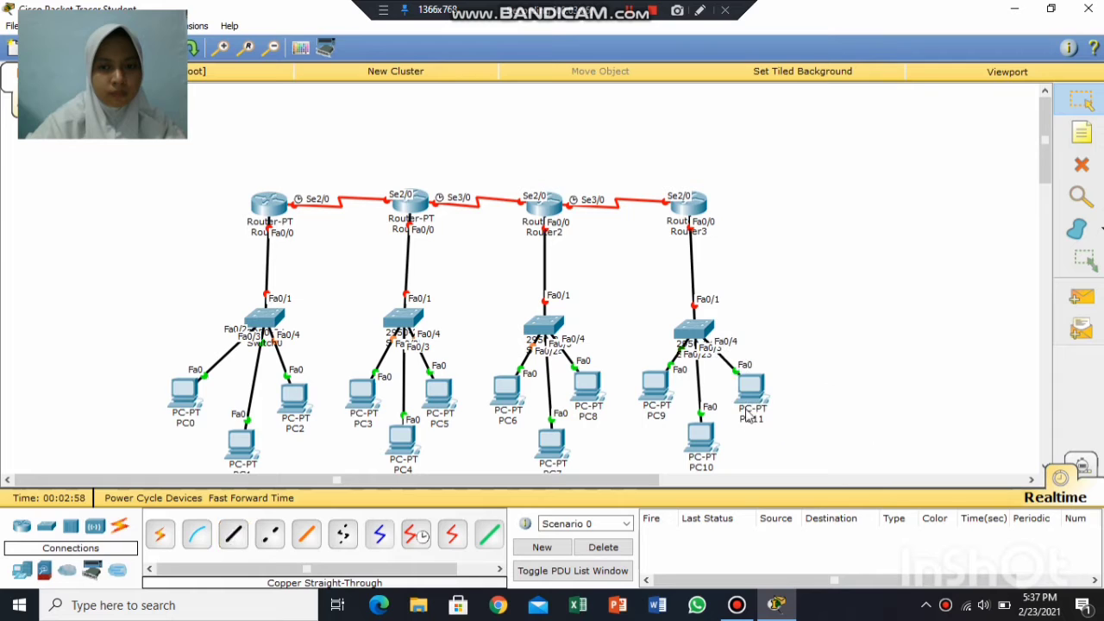
Move the whole topology slightly upward in the workspace, and nudge PC0 and PC9 a little lower to even out the layout.
drag(128, 165, 875, 516)
drag(700, 207, 709, 176)
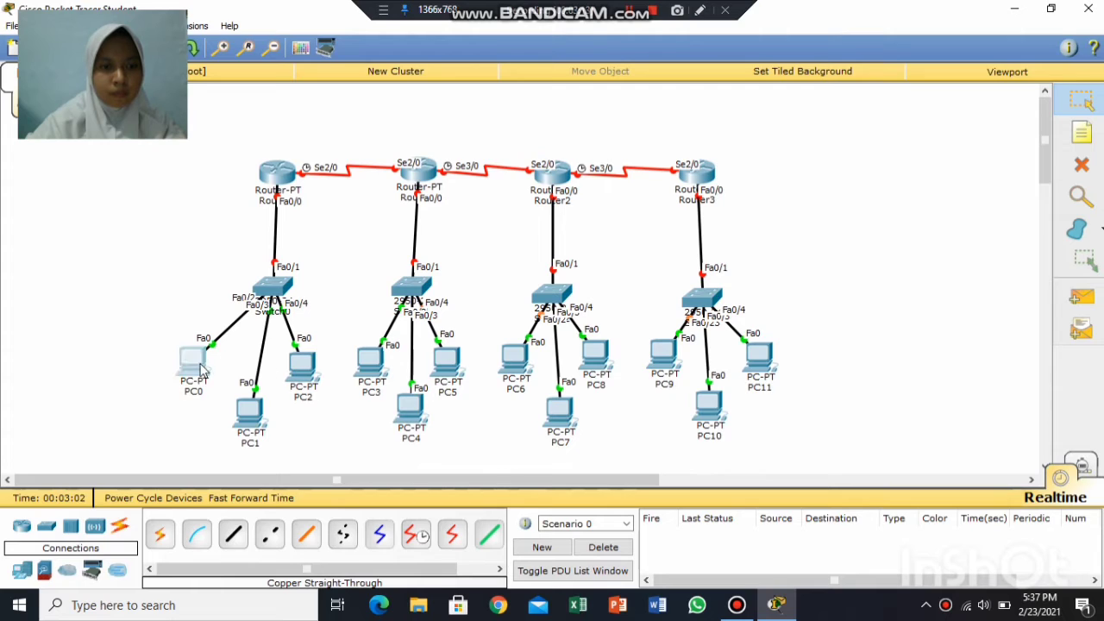
drag(201, 370, 213, 379)
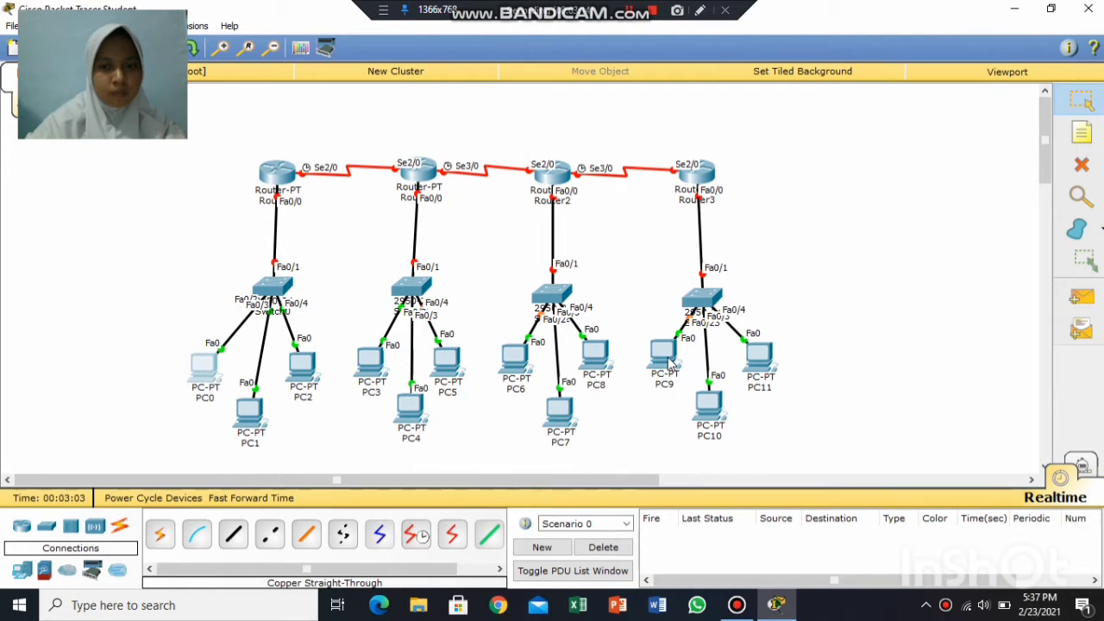
drag(671, 363, 667, 369)
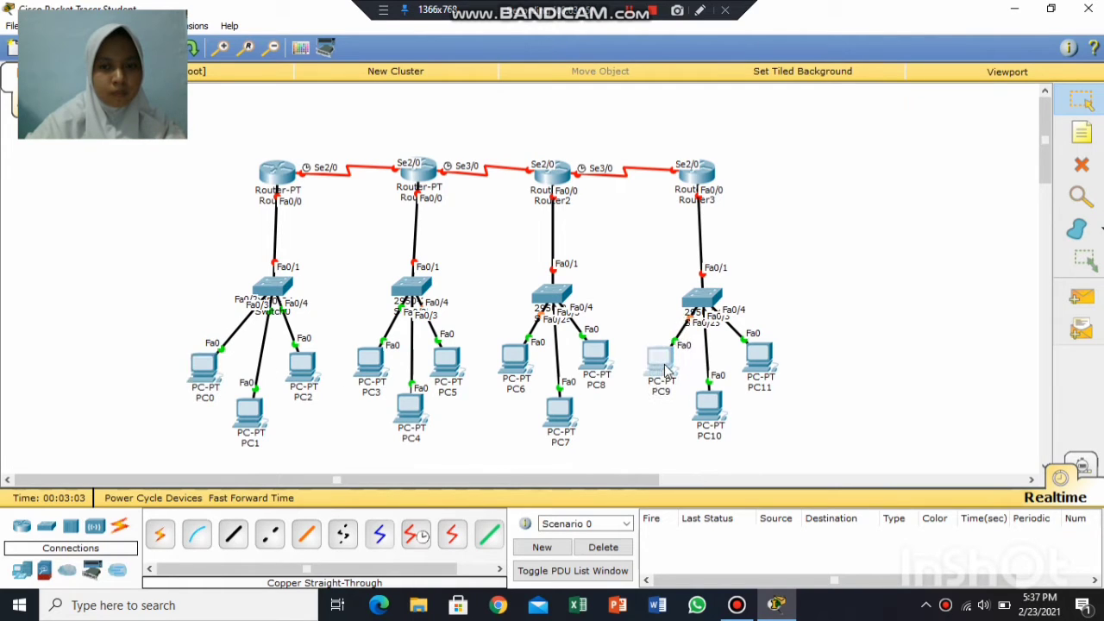
Place a text note reading 192.168.1.1 beside the link between Router0 and Switch0.
click(1081, 132)
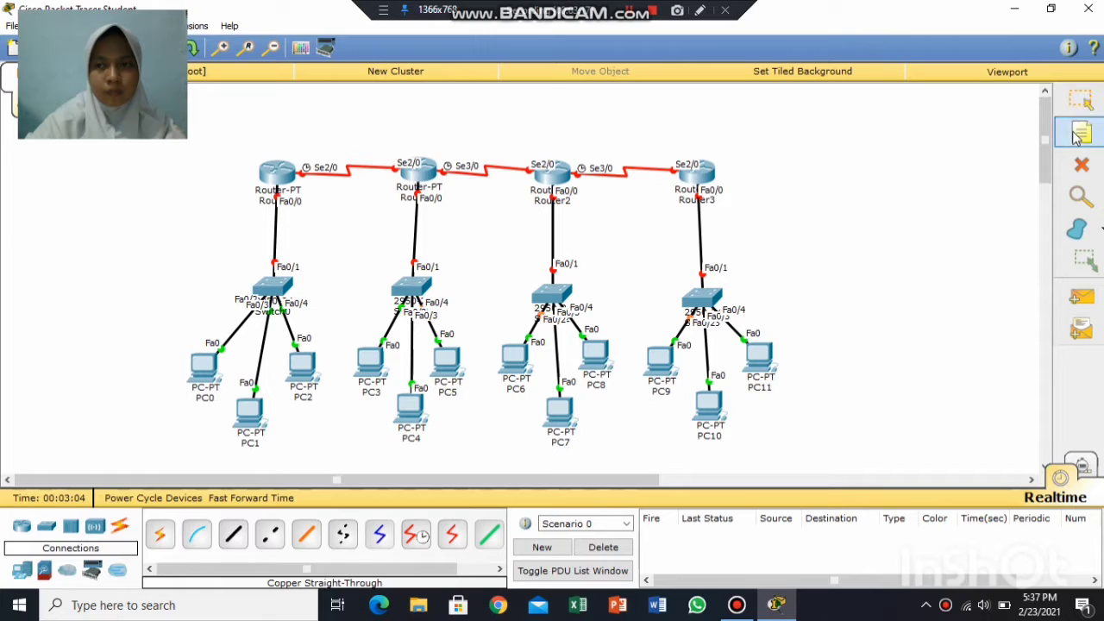
click(297, 234)
text(192.168.1.1)
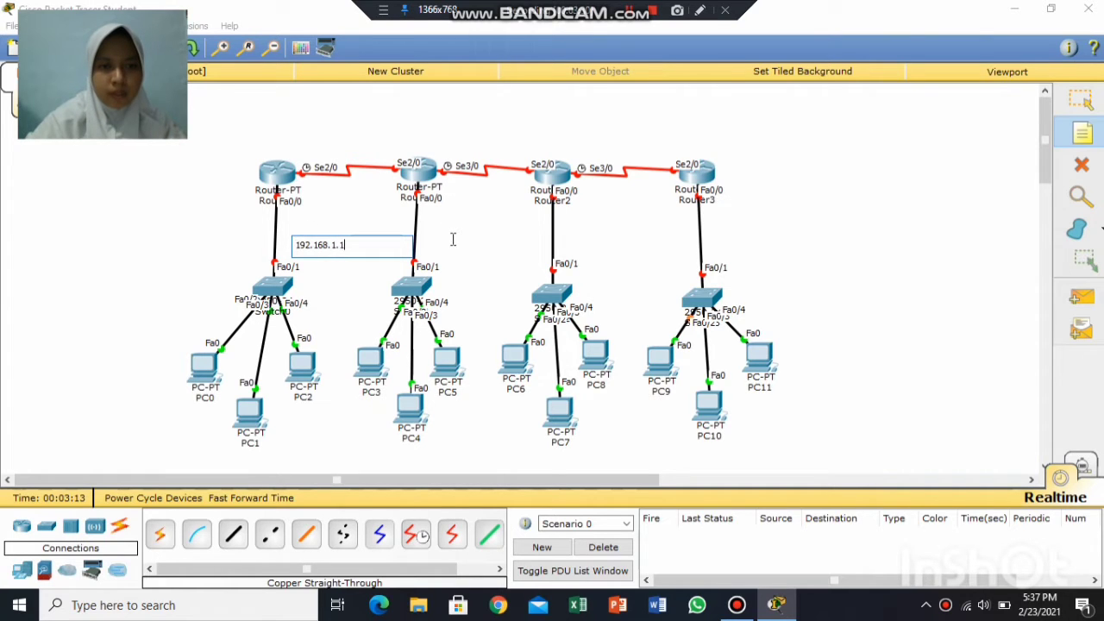
click(453, 239)
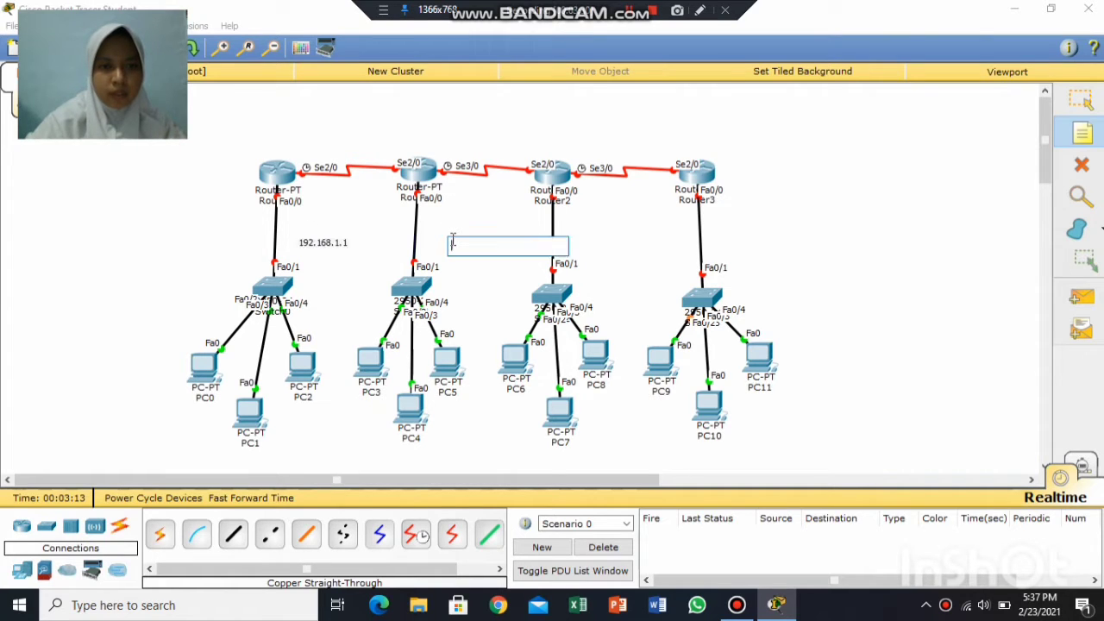
Place text notes reading 192.168.2.1, 192.168.3.1 and 192.168.4.1 to the right of the Router1, Router2 and Router3 switch links respectively.
text(192)
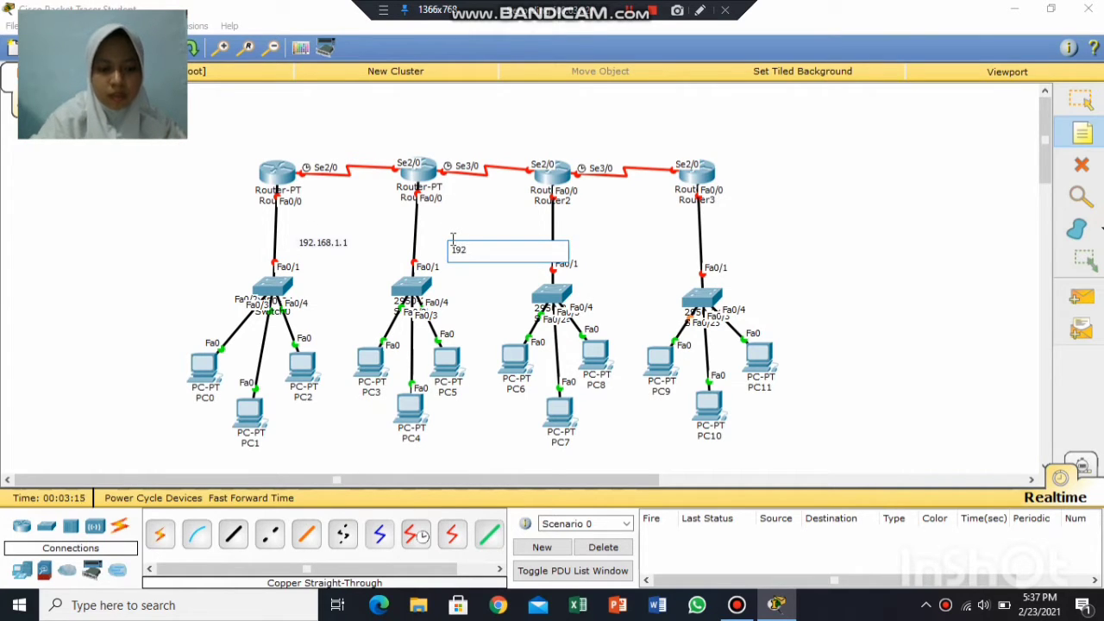
text(.168.2.1)
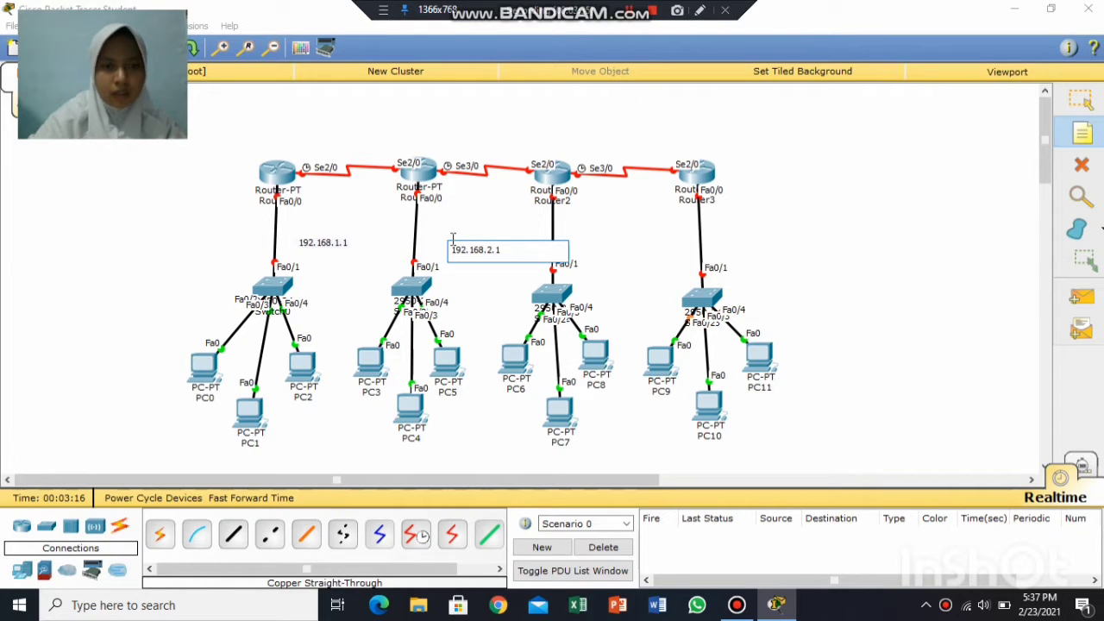
click(609, 239)
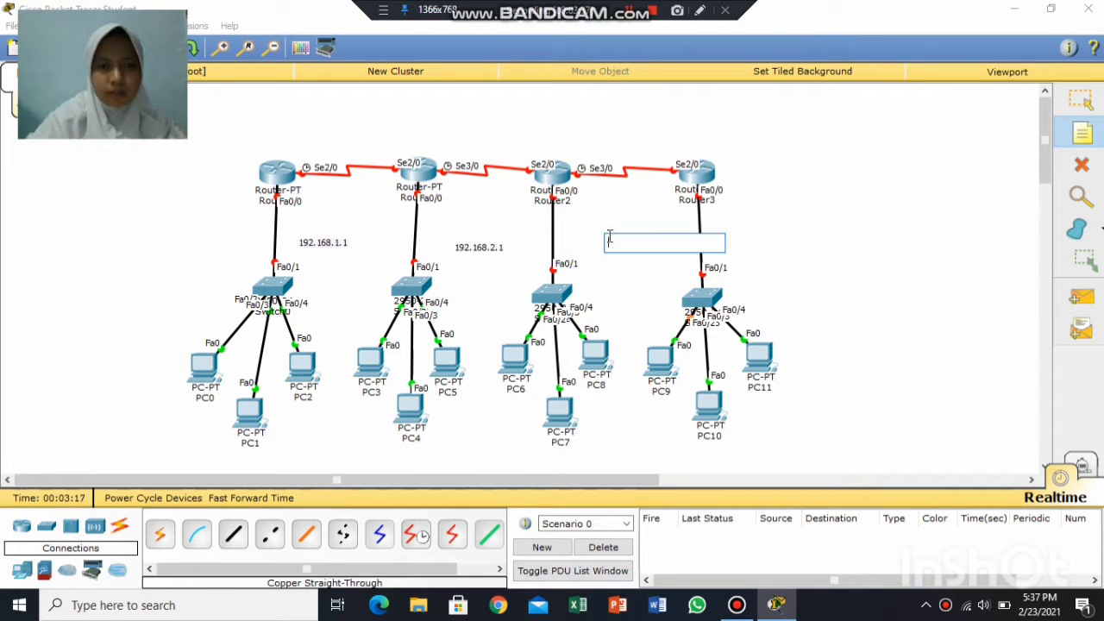
text(192.168.)
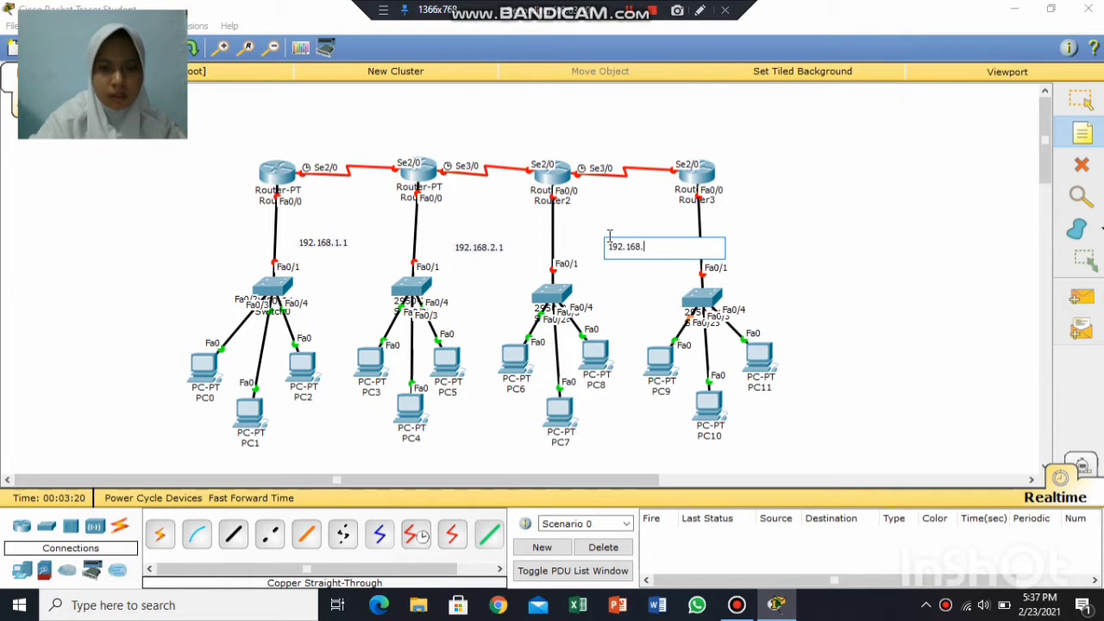
text(3.1)
click(767, 240)
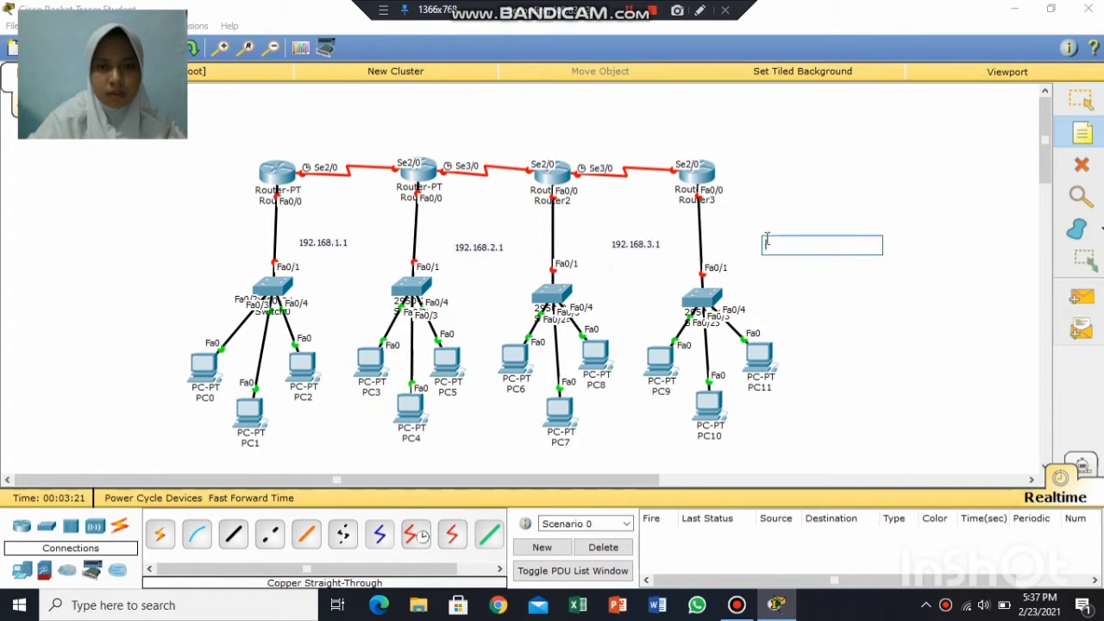
text(192.168)
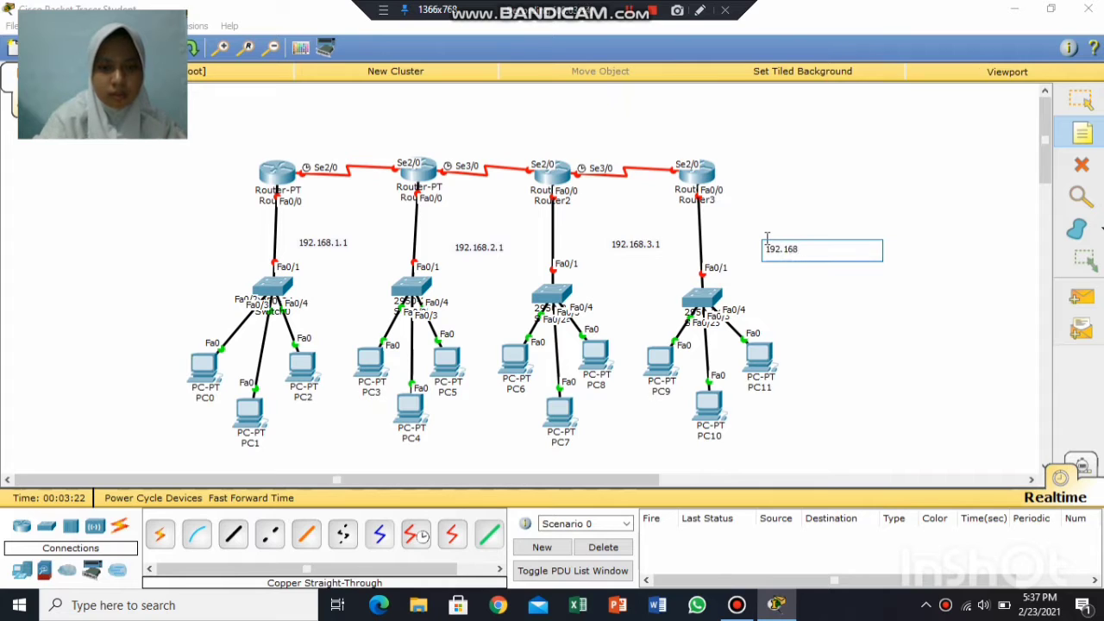
text(.4.1)
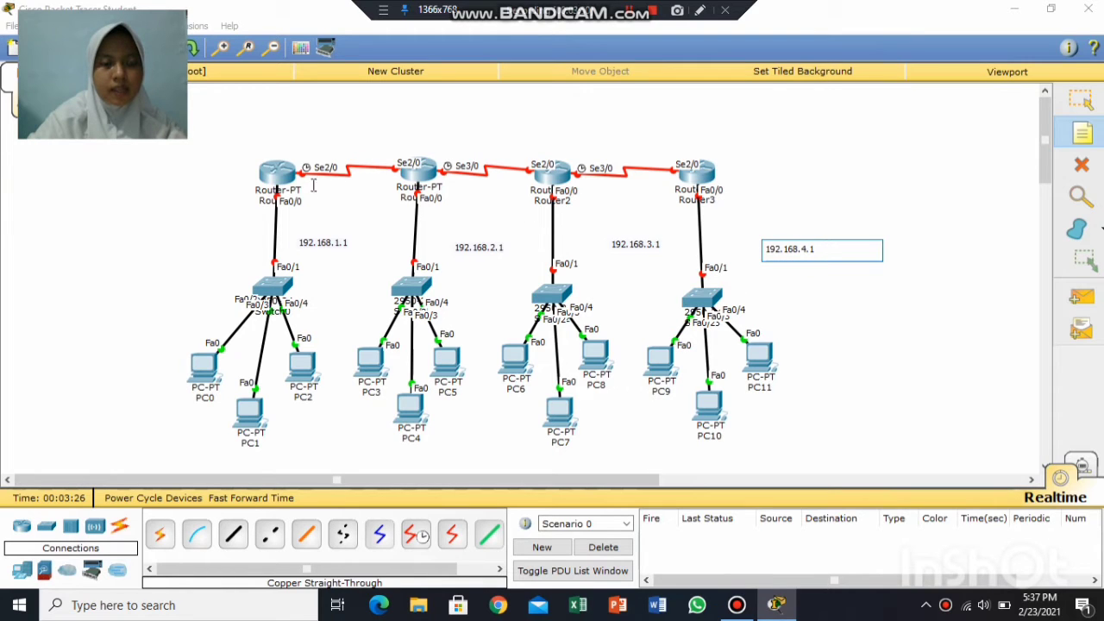
Place text notes reading 10.10.10.0, 20.20.20.0 and 30.30.30.0 above the three serial links, in order from Router0 to Router3.
click(311, 140)
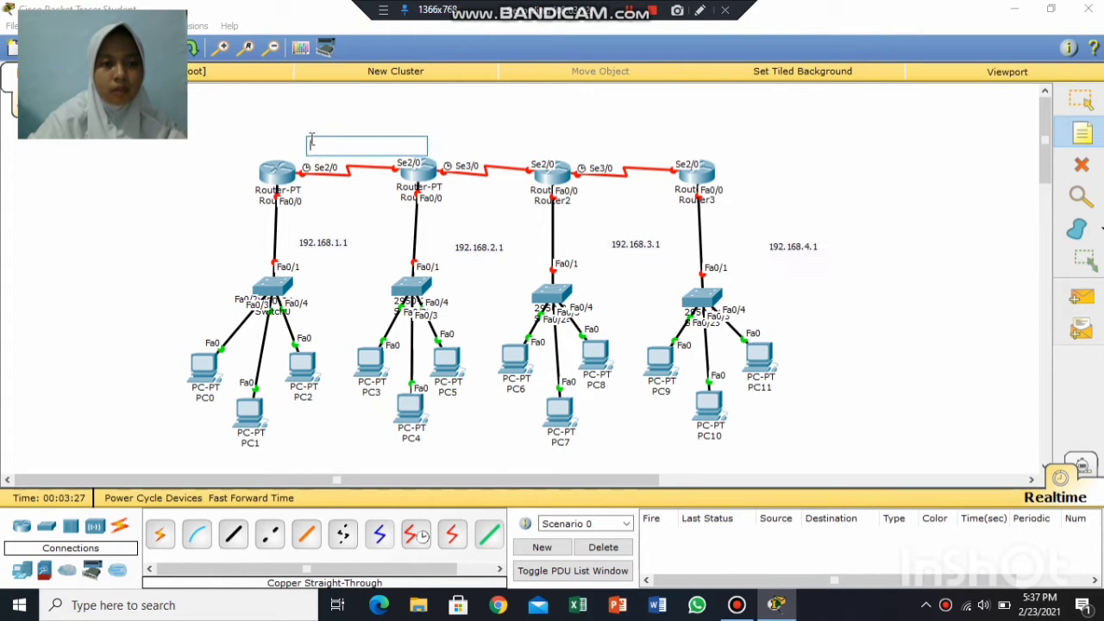
text(10.10.10.)
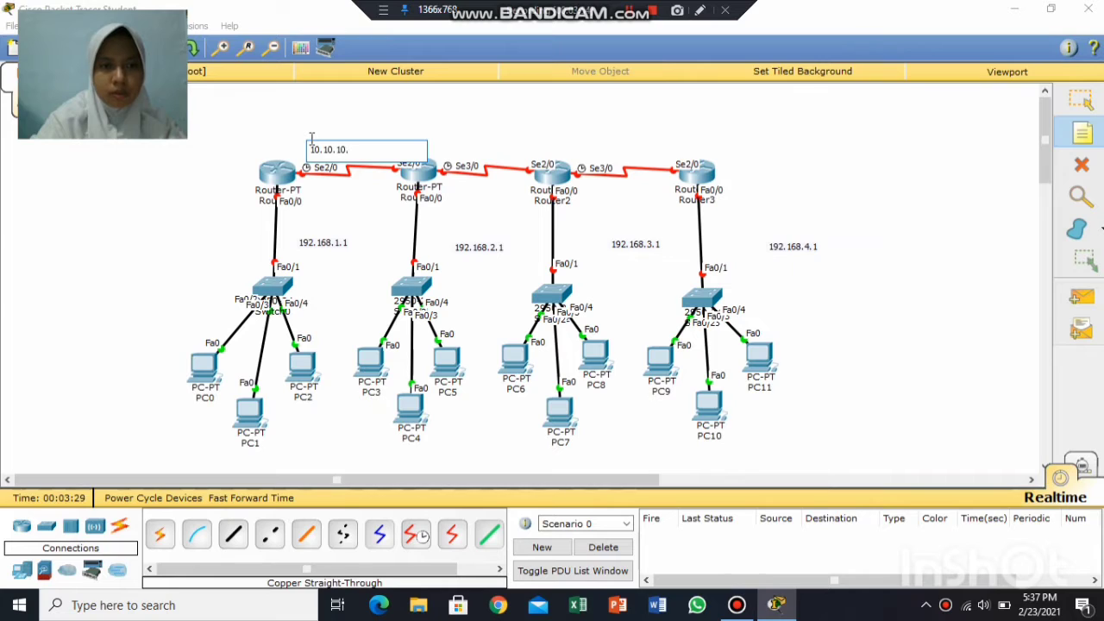
text(0)
click(459, 128)
text(20.)
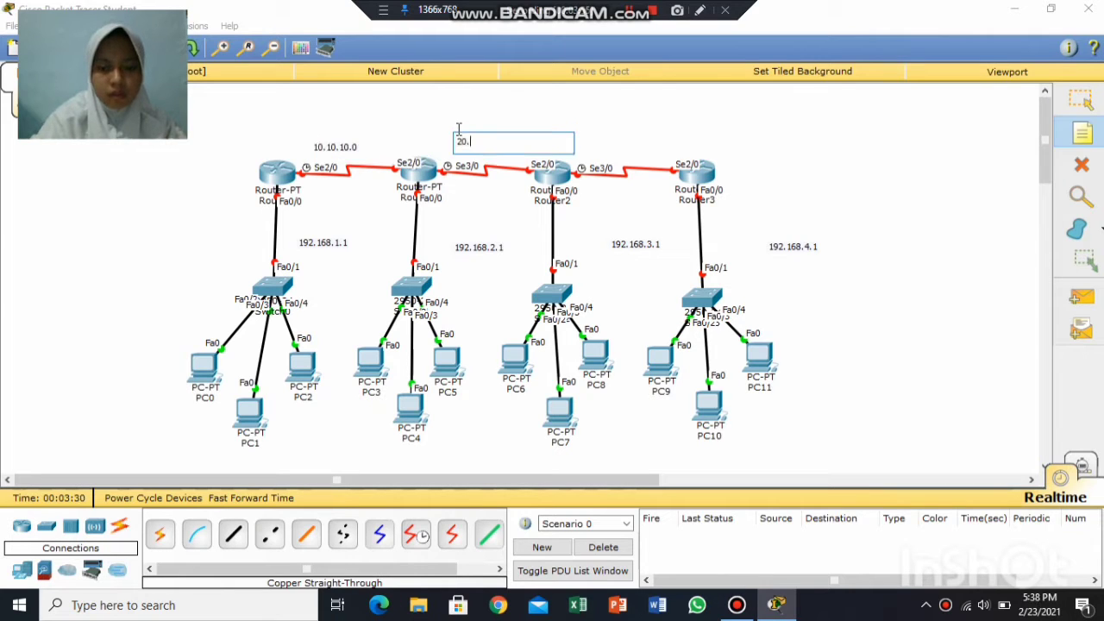
text(20.20.0)
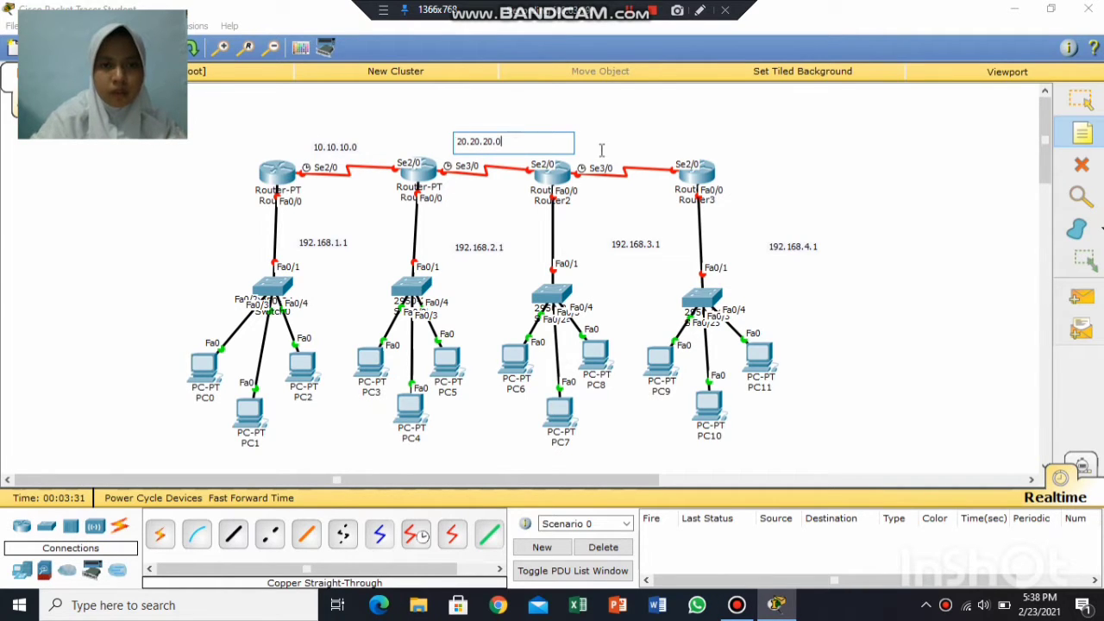
click(618, 144)
text(30.30.)
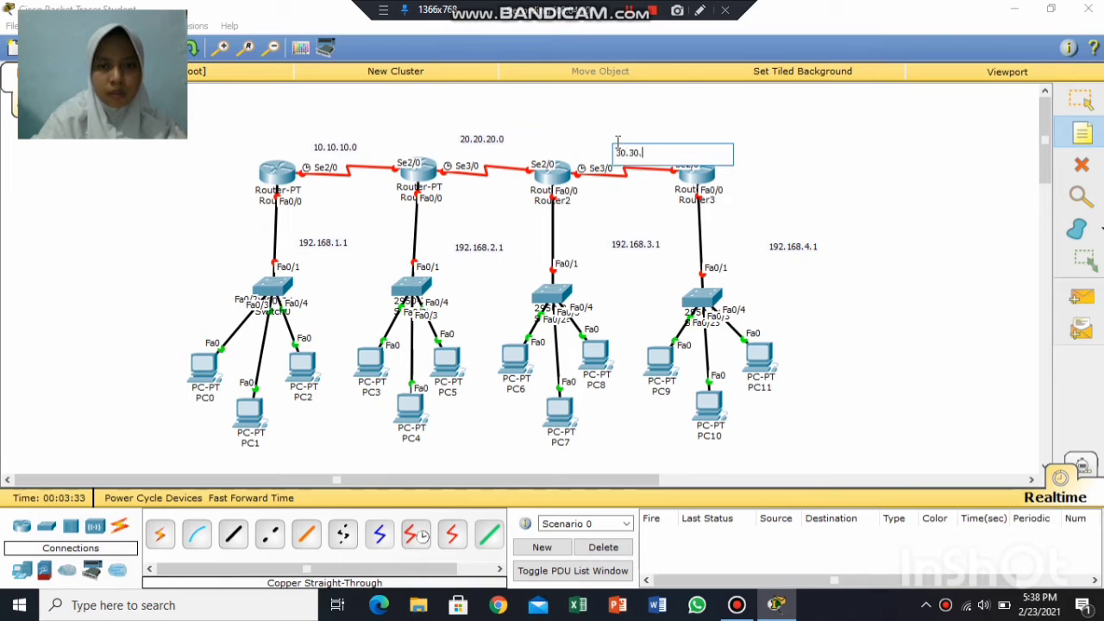
text(30.0)
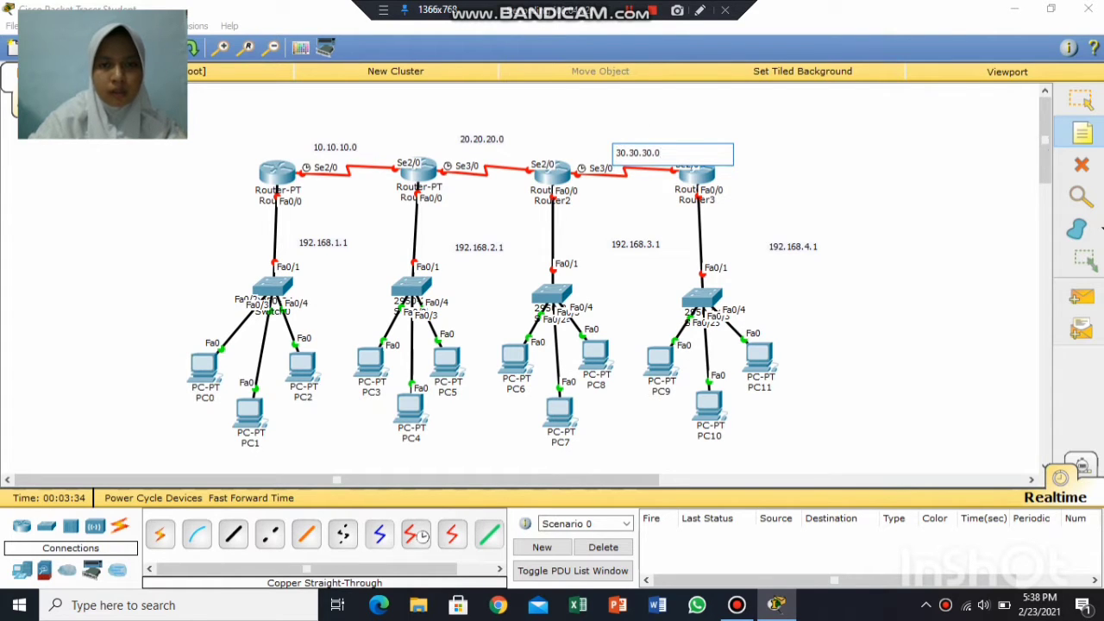
key(Escape)
Reposition the 30.30.30.0 and 10.10.10.0 notes so they sit centred just above their serial links.
mouse_move(641, 154)
mouse_down()
mouse_move(618, 136)
mouse_move(620, 156)
mouse_up()
click(497, 139)
drag(351, 152, 359, 140)
Move the first three 192.168 notes left of their router-switch links and 192.168.4.1 closer to Router3's link, aligning Switch1 under Router1.
drag(332, 246, 241, 231)
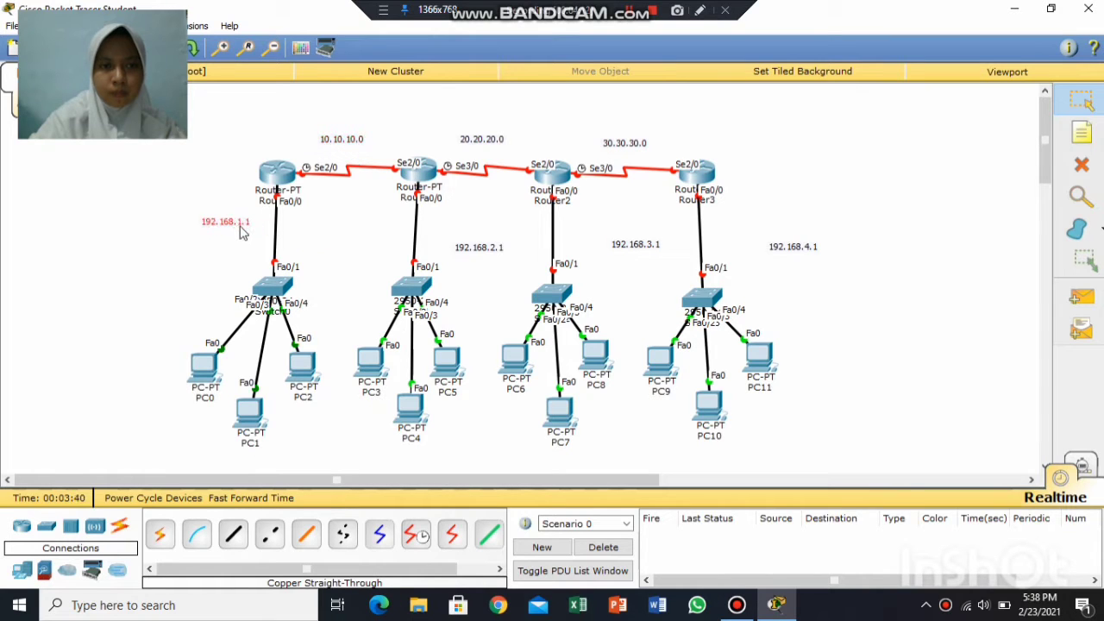
drag(489, 249, 388, 226)
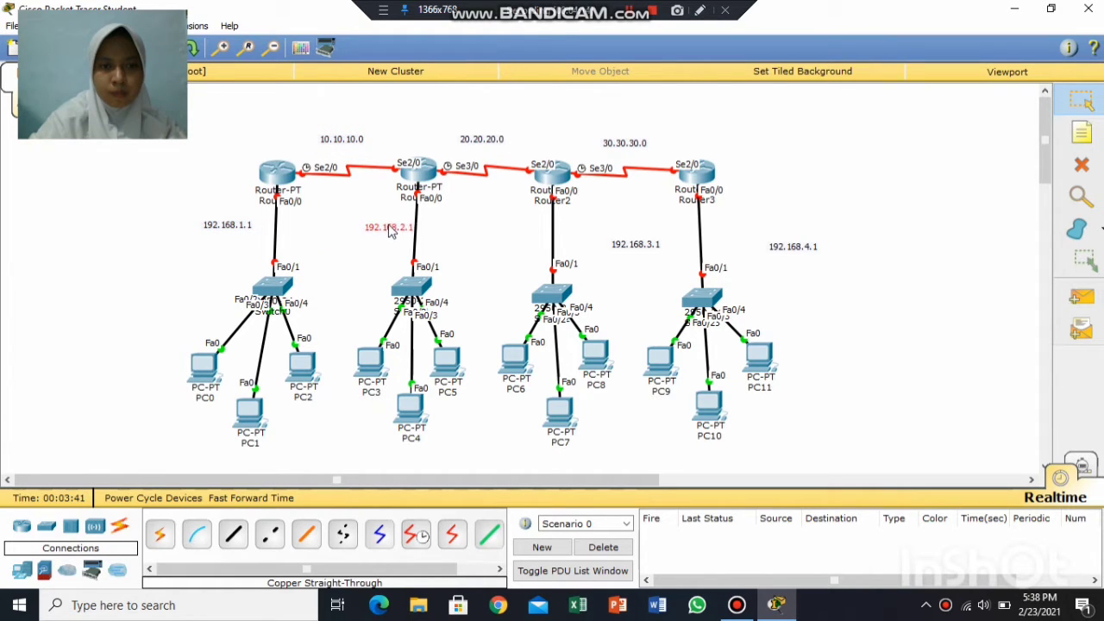
drag(417, 281, 421, 288)
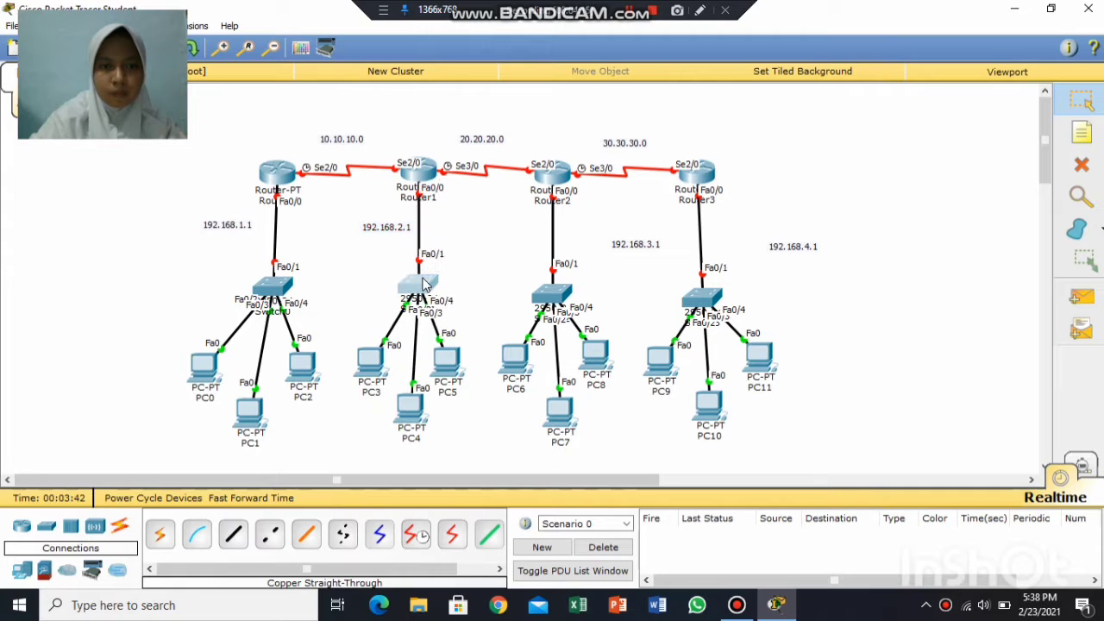
drag(626, 252, 515, 241)
drag(812, 252, 751, 243)
Nudge Switch3 and PC10 slightly up and to the left to line them up beneath Router3.
click(701, 301)
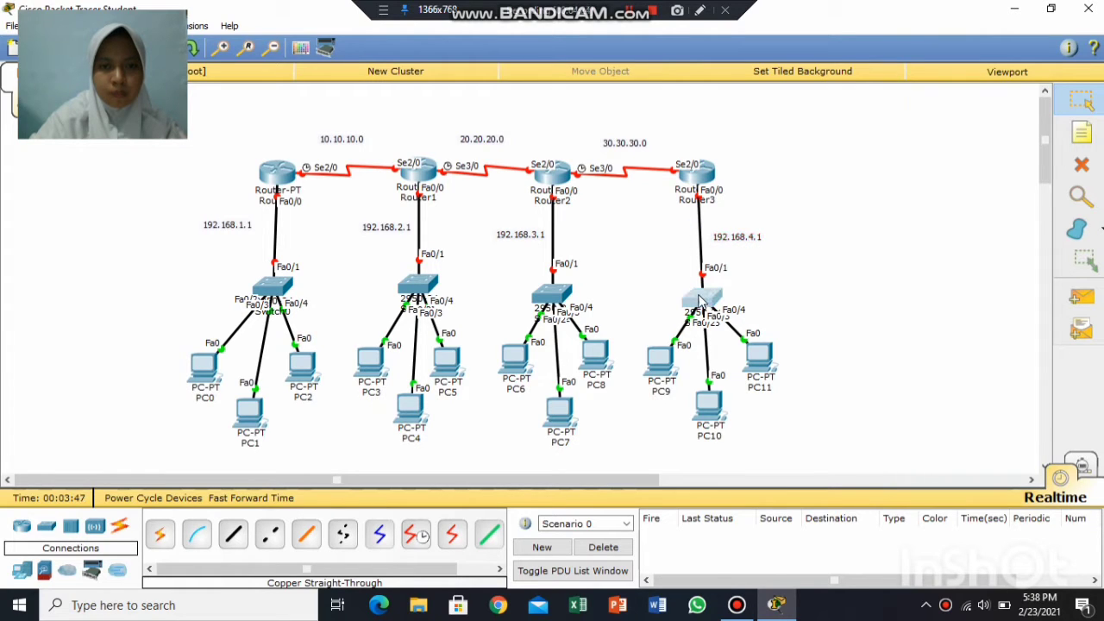
drag(700, 301, 697, 298)
drag(712, 412, 703, 409)
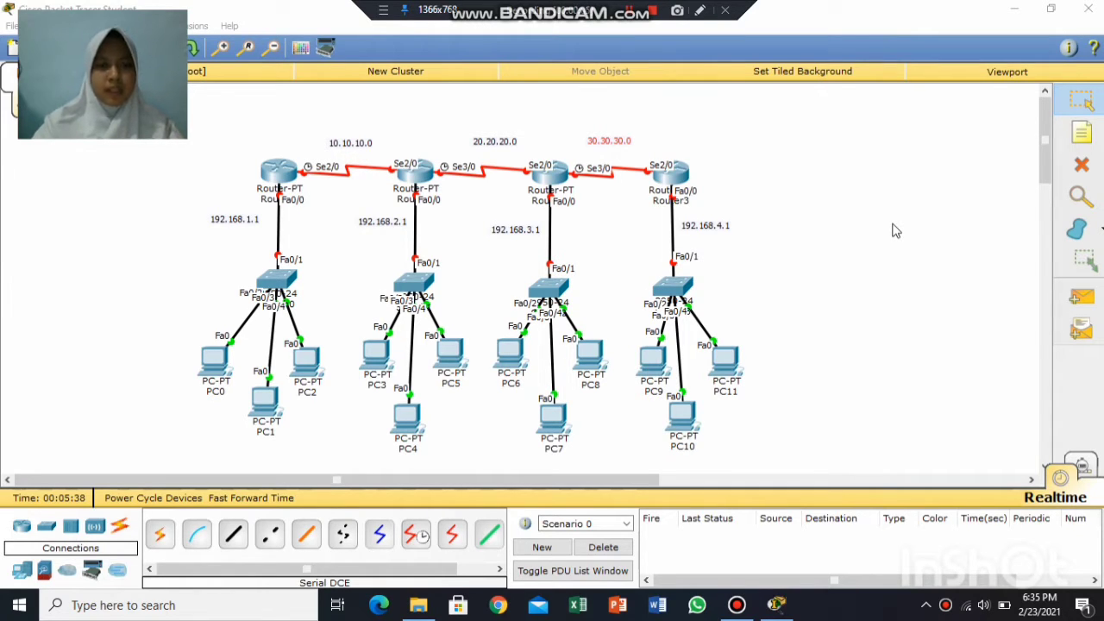
In Router0's command line, decline the initial configuration dialog and enter privileged mode with enable.
click(285, 172)
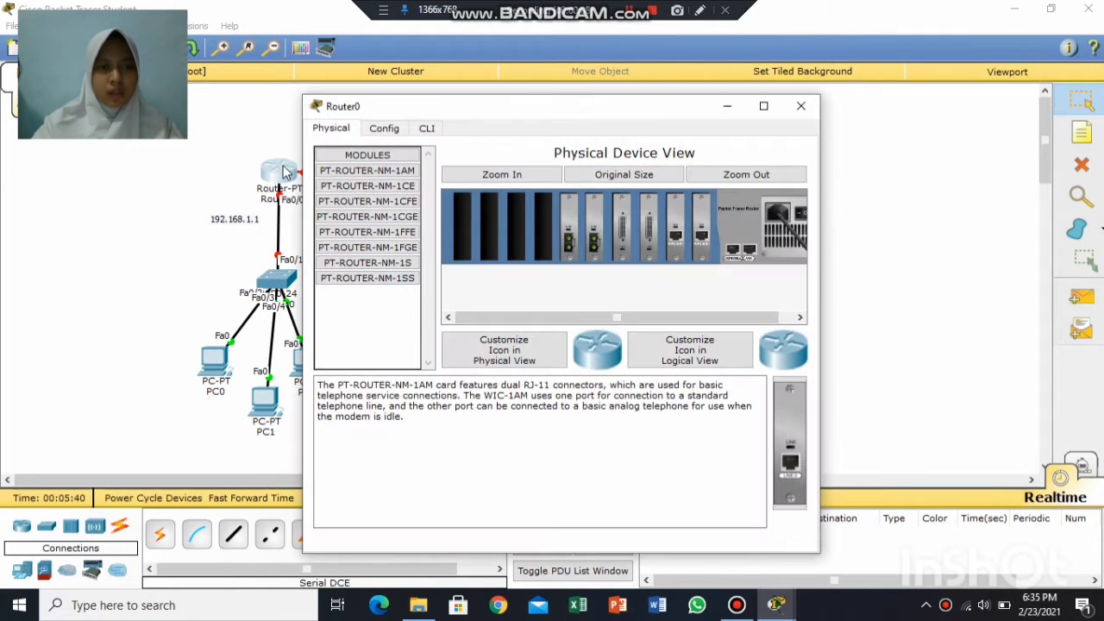
click(424, 129)
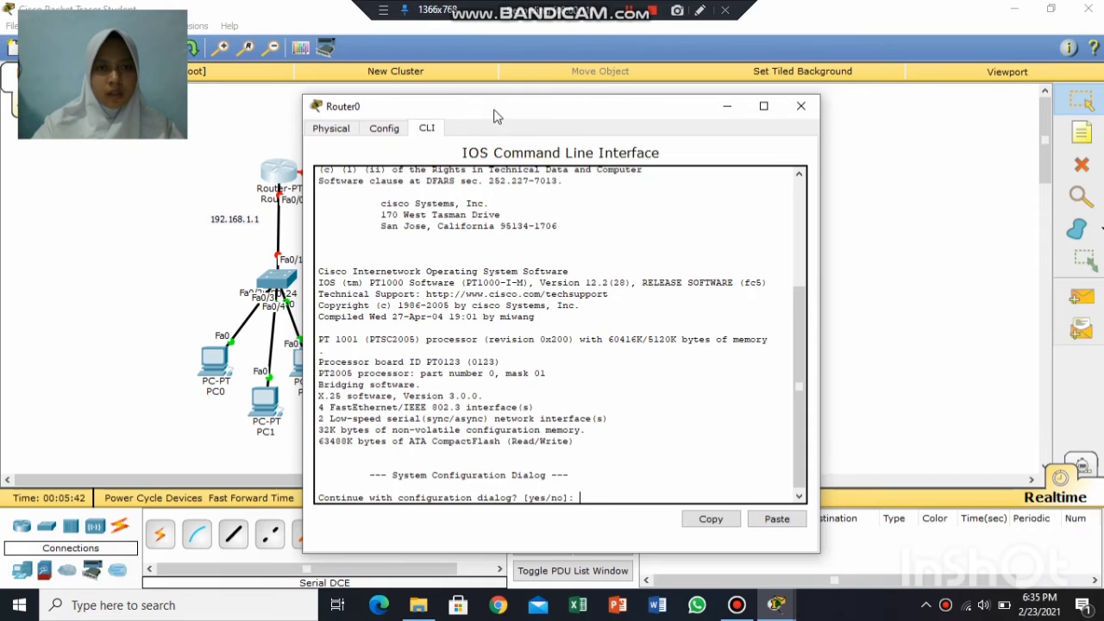
drag(496, 114, 757, 91)
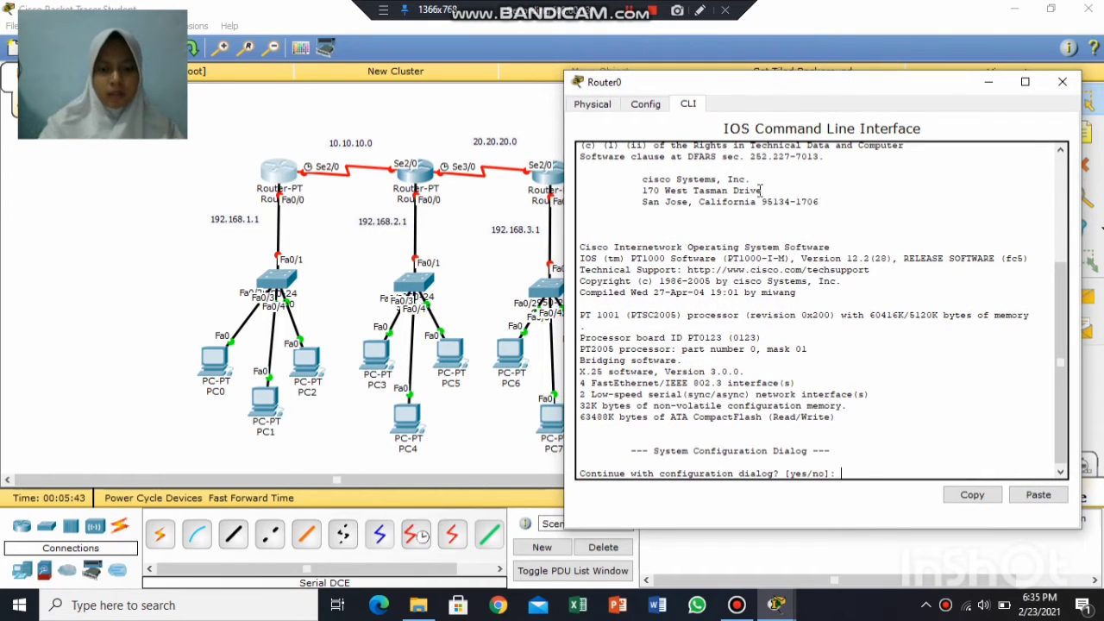
text(no)
key(Return)
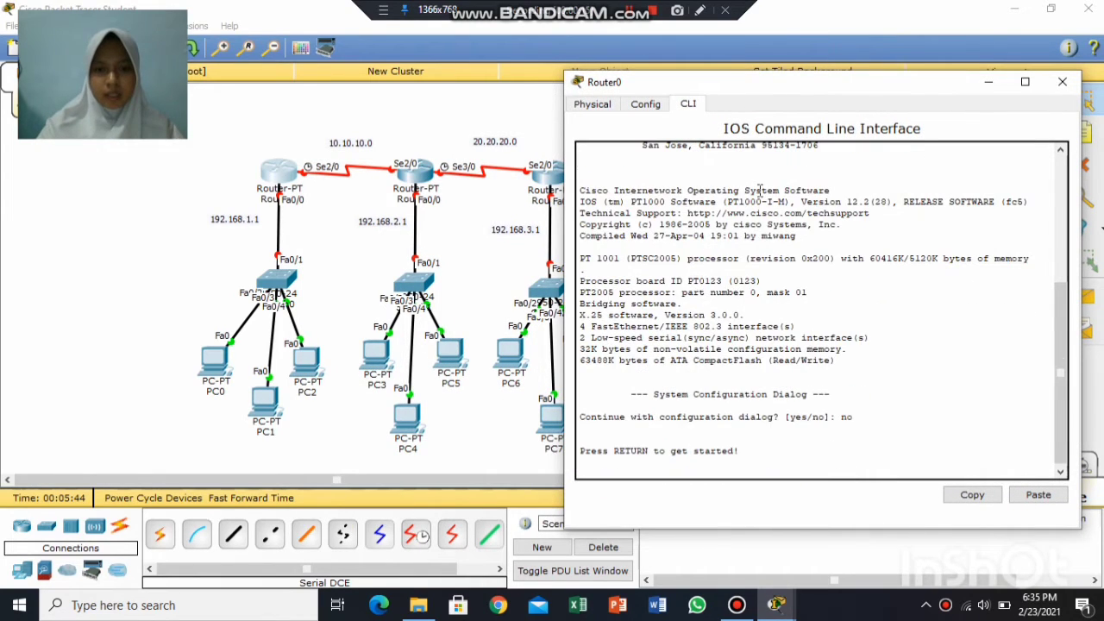
key(Return)
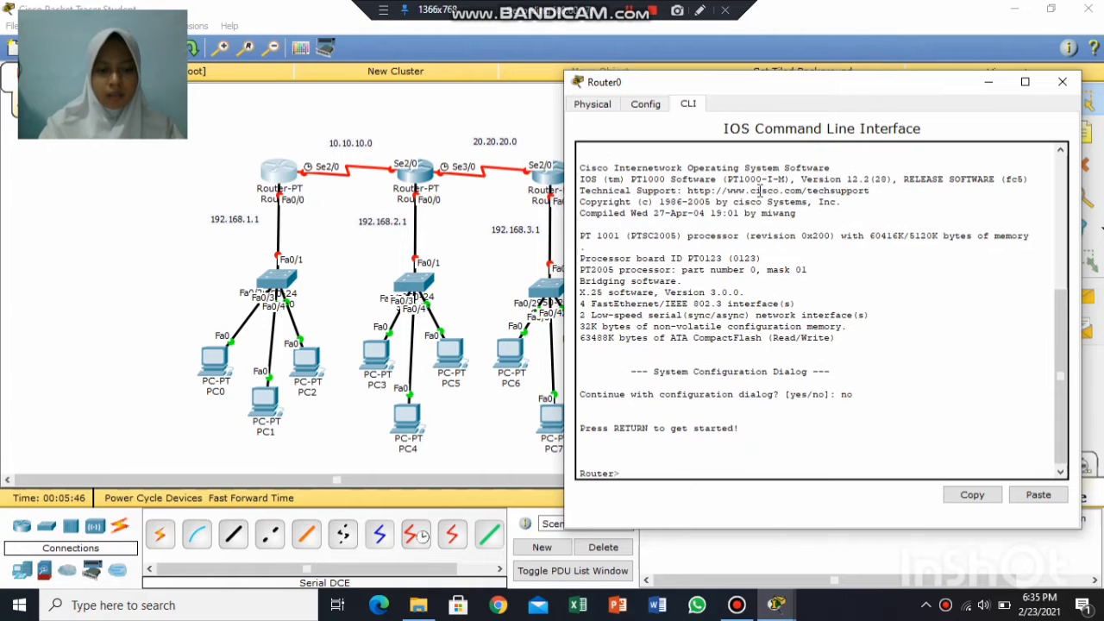
text(enable)
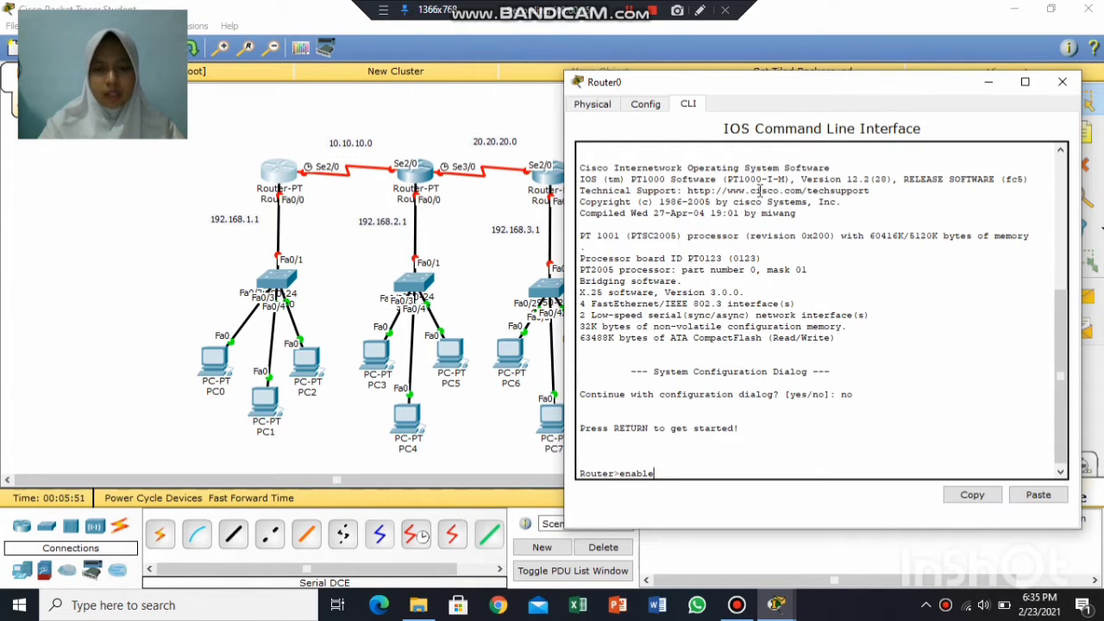
key(Return)
text(configu)
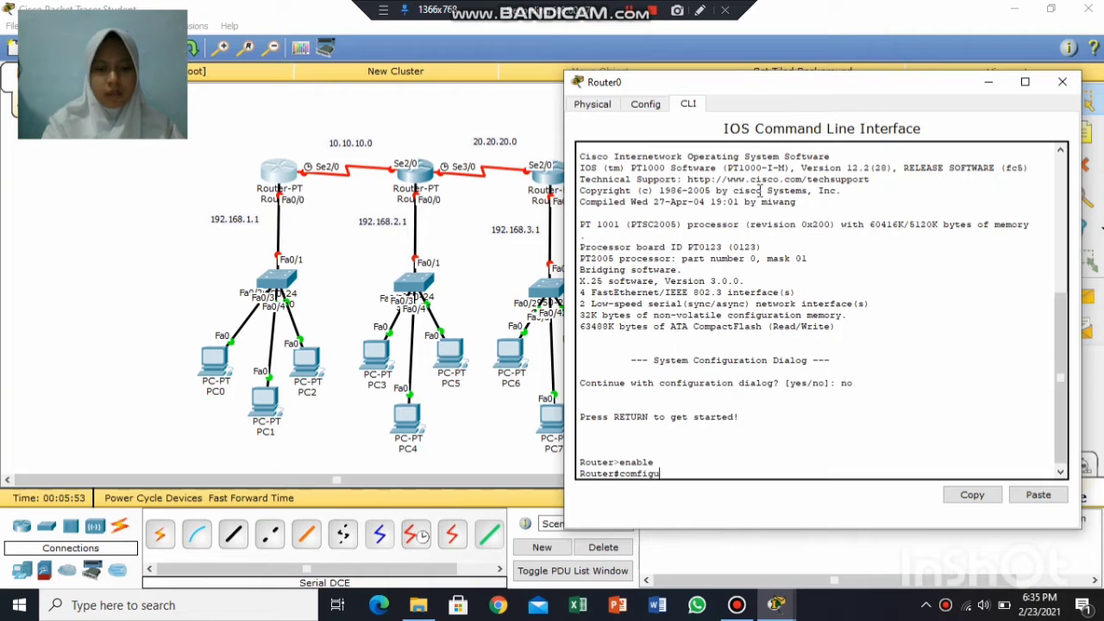
text(re terminal)
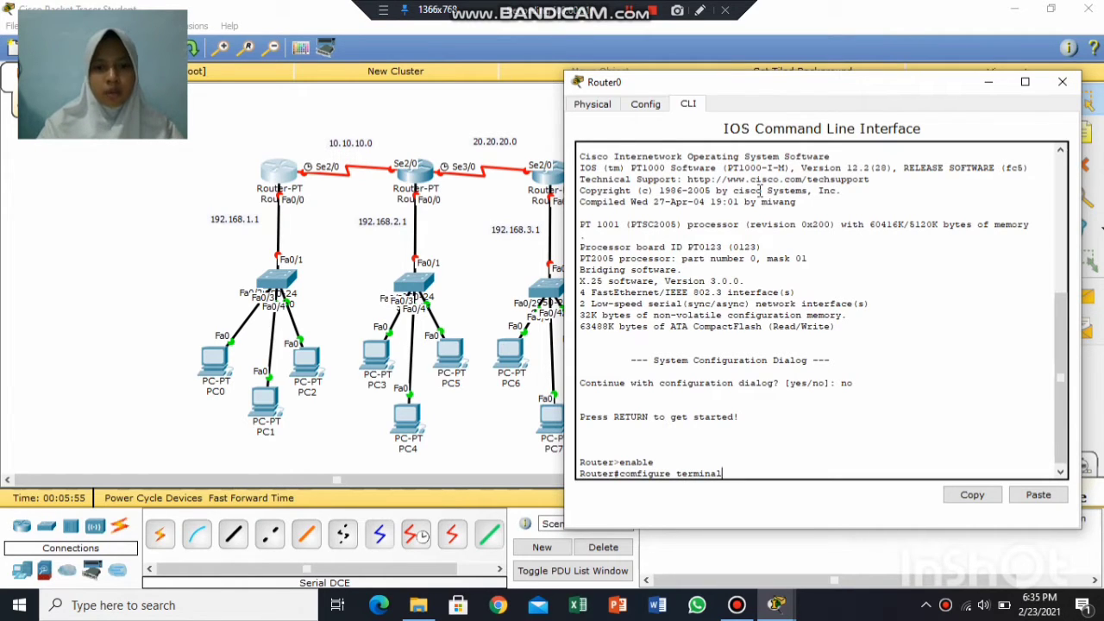
key(Return)
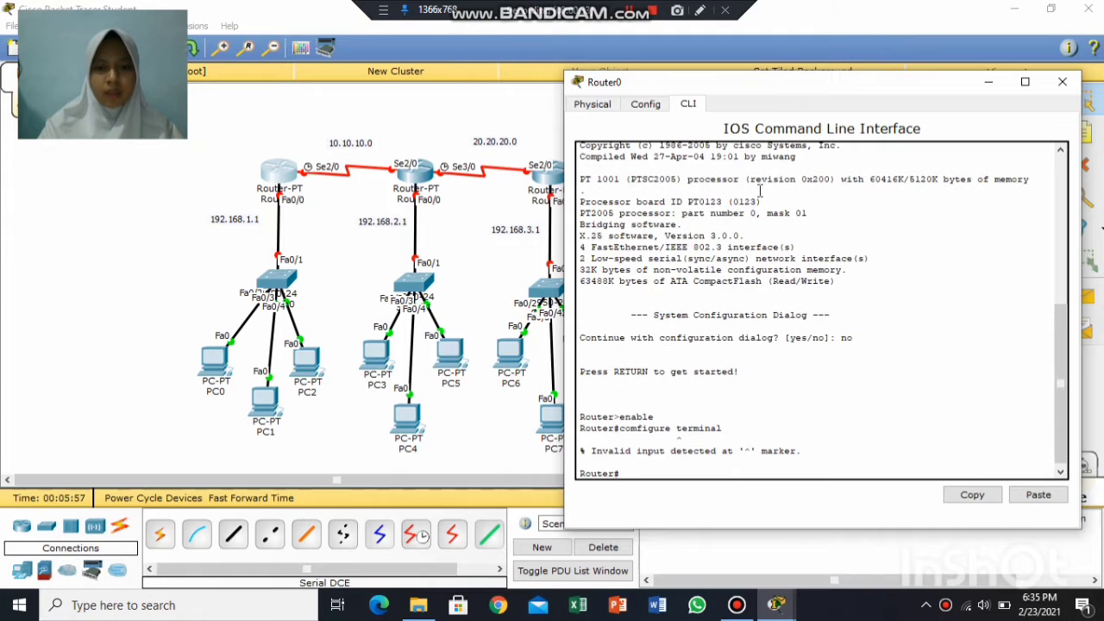
Enter global configuration mode on Router0 with configure terminal.
text(co)
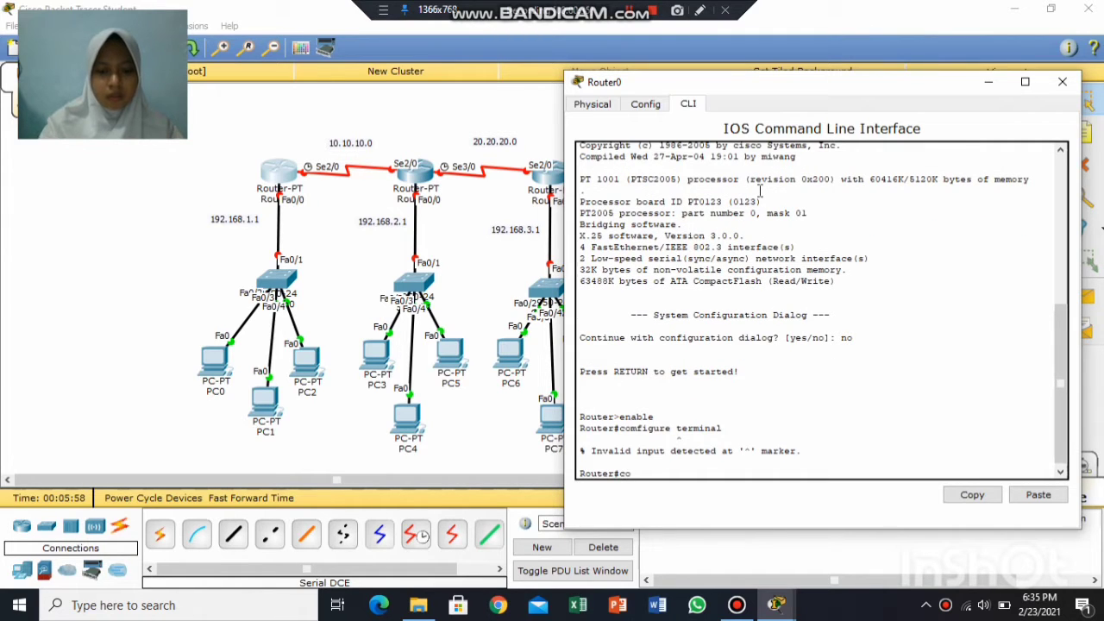
text(nfigure ter)
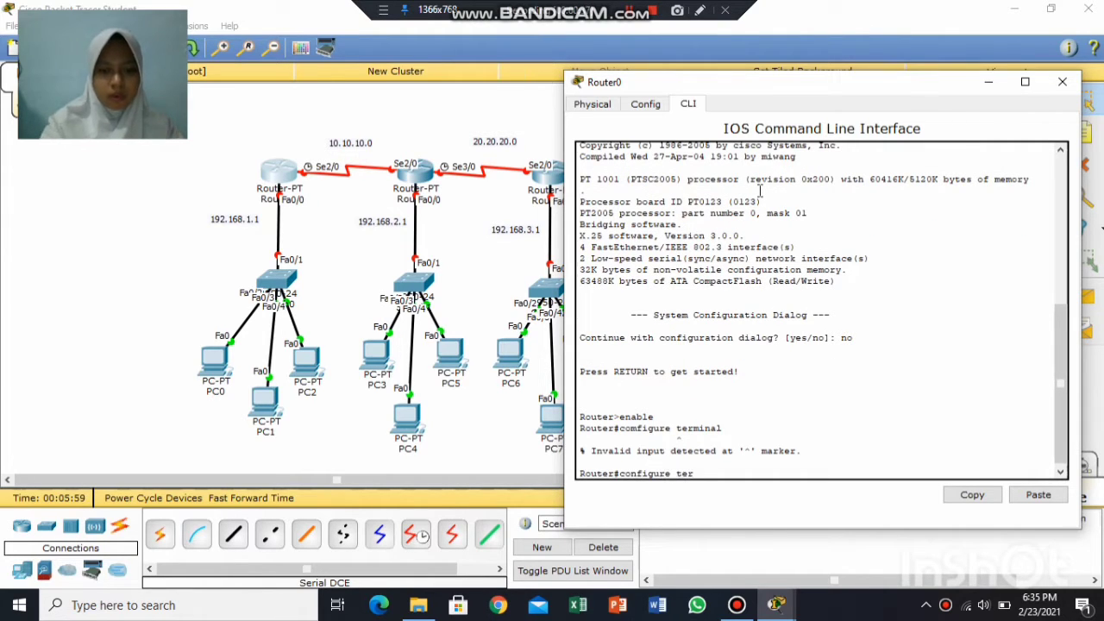
text(minal)
key(Return)
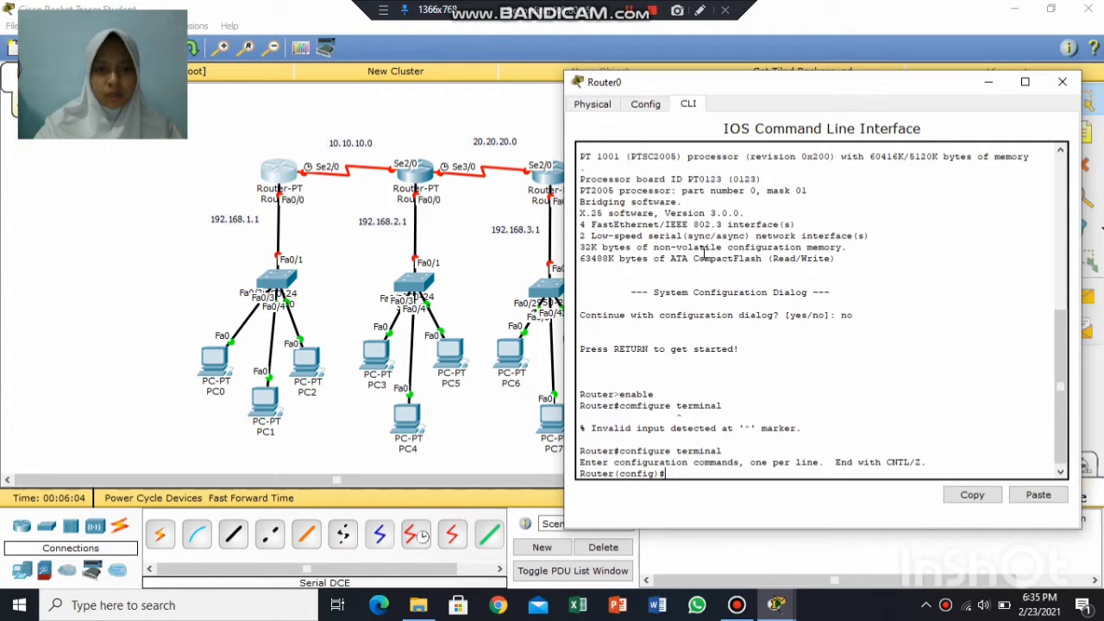
On Router0, assign IP address 10.10.10.1 with subnet mask 255.255.255.0 to serial interface se 2/0.
text(interf)
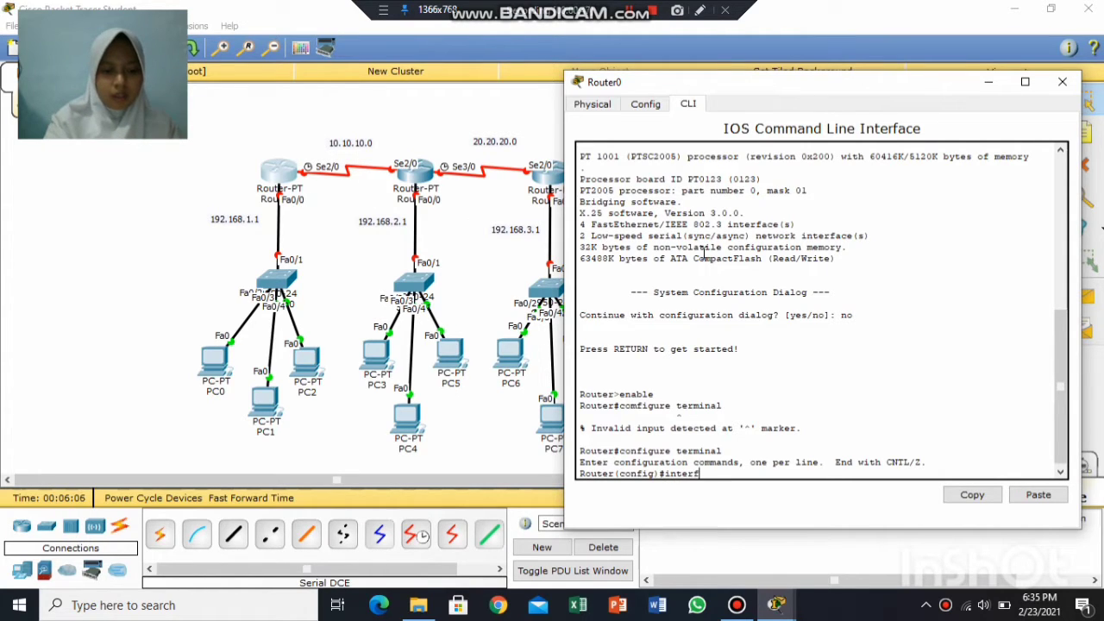
text(ace se 2)
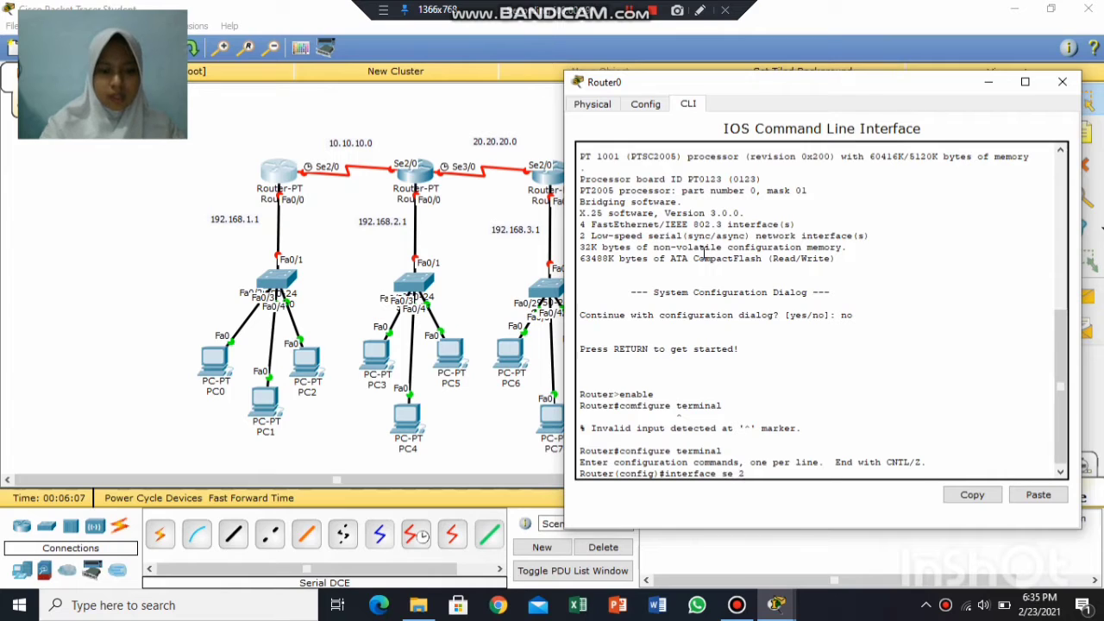
text(/0)
key(Return)
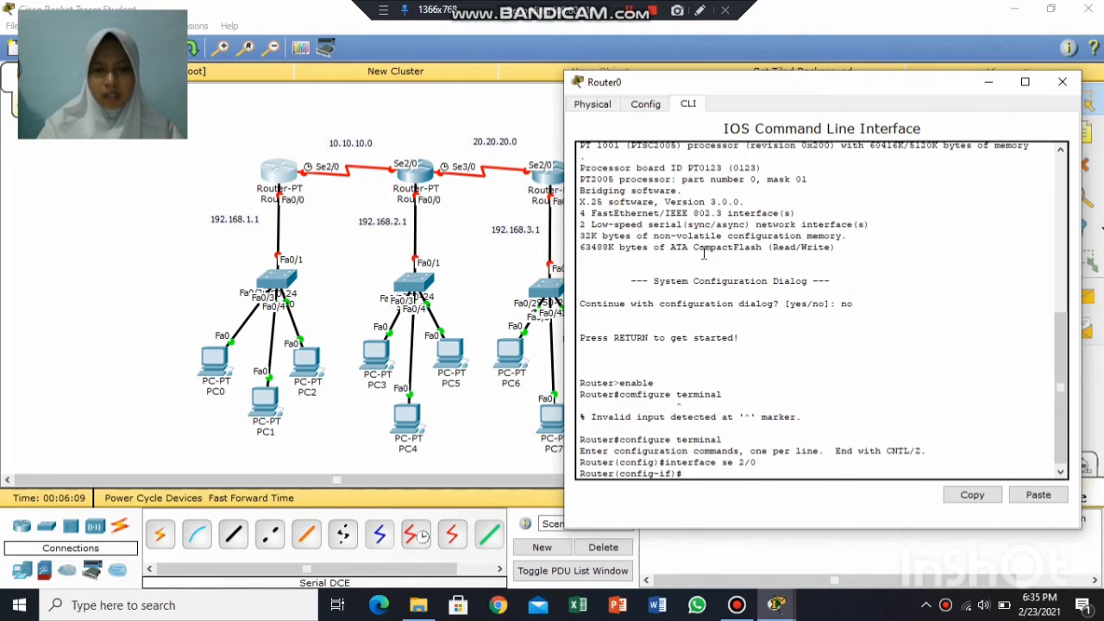
text(ip add)
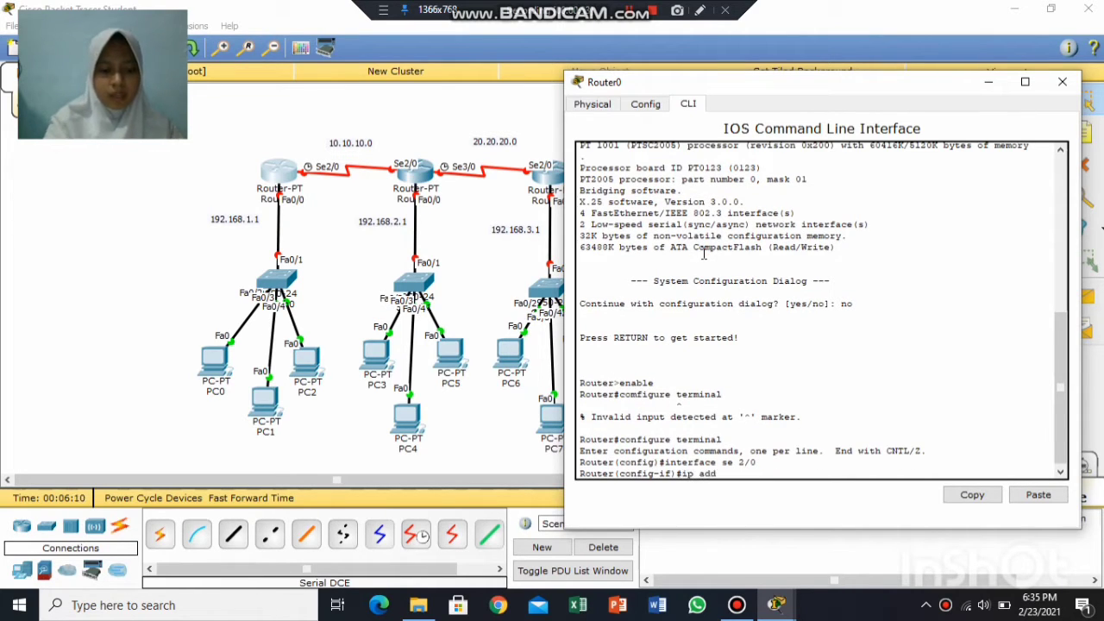
text(ress 10.1)
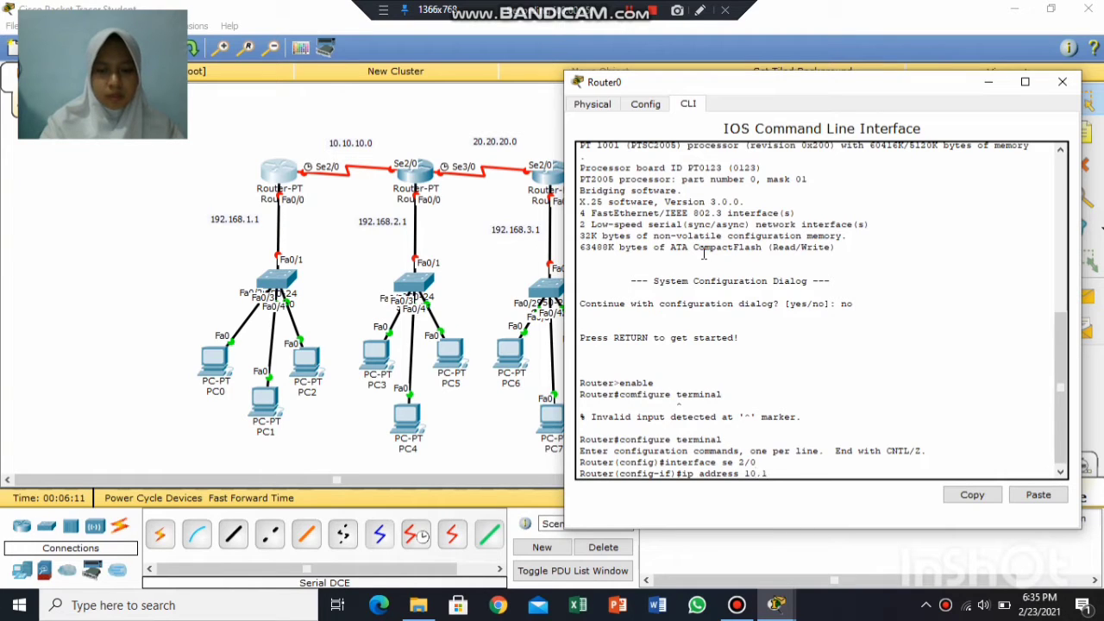
text(0.10.1 2)
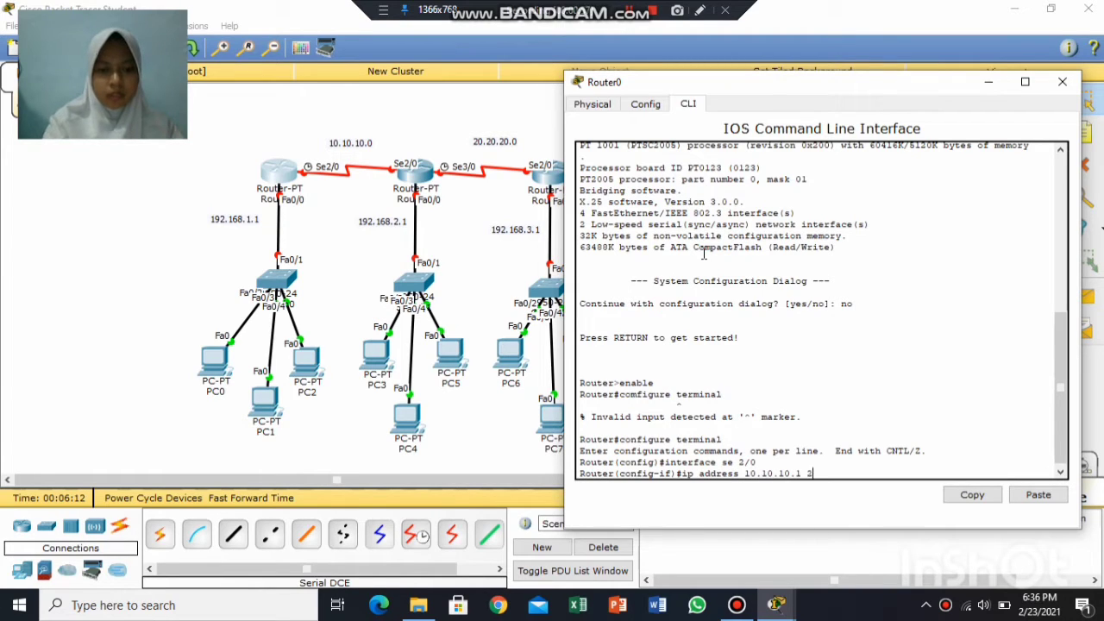
text(55.255)
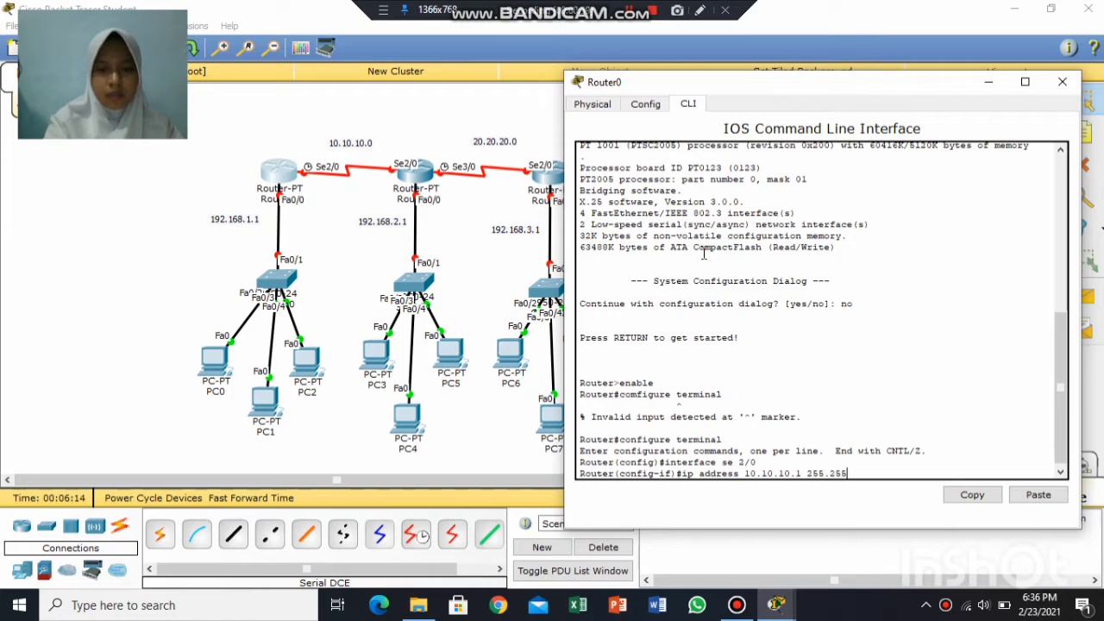
text(.255.0)
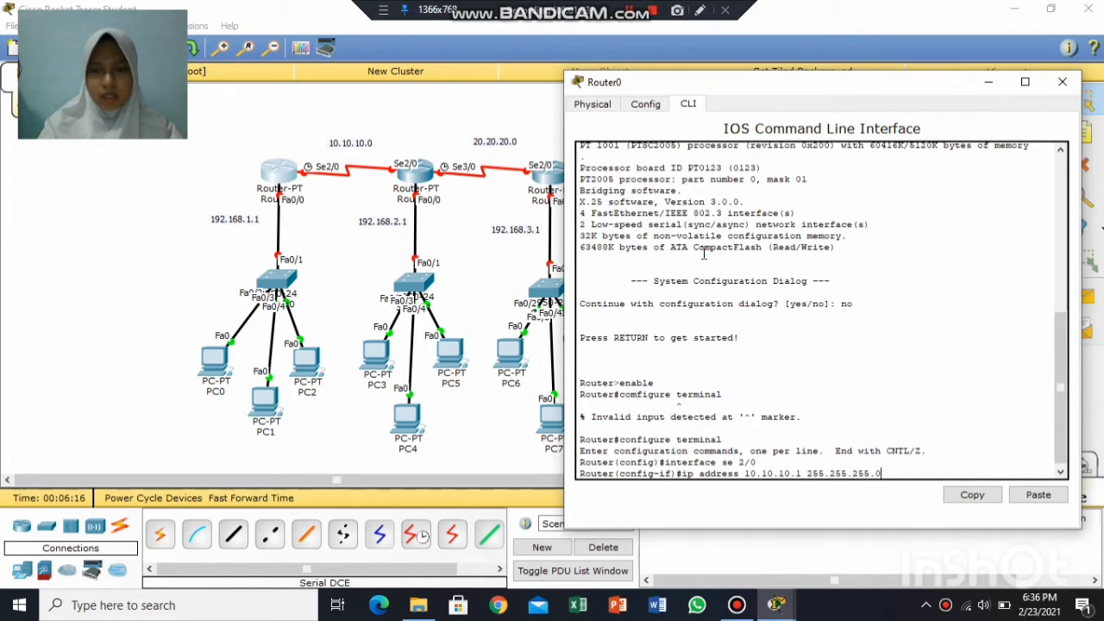
key(Return)
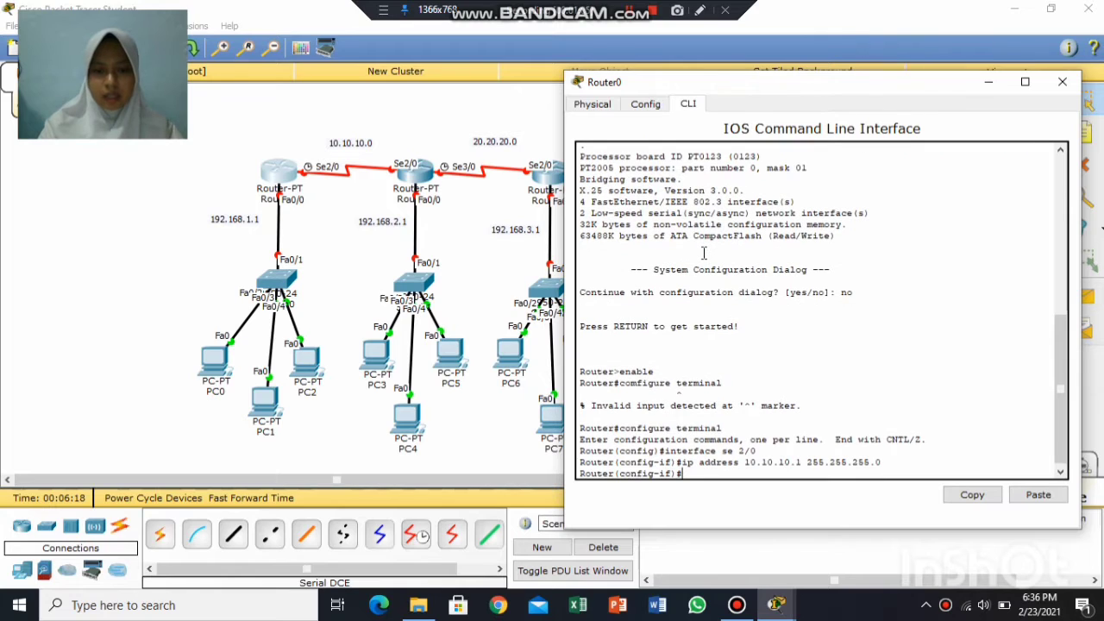
Enable Router0's serial 2/0 interface with no shutdown and exit back to global configuration mode.
text(no sh)
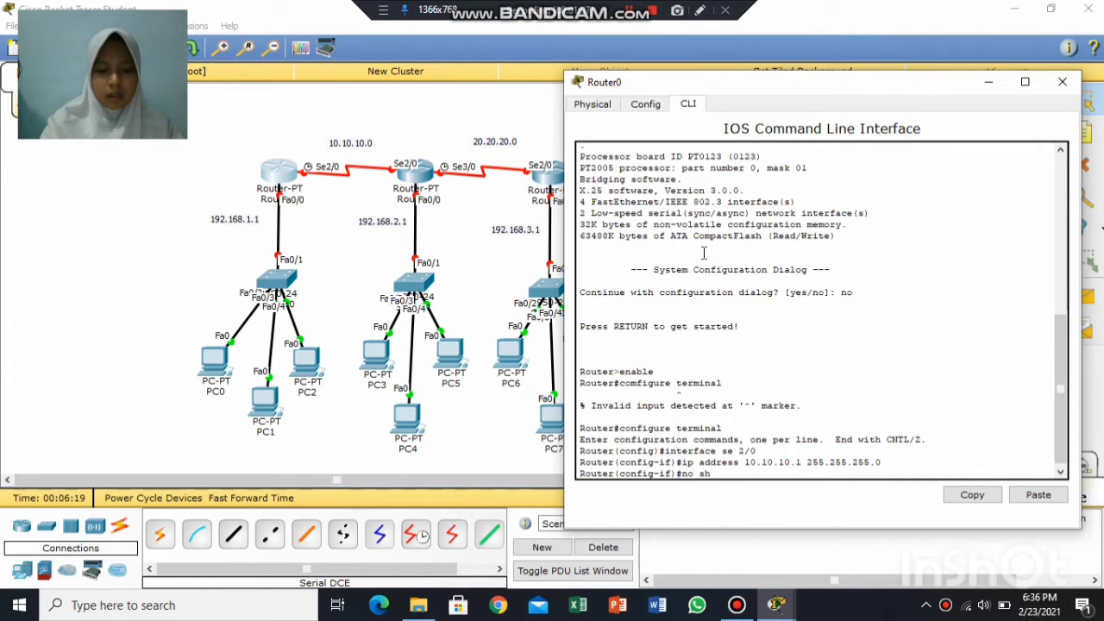
text(utdown)
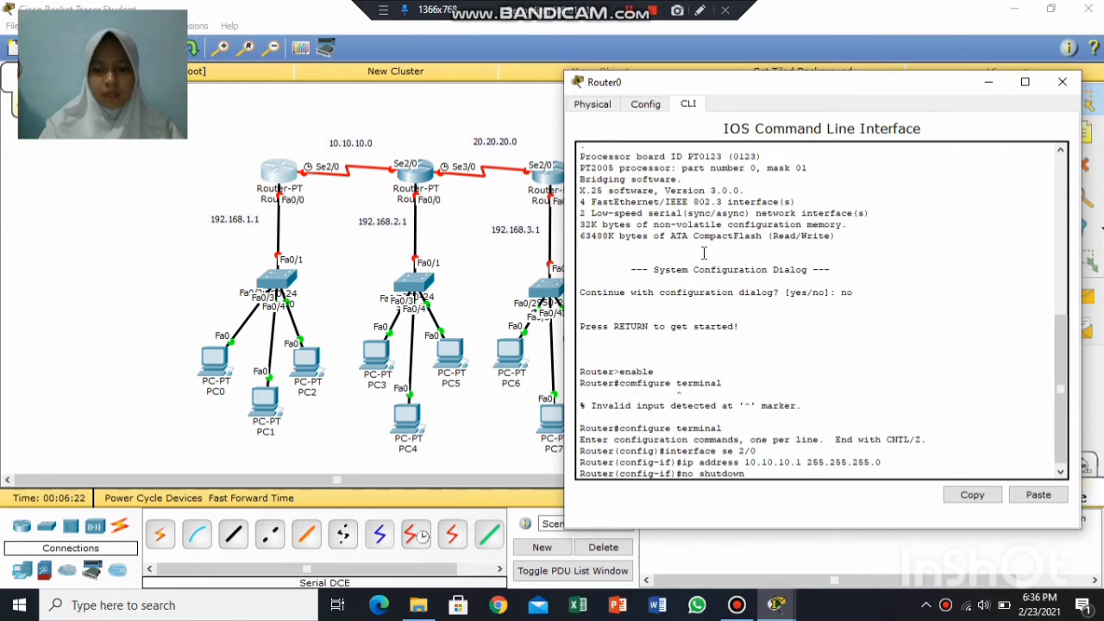
key(Return)
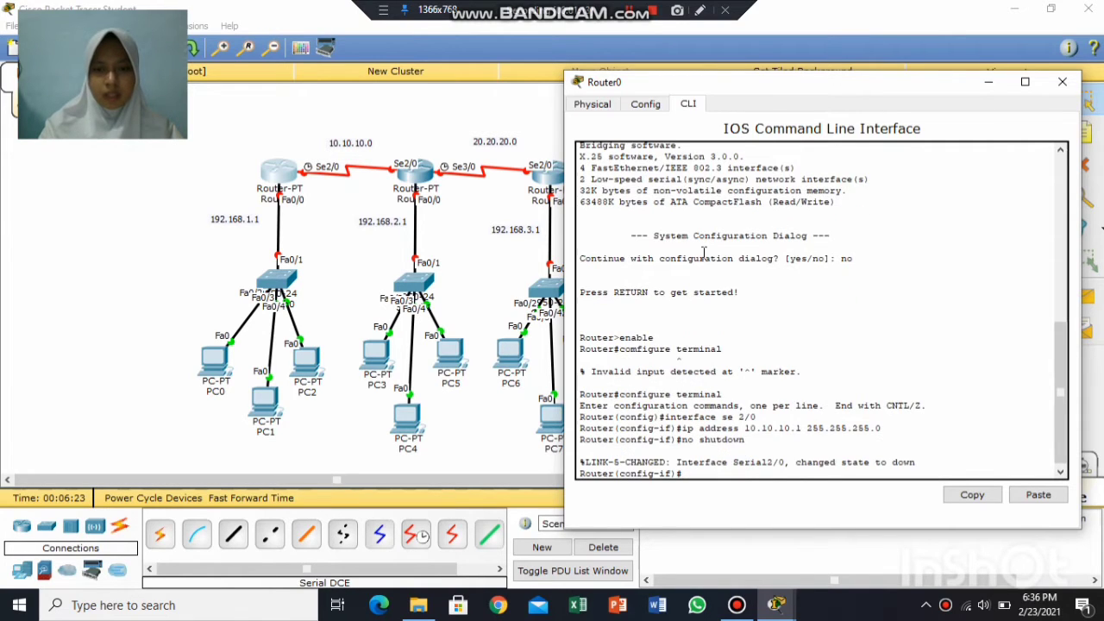
text(exit)
key(Return)
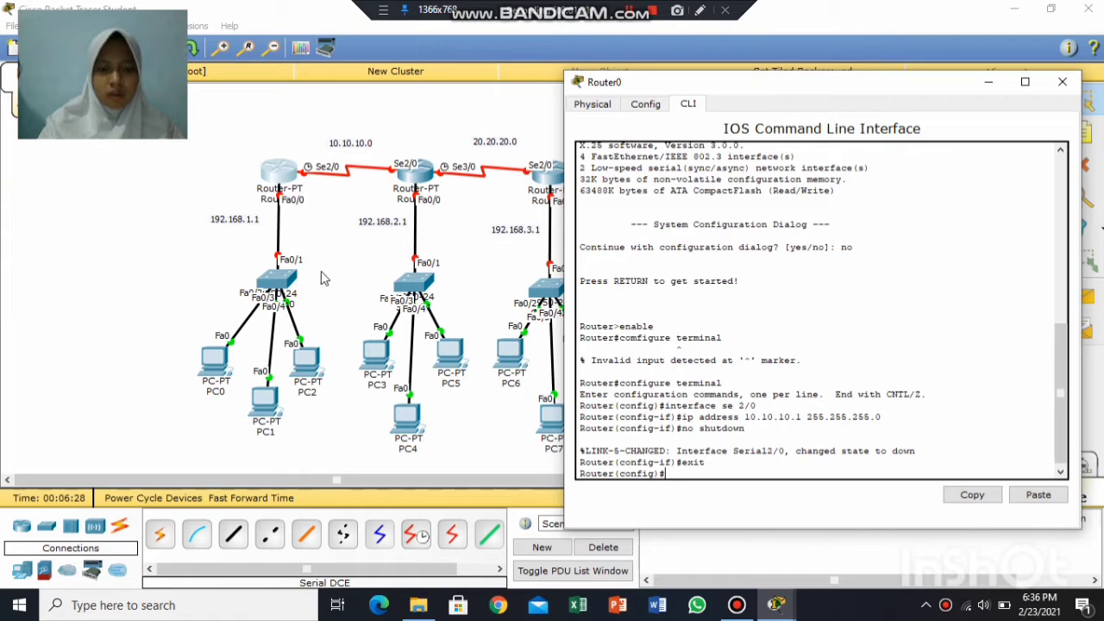
Assign IP address 192.168.1.1 with subnet mask 255.255.255.0 to Router0's fa0/0 interface.
text(face)
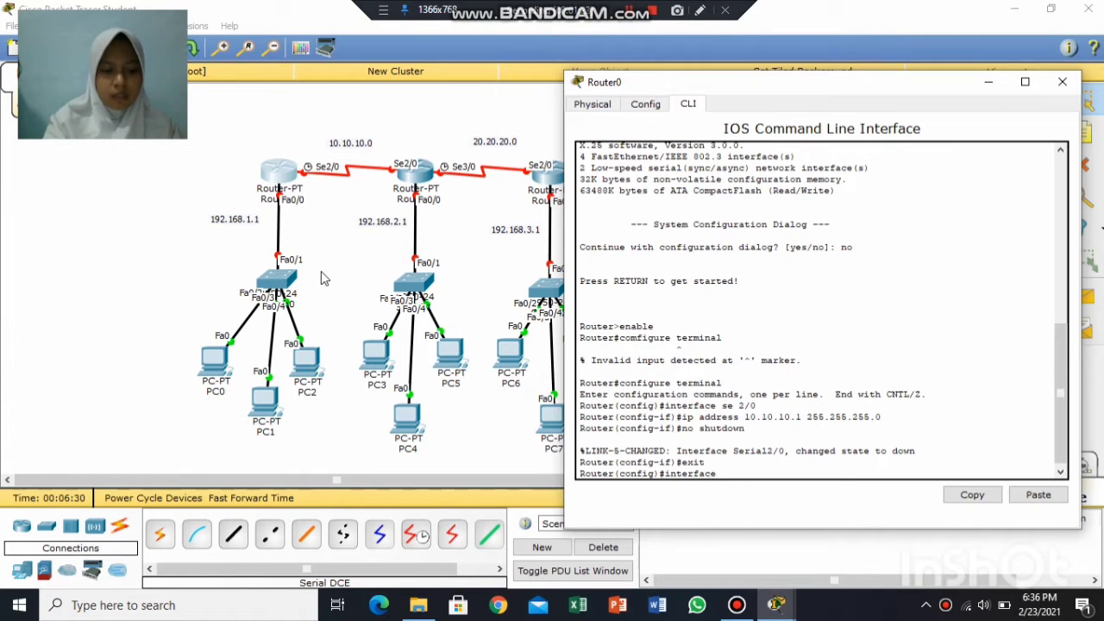
text( fa0/0)
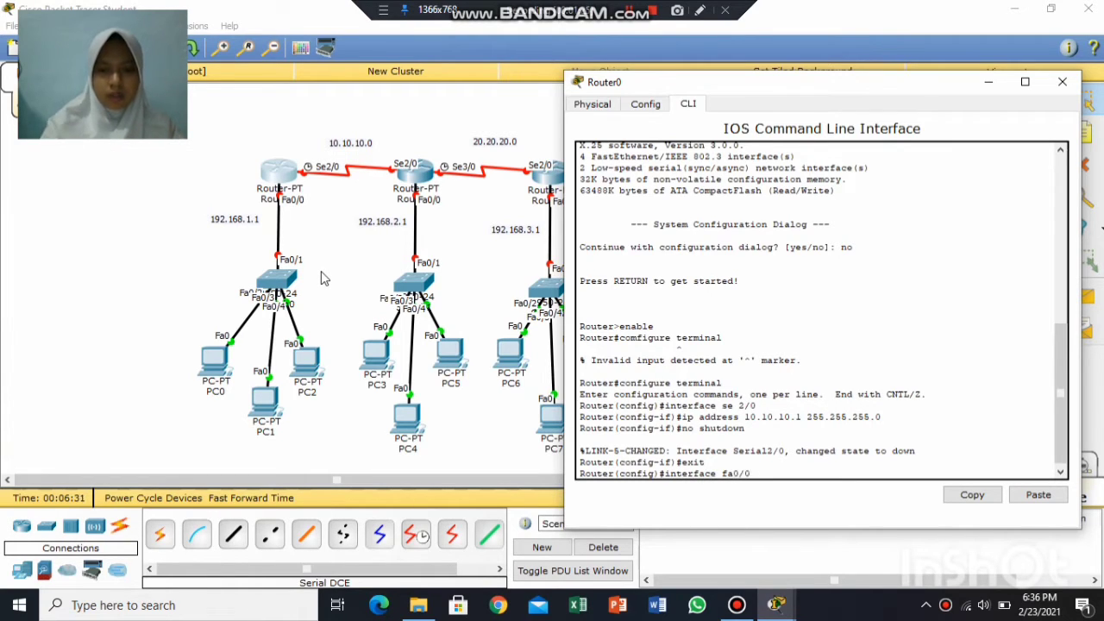
key(Return)
text(ip add)
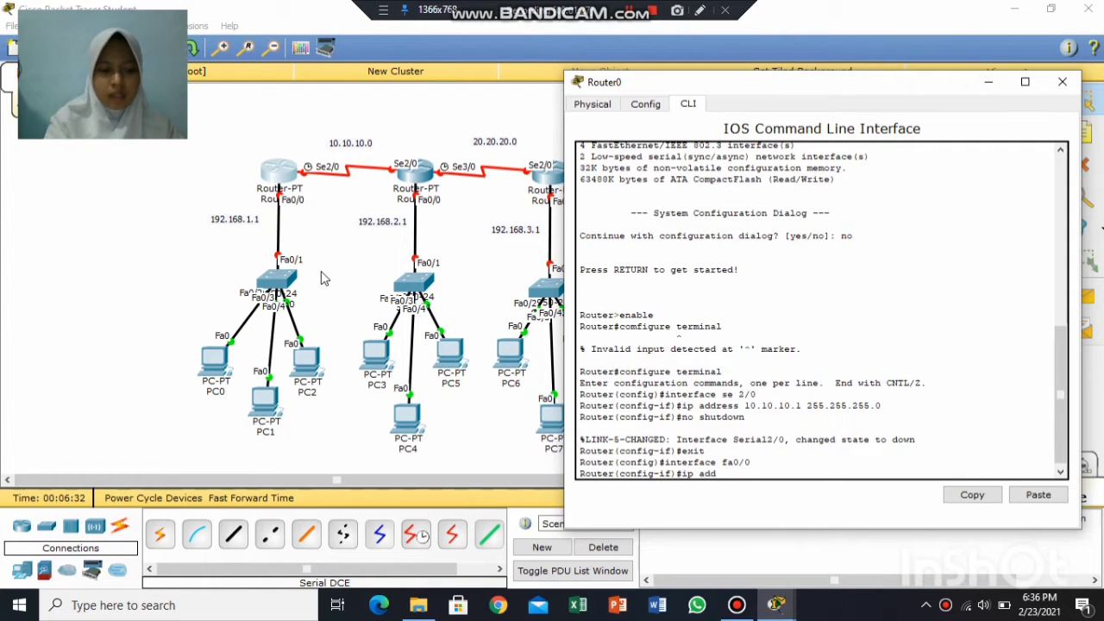
text(ress)
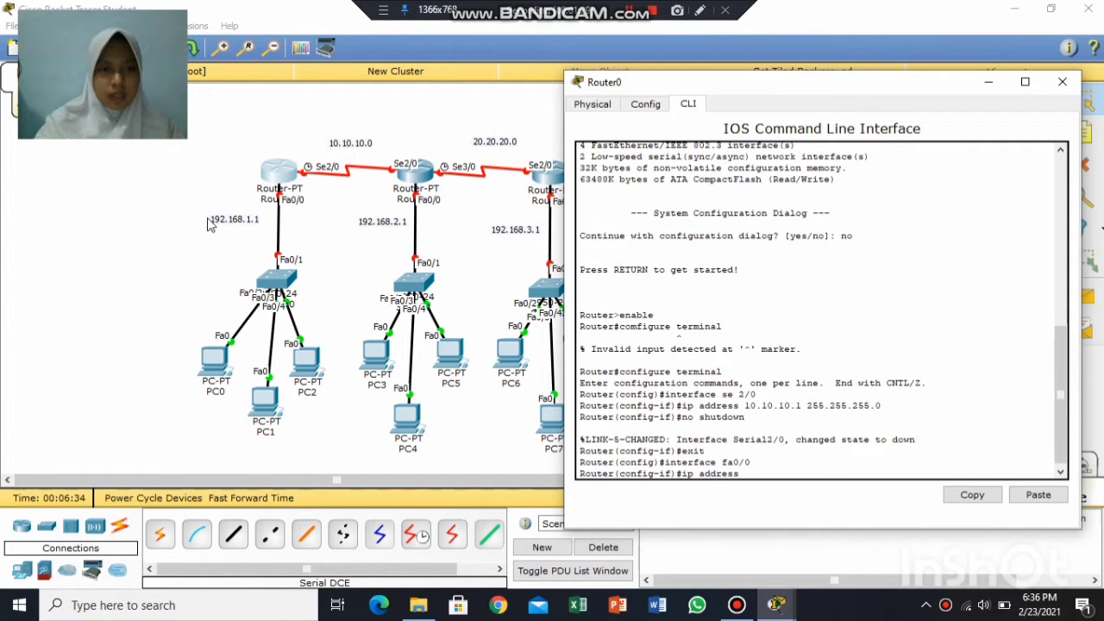
click(242, 223)
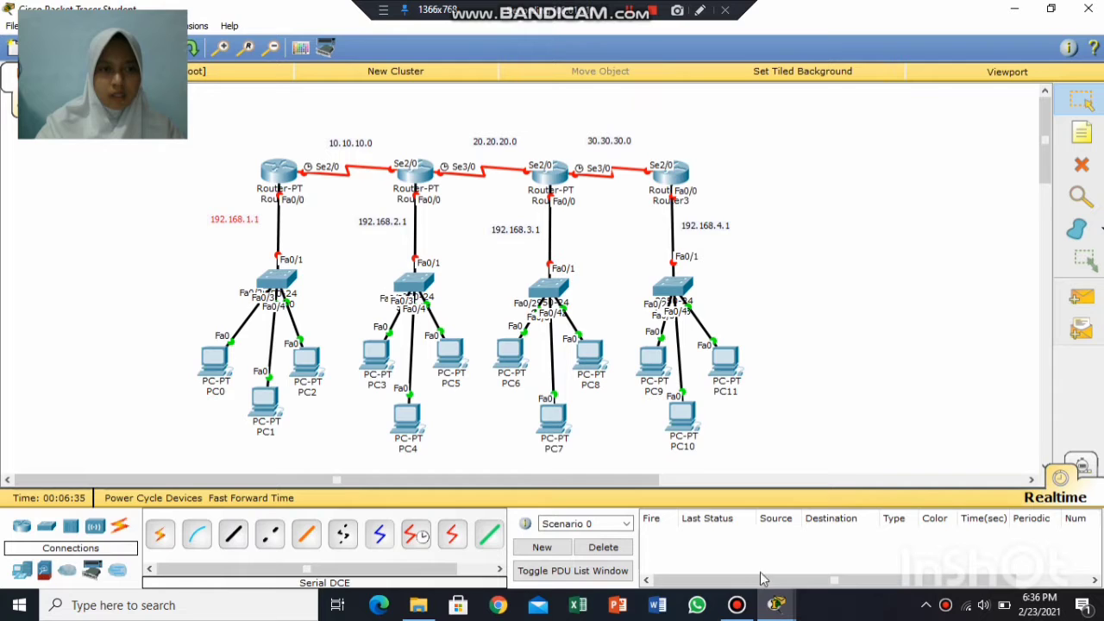
click(776, 605)
click(852, 566)
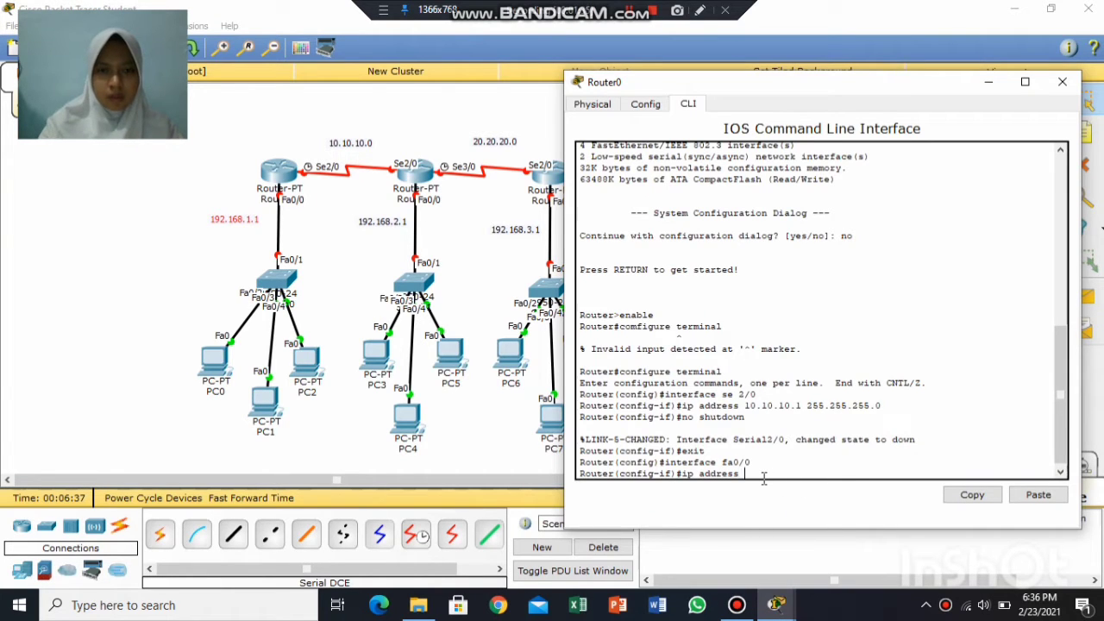
text(192.16)
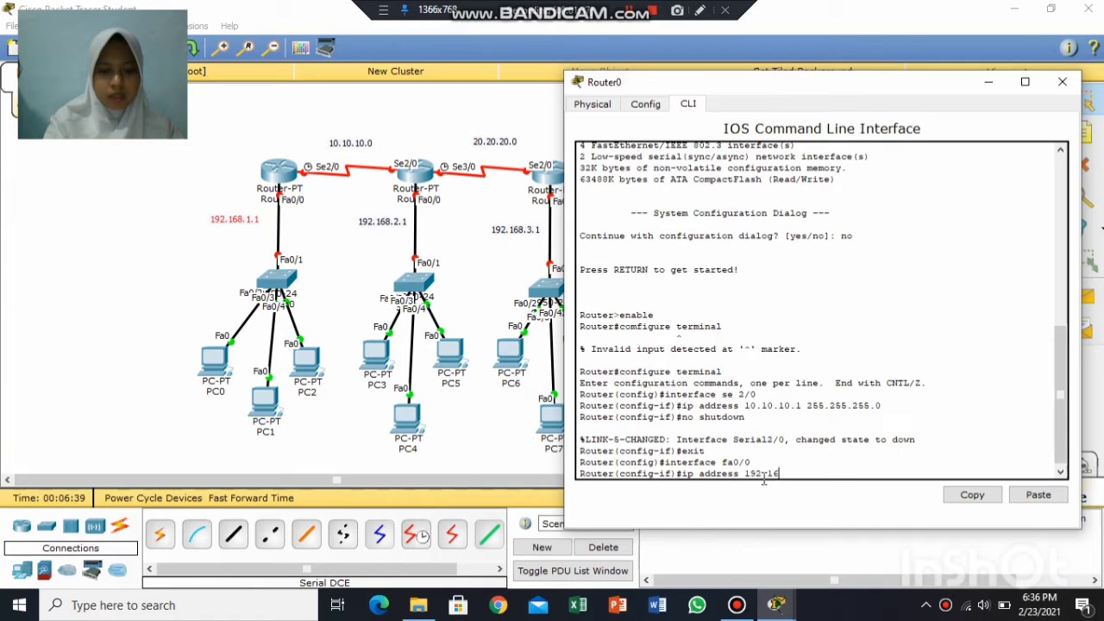
text(8.1.1 2)
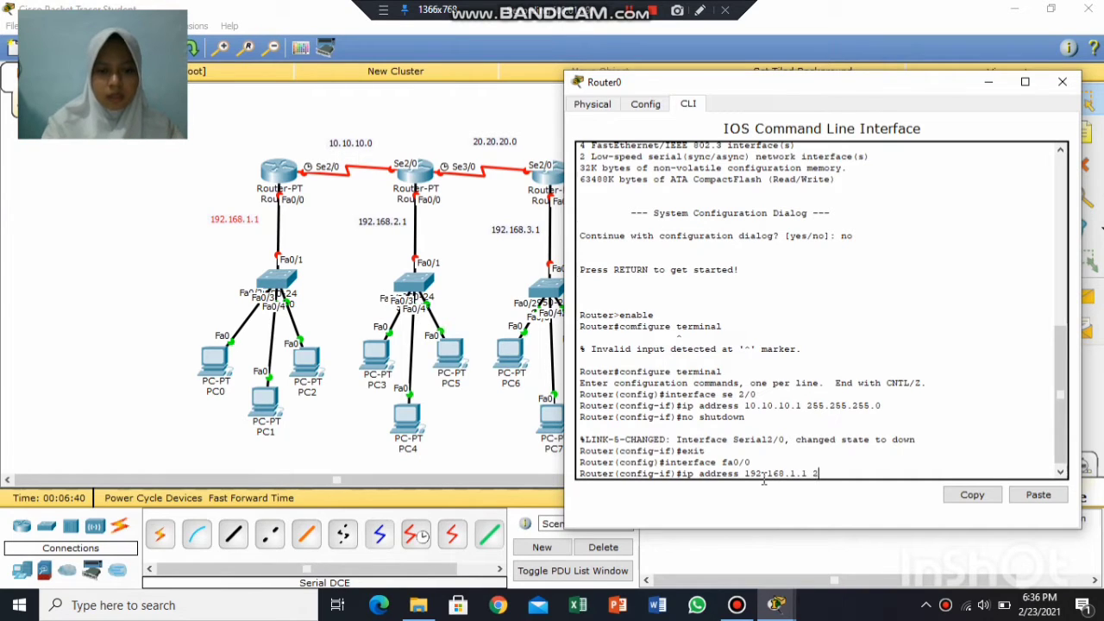
text(55.2)
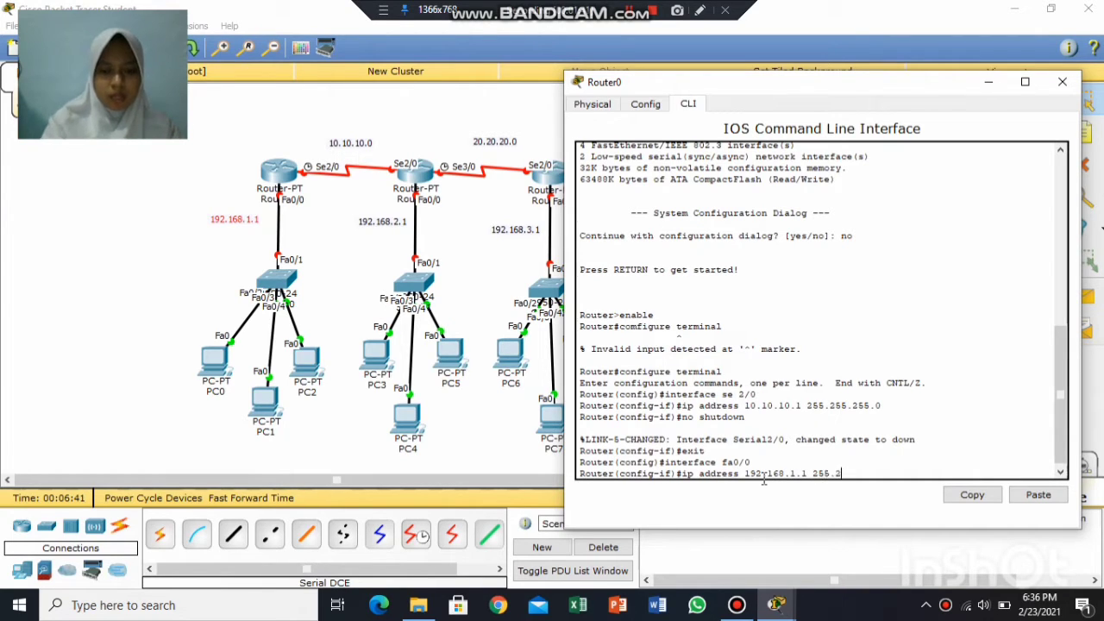
text(55.255)
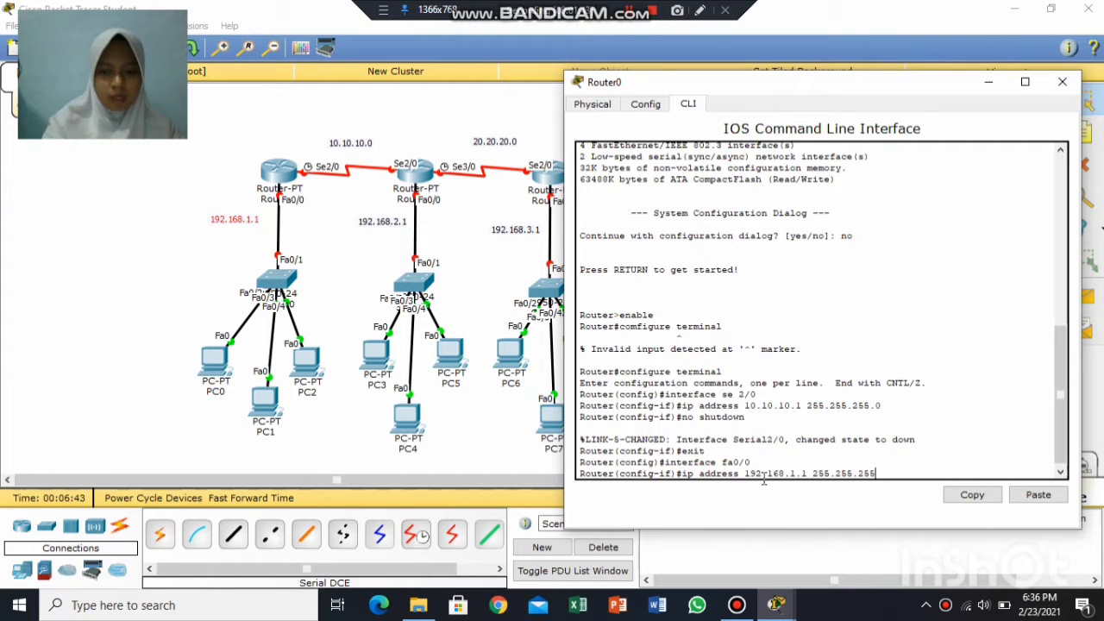
key(BackSpace)
key(BackSpace)
key(BackSpace)
text(0)
key(Return)
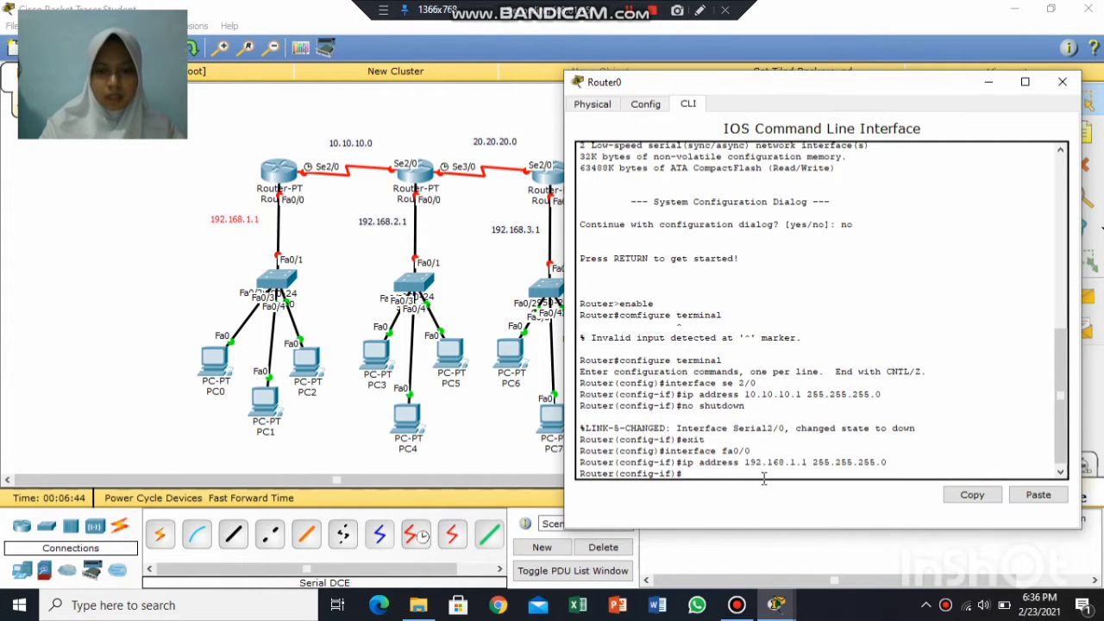
Enable Router0's fa0/0 interface with no shutdown, exit interface configuration and close the router's window.
text(no shutdown)
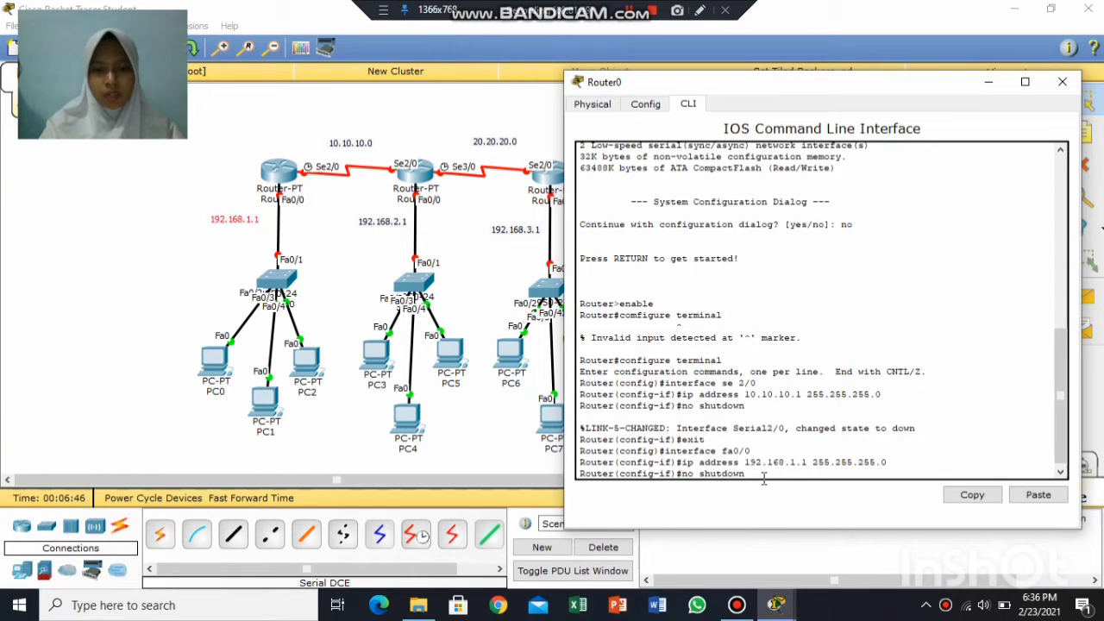
key(Return)
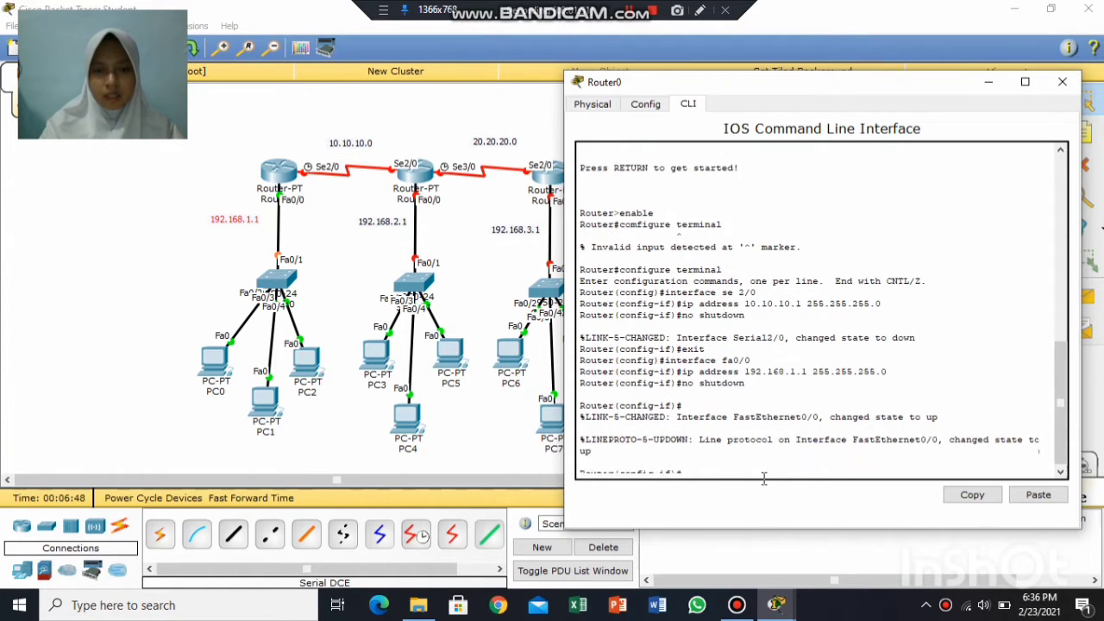
text(exit)
key(Return)
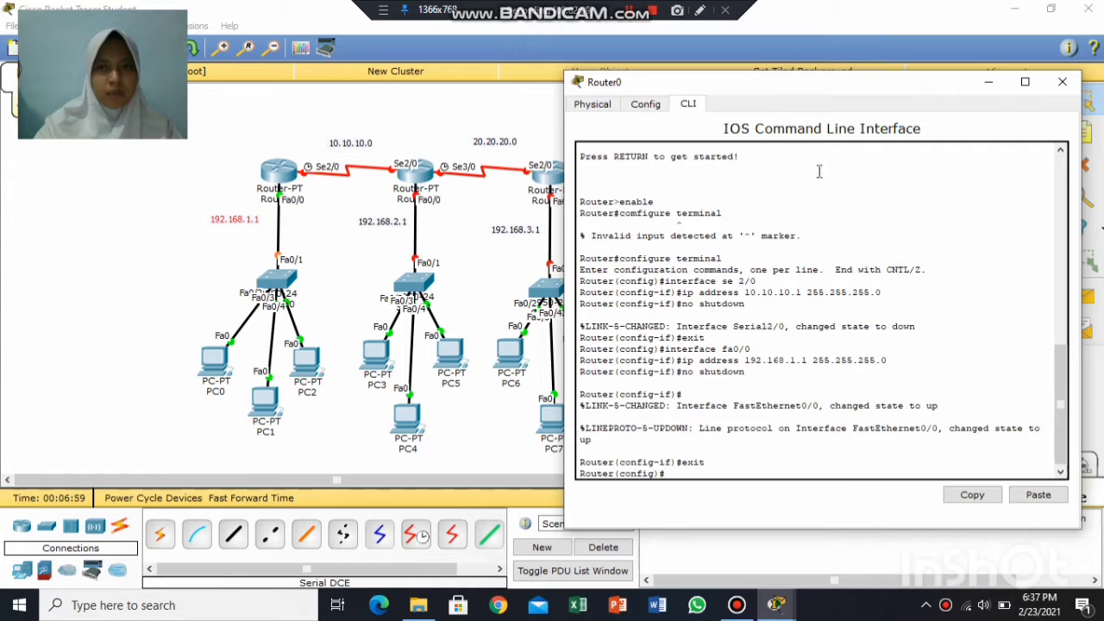
click(1061, 83)
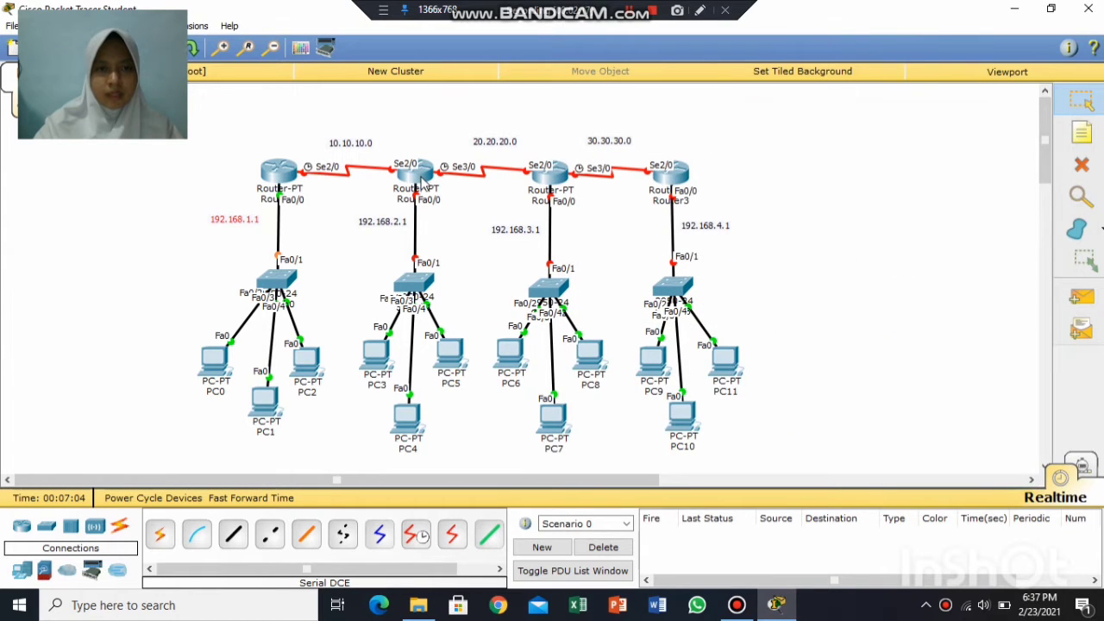
Open Router1's command line beside the topology and answer no to the initial configuration dialog.
mouse_move(421, 179)
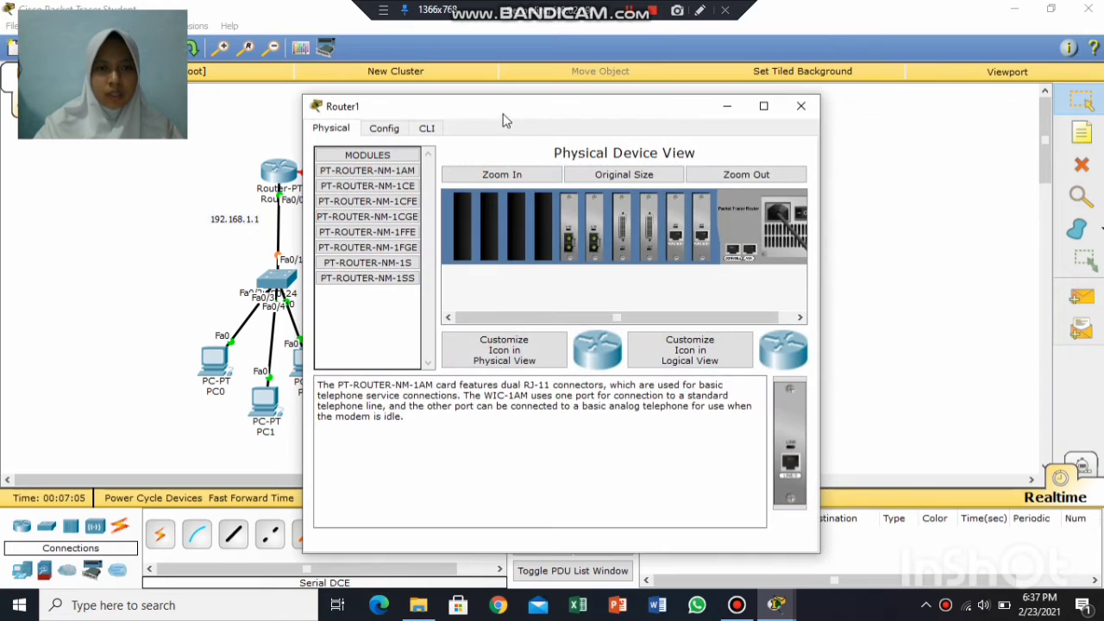
drag(503, 118, 749, 117)
click(674, 127)
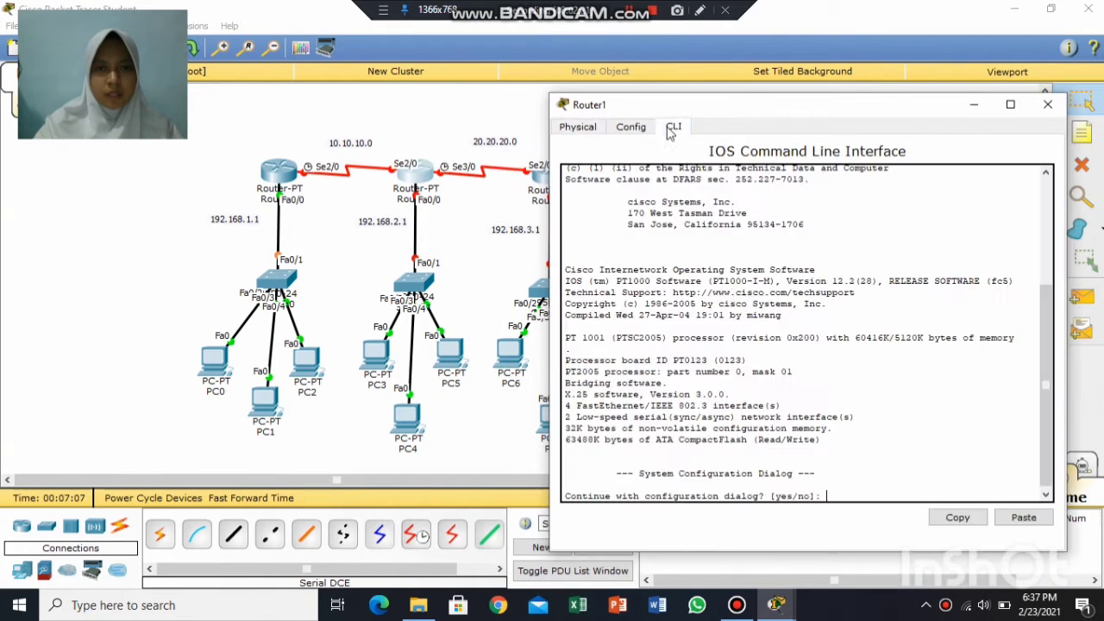
text(no)
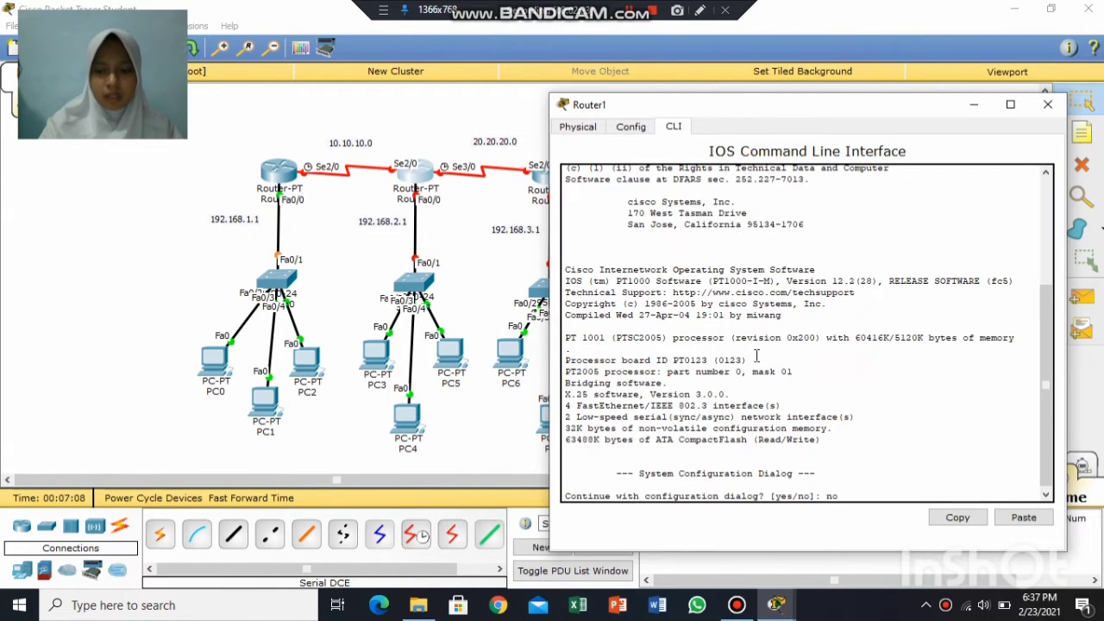
key(Return)
key(Return)
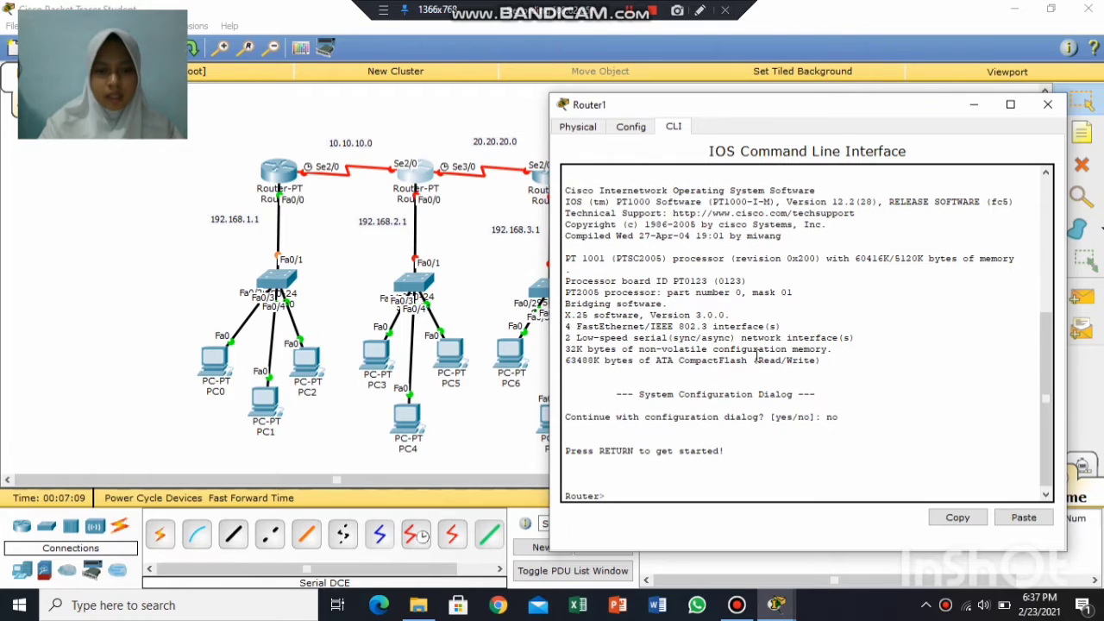
Enter privileged mode with enable and switch Router1 to global configuration mode with configure terminal.
text(enable)
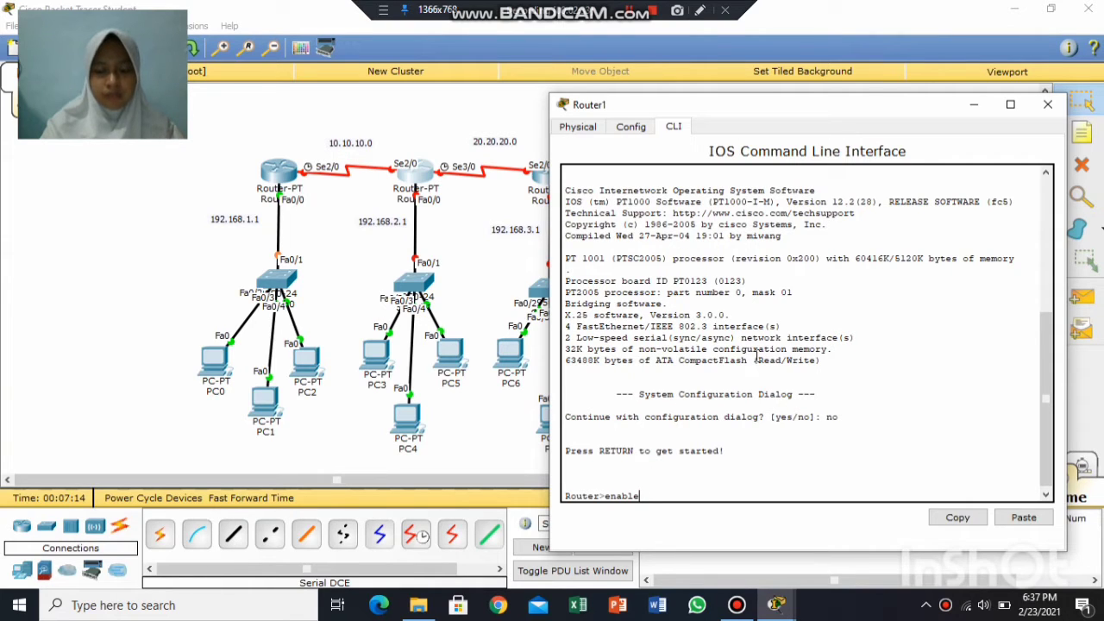
key(Return)
text(con)
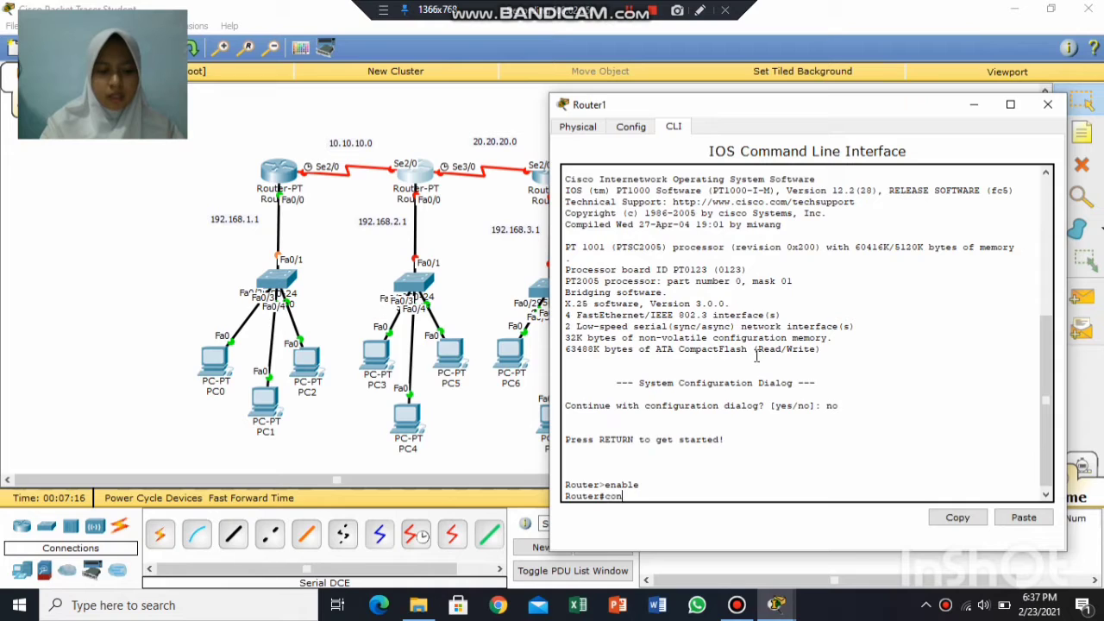
text(figure ter)
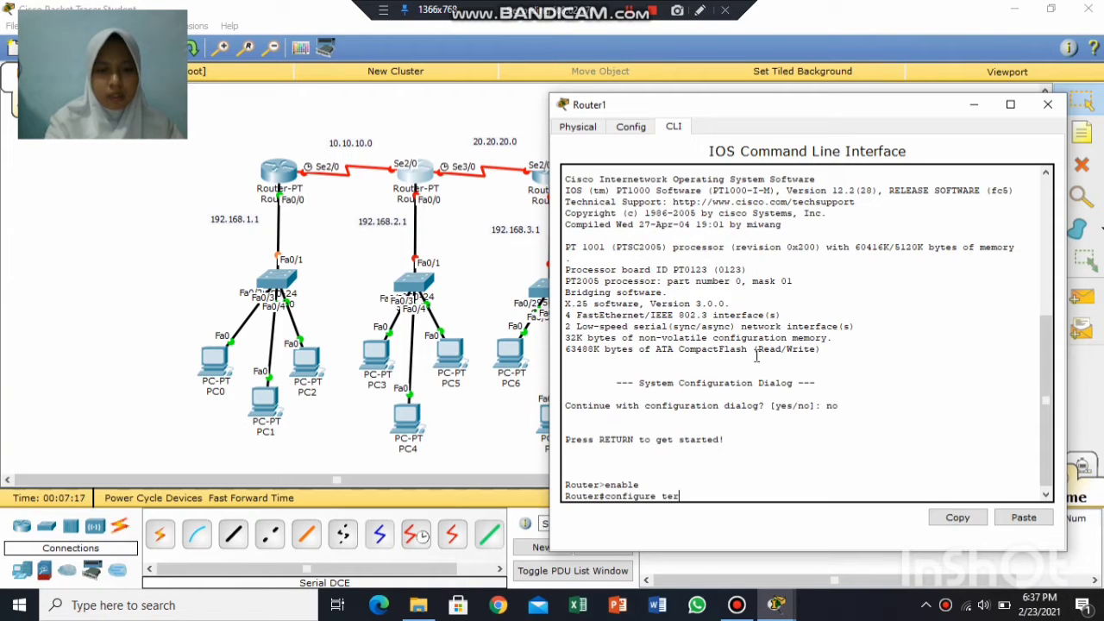
text(minal)
key(Return)
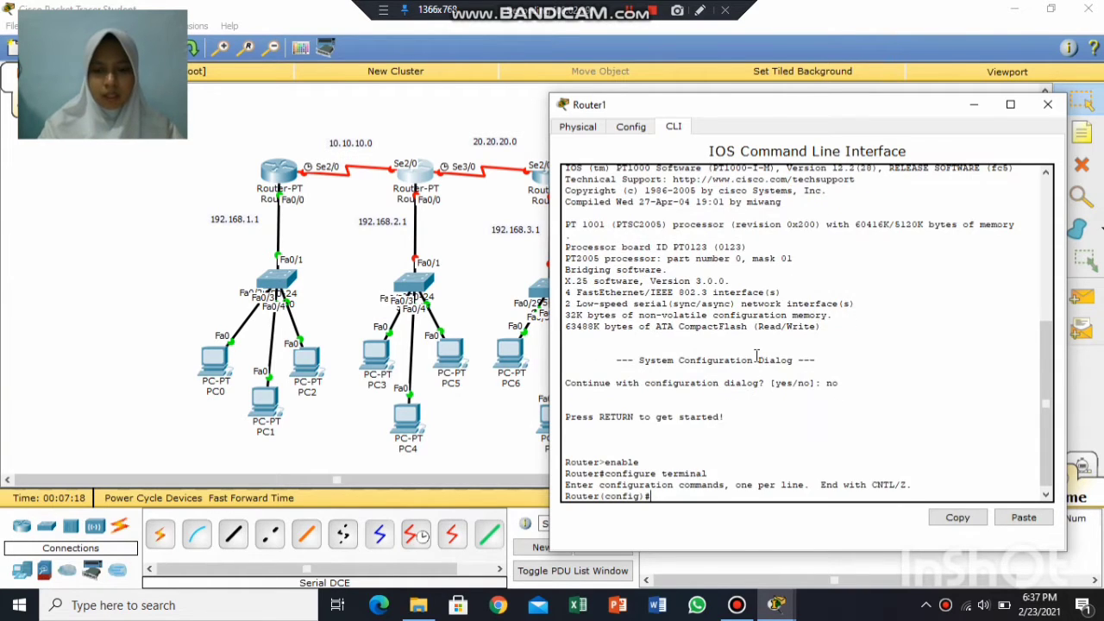
Assign IP address 10.10.10.2 with subnet mask 255.255.255.0 to Router1's serial 2/0 interface.
text(in)
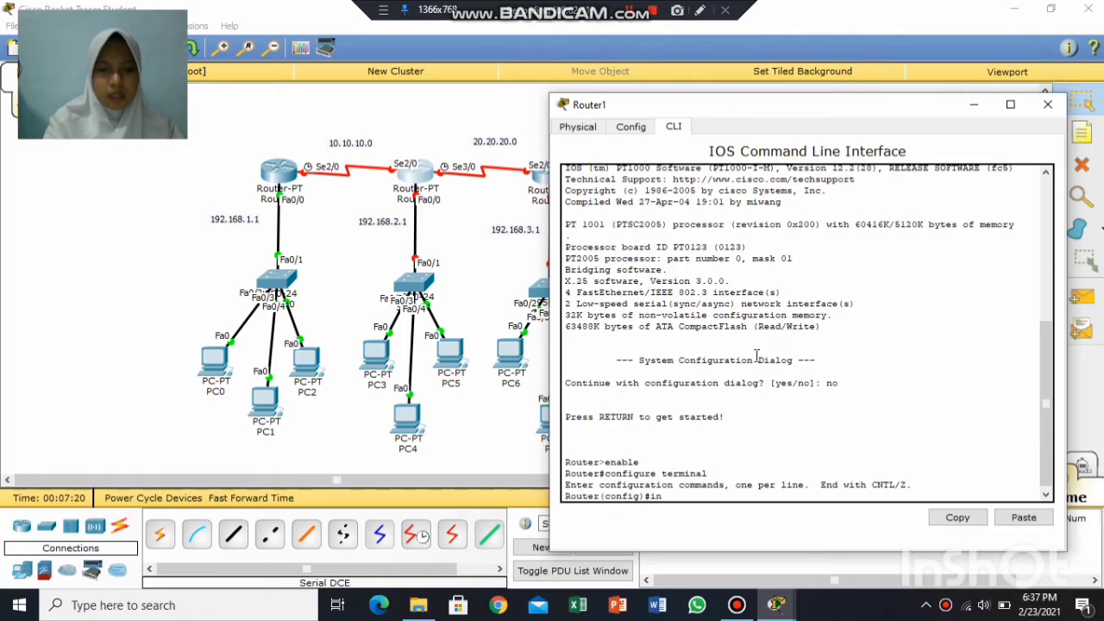
text(terface)
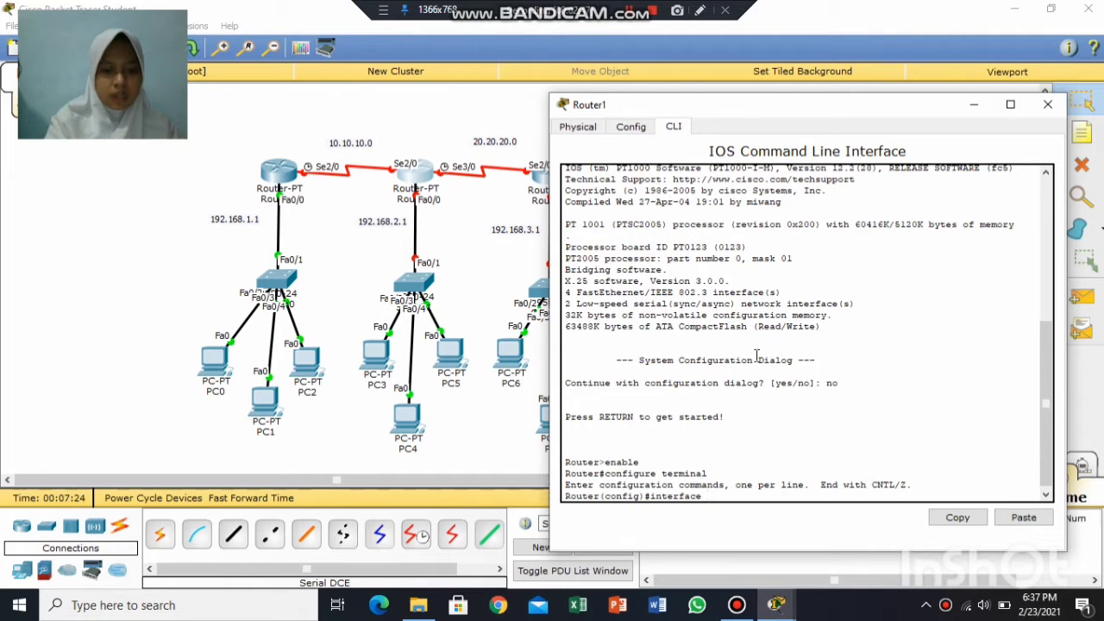
text( se 2/0)
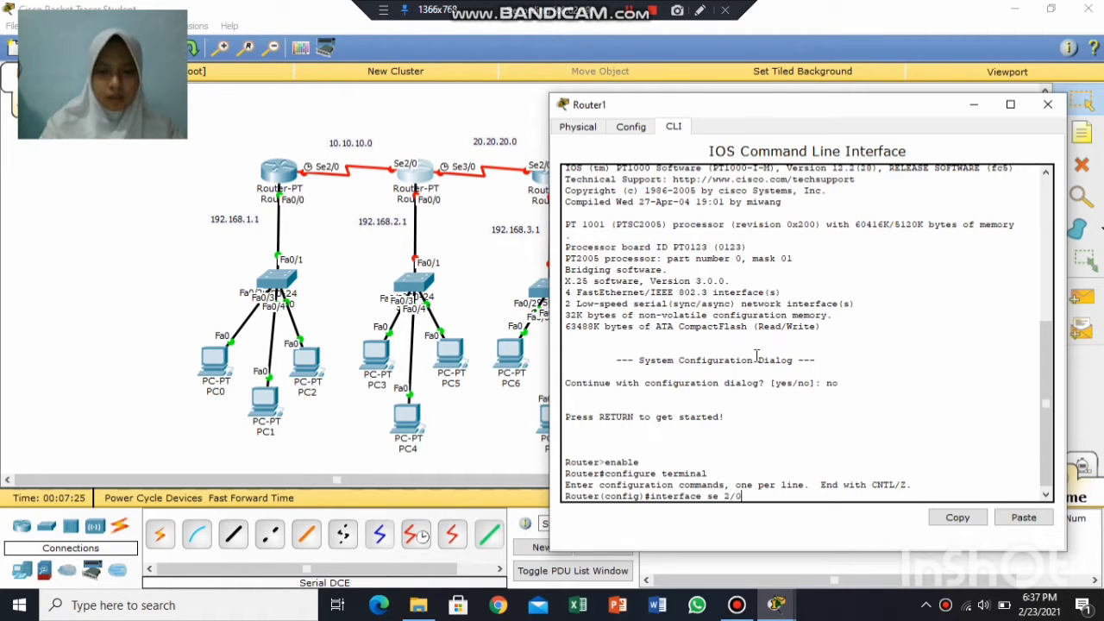
key(Return)
text(ip)
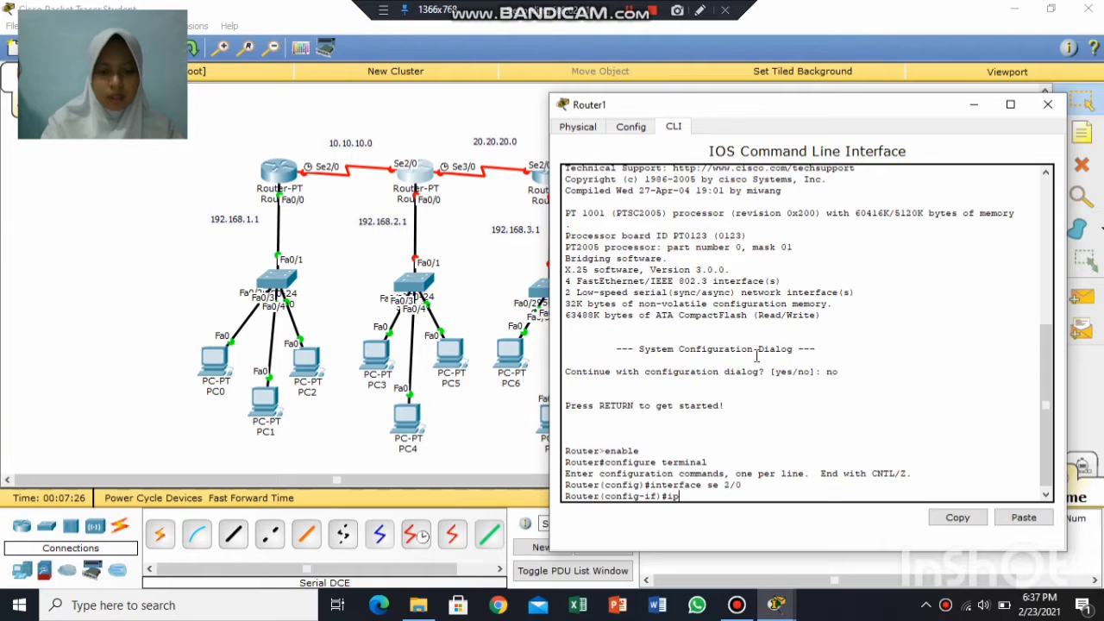
text( address 10)
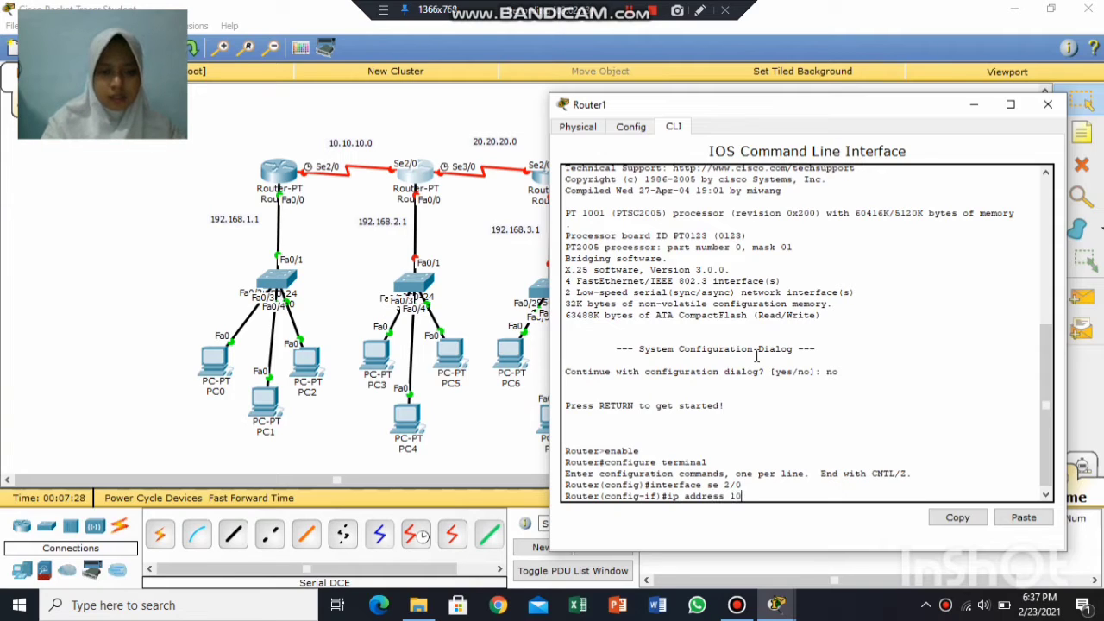
text(.10.10.2)
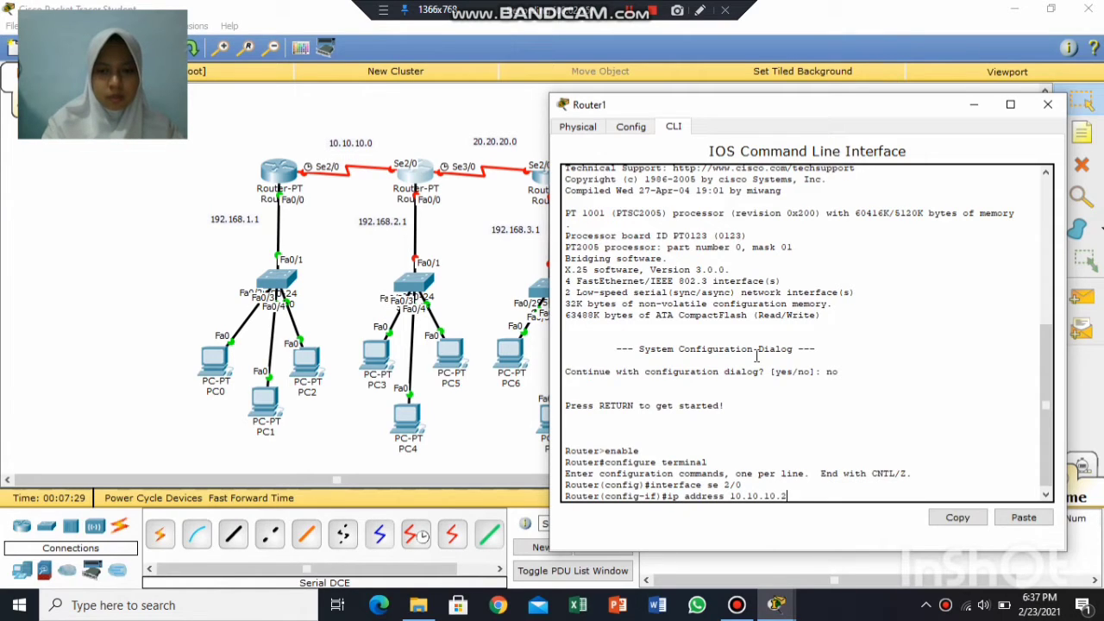
text( 255)
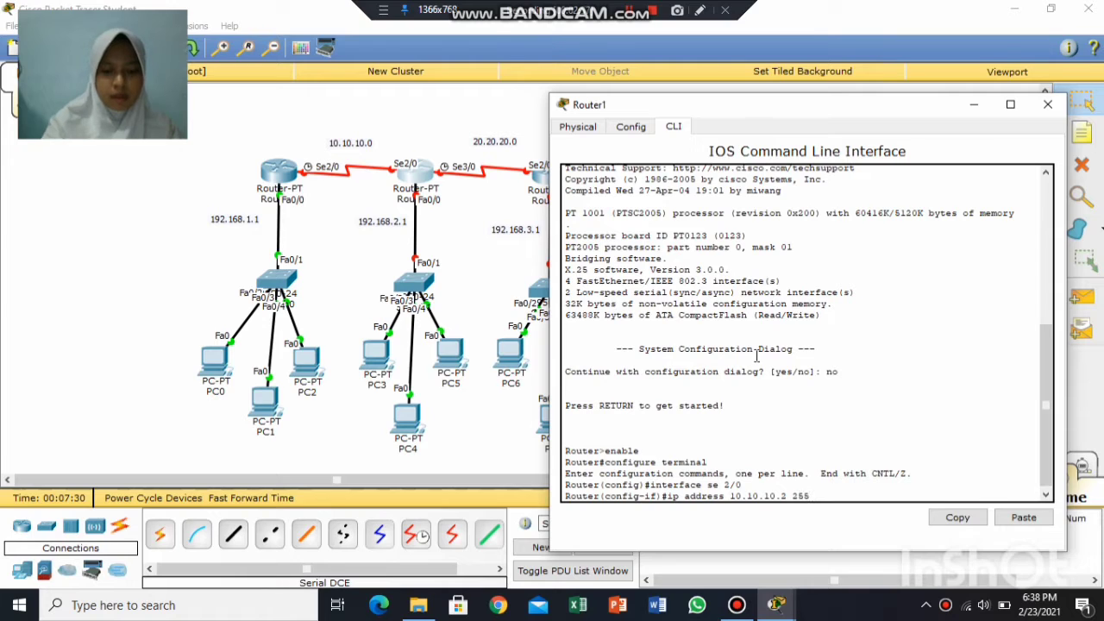
text(.255.255.0)
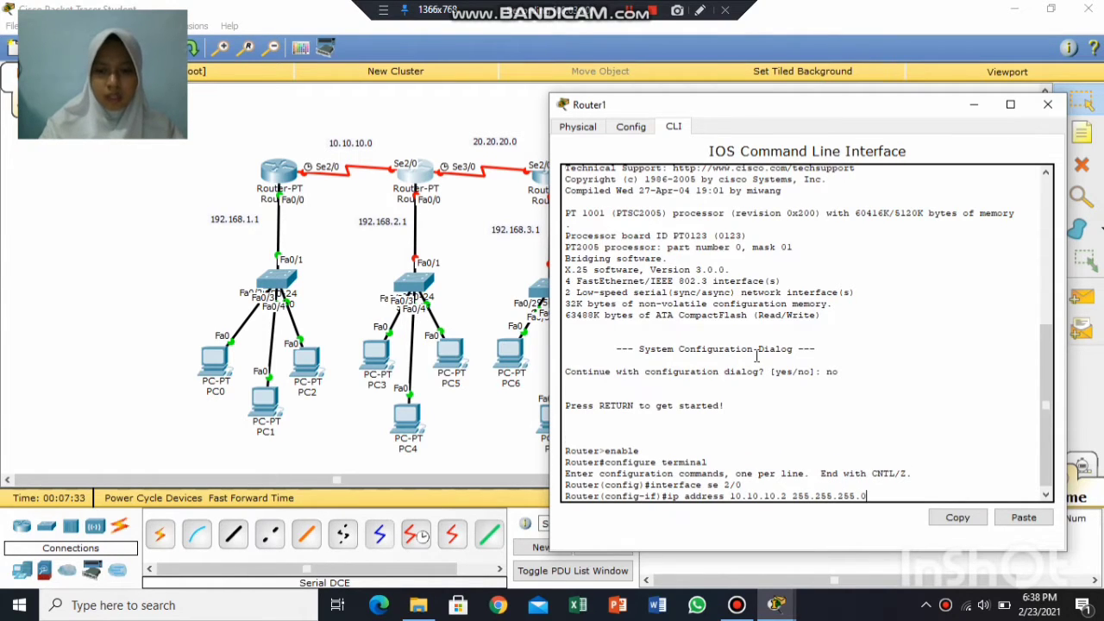
key(Return)
Enable Router1's serial 2/0 interface with no shutdown and exit back to global configuration mode.
text(no shutd)
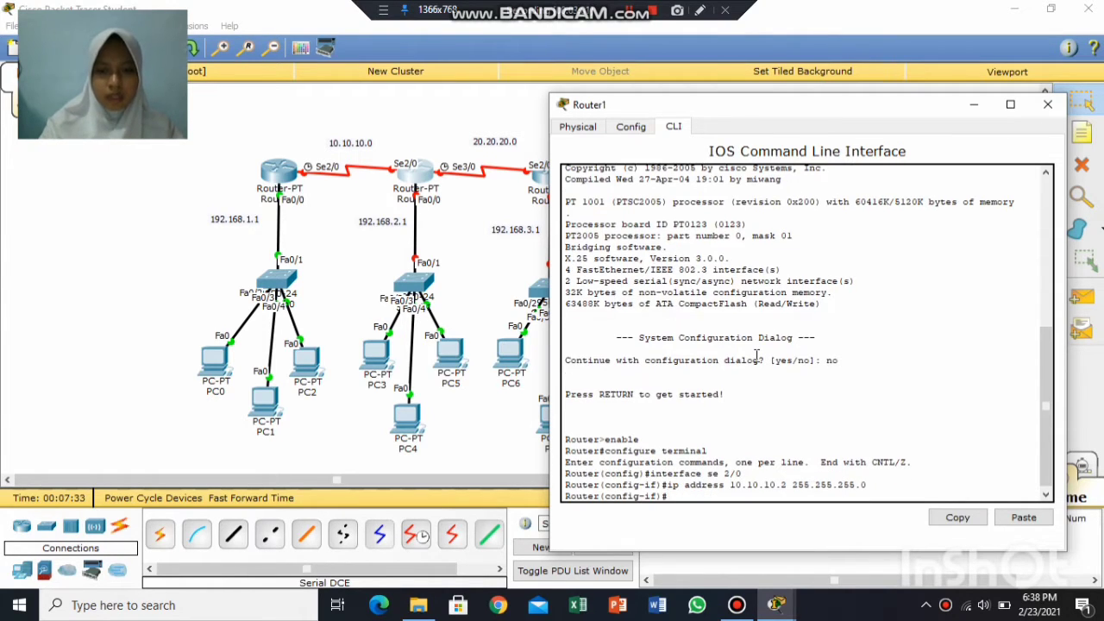
text(own)
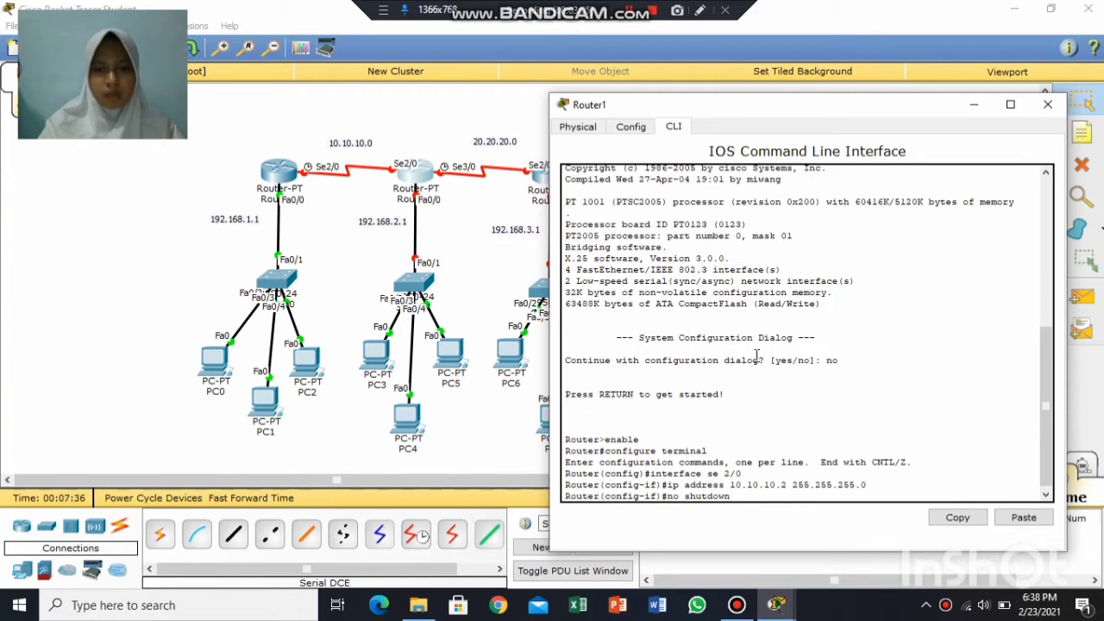
key(Return)
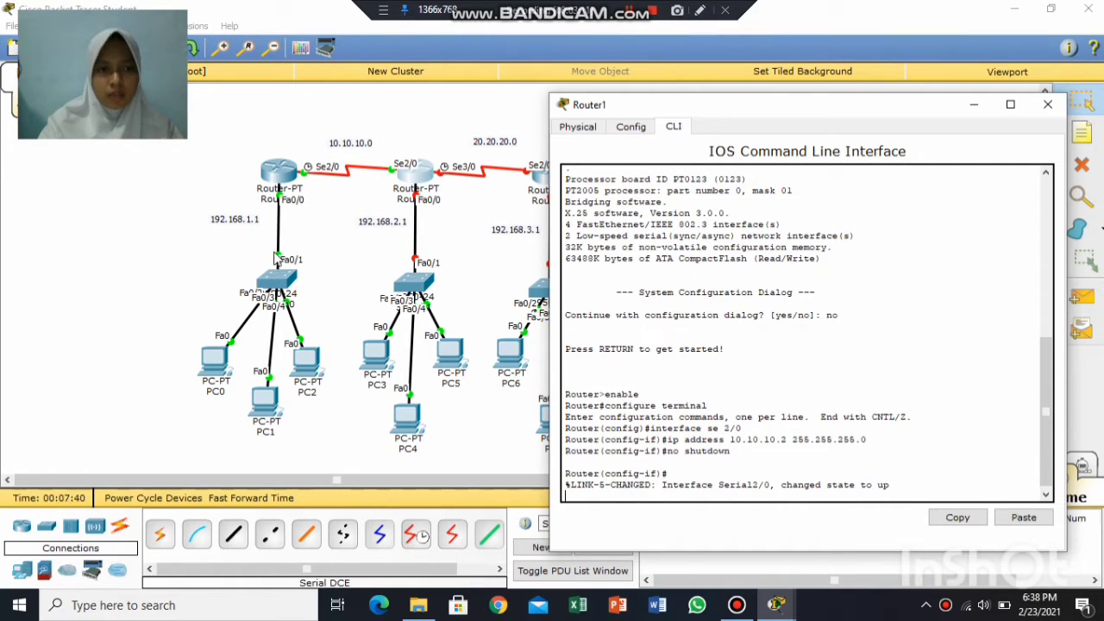
key(Return)
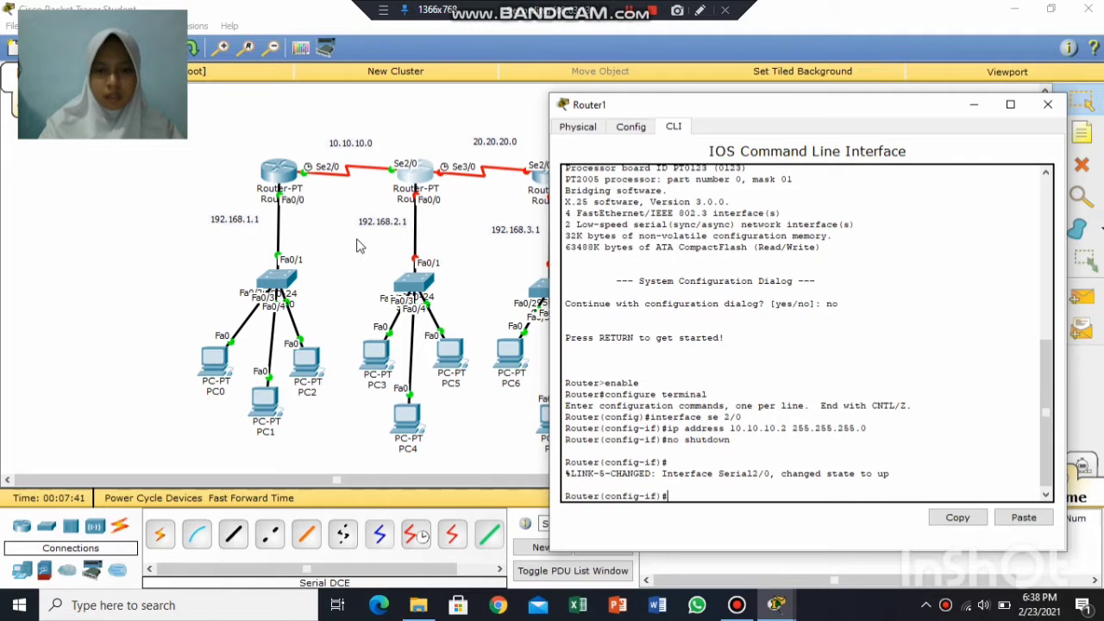
text(exit)
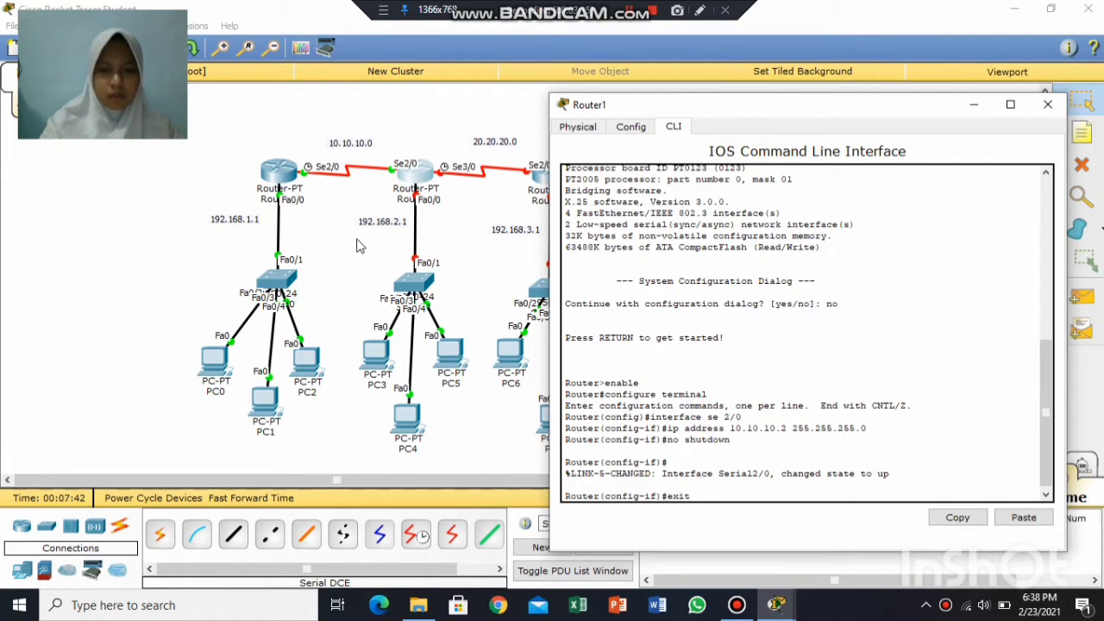
key(Return)
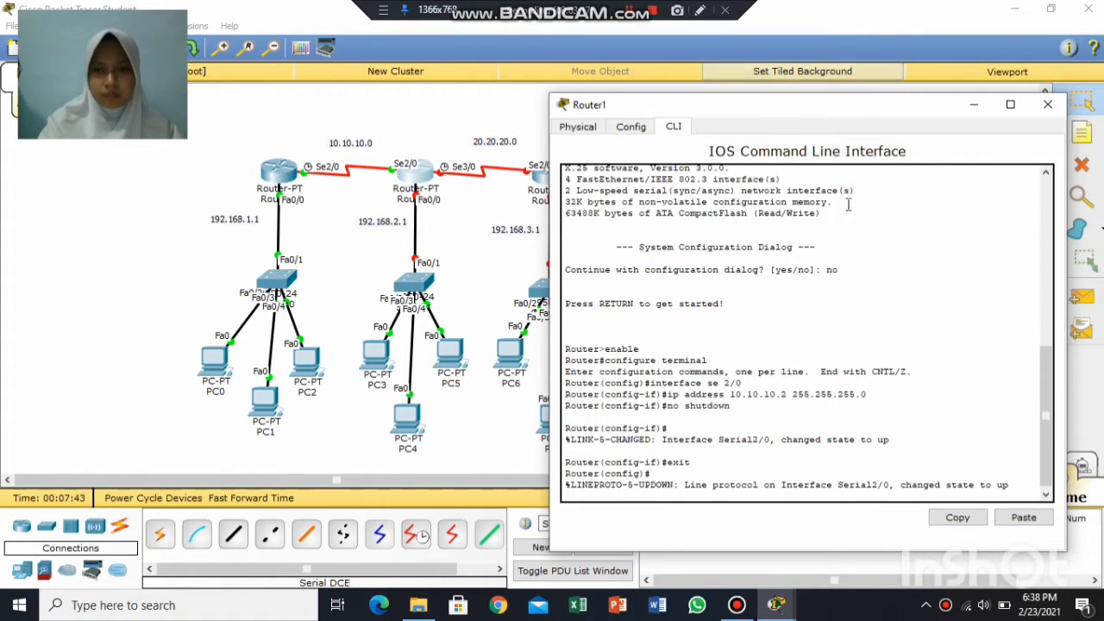
Close and reopen Router1's window, place it beside the topology and bring up a fresh configuration prompt.
click(845, 397)
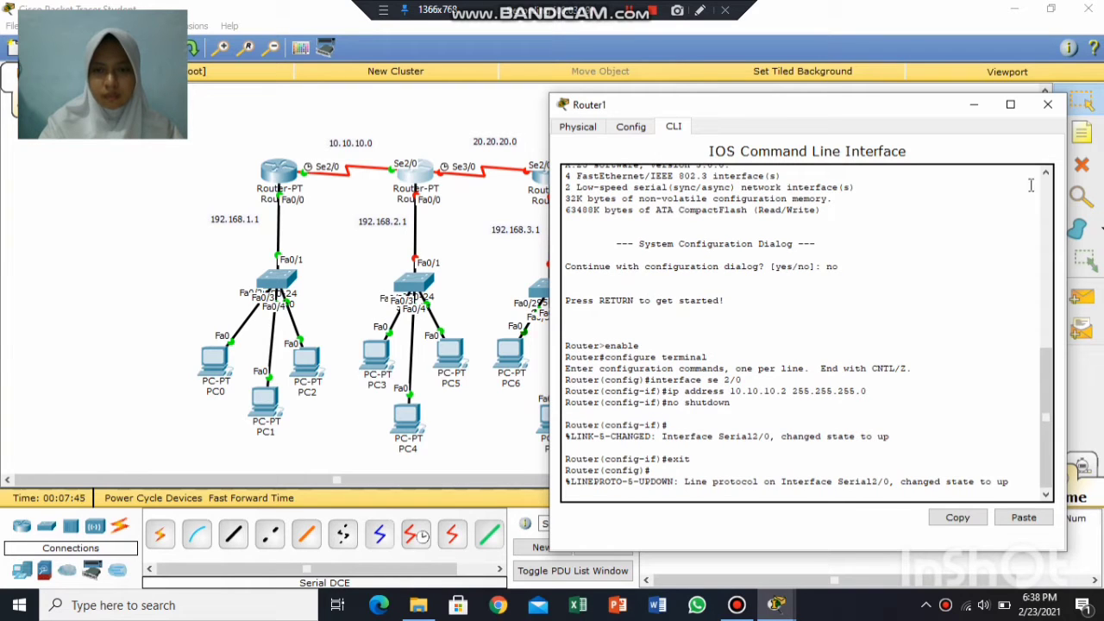
click(1048, 104)
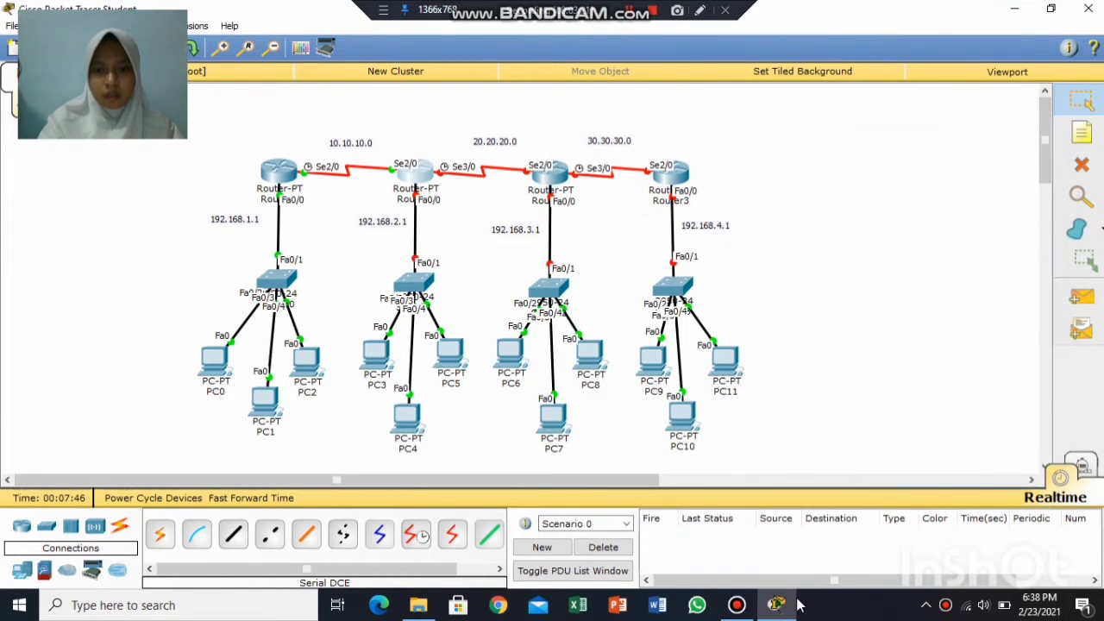
click(420, 177)
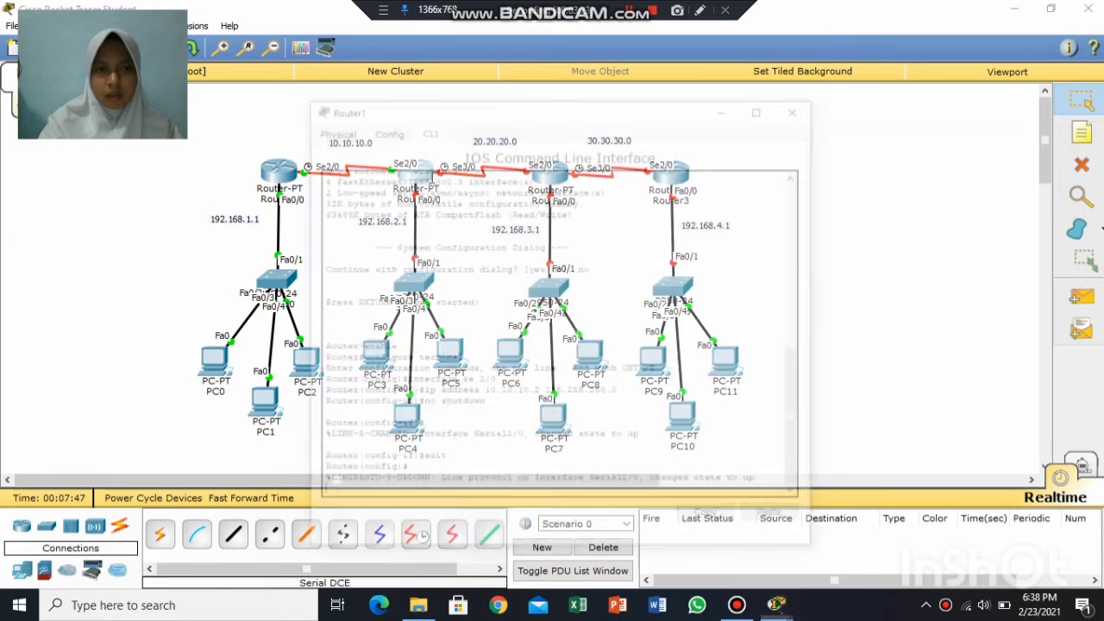
drag(592, 109, 885, 87)
key(Return)
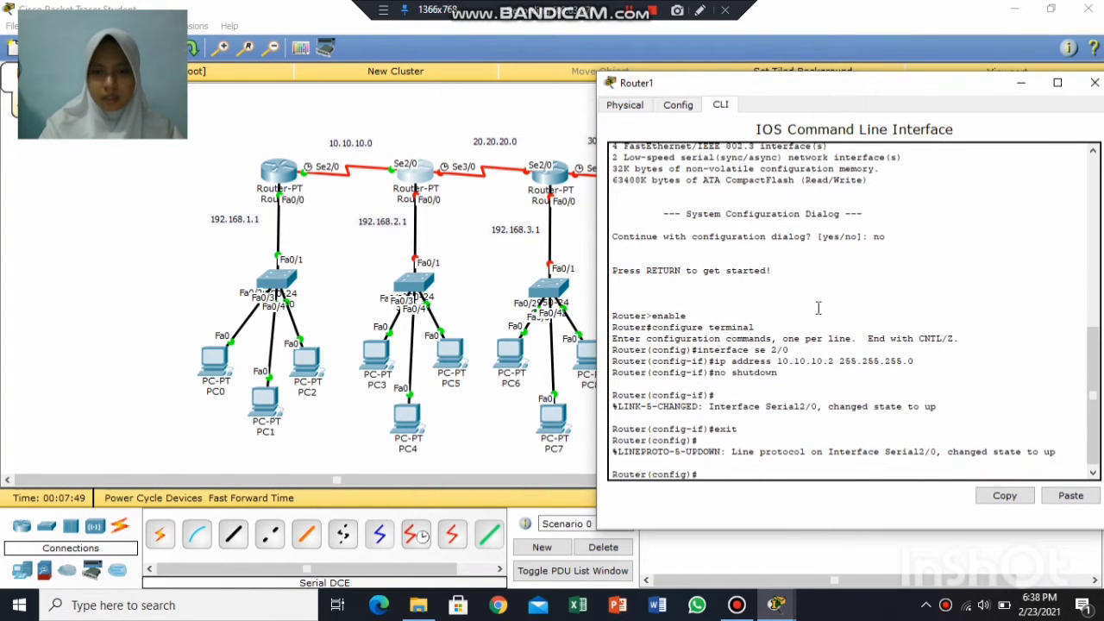
Assign IP address 20.20.20.1 with subnet mask 255.255.255.0 to Router1's serial 3/0 interface.
text(inter)
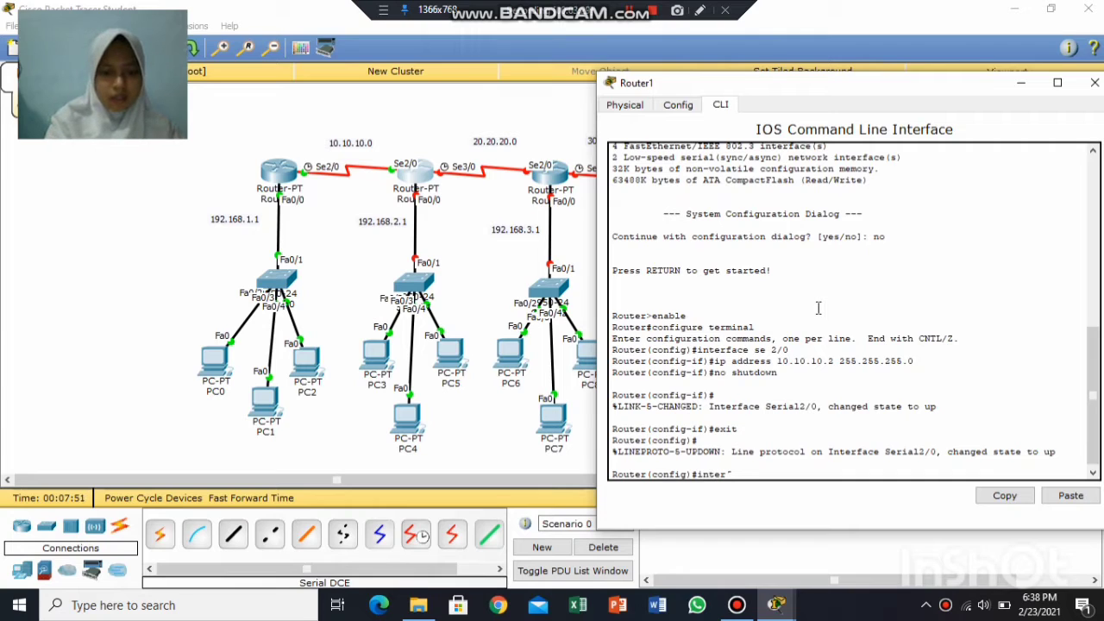
text(face se)
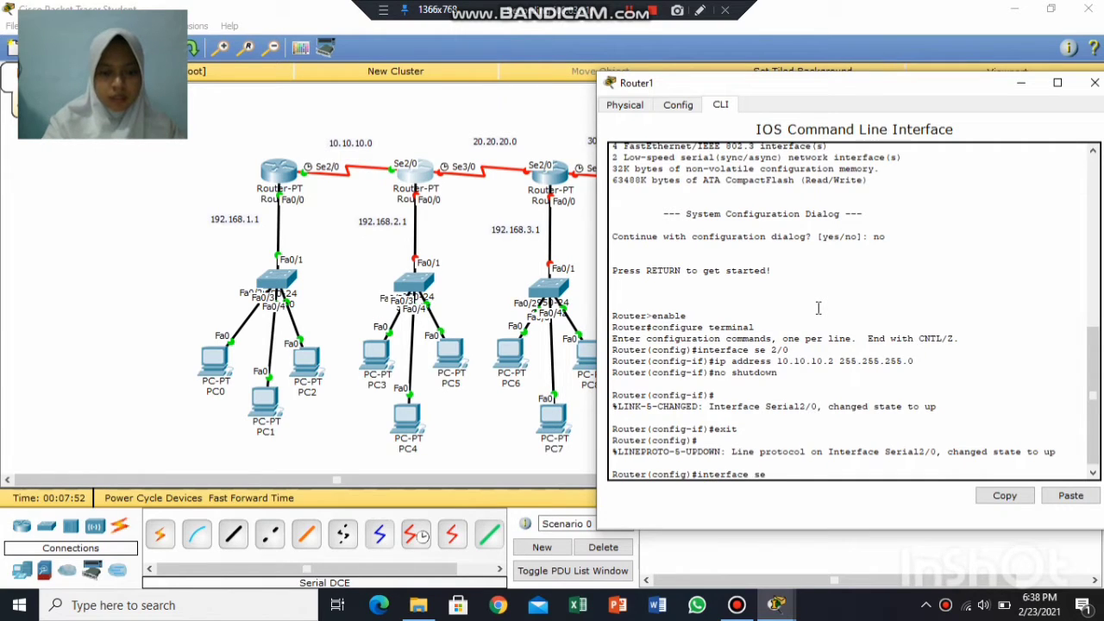
text( 3/0)
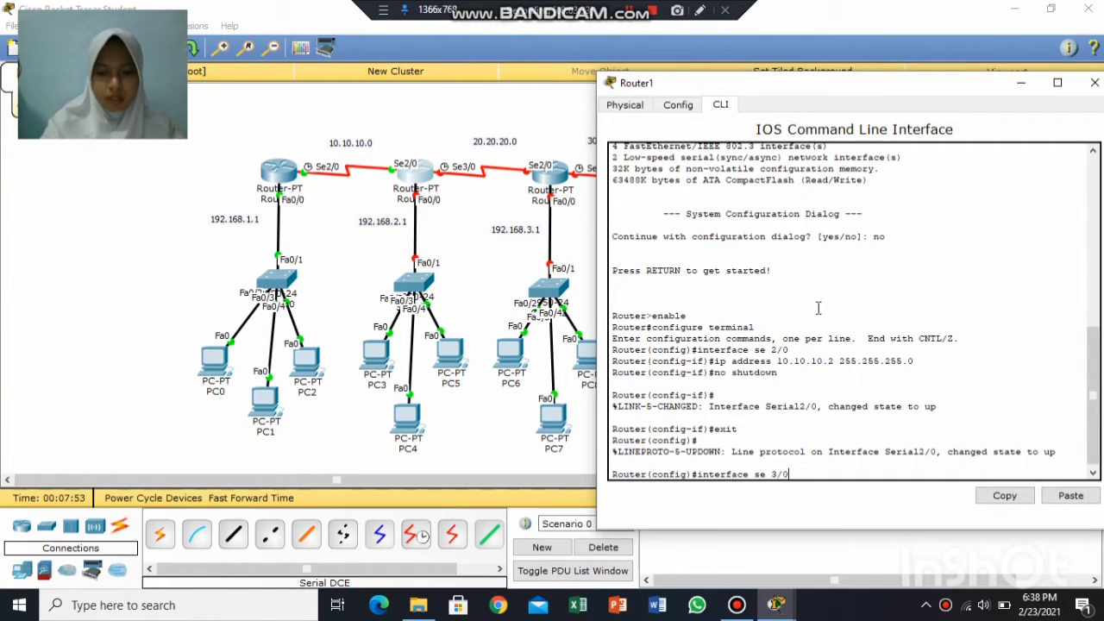
key(Return)
text(ip )
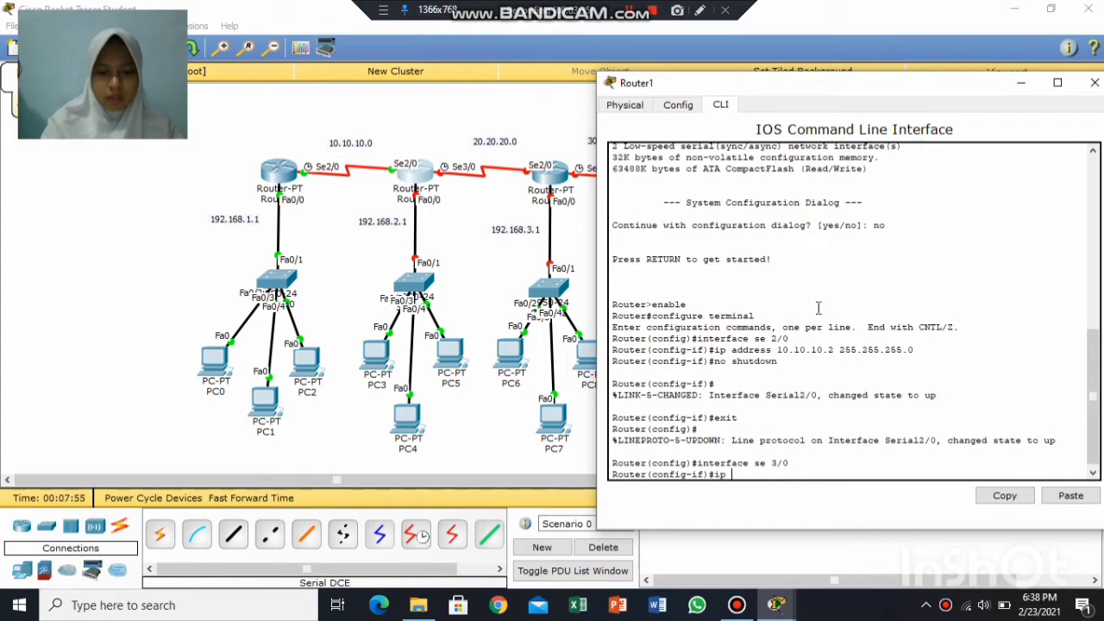
text(address)
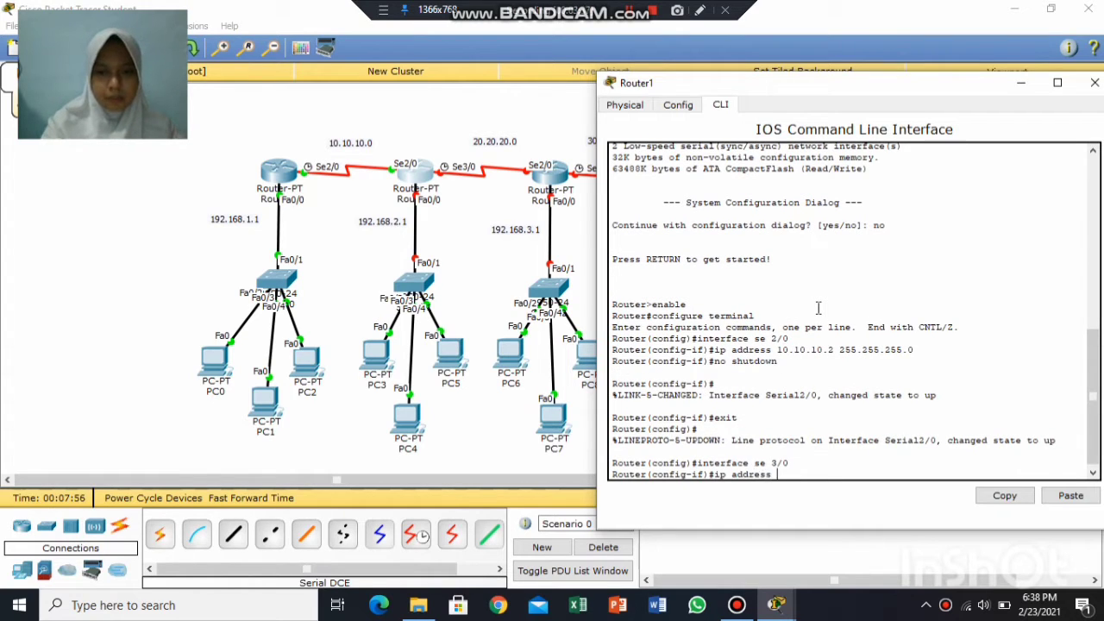
text( 20.20.20.1 255)
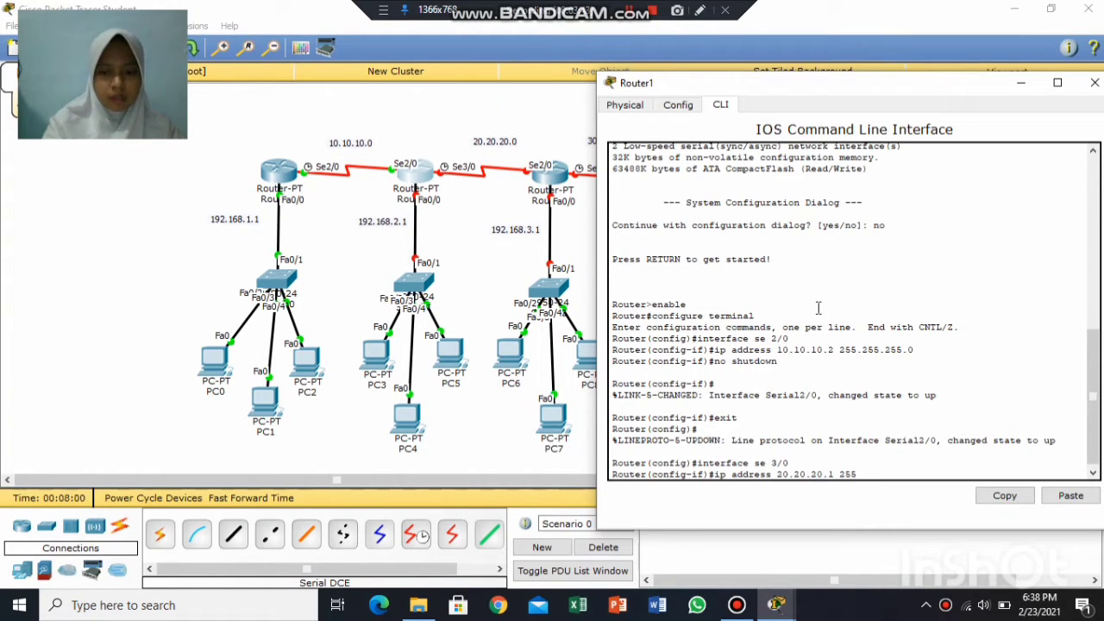
text(.255.255)
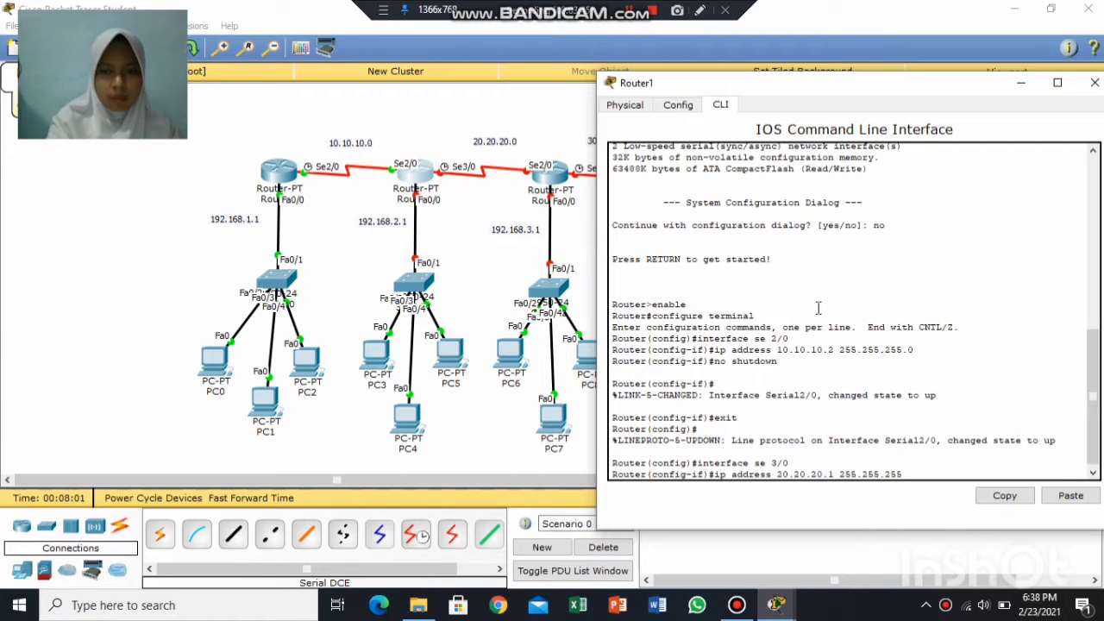
text(.0)
key(Return)
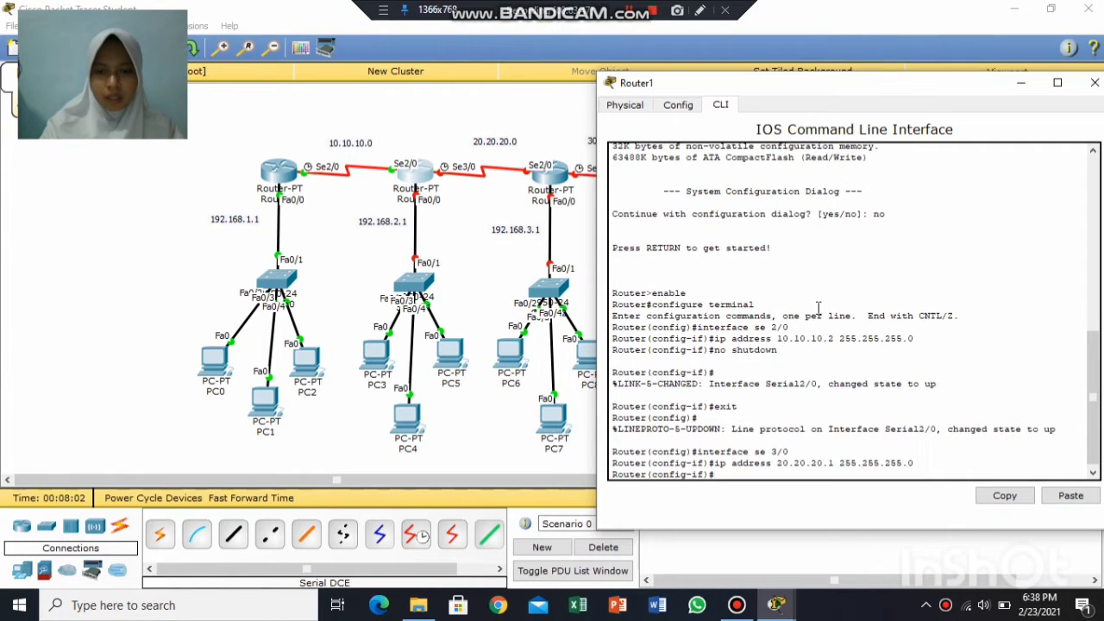
Enable Router1's serial 3/0 interface with no shutdown and exit back to global configuration mode.
text(n)
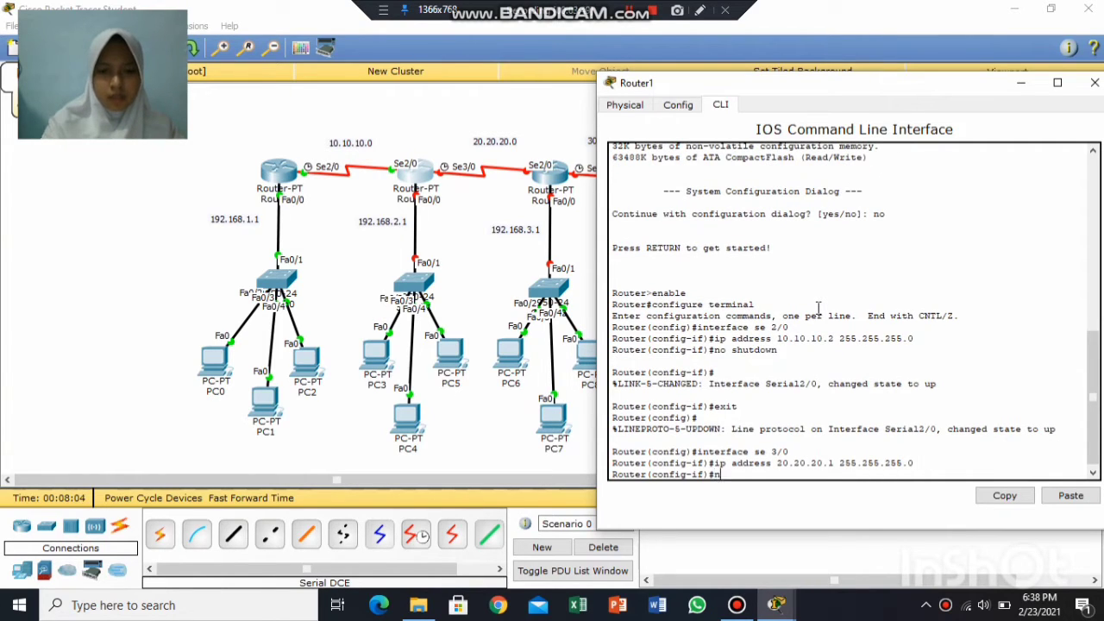
text(o shutdown)
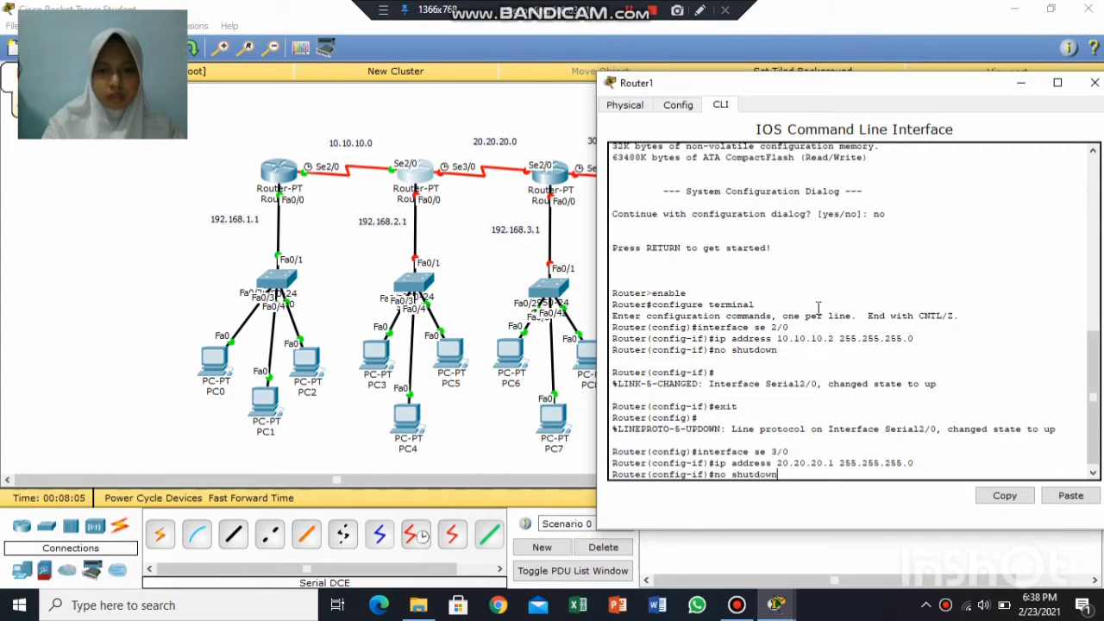
key(Return)
text(exit)
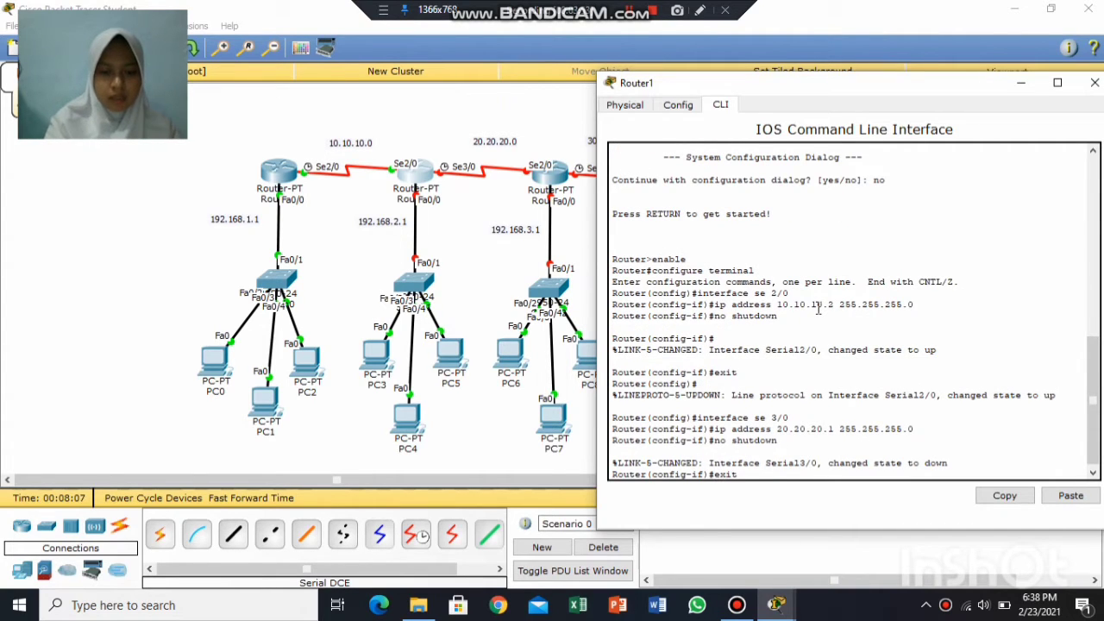
key(Return)
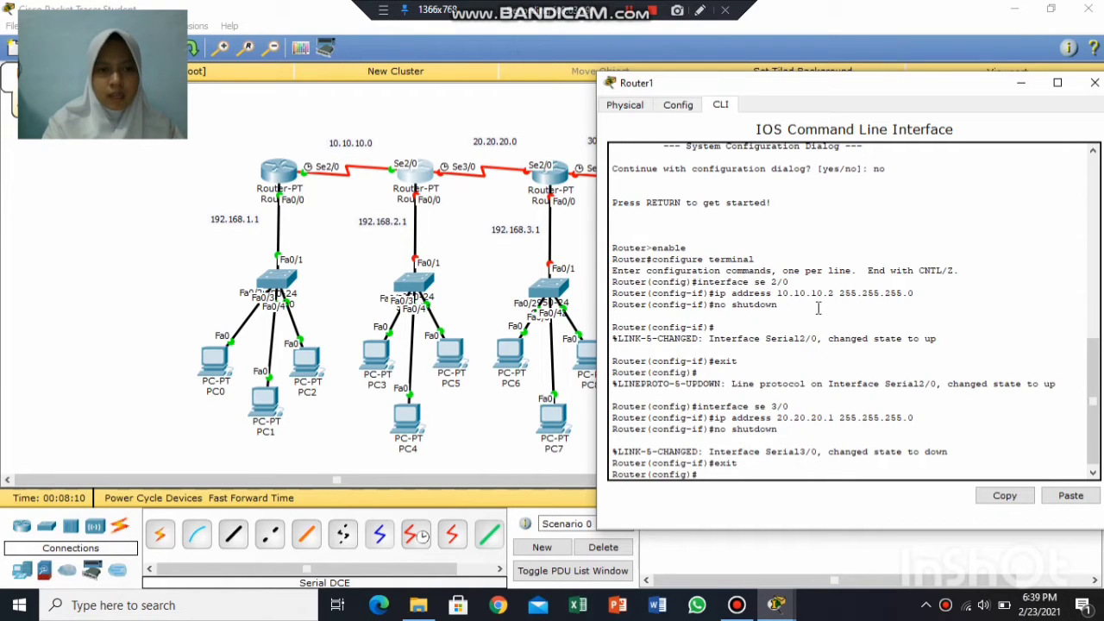
Assign IP address 192.168.2.1 with subnet mask 255.255.255.0 to Router1's fa0/0 interface.
text(inter)
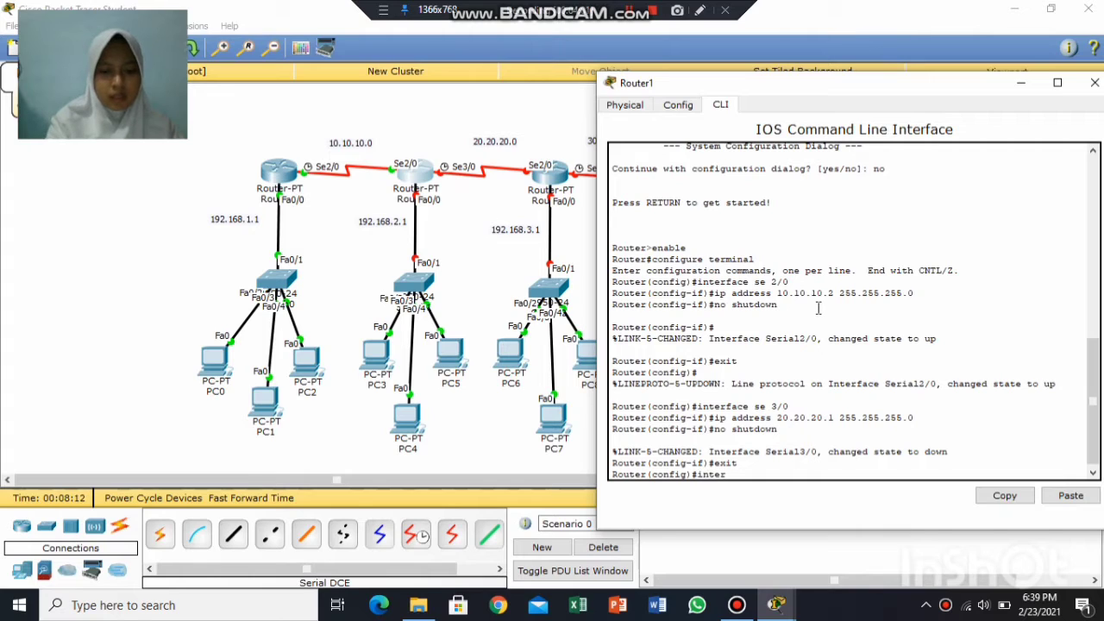
text(face fa0/0)
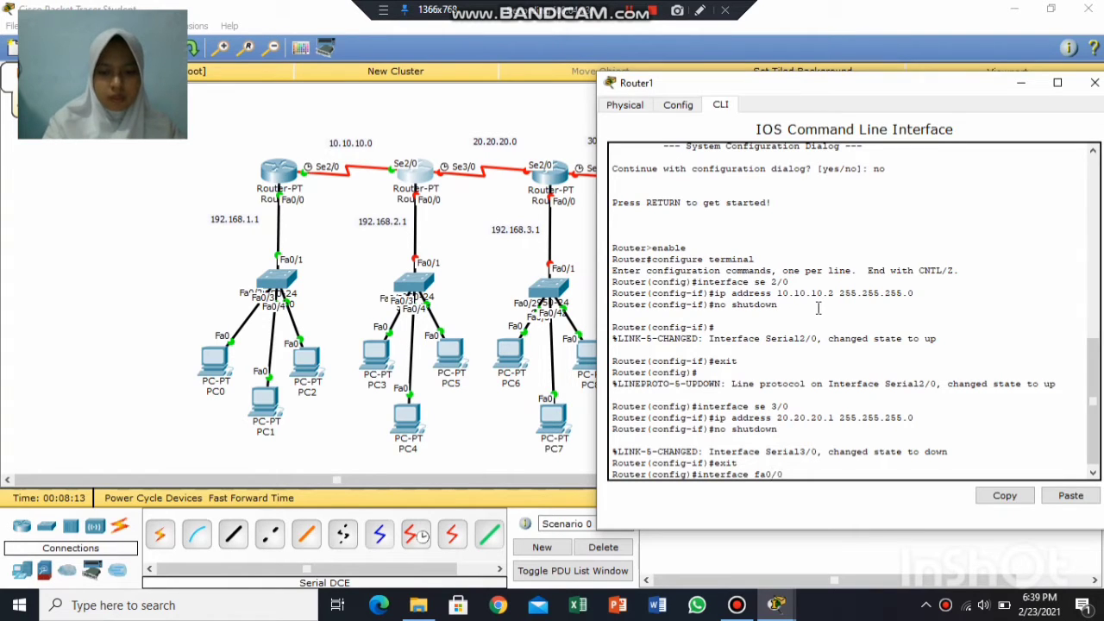
key(Return)
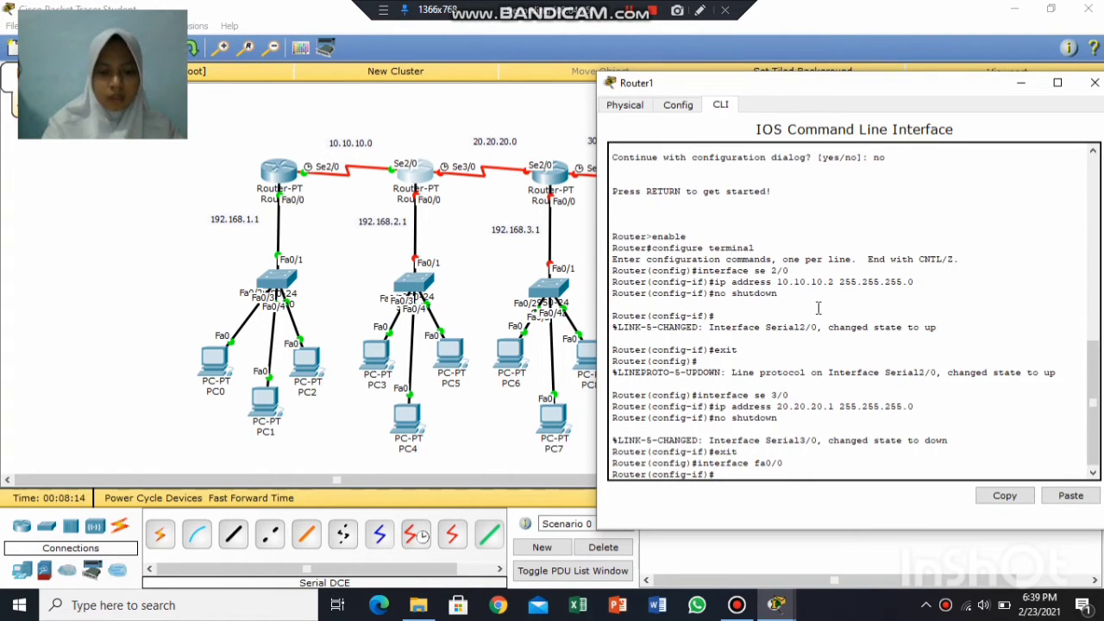
text(ip addres)
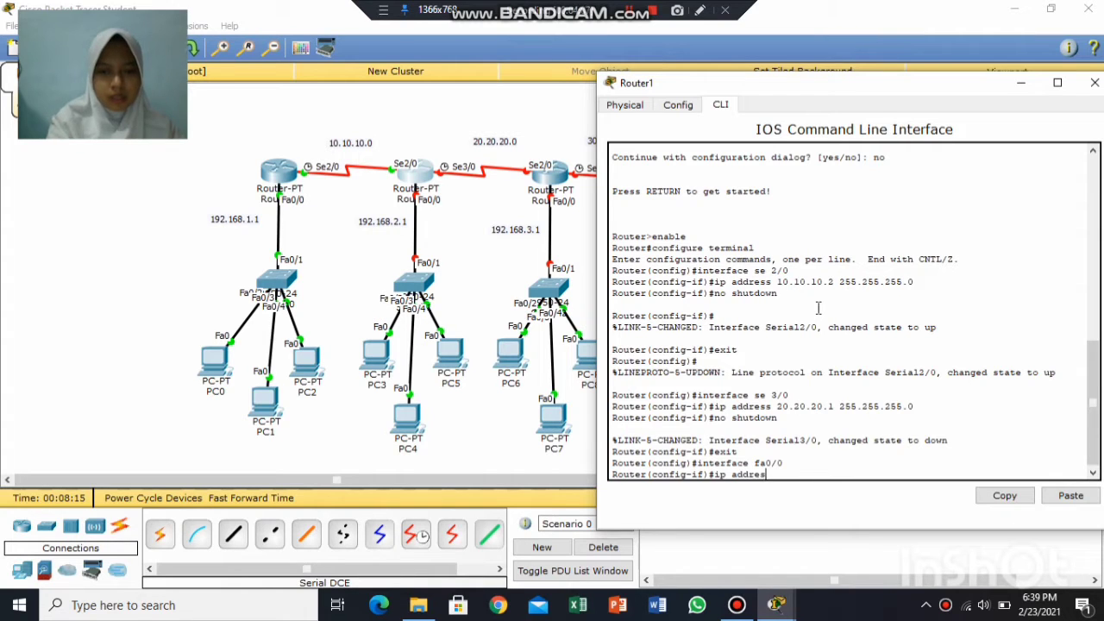
text(s 192.168)
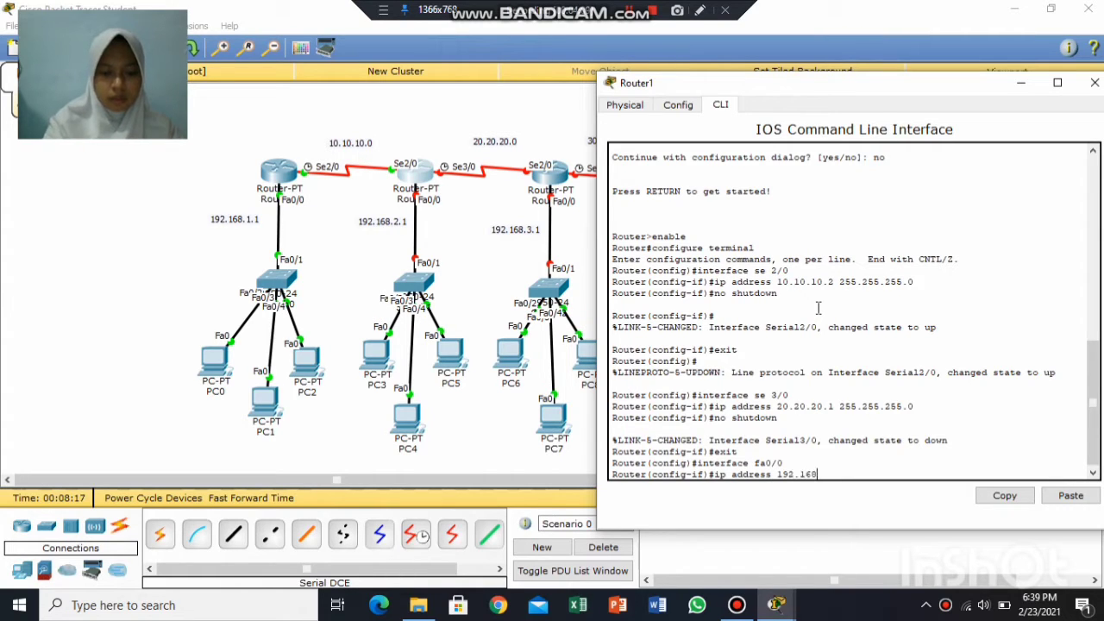
text(.2.1 2)
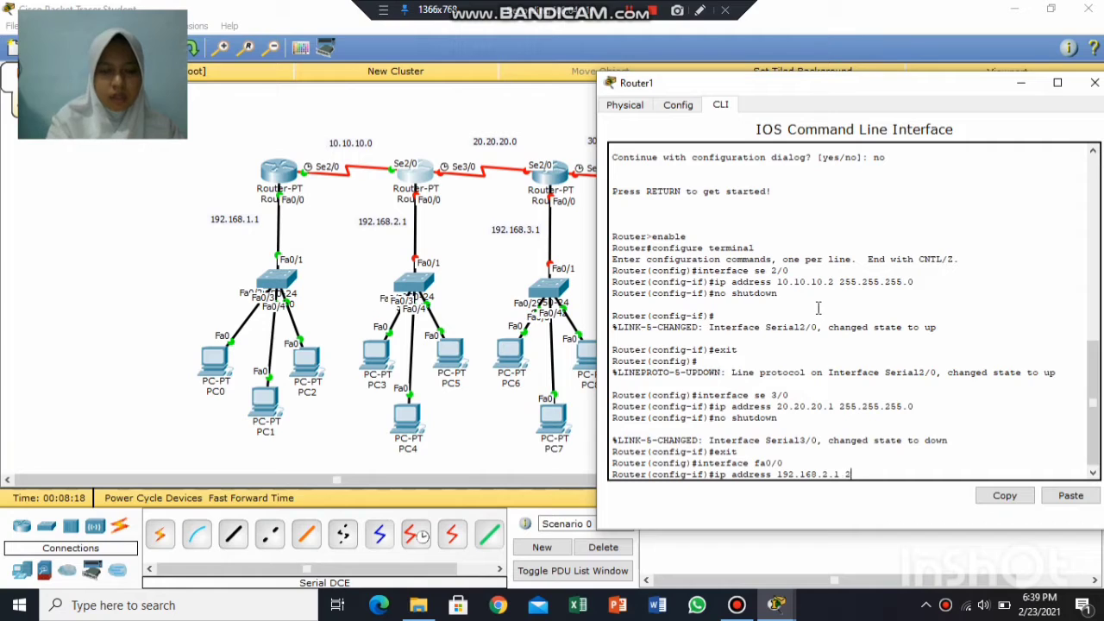
text(55.255.255.0)
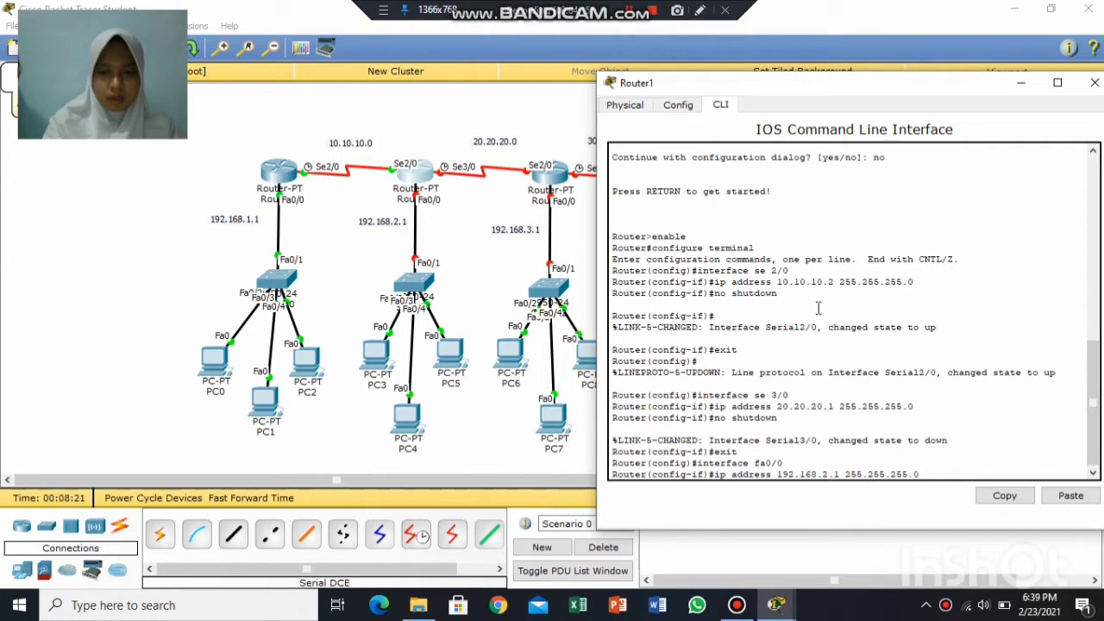
key(Return)
Enable Router1's fa0/0 interface with no shutdown, exit to global configuration mode and close Router1's window.
text(no s)
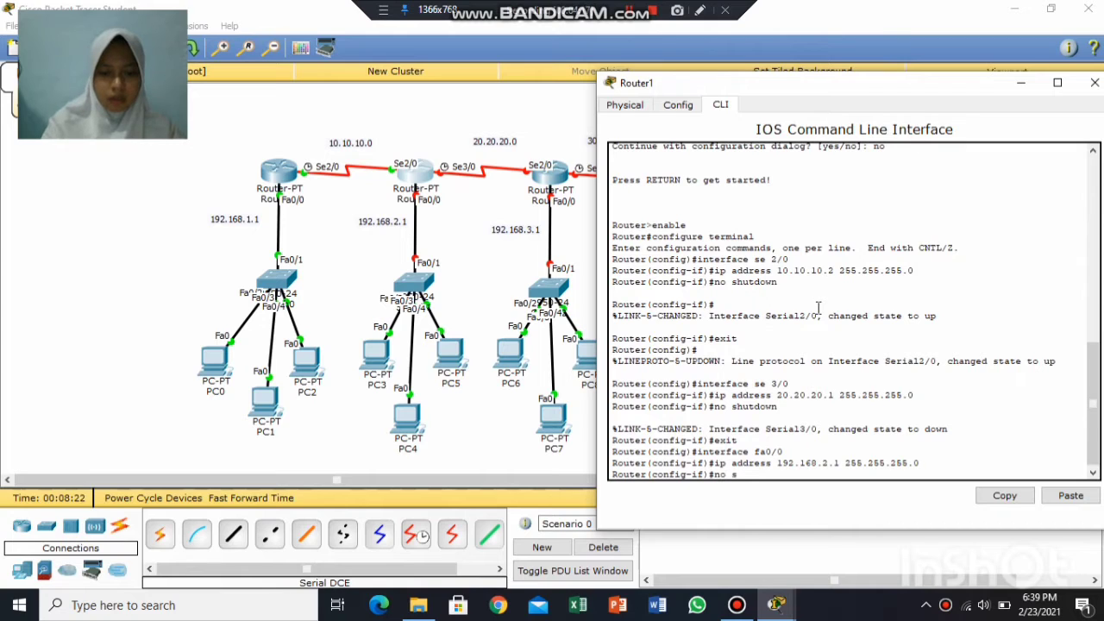
text(hutdown)
key(Return)
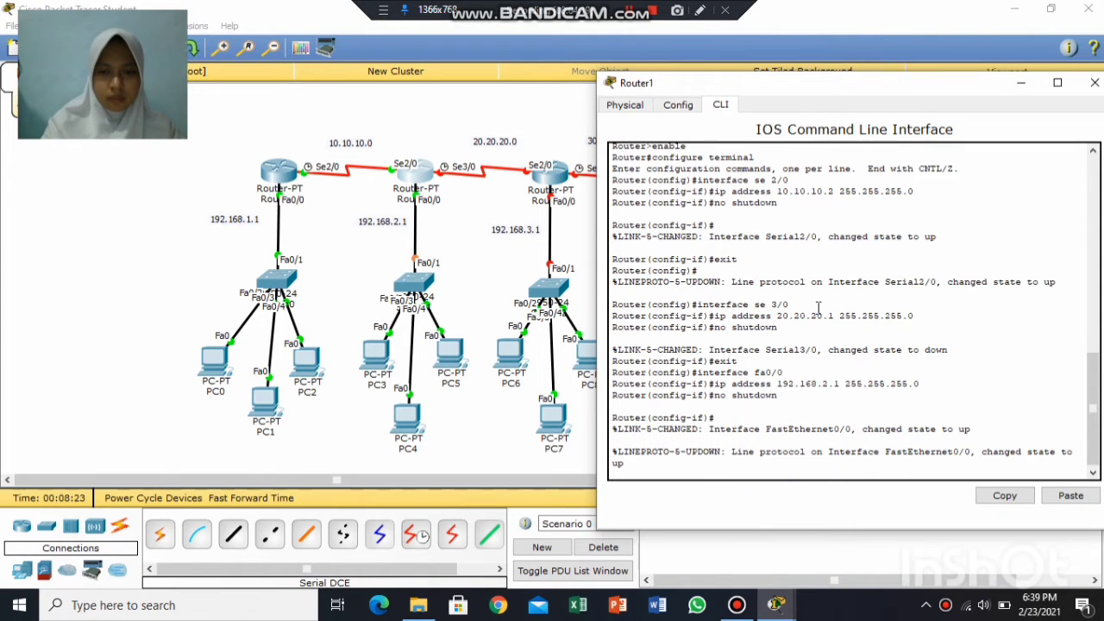
key(Return)
text(exit)
key(Return)
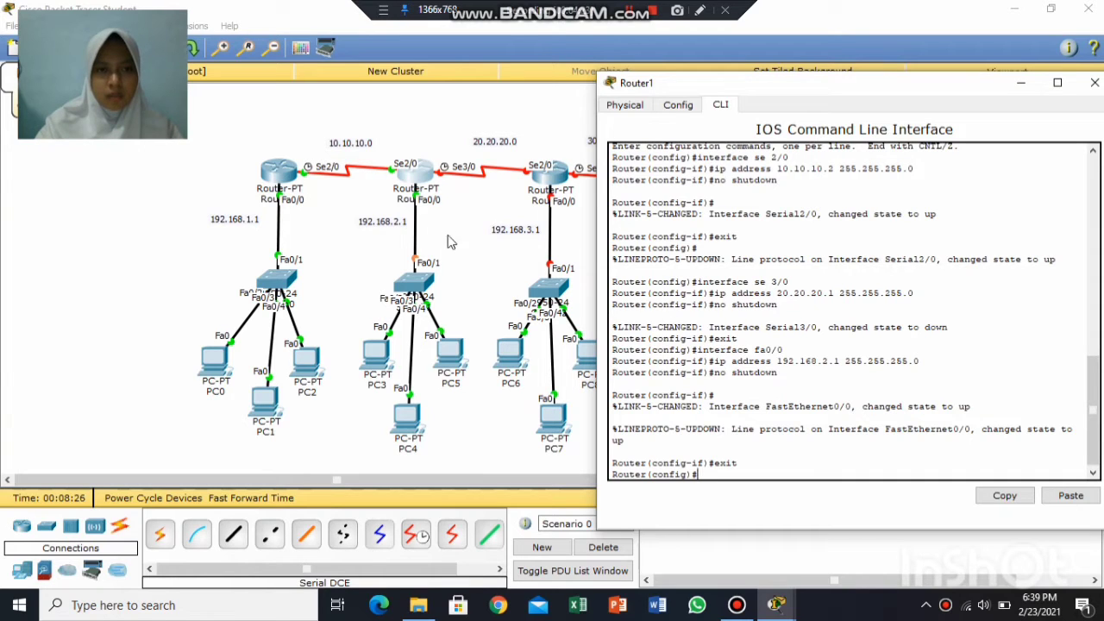
click(1094, 84)
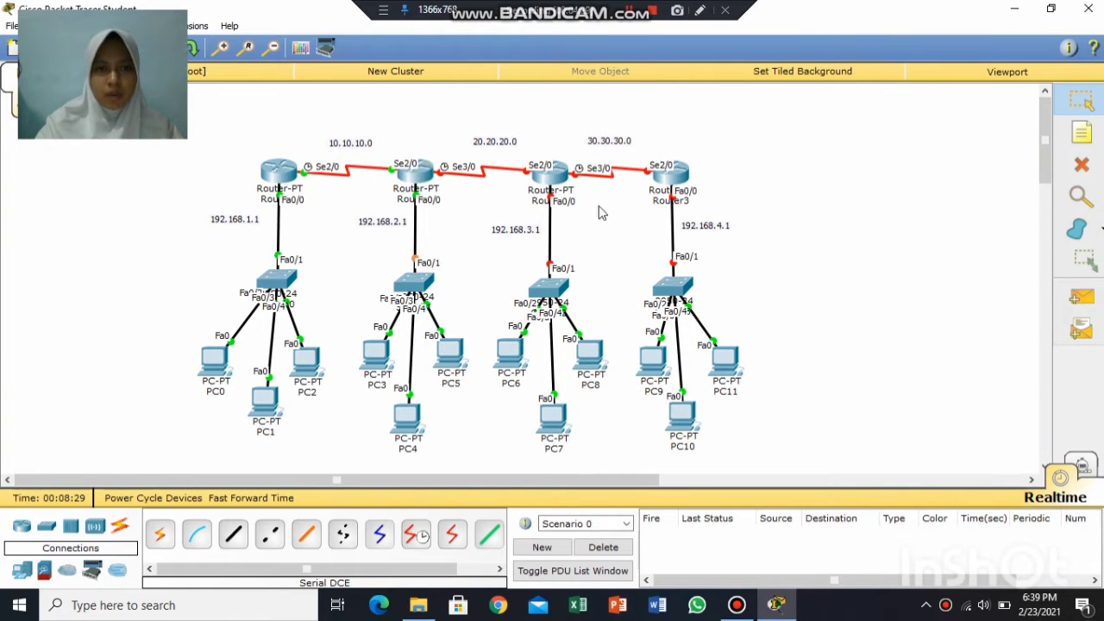
Open Router2's command line beside the topology and answer no to the initial configuration dialog.
click(551, 178)
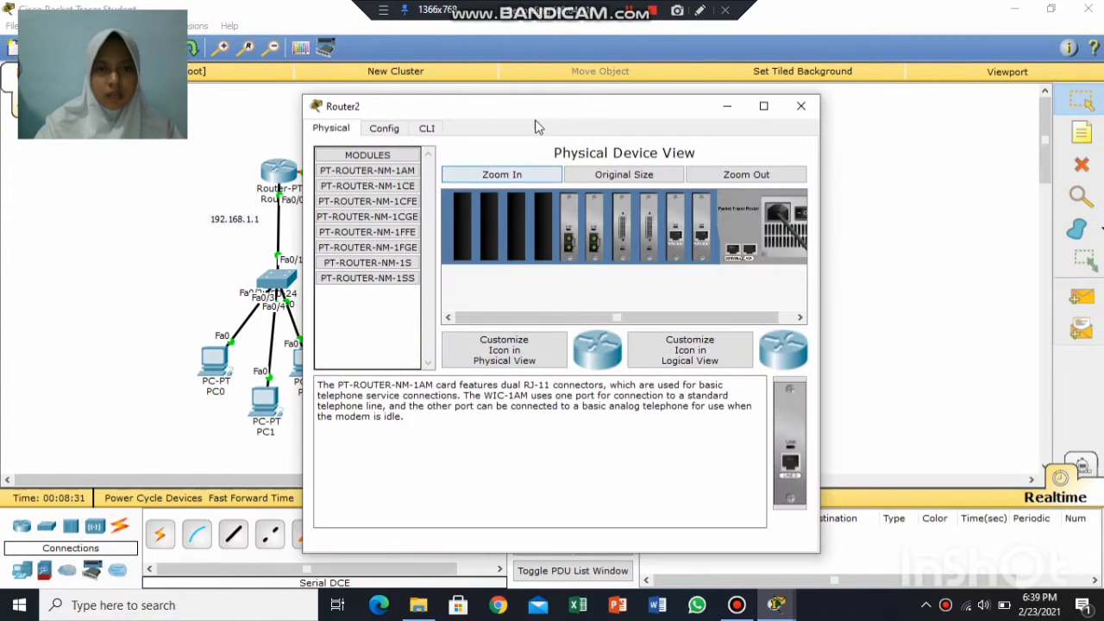
drag(532, 109, 806, 114)
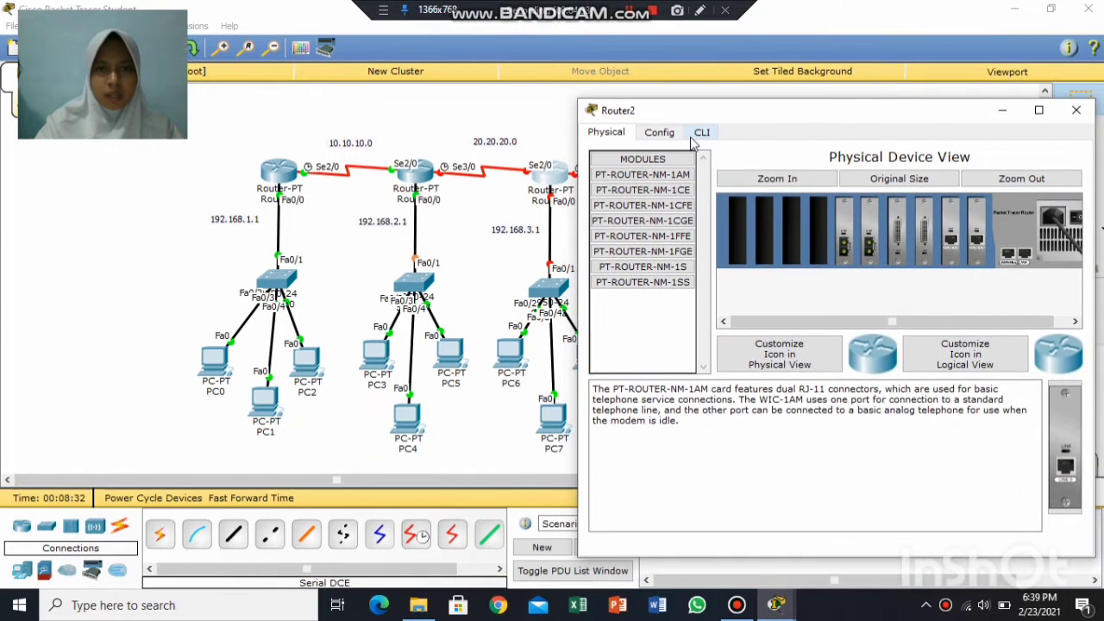
click(701, 132)
text(no)
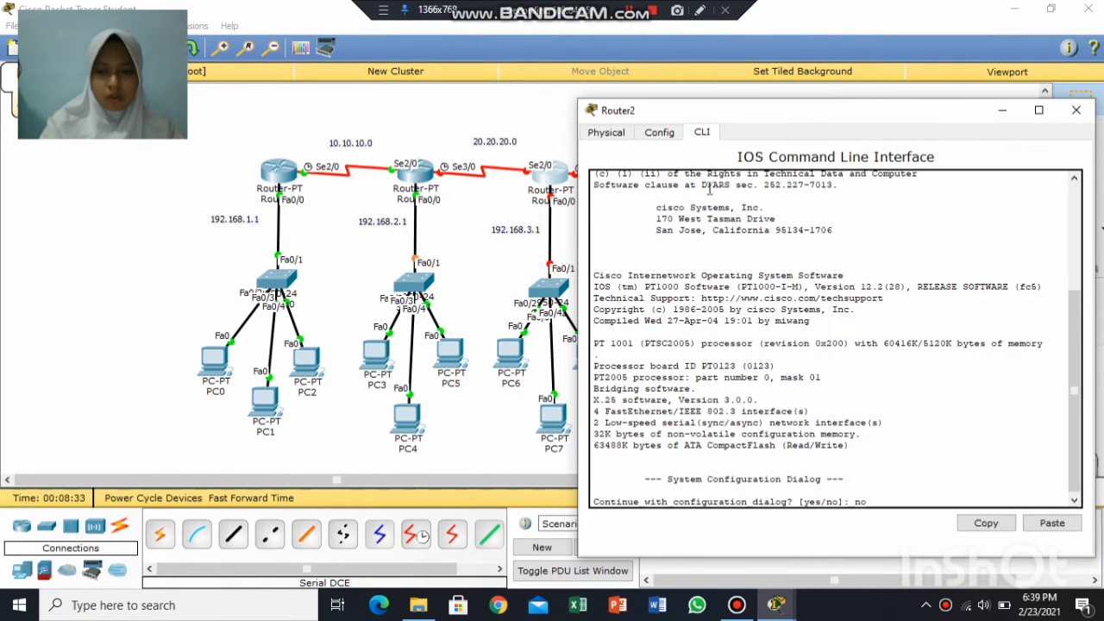
key(Return)
key(Return)
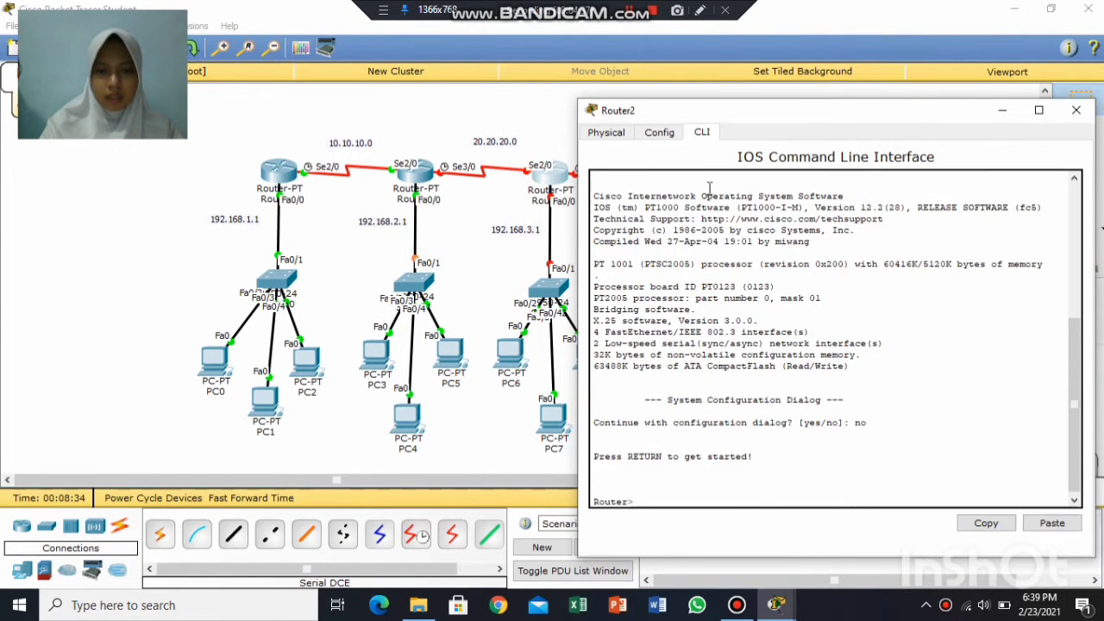
Enter privileged mode and then global configuration mode on Router2 with enable and configure terminal.
text(enable)
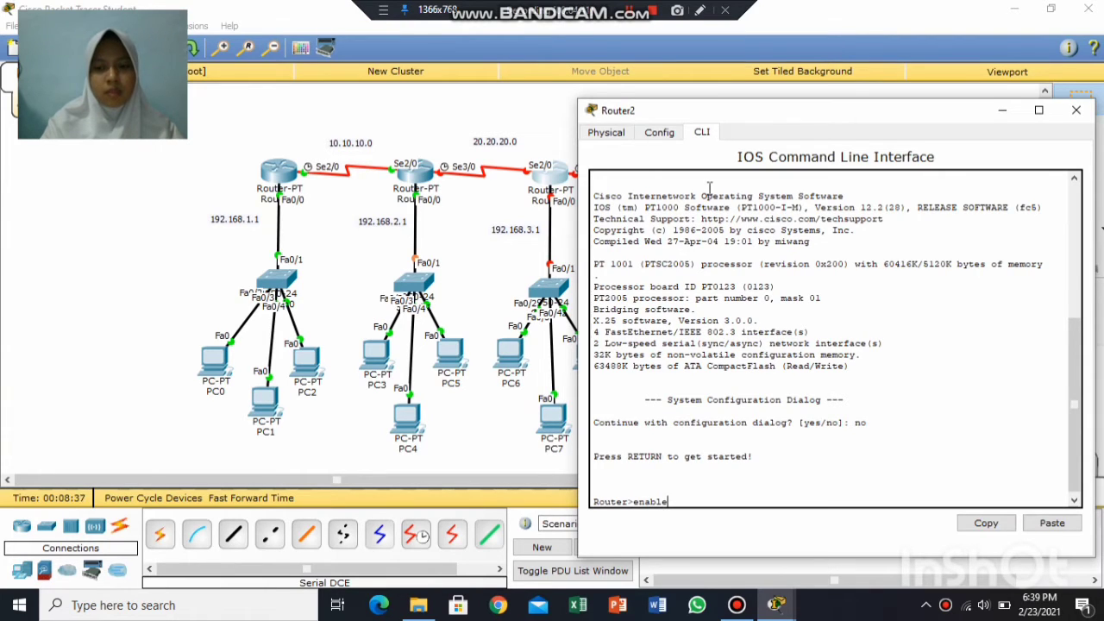
key(Return)
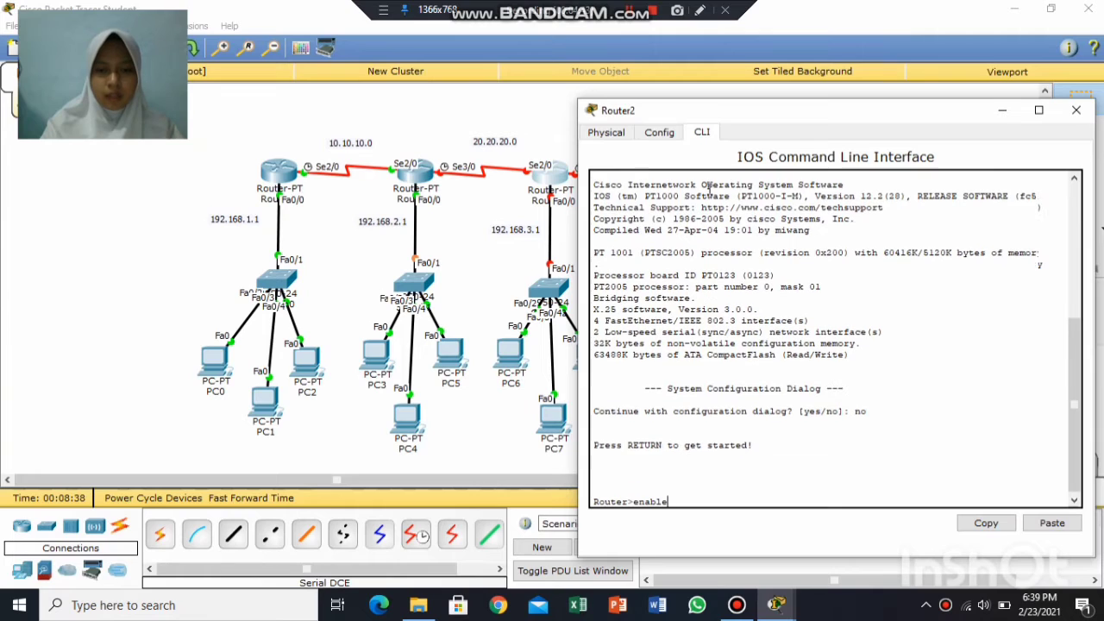
text(configu)
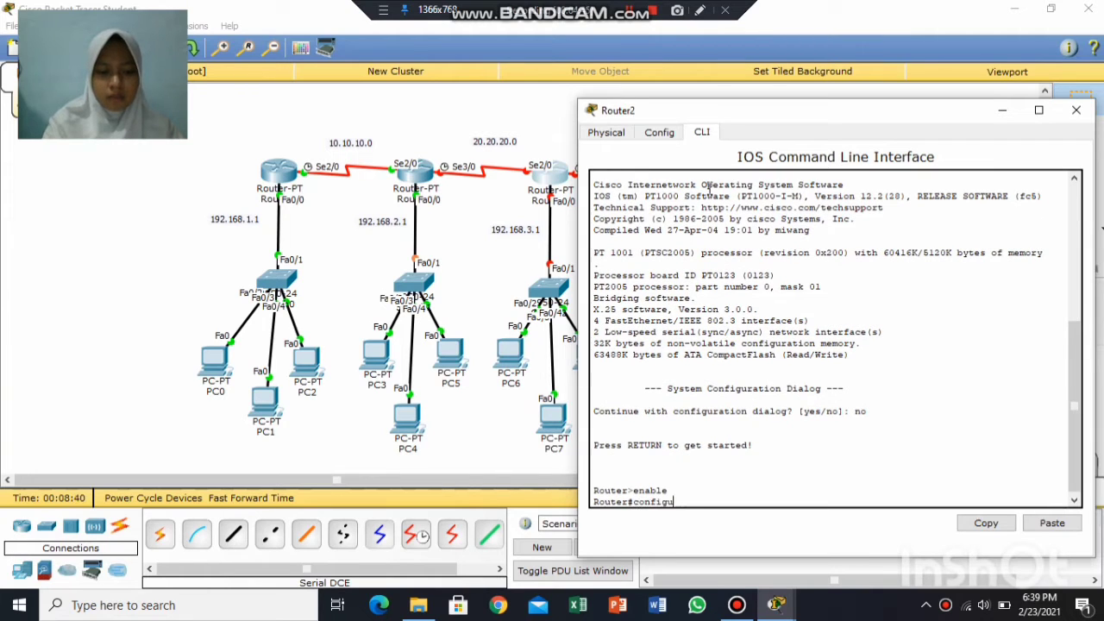
text(re terminal)
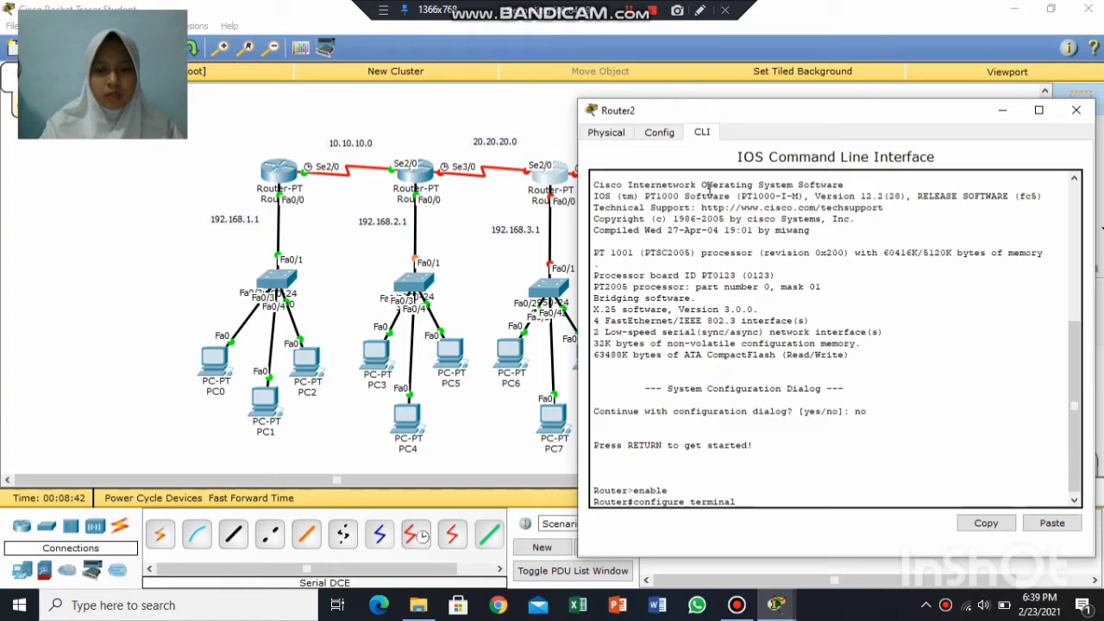
key(Return)
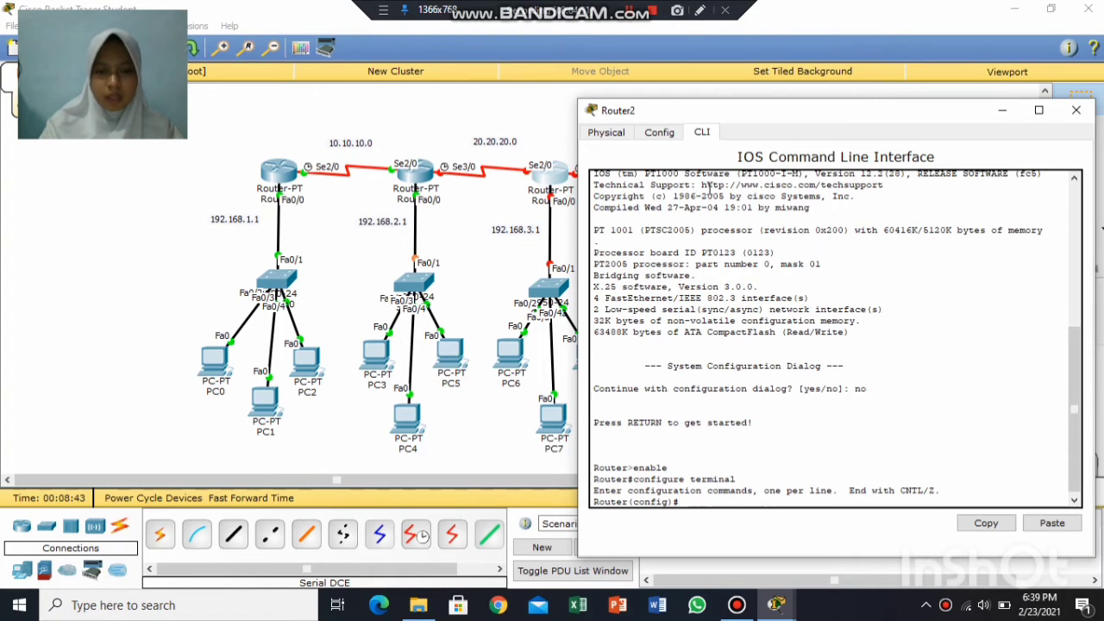
Assign IP address 20.20.20.2 with subnet mask 255.255.255.0 to Router2's serial 2/0 interface.
text(interface)
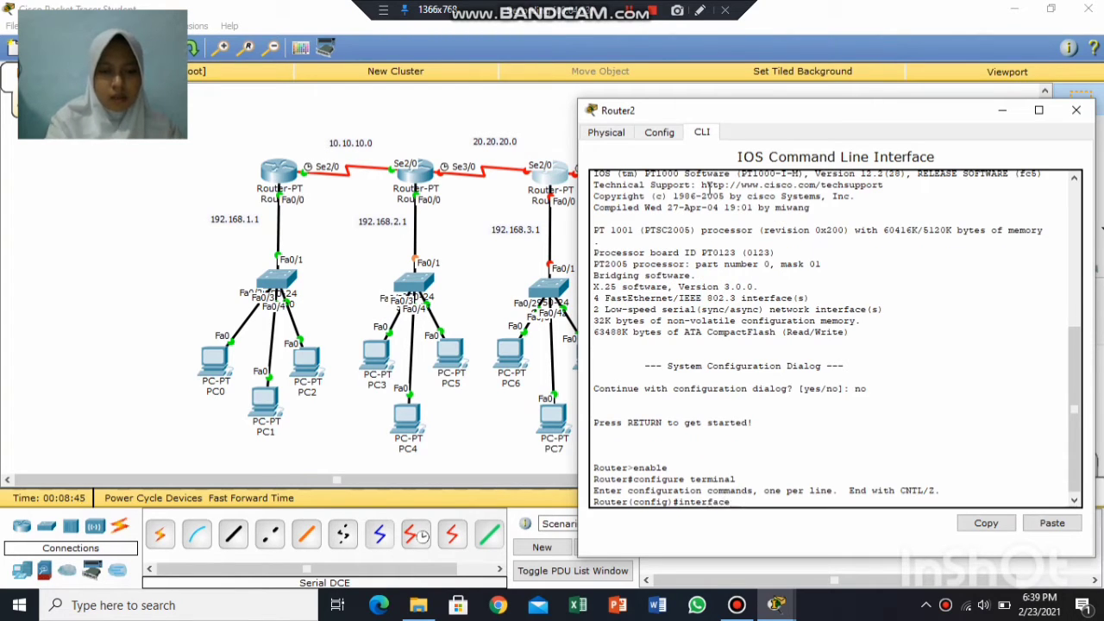
text( se)
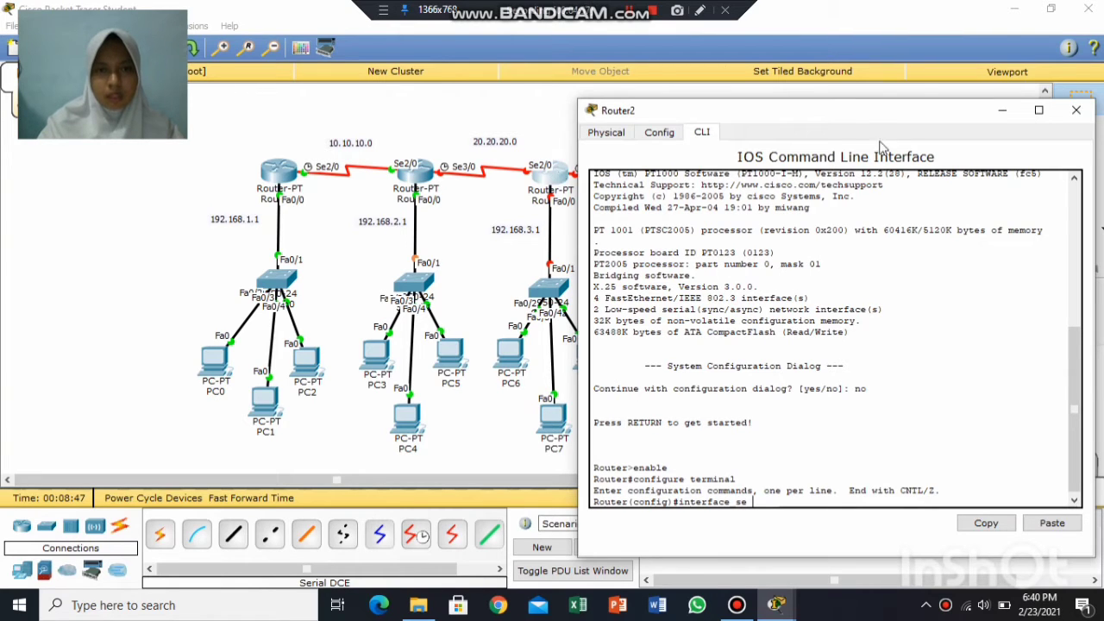
click(1003, 111)
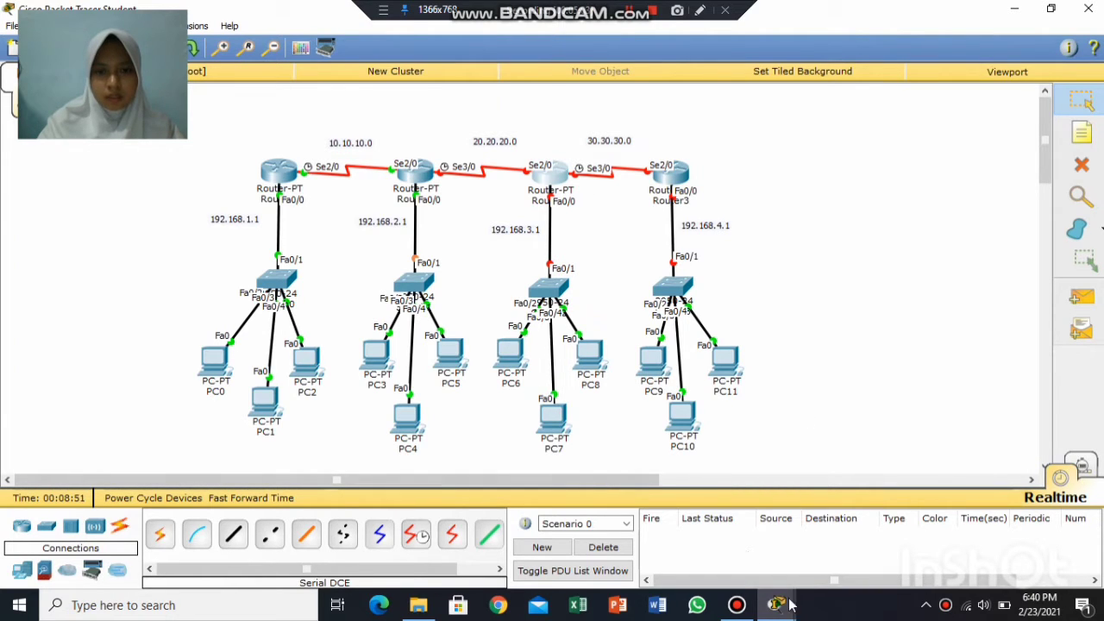
click(857, 528)
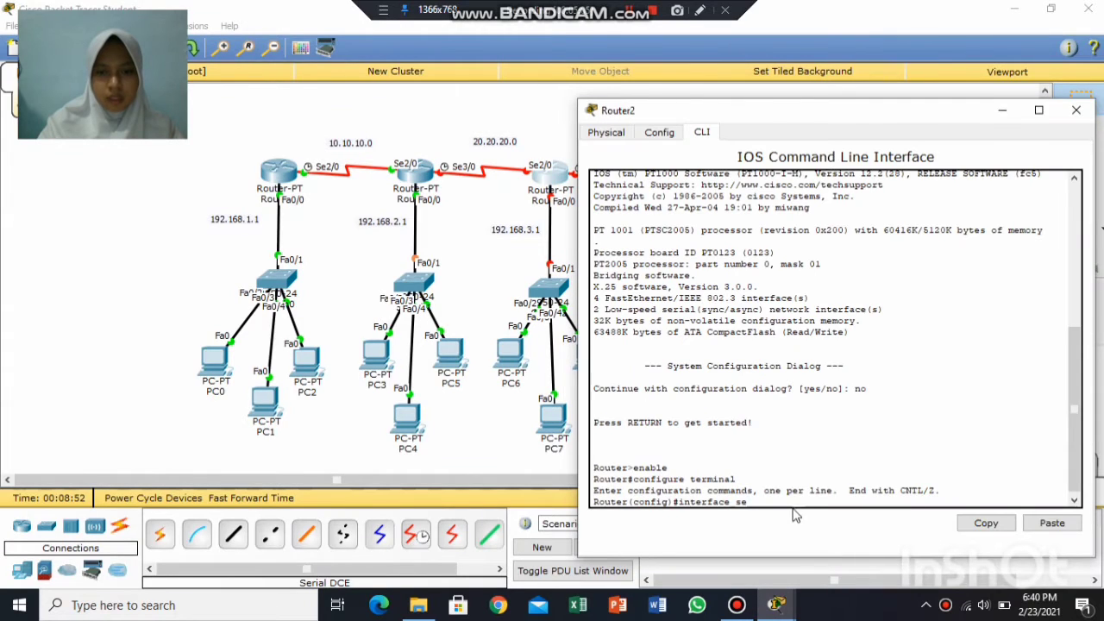
text(2/0)
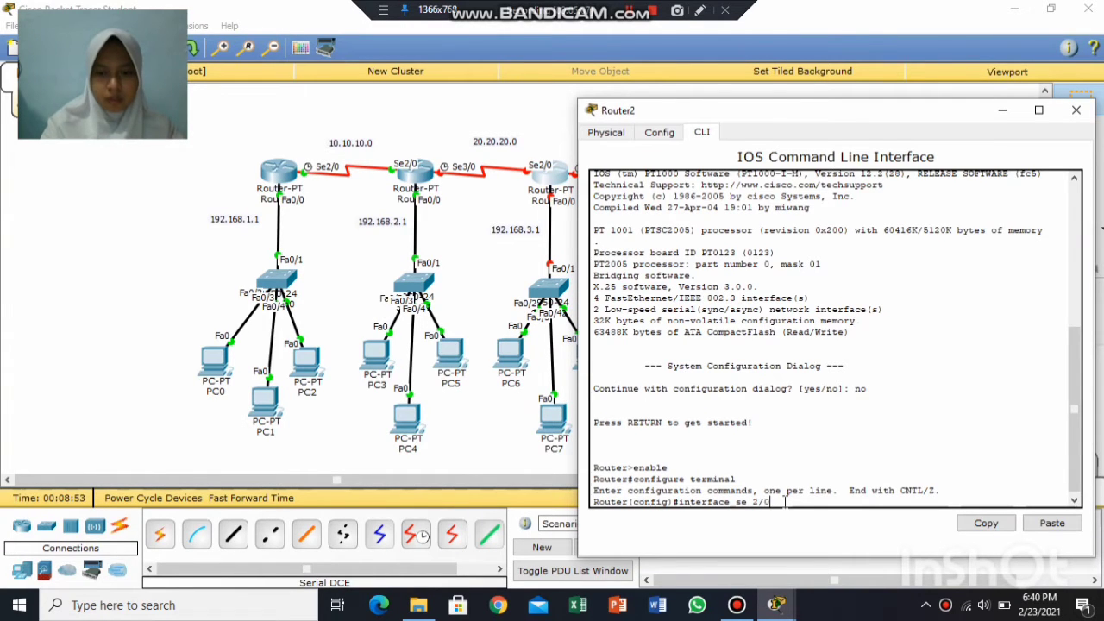
key(Return)
text(ip a)
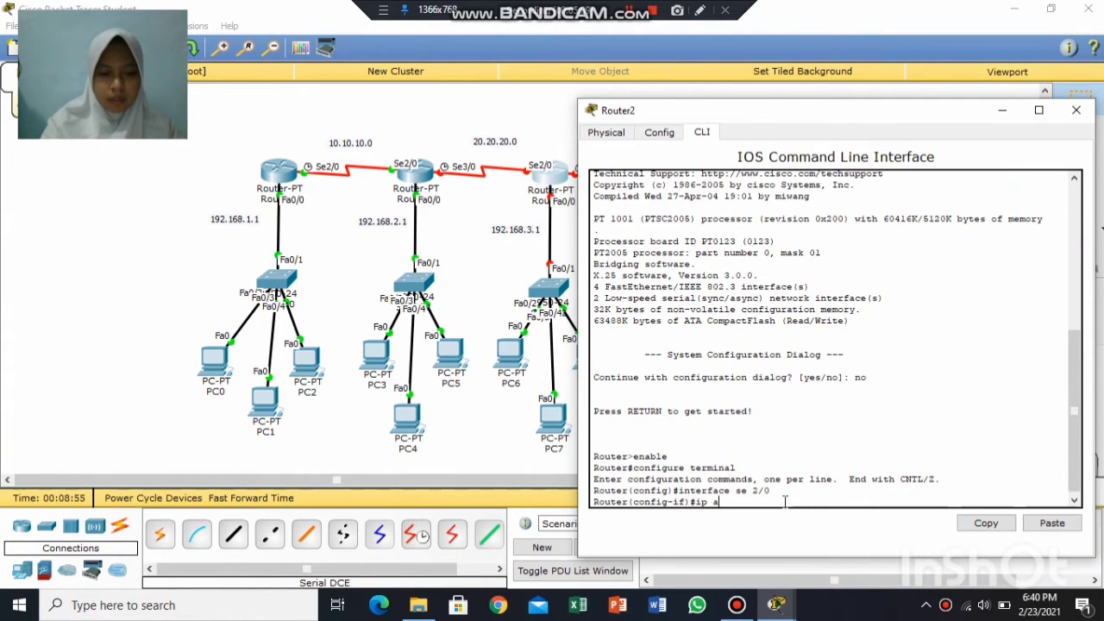
text(ddress)
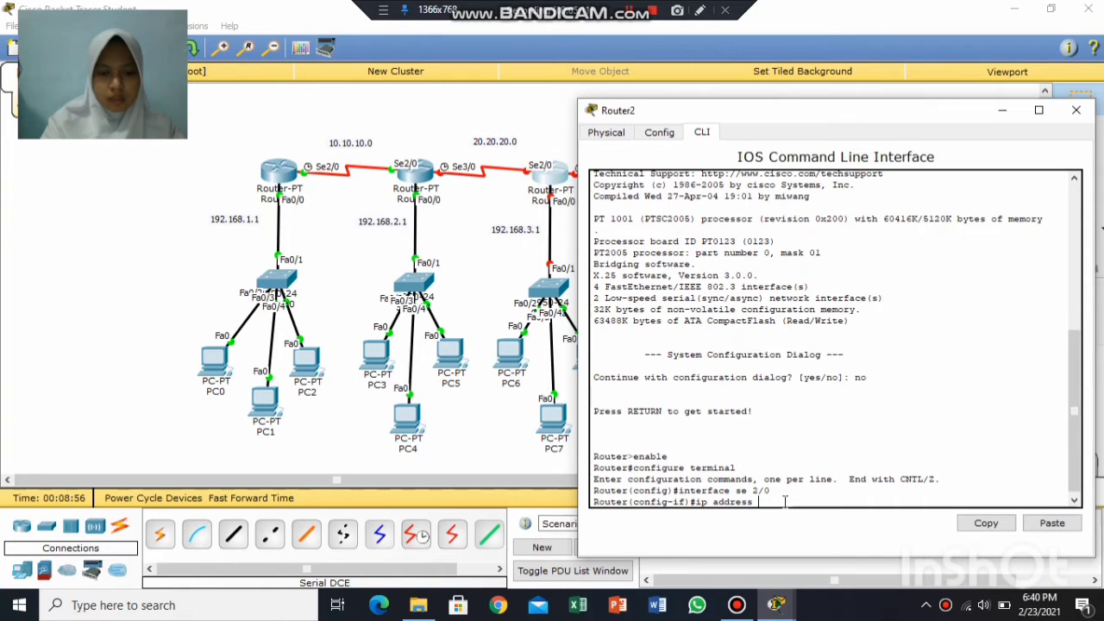
text( 20.20.20.)
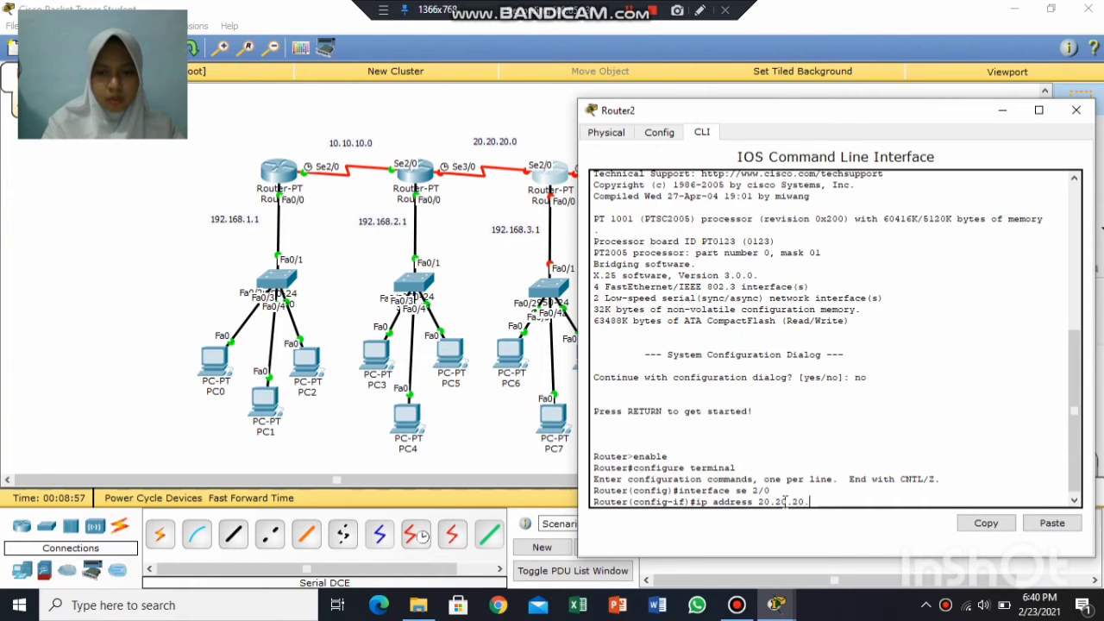
text(2 255.2)
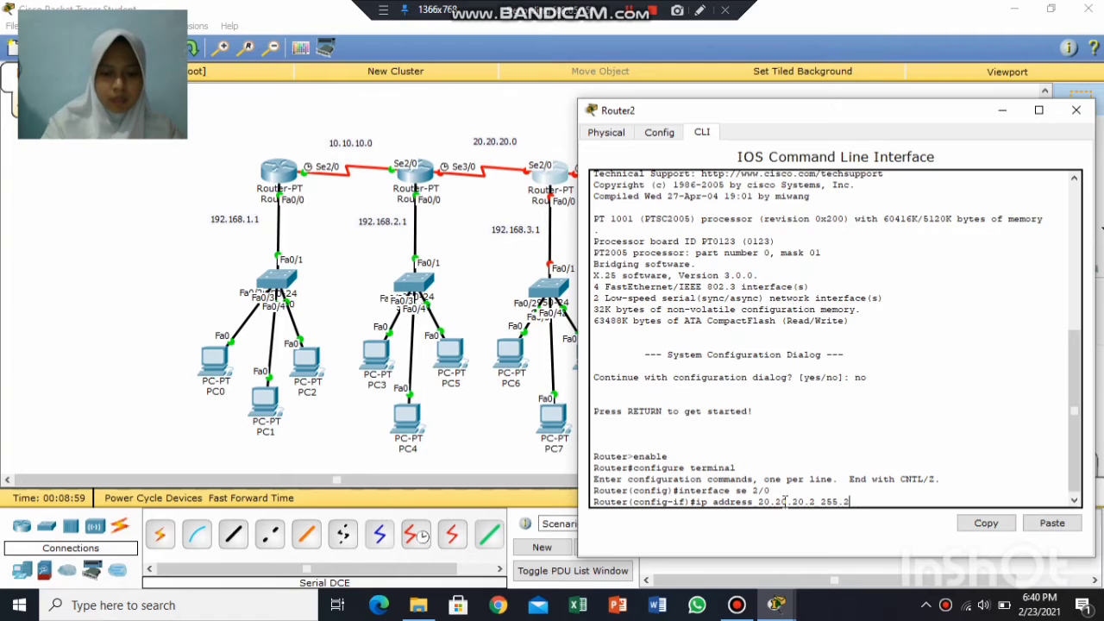
text(55.255)
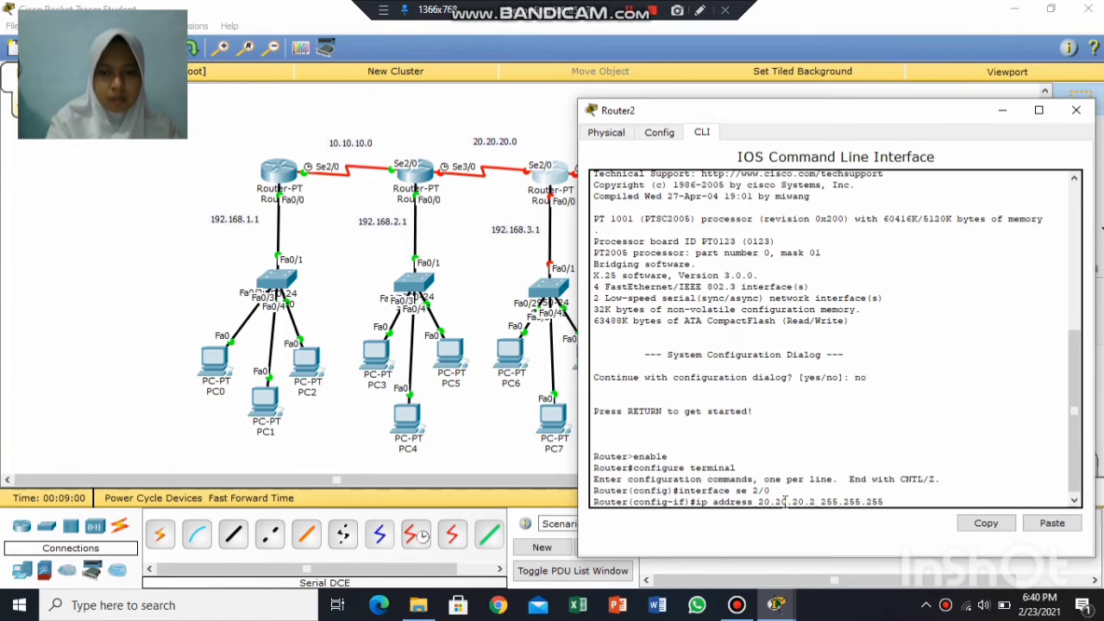
text(.0)
key(Return)
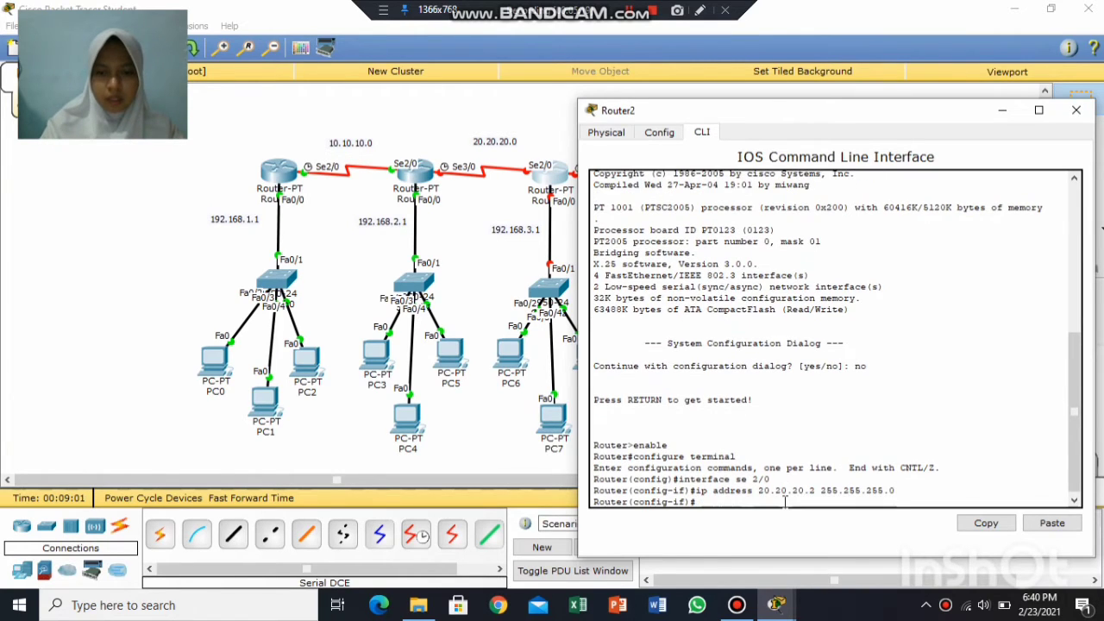
Enable Router2's serial 2/0 interface with no shutdown and exit back to global configuration mode.
text(no shutdow)
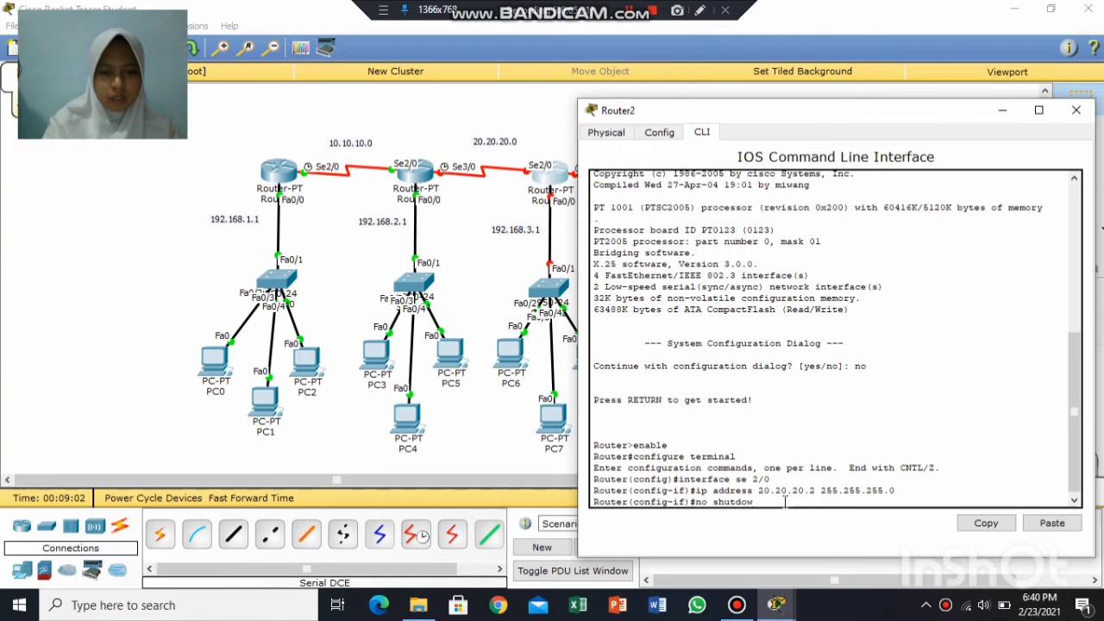
text(n)
key(Return)
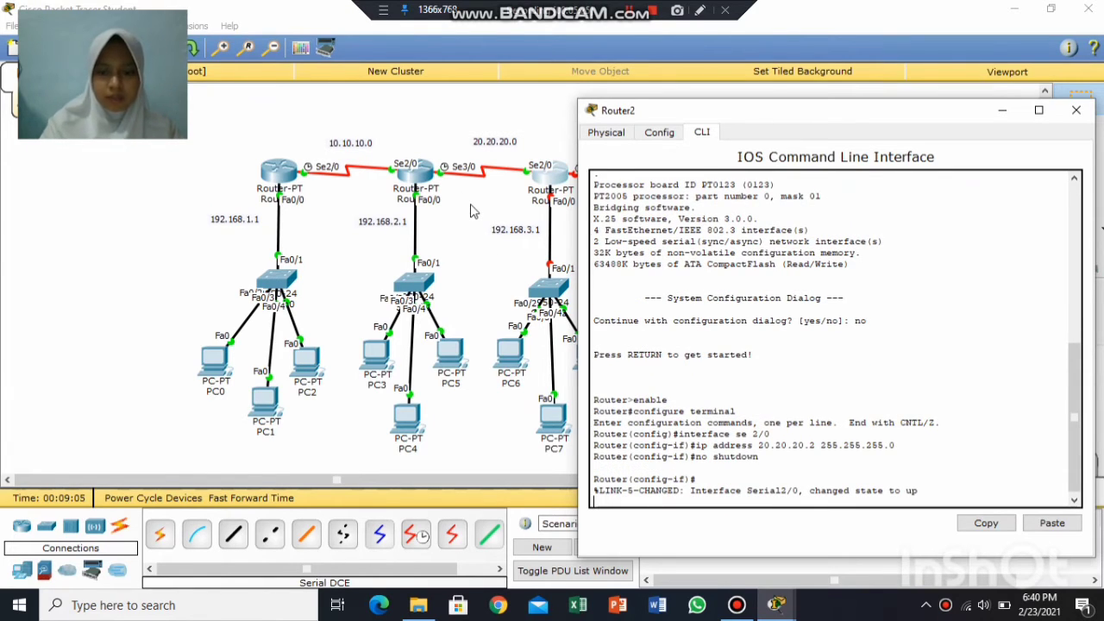
key(Return)
text(exit)
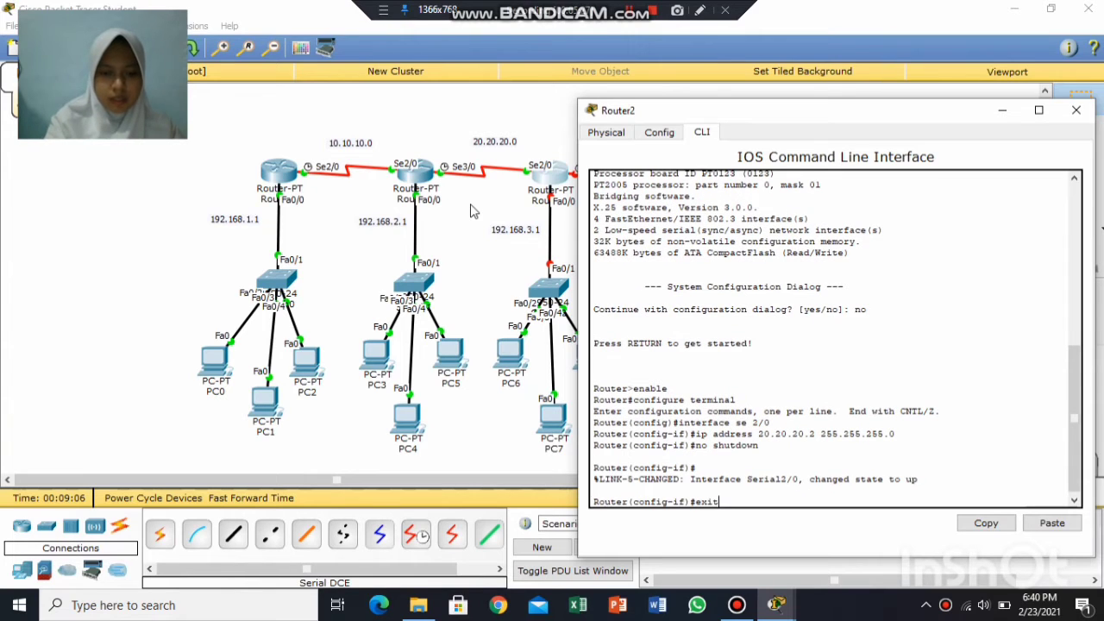
key(Return)
text(inter)
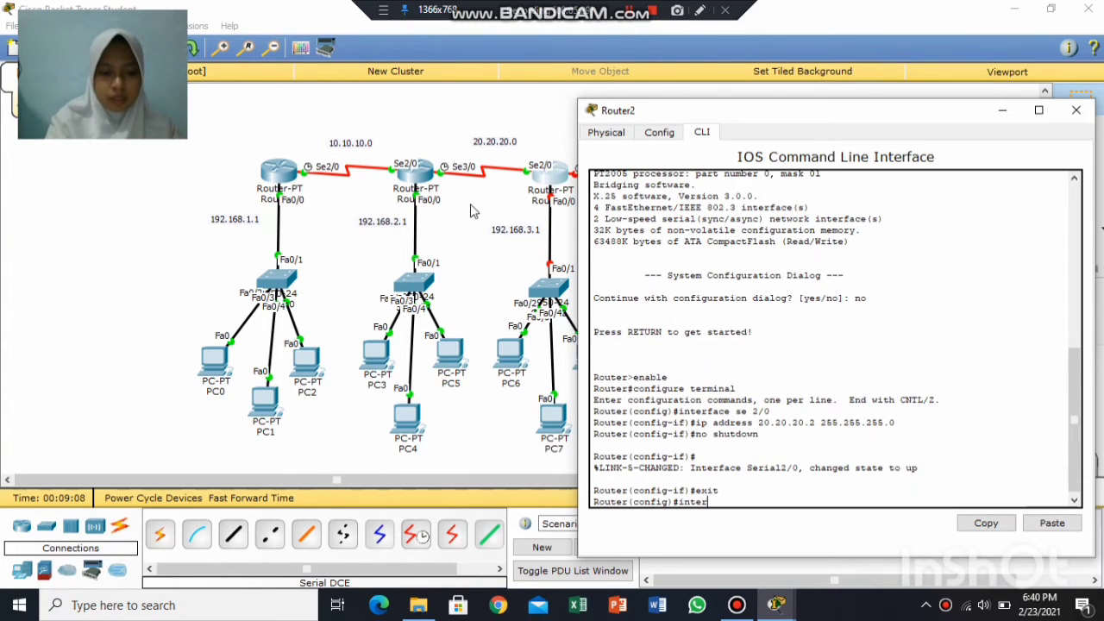
text(face se 3/0)
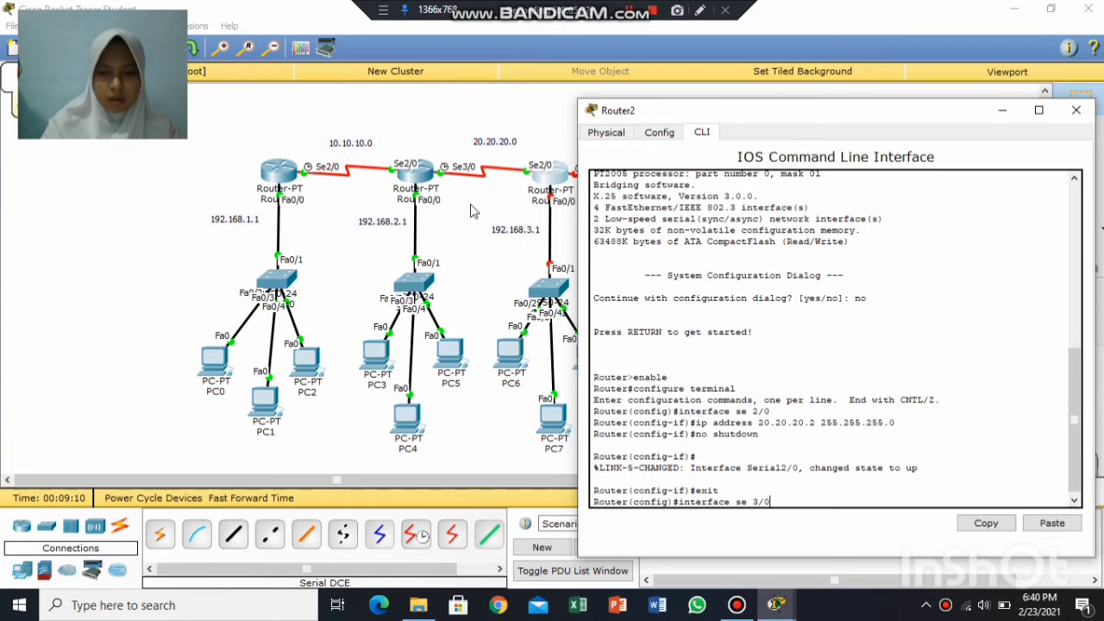
key(Return)
text(ig-if)#i)
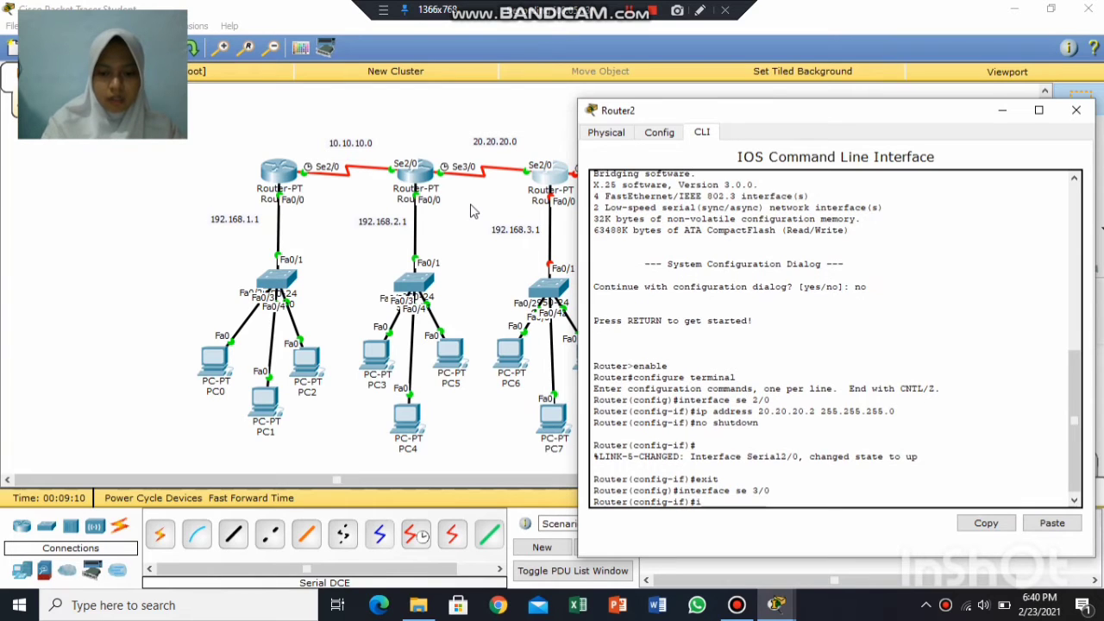
text(p address)
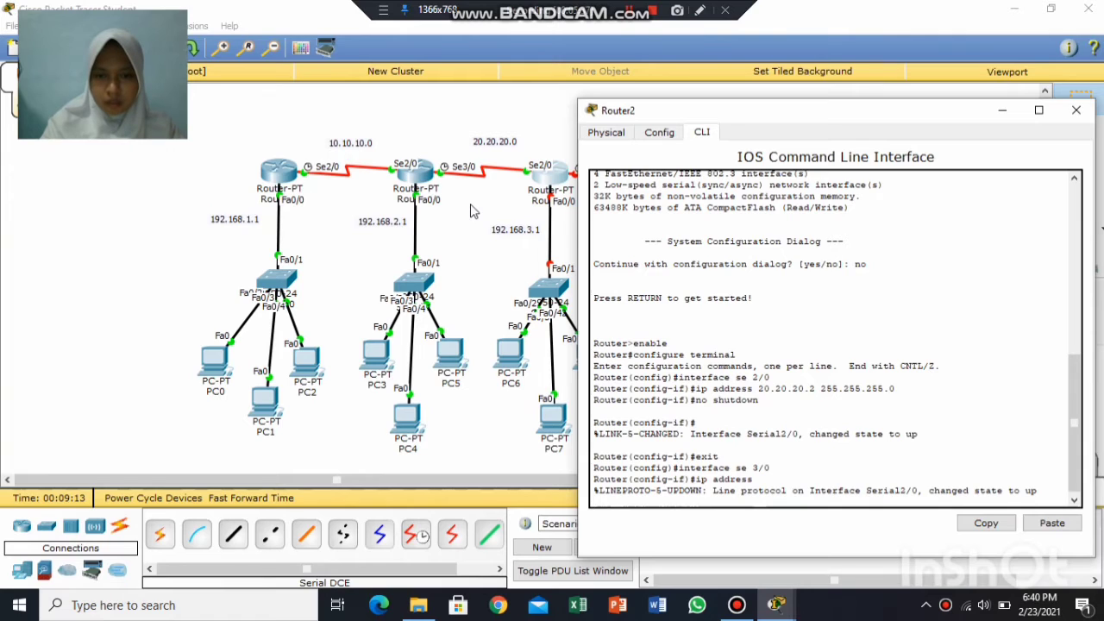
key(Return)
text(p)
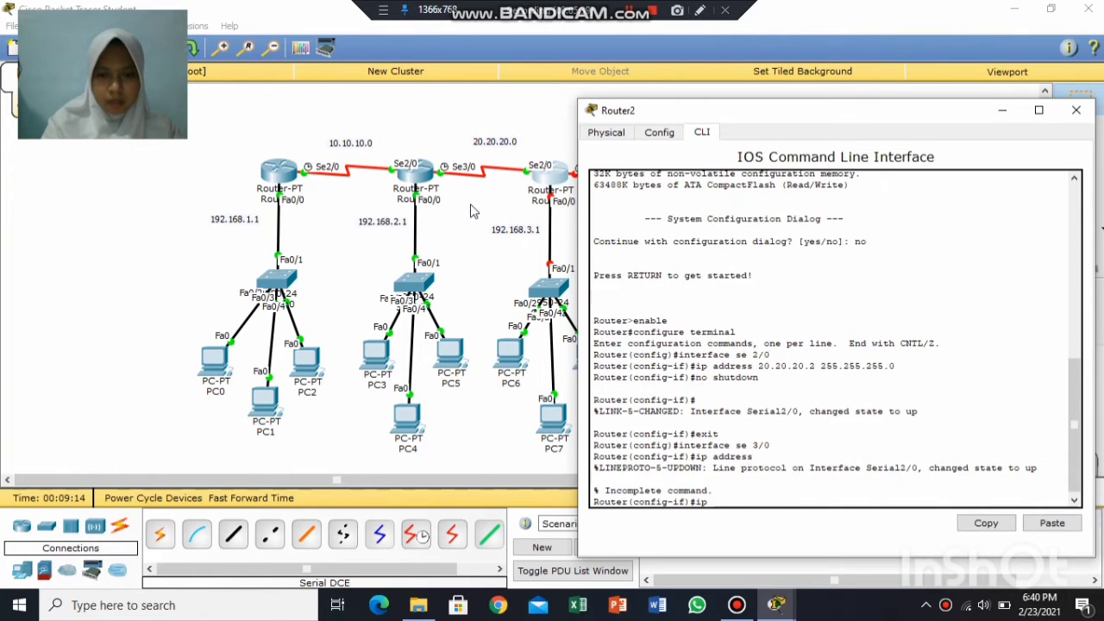
key(BackSpace)
key(BackSpace)
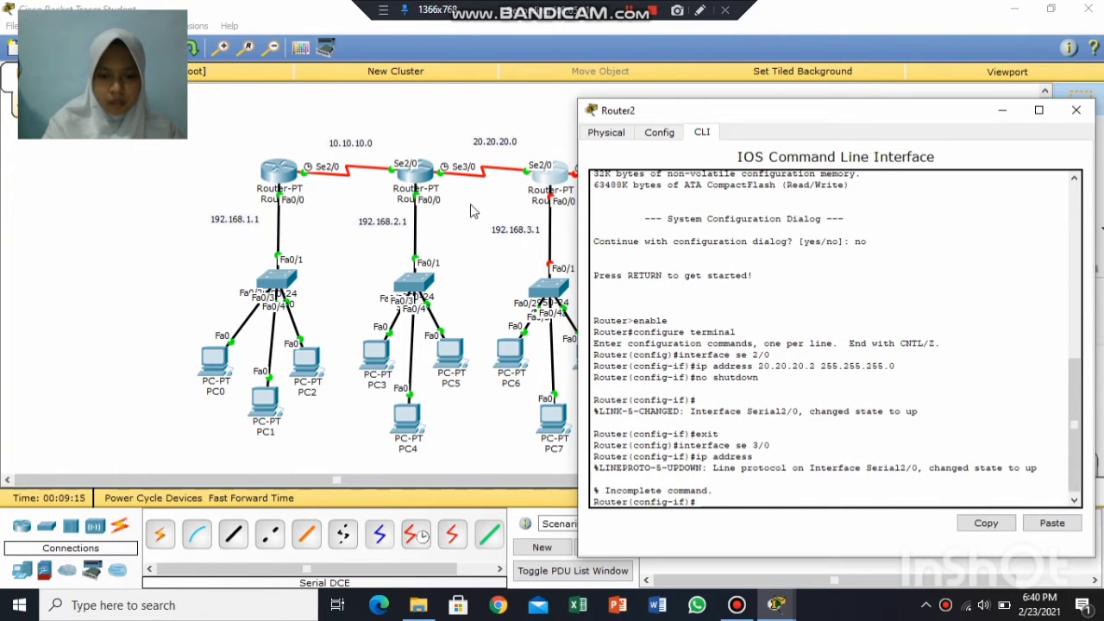
Assign IP address 30.30.30.1 with subnet mask 255.255.255.0 to Router2's serial 3/0 interface.
text(interface )
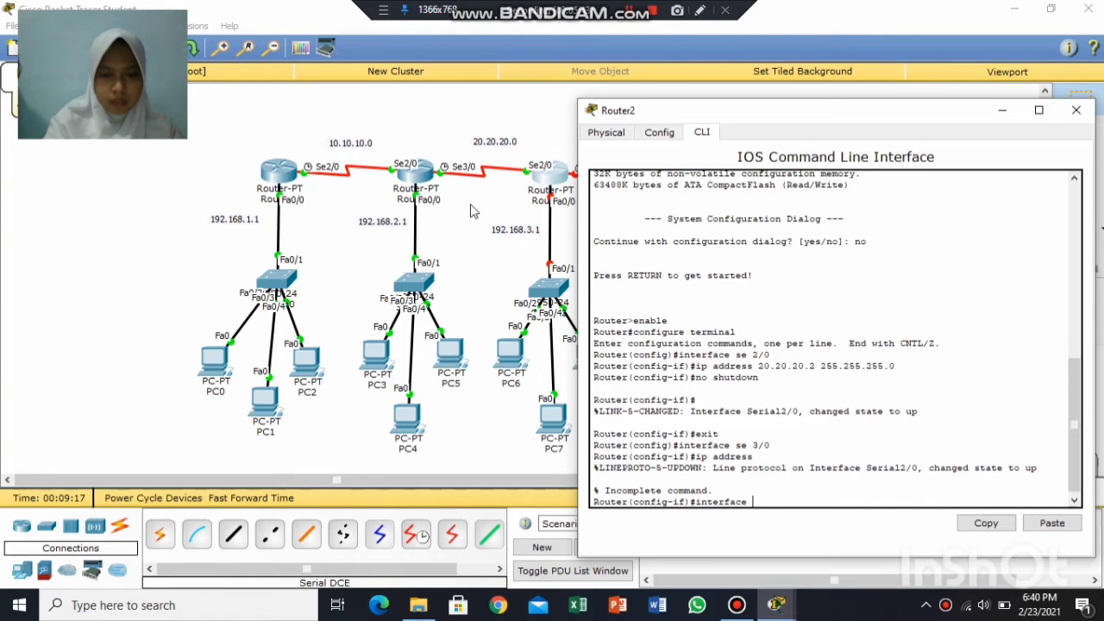
text(se 3/0)
key(Return)
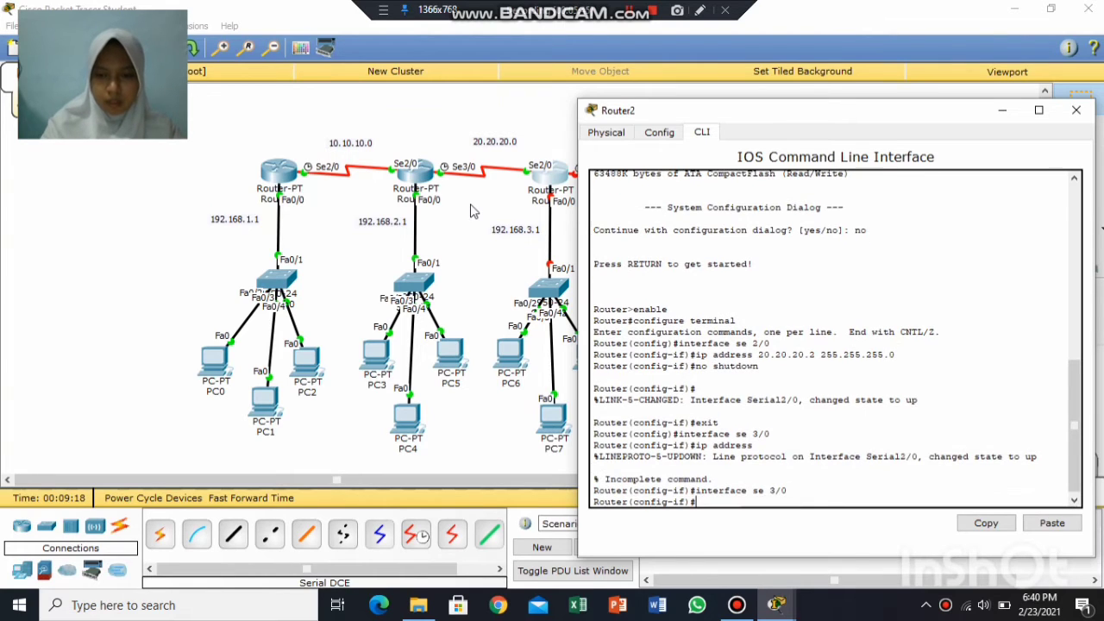
text(ip addre)
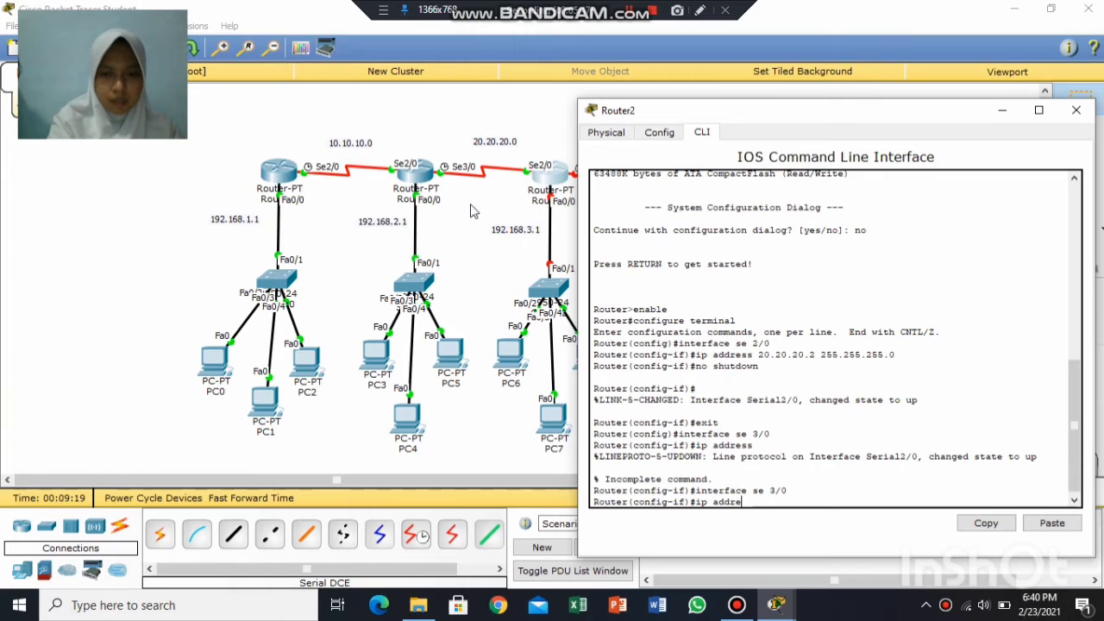
text(ss 30)
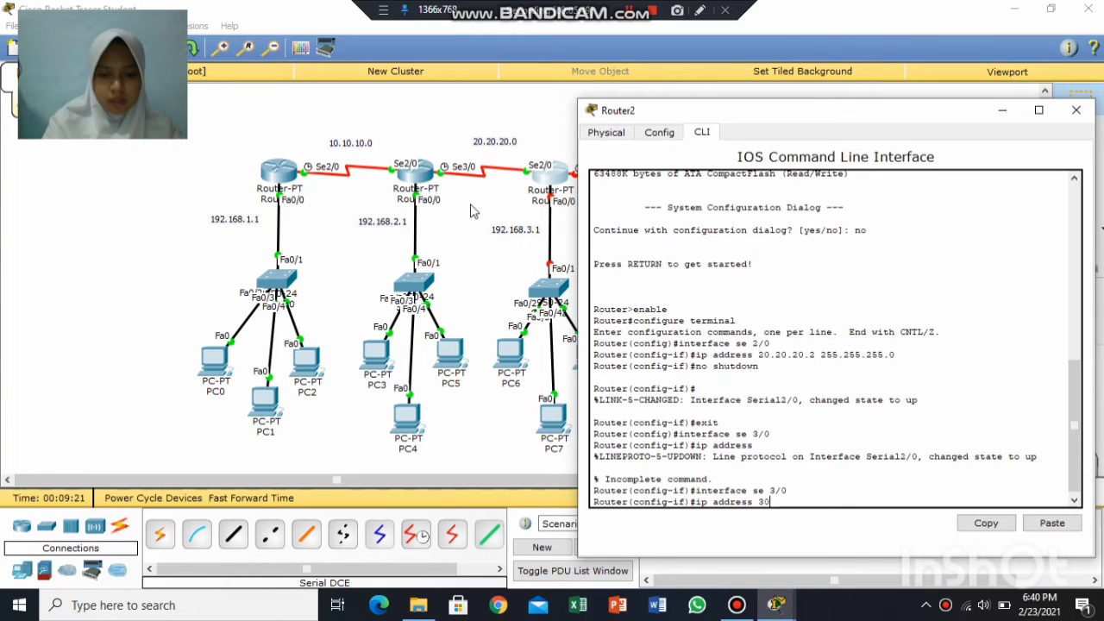
text(.30.30.)
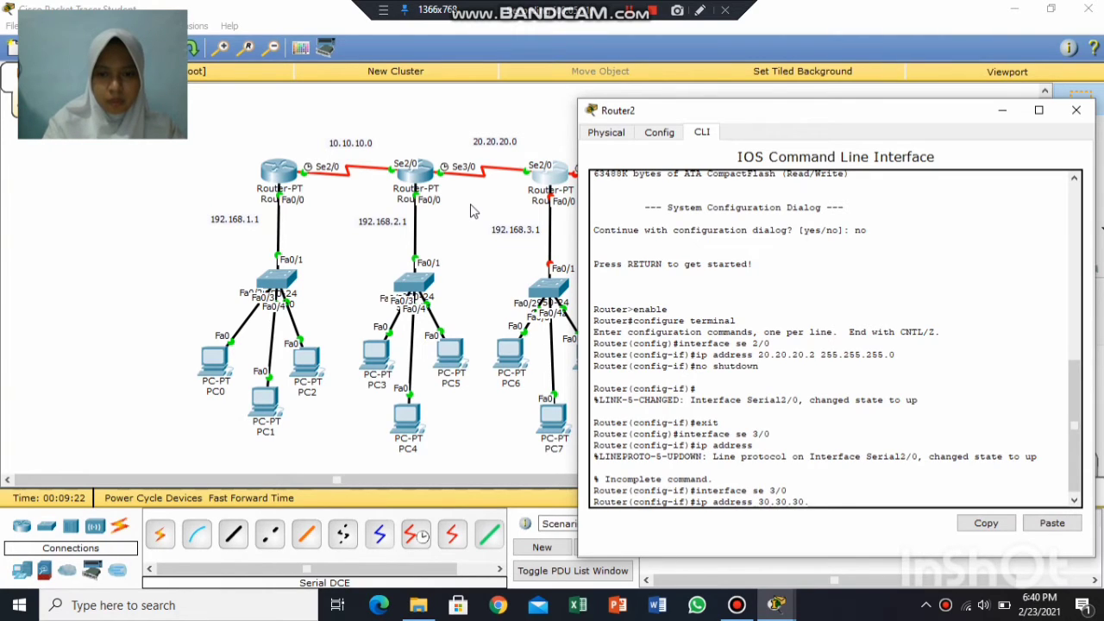
text(1 255)
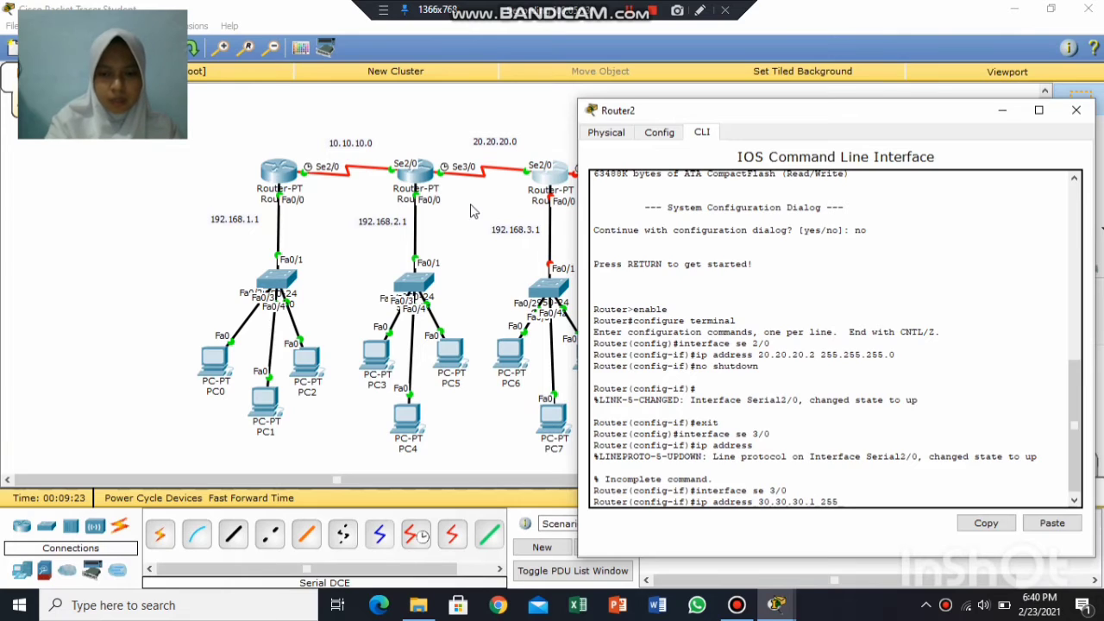
text(.255.255.0)
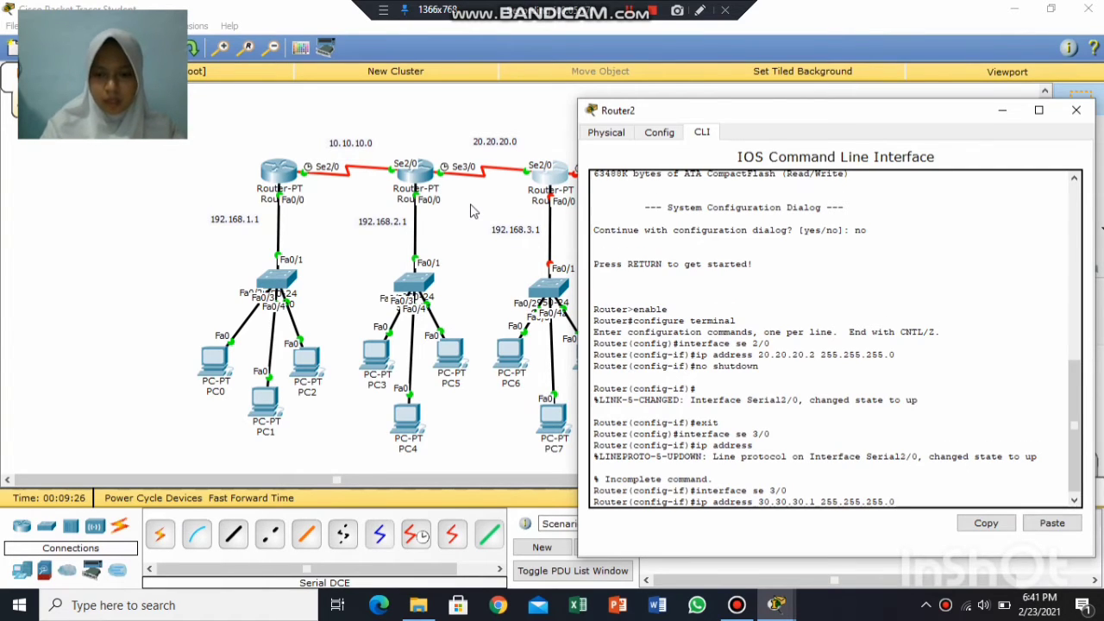
key(Return)
Enable Router2's serial 3/0 interface with no shutdown and exit back to global configuration mode.
text(no shutdown)
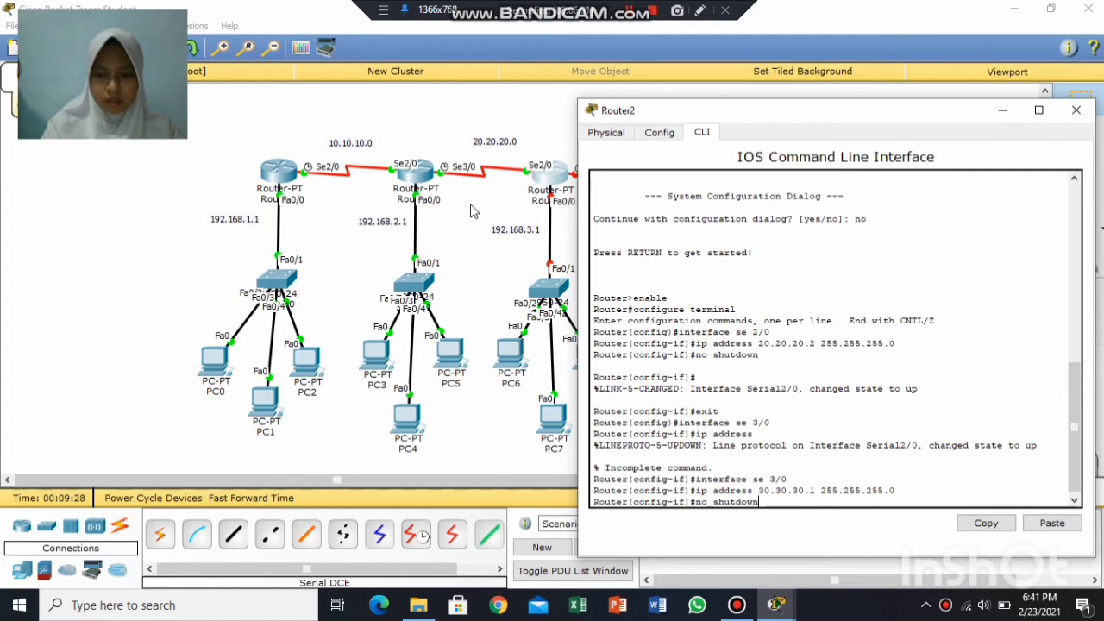
key(Return)
text(exit)
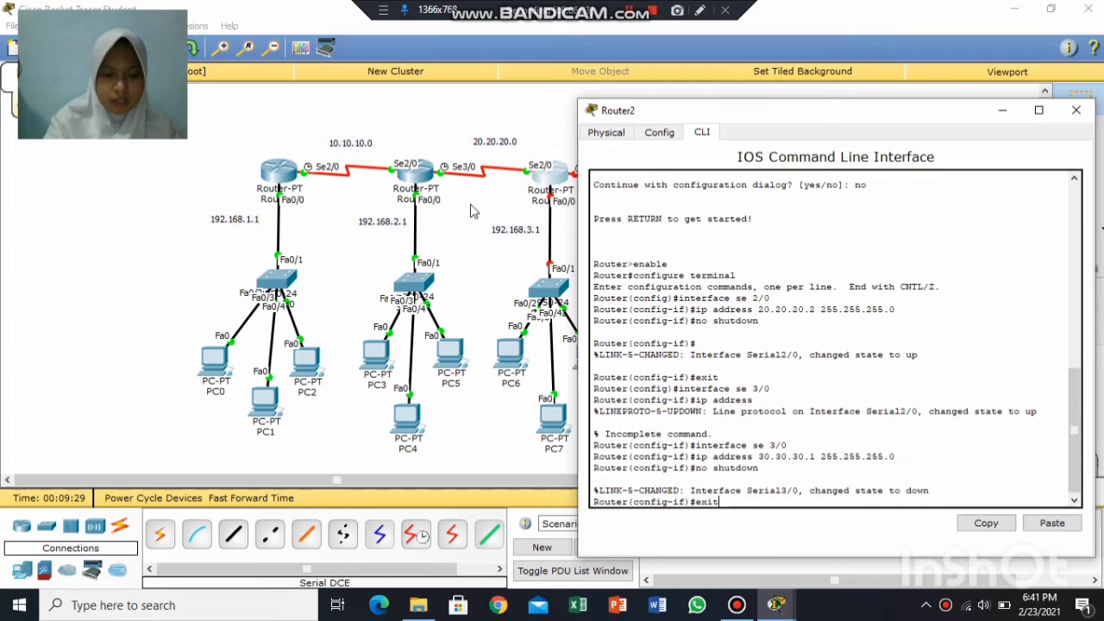
key(Return)
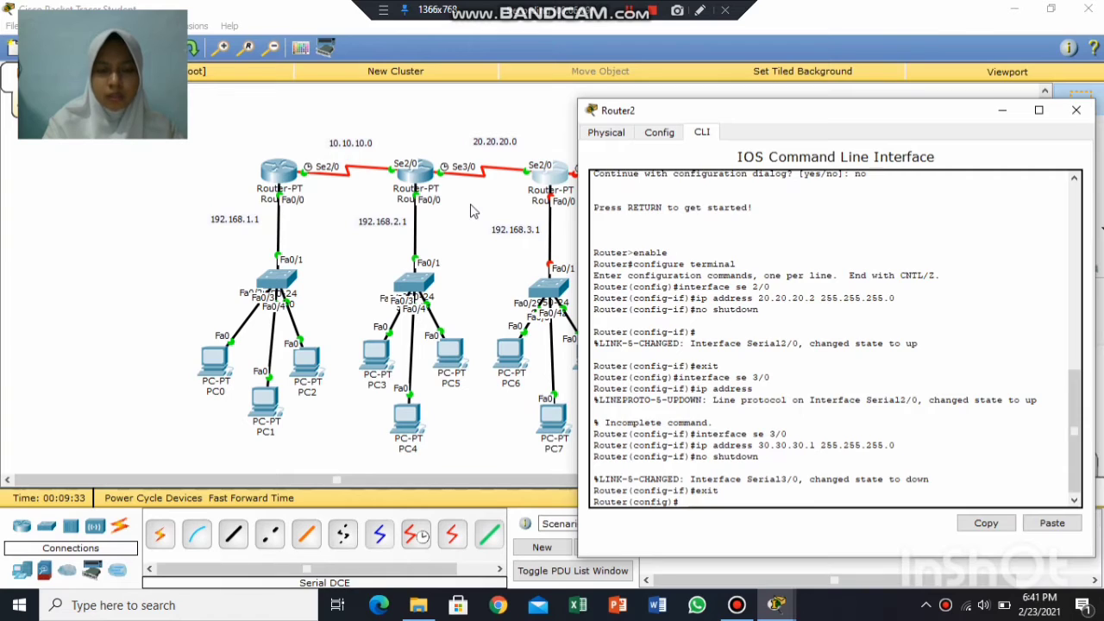
Assign IP address 192.168.3.1 with subnet mask 255.255.255.0 to Router2's FastEthernet 0/0 interface.
text(interface)
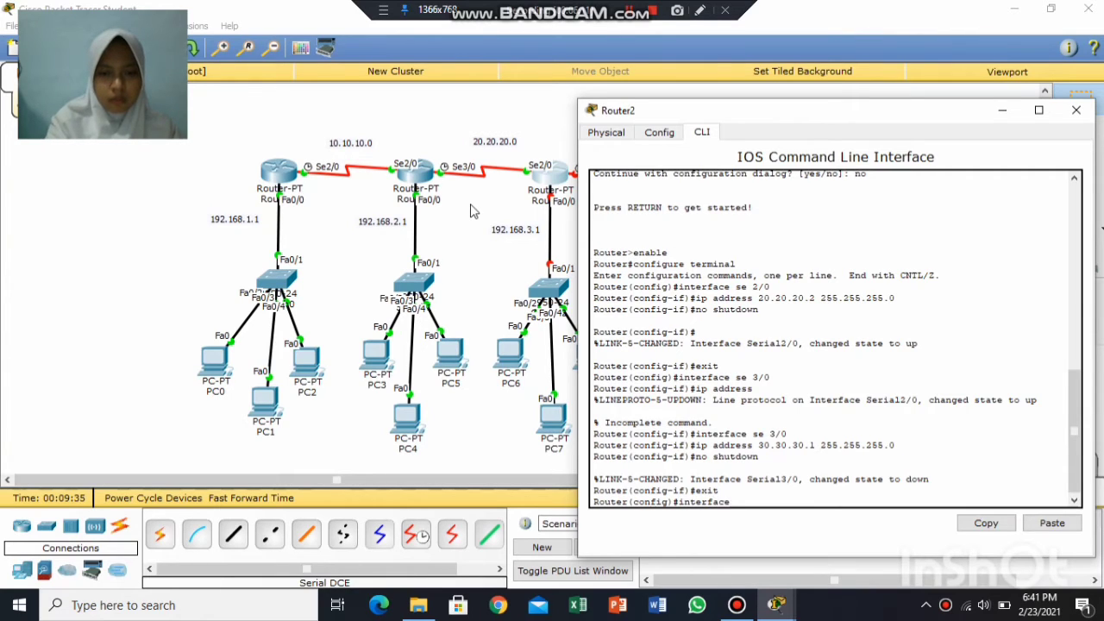
text( fa)
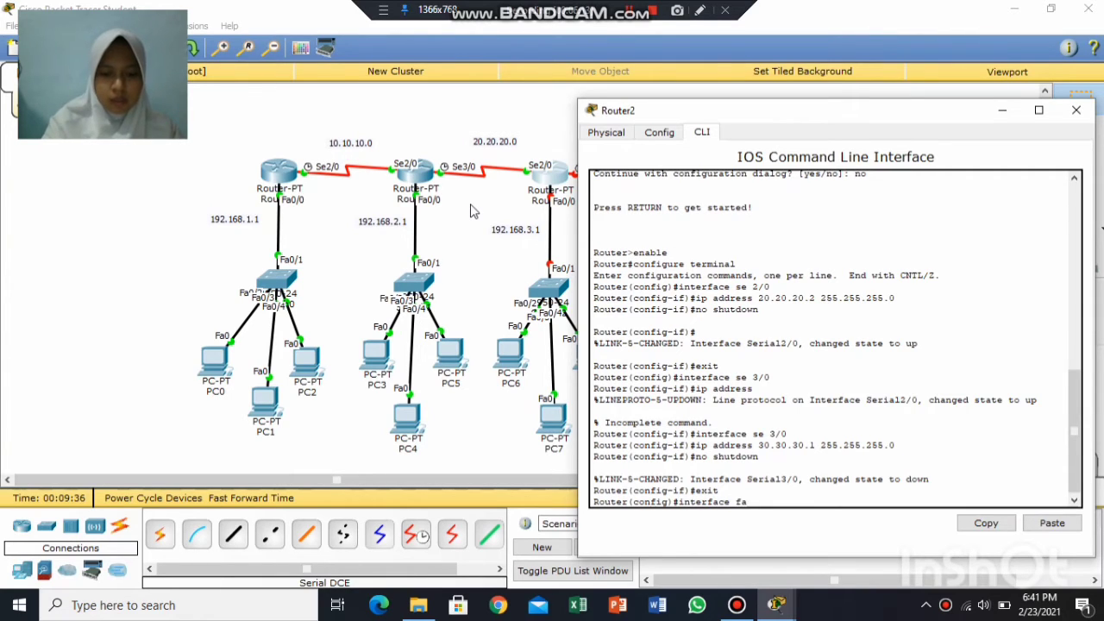
text(0/0)
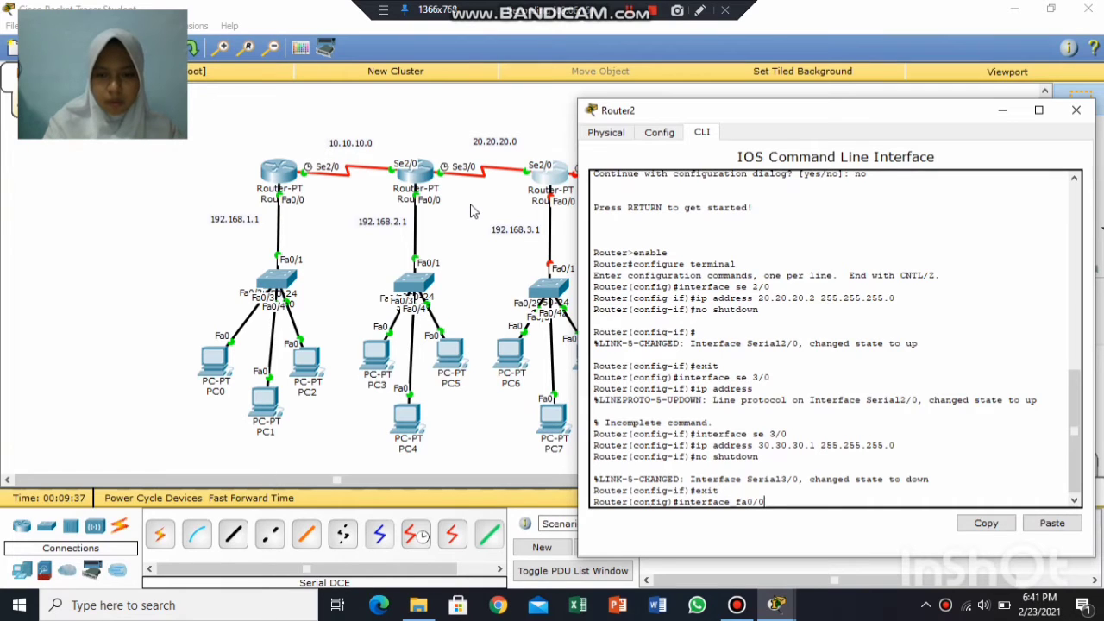
key(Return)
text(ip ad)
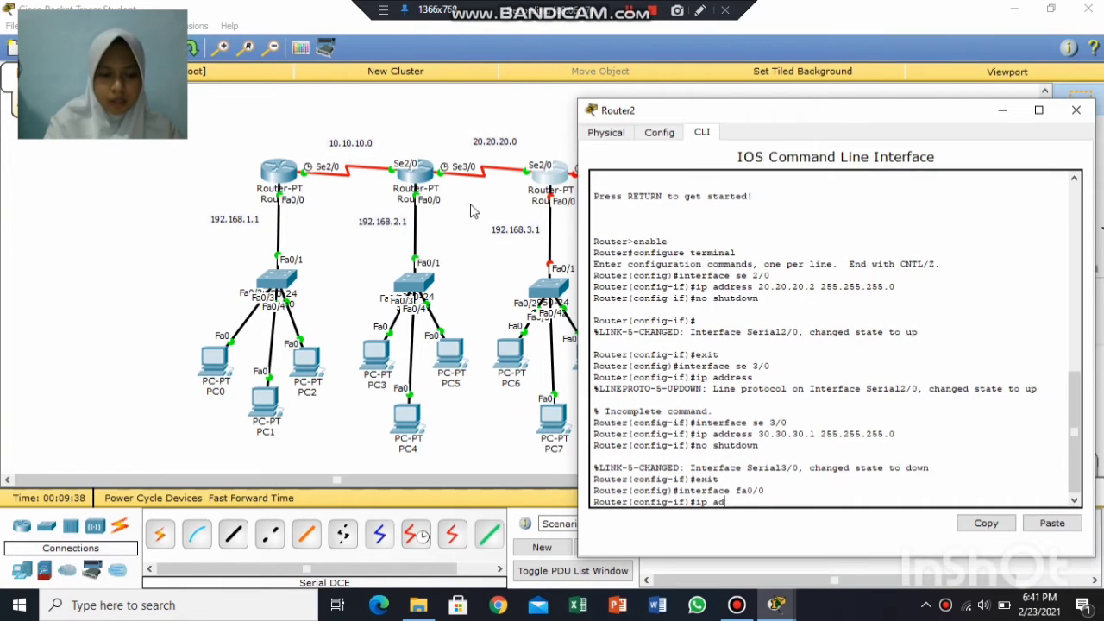
text(dress 192)
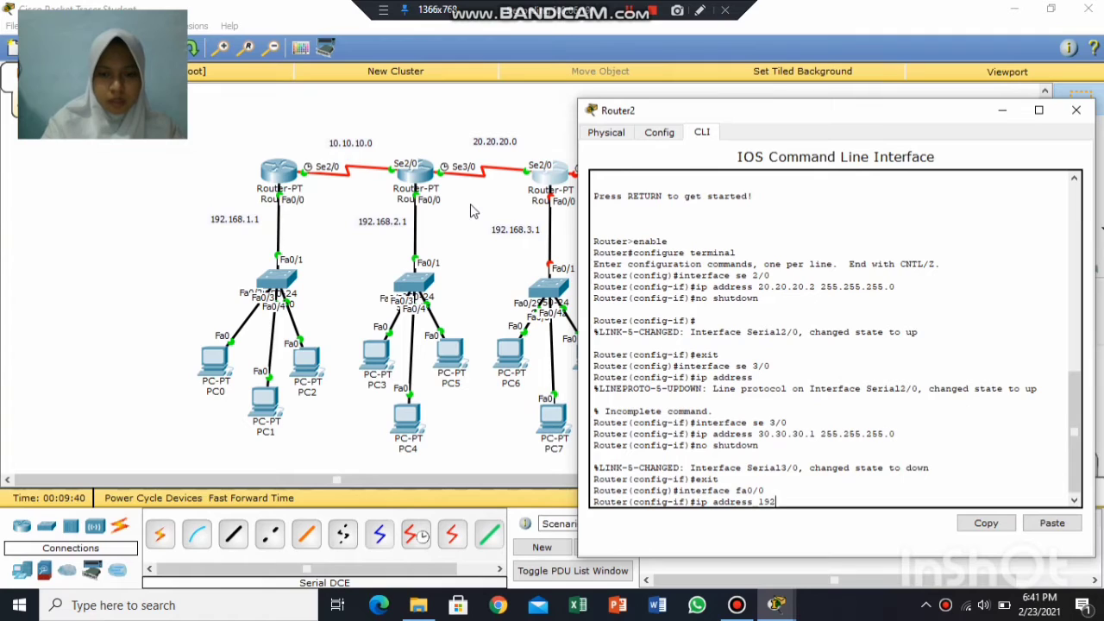
text(.168.3.1 255)
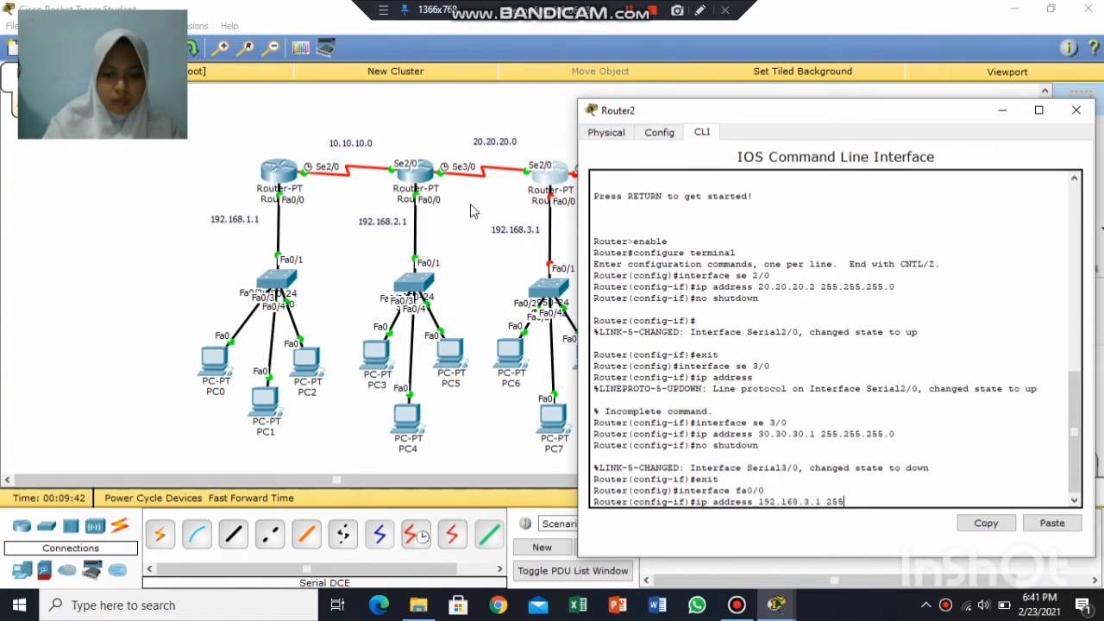
text(.255.255)
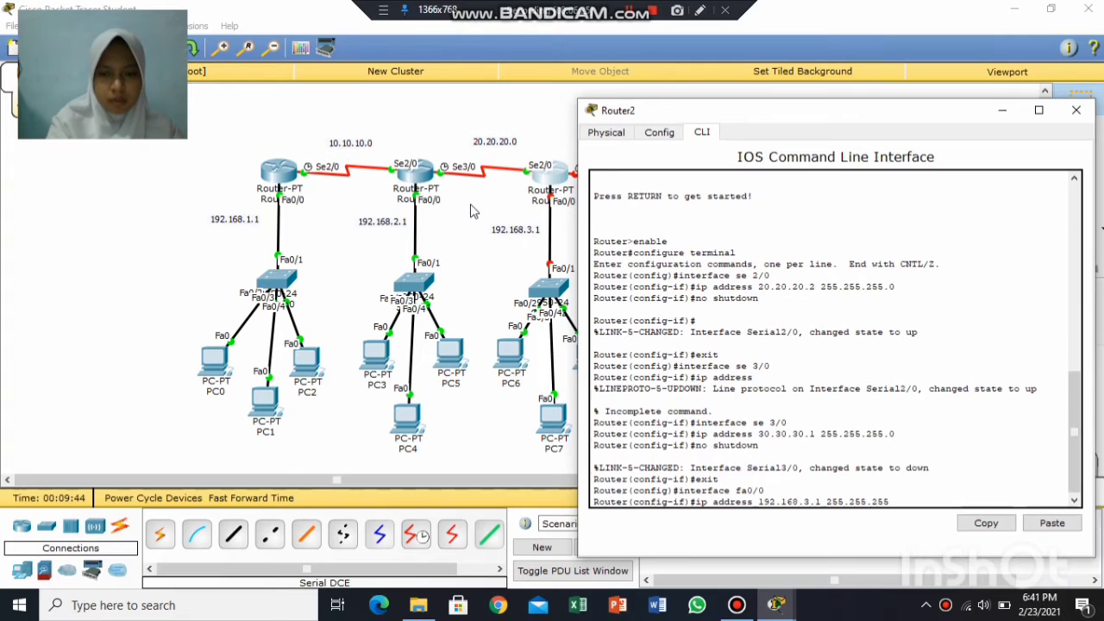
text(.0)
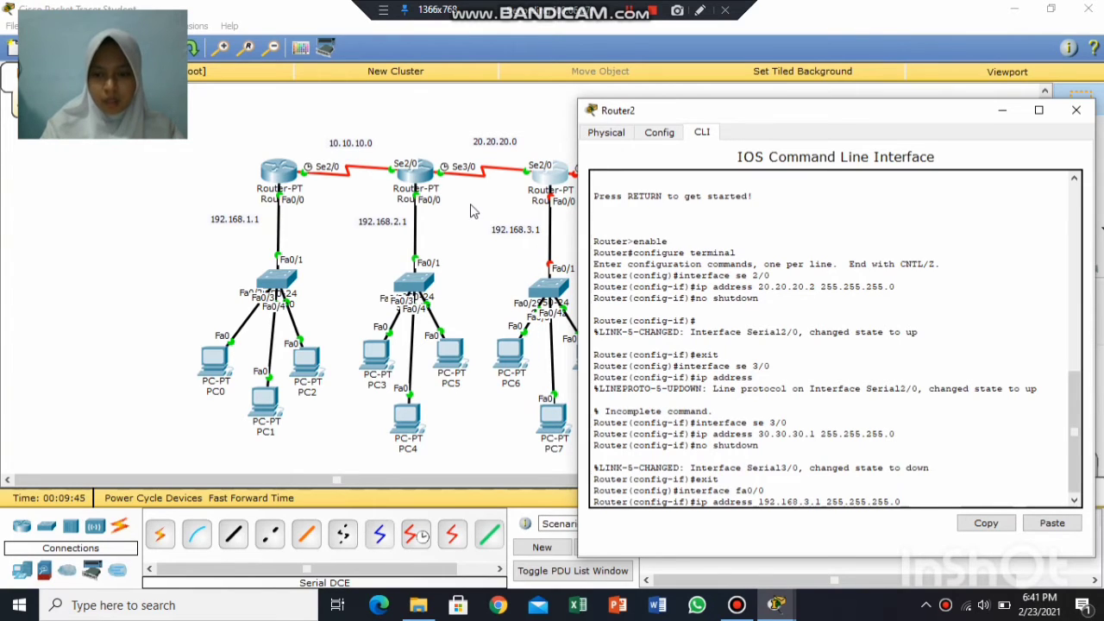
key(Return)
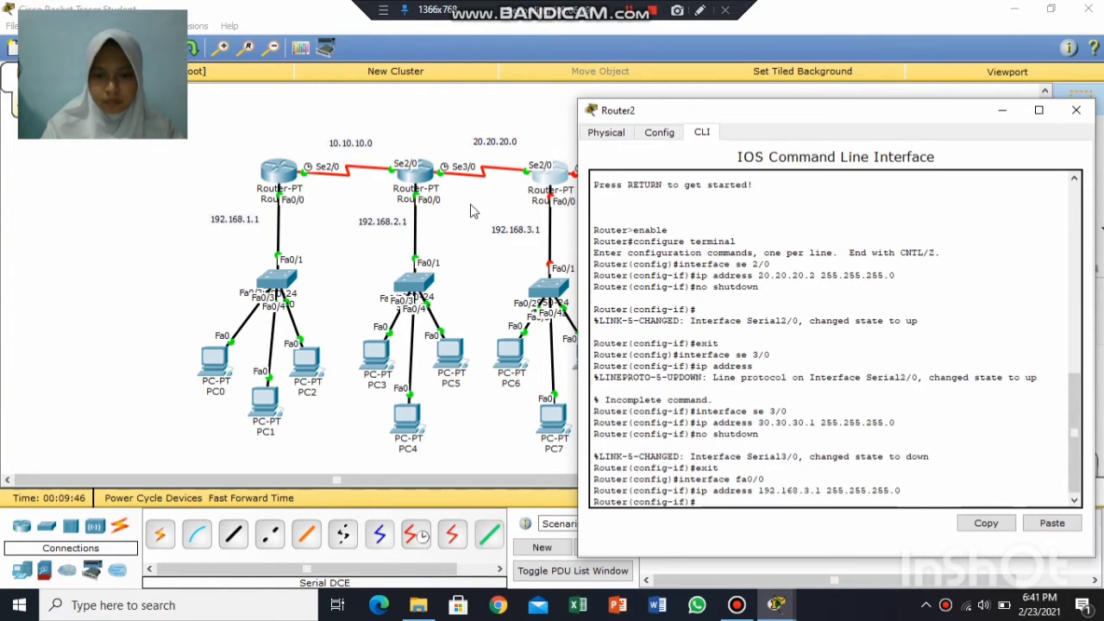
Enable Router2's FastEthernet 0/0 interface with no shutdown, exit interface configuration and close the router's window.
text(no shutdown)
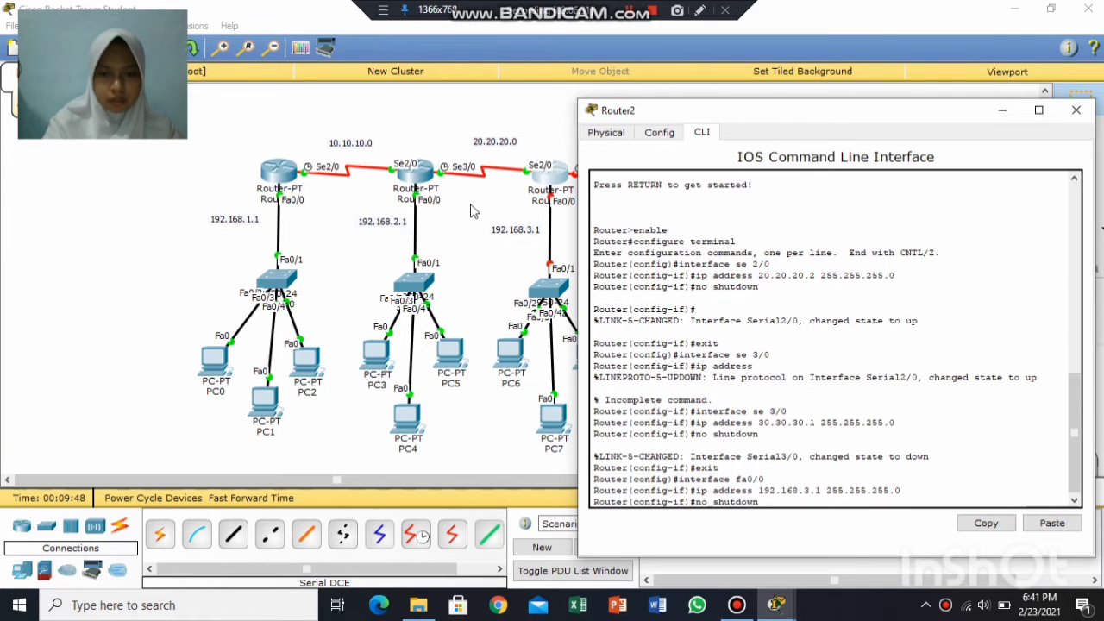
key(Return)
text(exit)
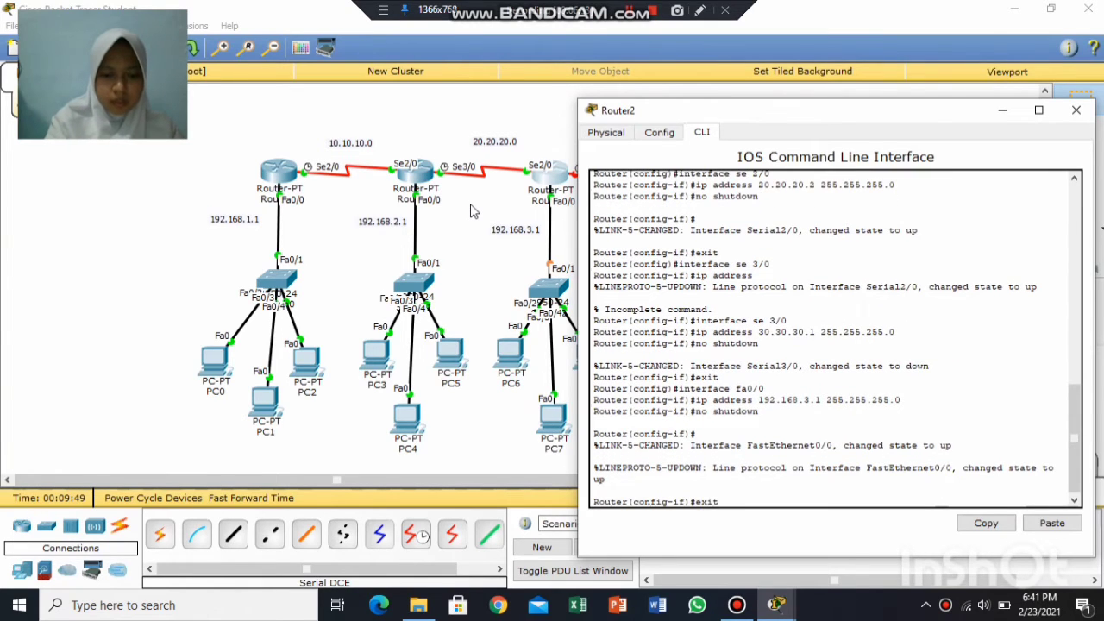
key(Return)
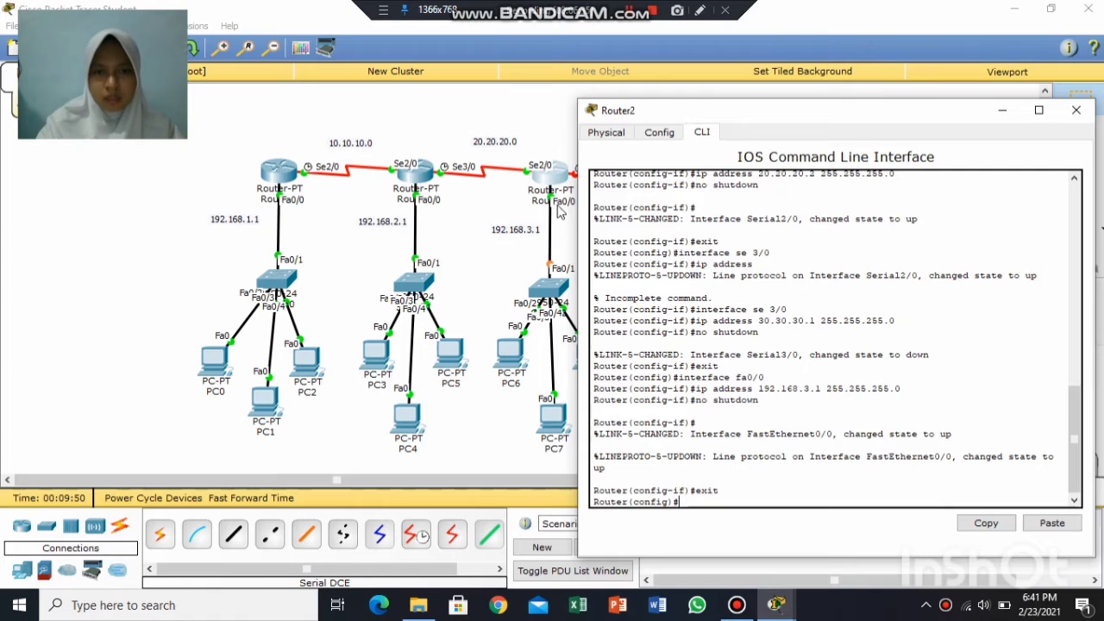
click(1076, 110)
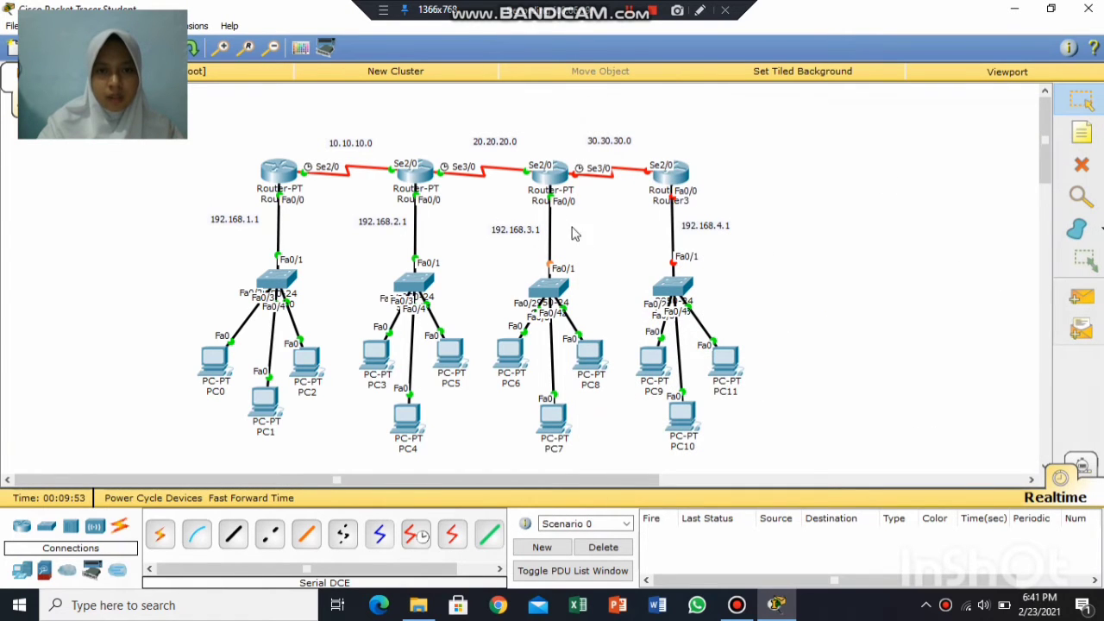
Open Router3's command line beside its part of the topology and answer no to the initial configuration dialog.
click(671, 179)
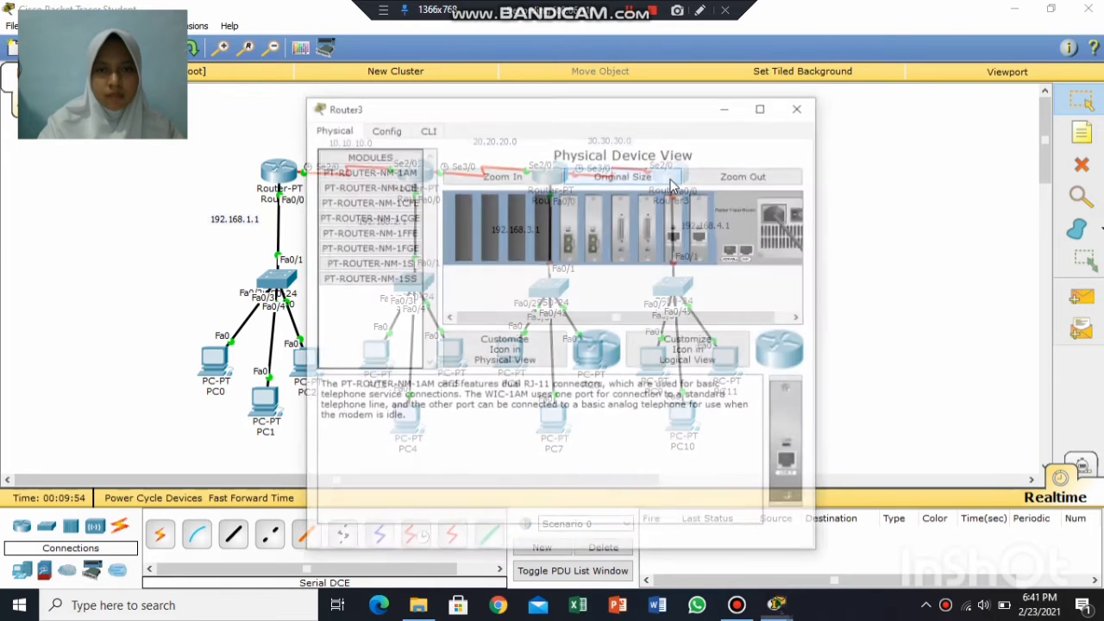
drag(611, 106, 407, 96)
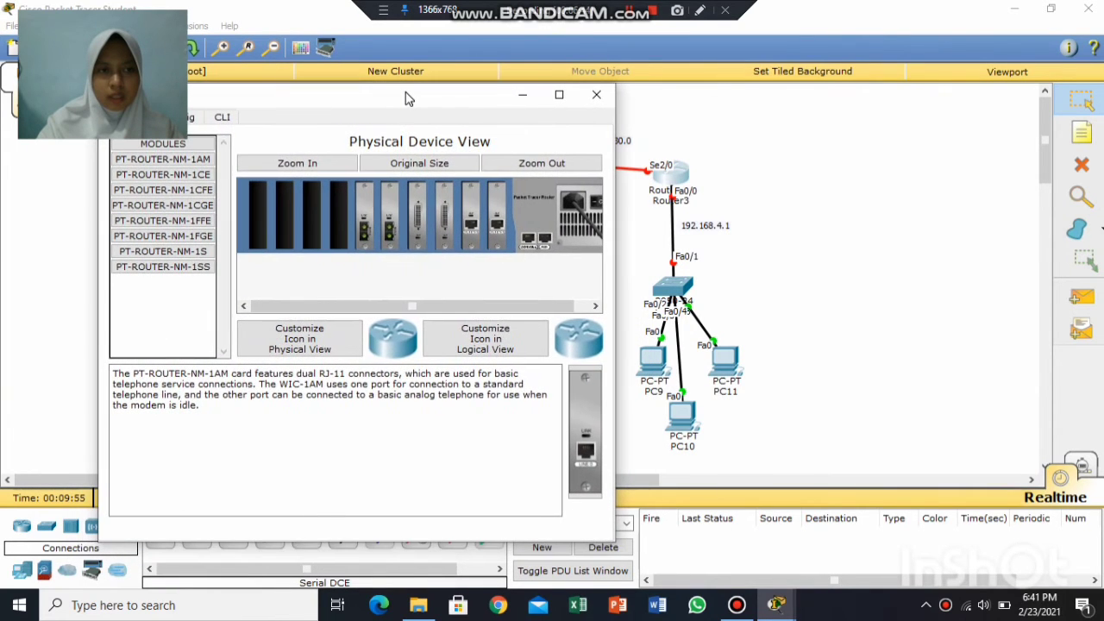
click(229, 116)
text(no)
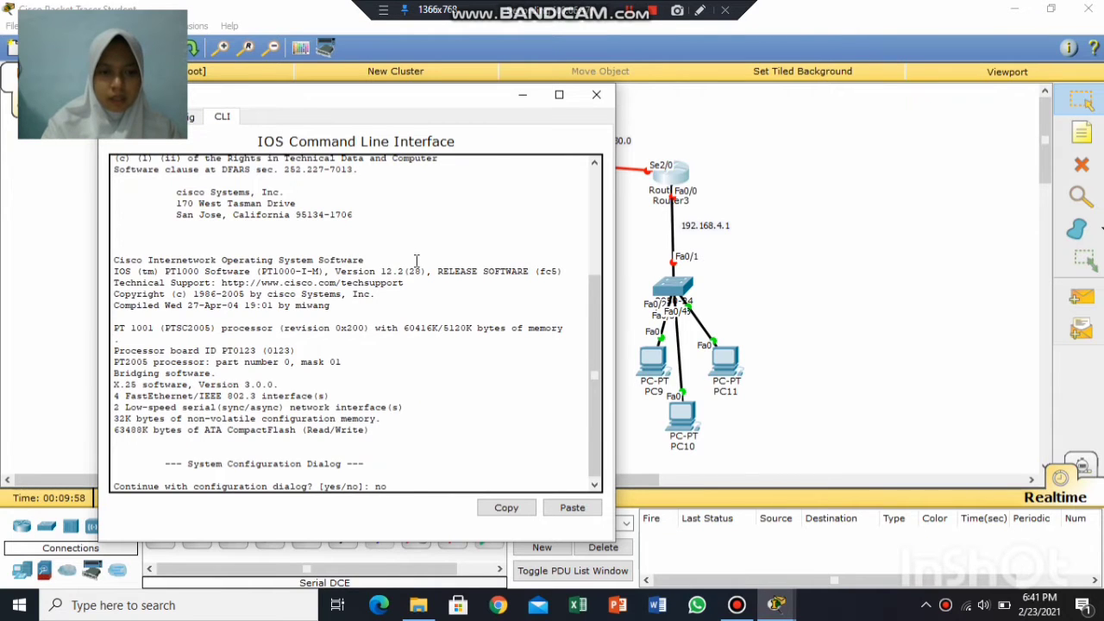
key(Return)
key(Return)
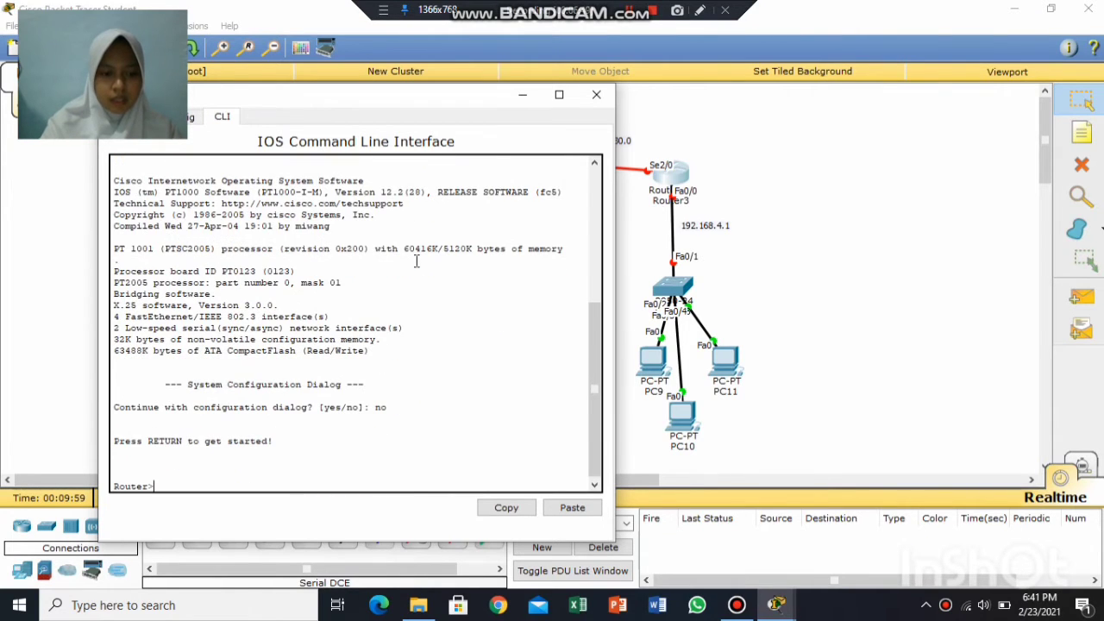
Enter privileged mode on Router3 with enable and switch to global configuration mode with configure terminal.
text(enable)
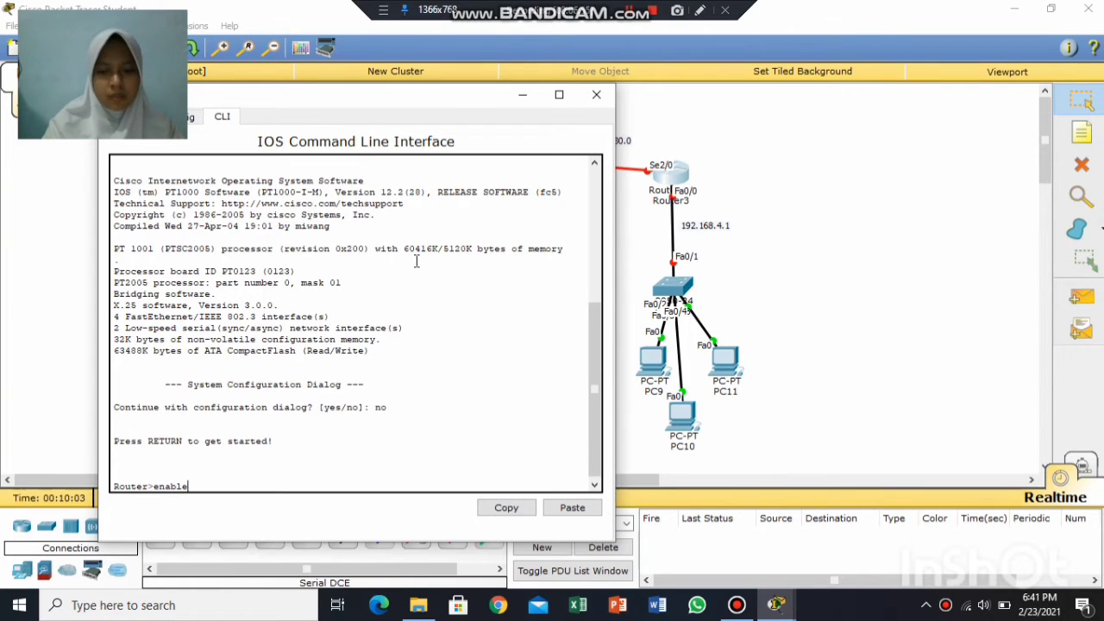
key(Return)
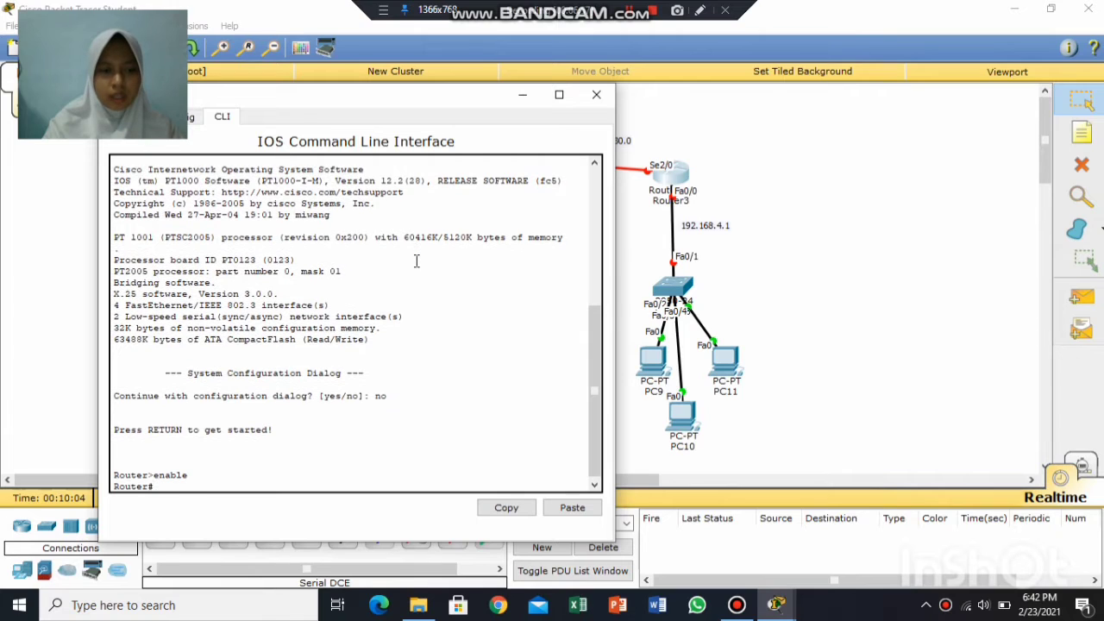
text(co)
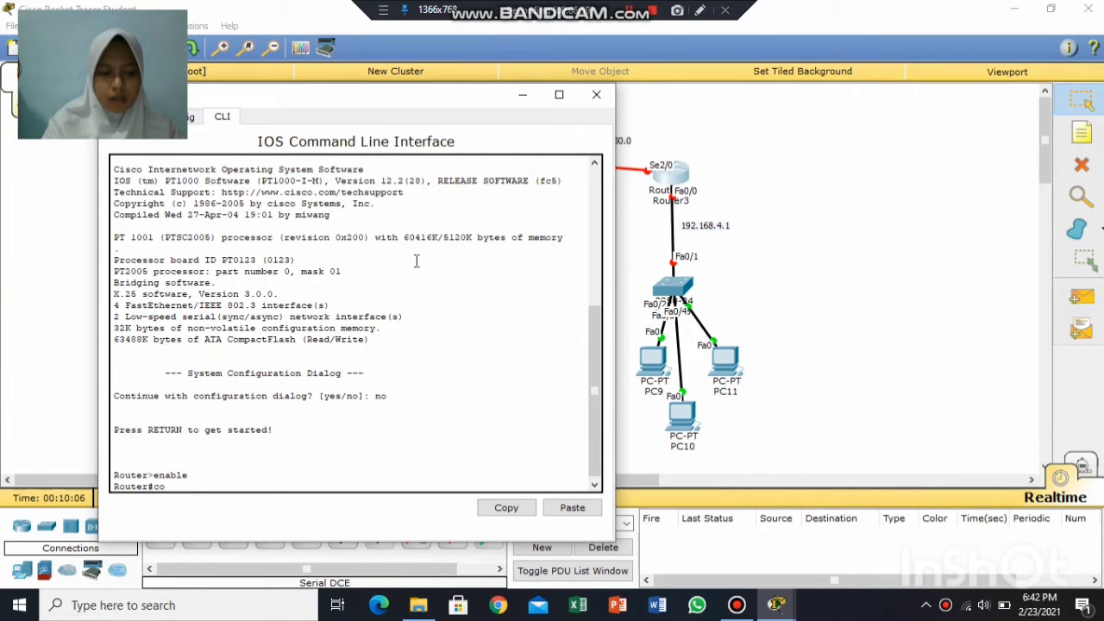
text(nfigure terminal)
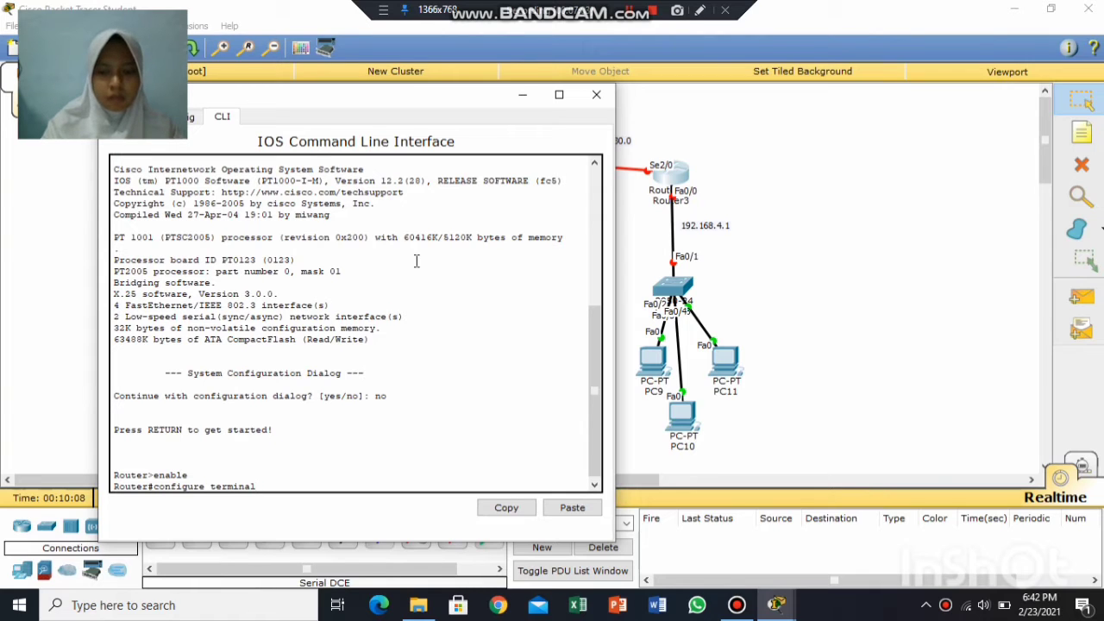
key(Return)
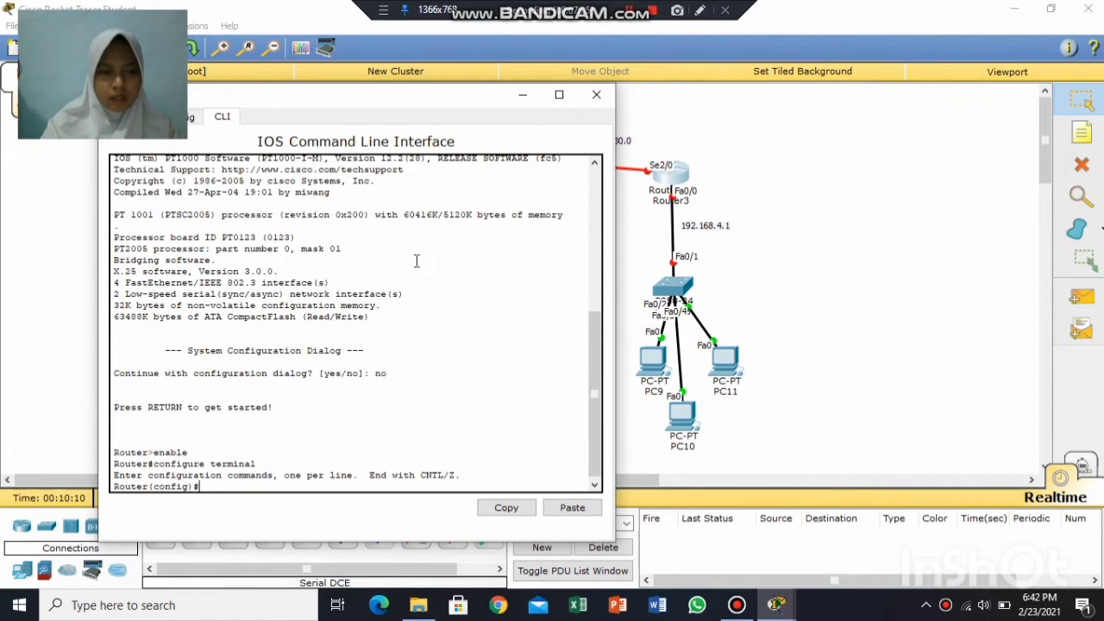
Assign IP address 30.30.30.2 with subnet mask 255.255.255.0 to Router3's serial 2/0 interface.
text(interface)
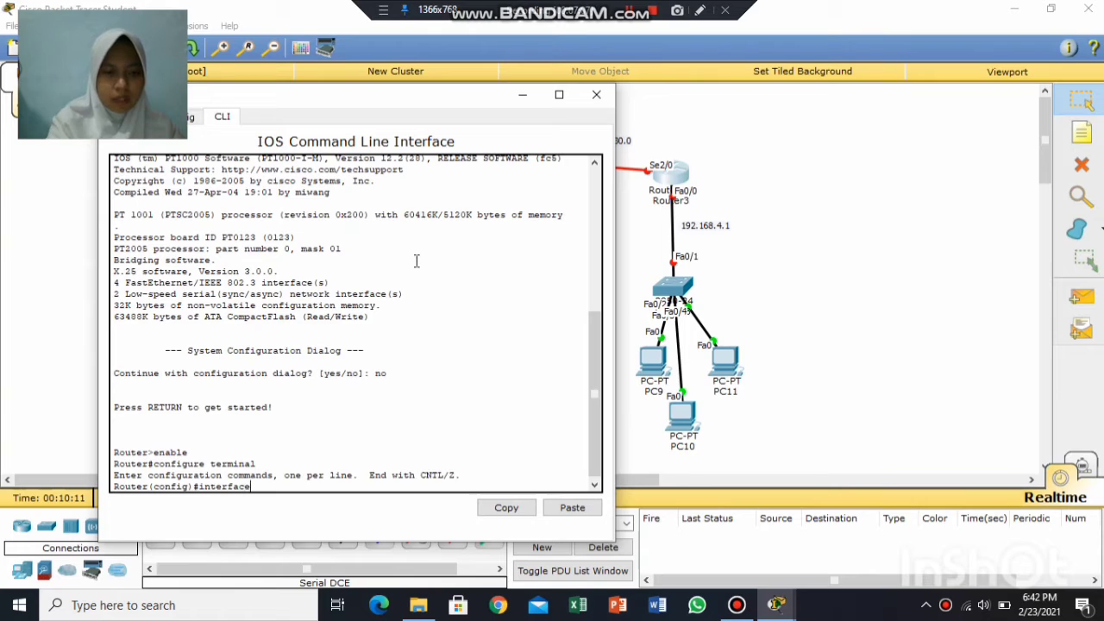
text( se)
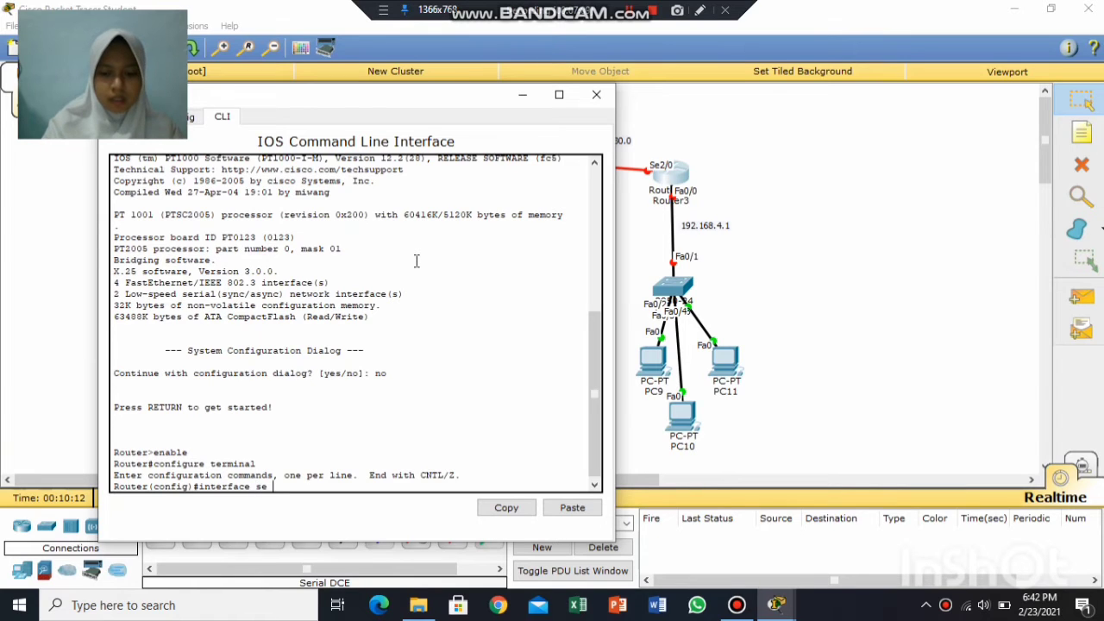
text( 2)
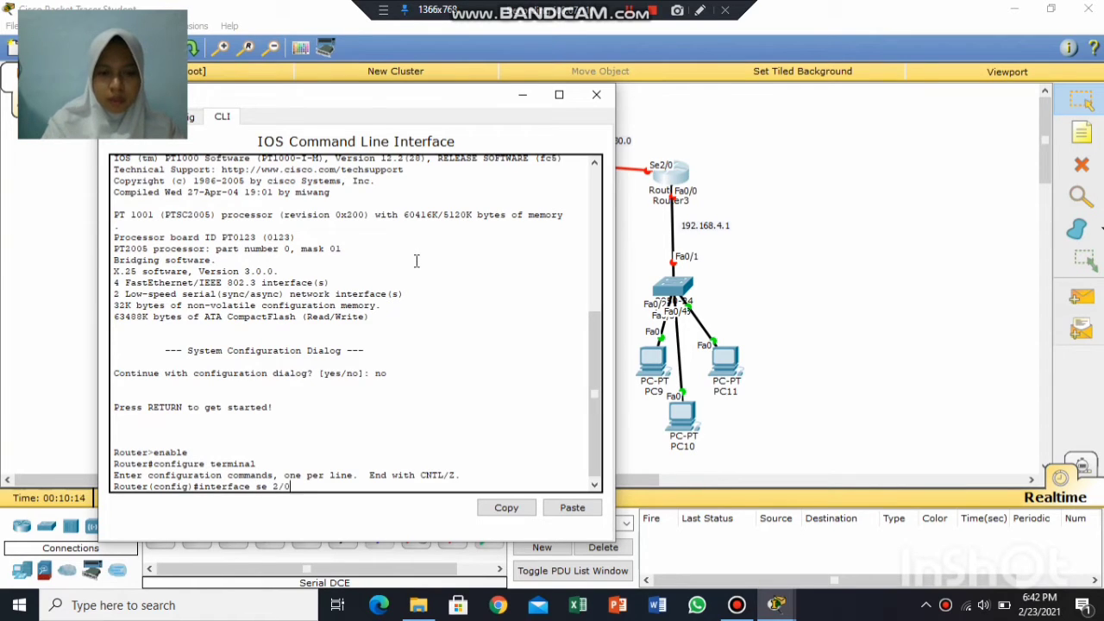
text(/0)
key(Return)
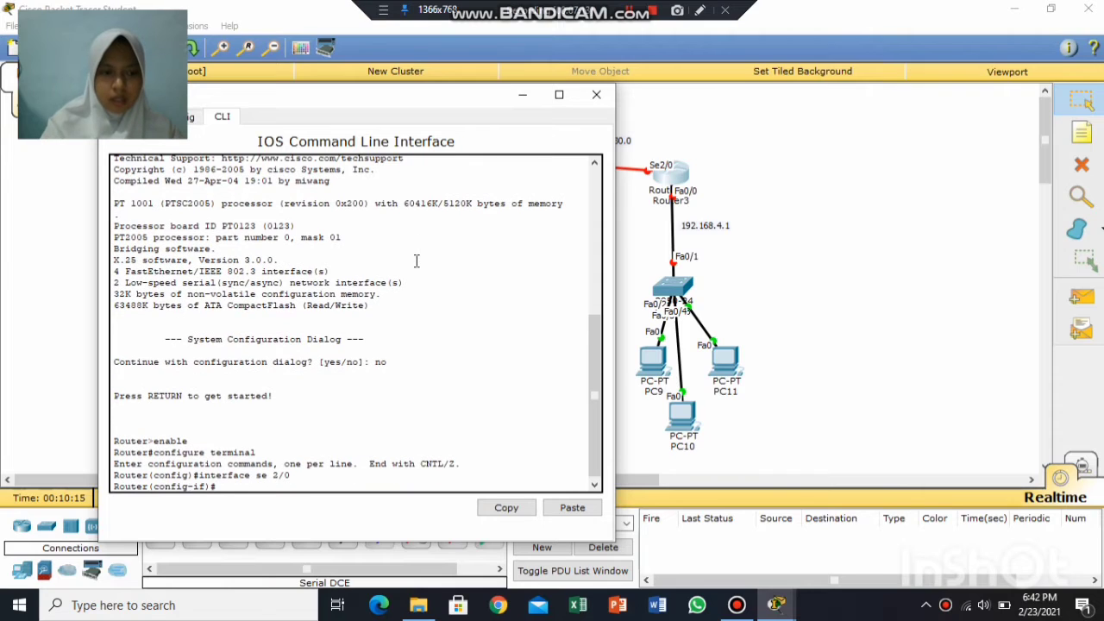
text(ip addre)
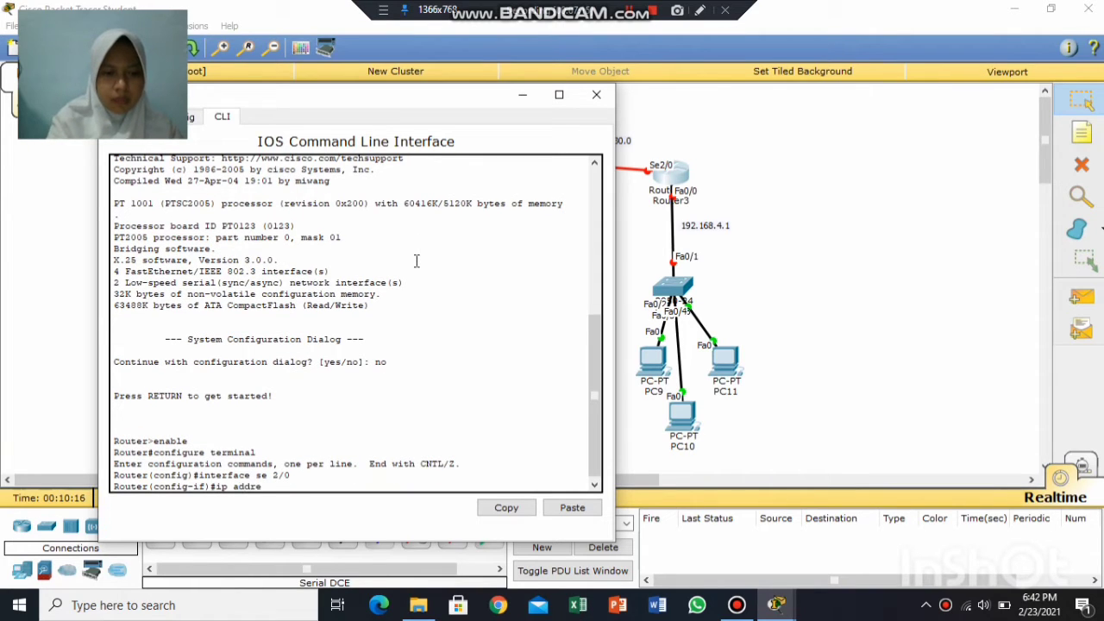
text(ss 30.30.30.)
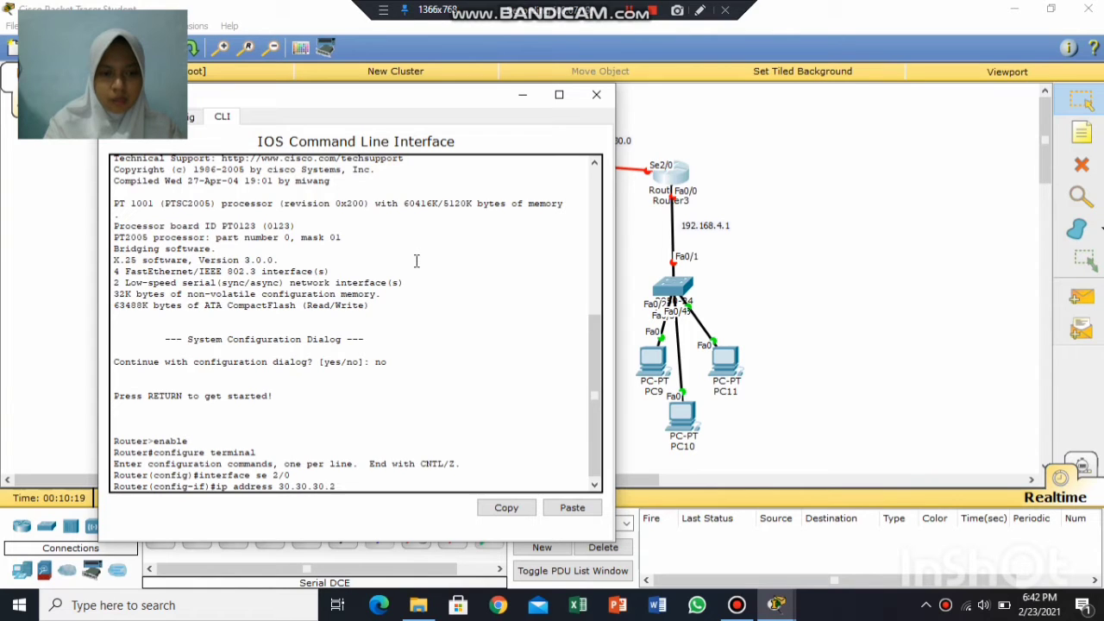
text(2 255.)
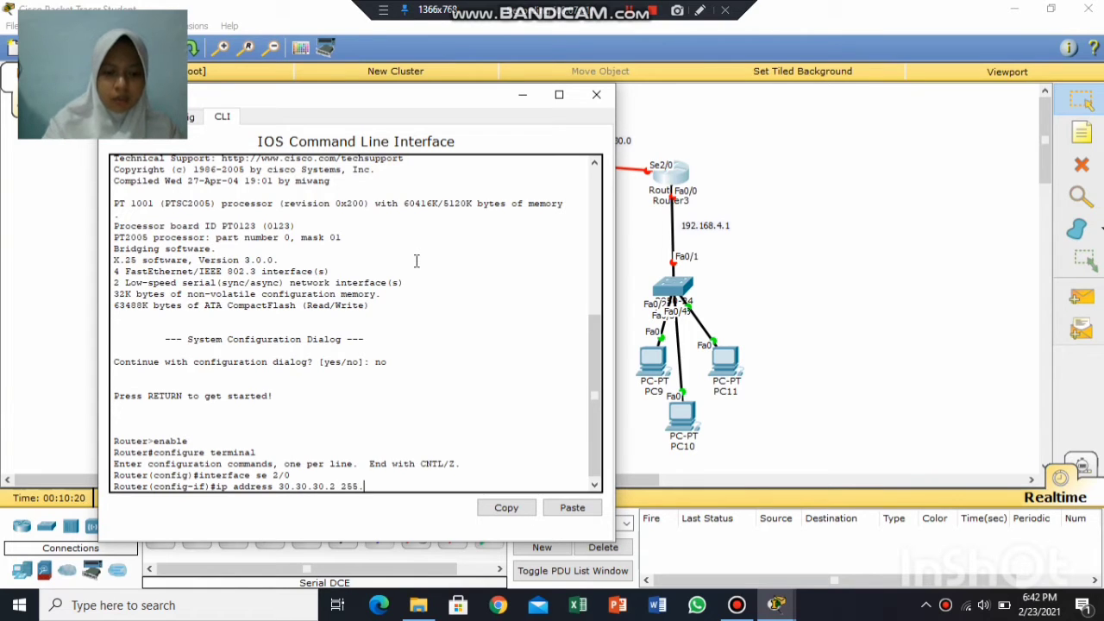
text(255.255.0)
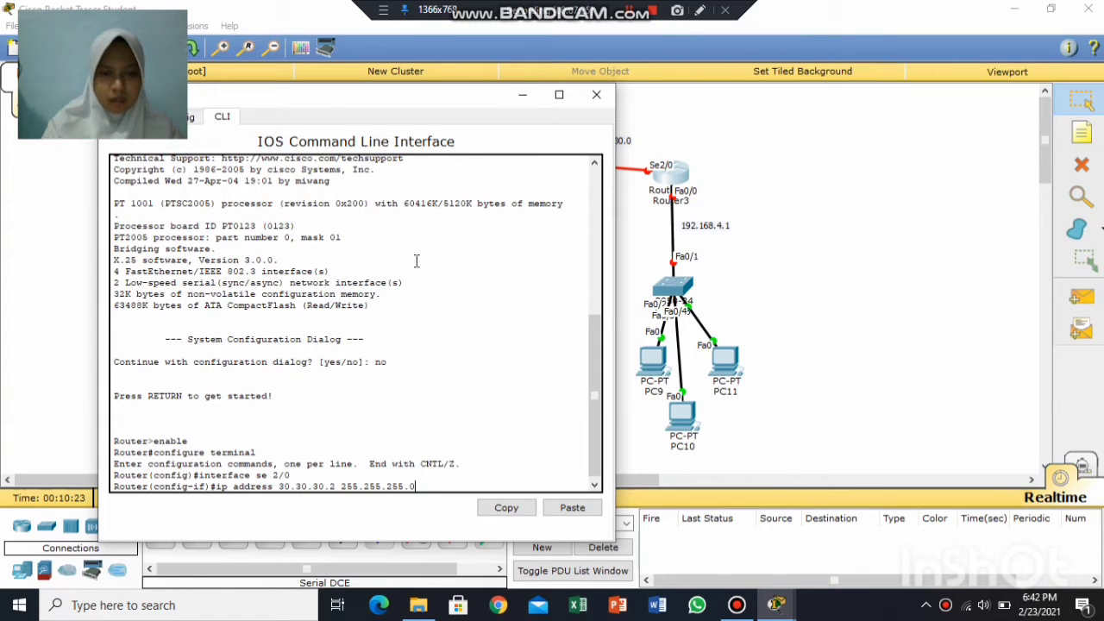
key(Return)
Enable Router3's serial 2/0 interface with no shutdown and exit back to global configuration mode.
text(no )
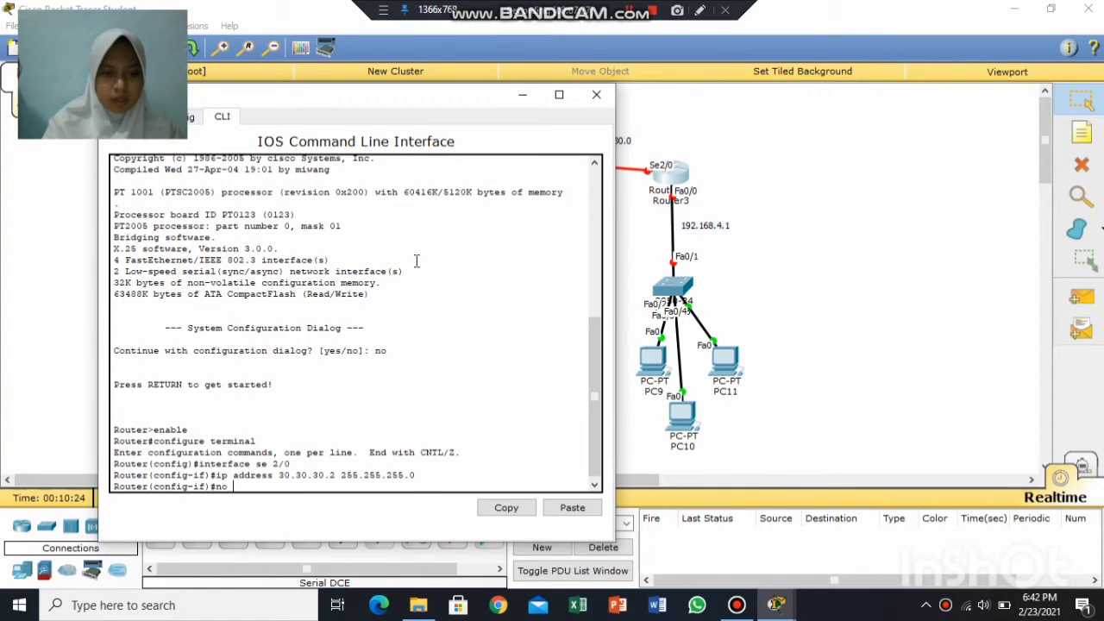
text(shutdown)
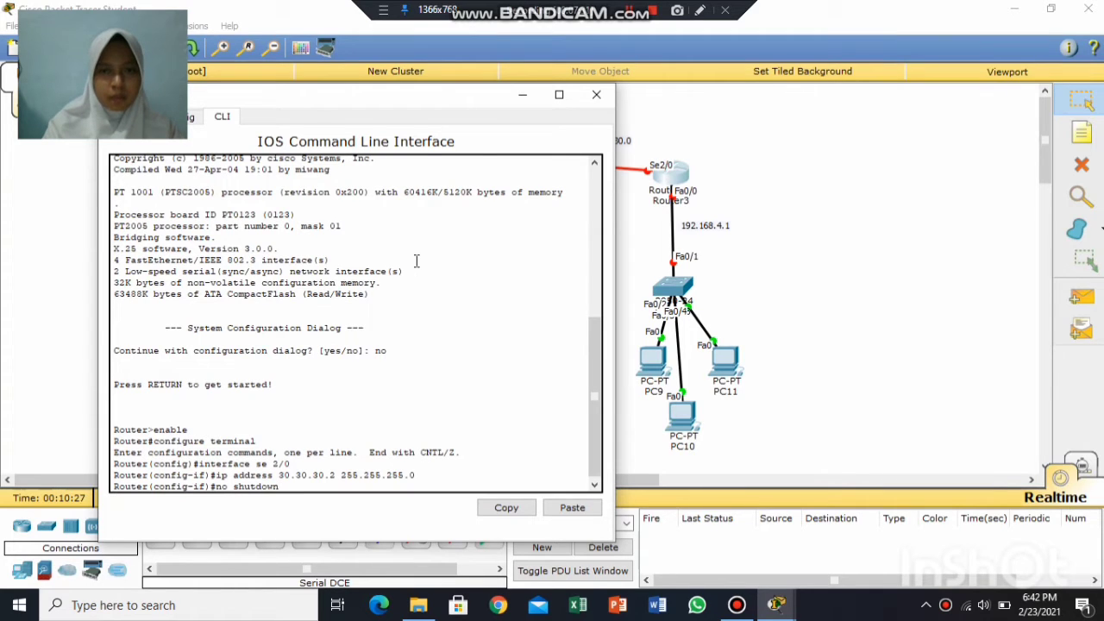
key(Return)
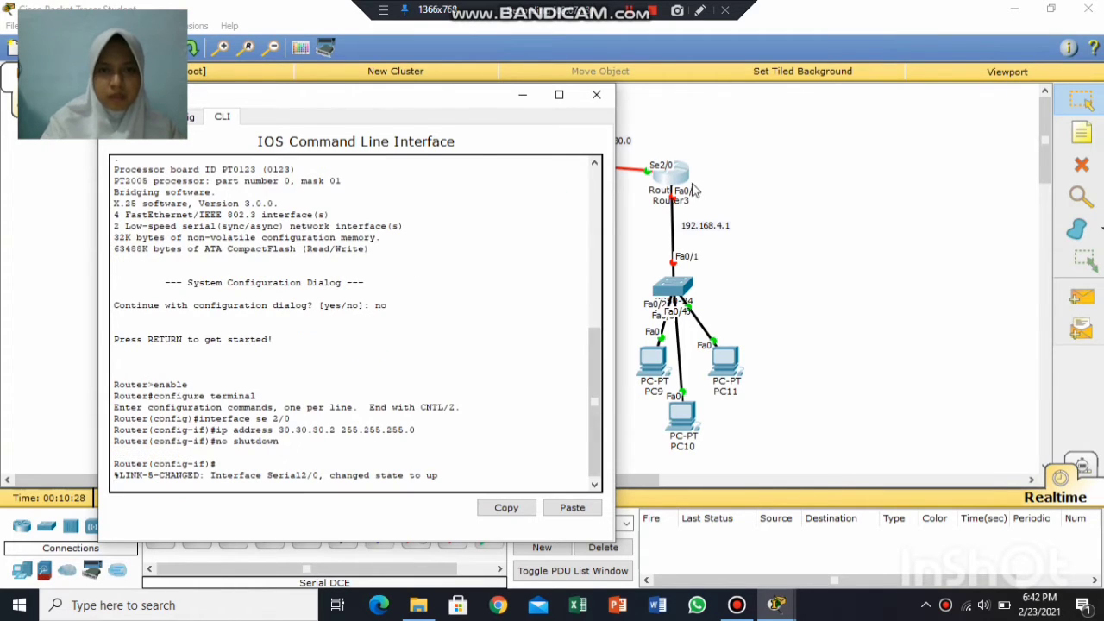
key(Return)
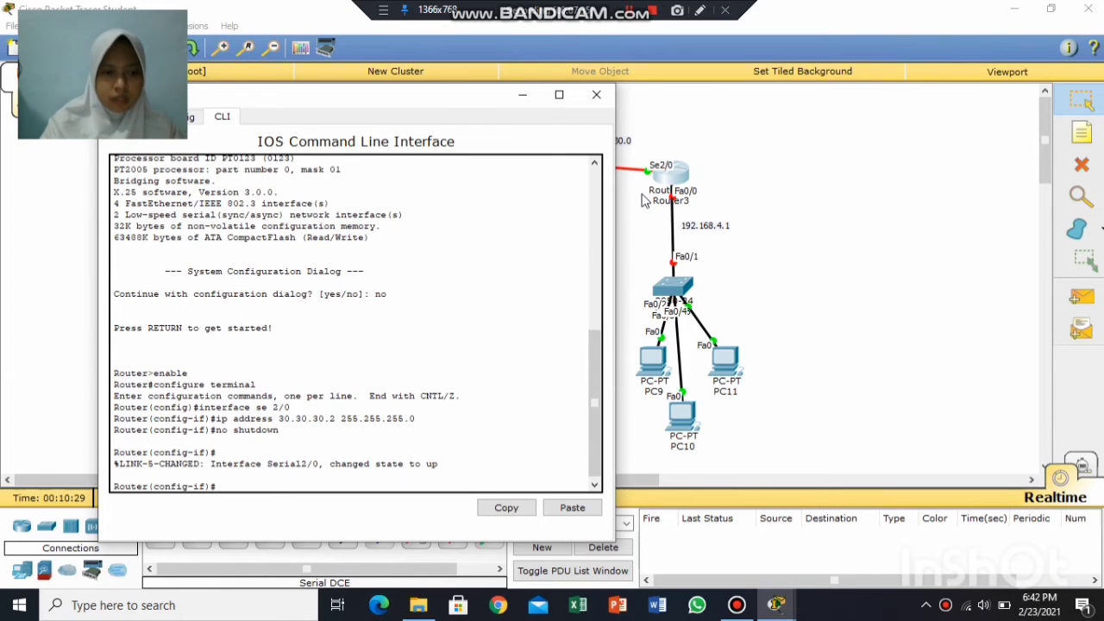
text(exit)
key(Return)
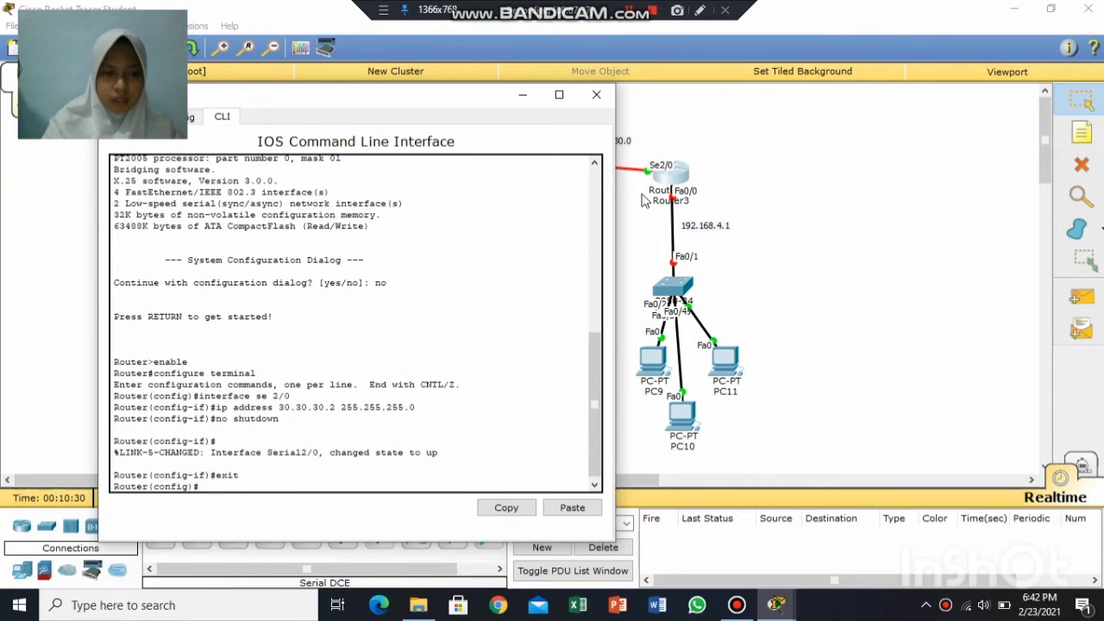
text(i)
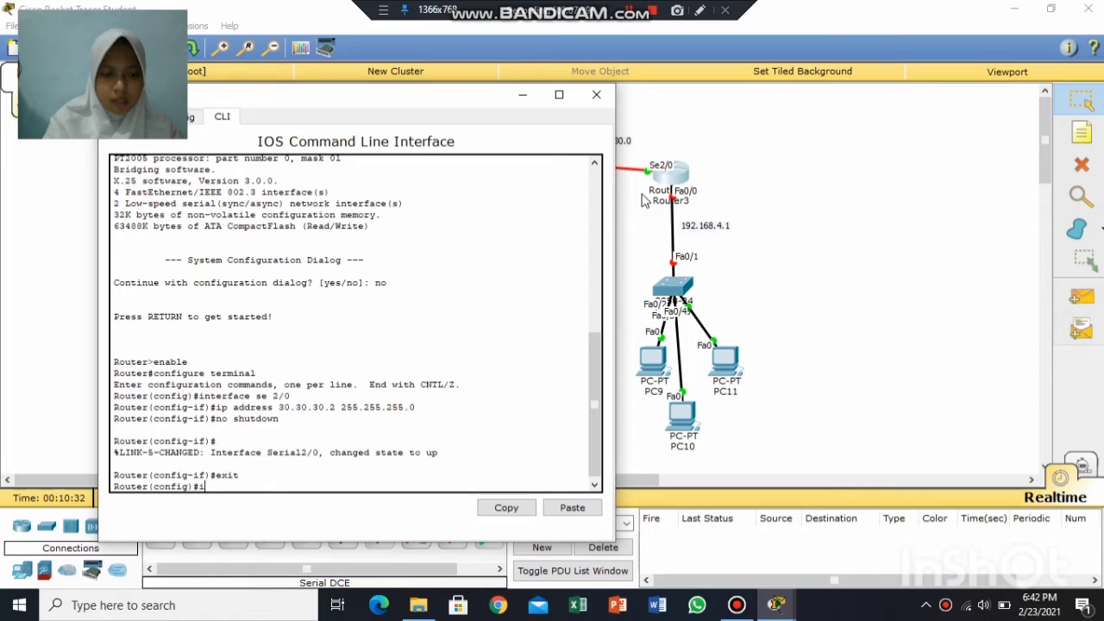
text(pnterface)
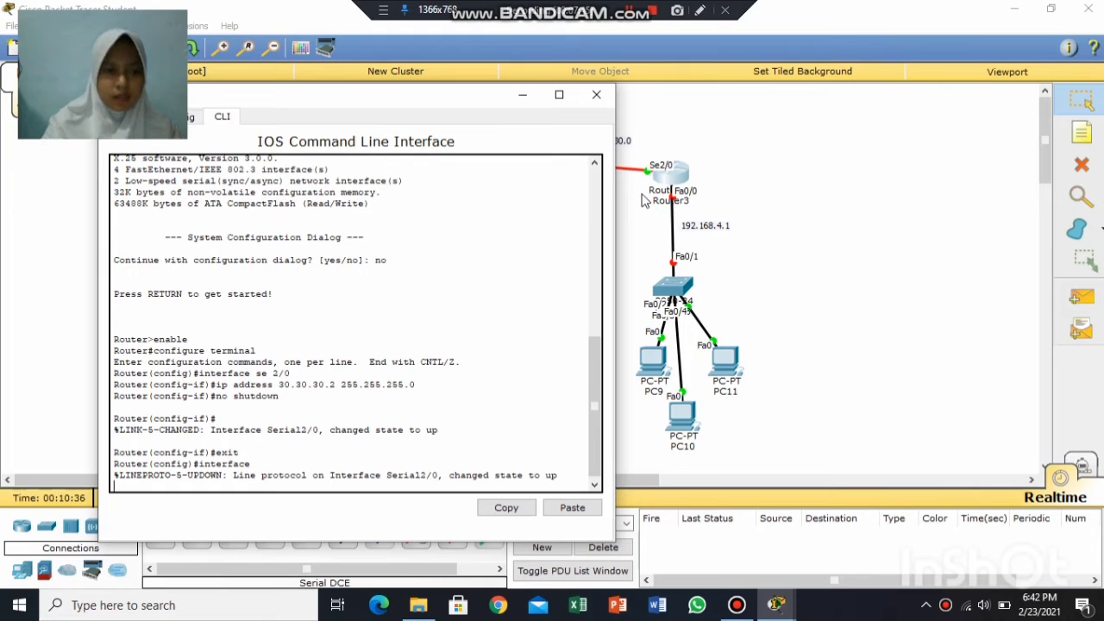
key(Return)
Assign IP address 192.168.4.1 with its subnet mask to Router3's FastEthernet 0/0 interface.
text(inter)
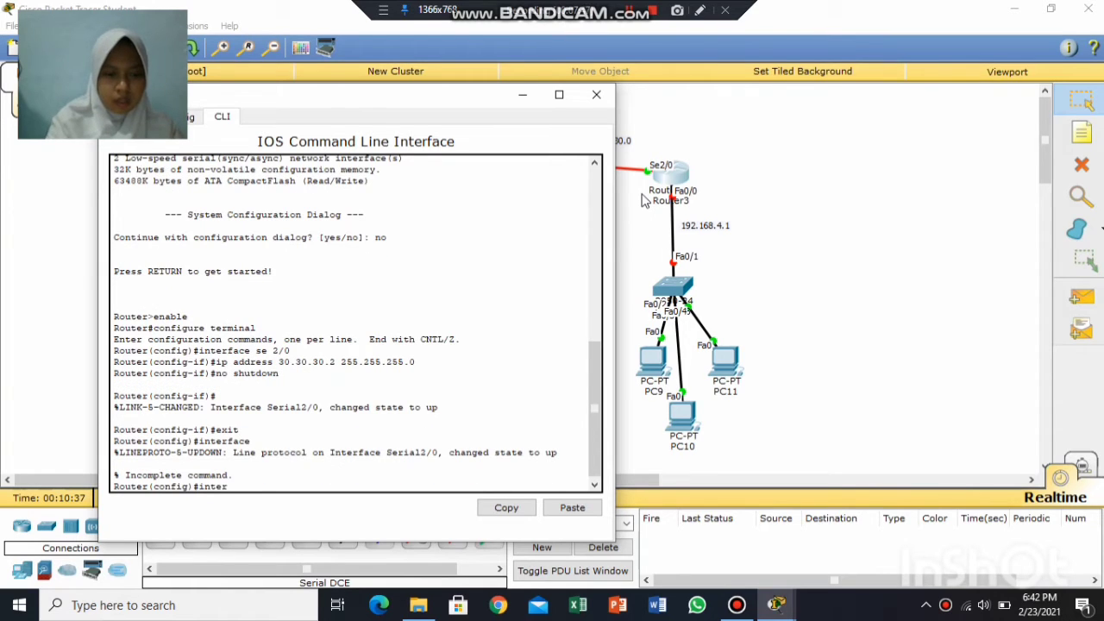
text(face fa0/0)
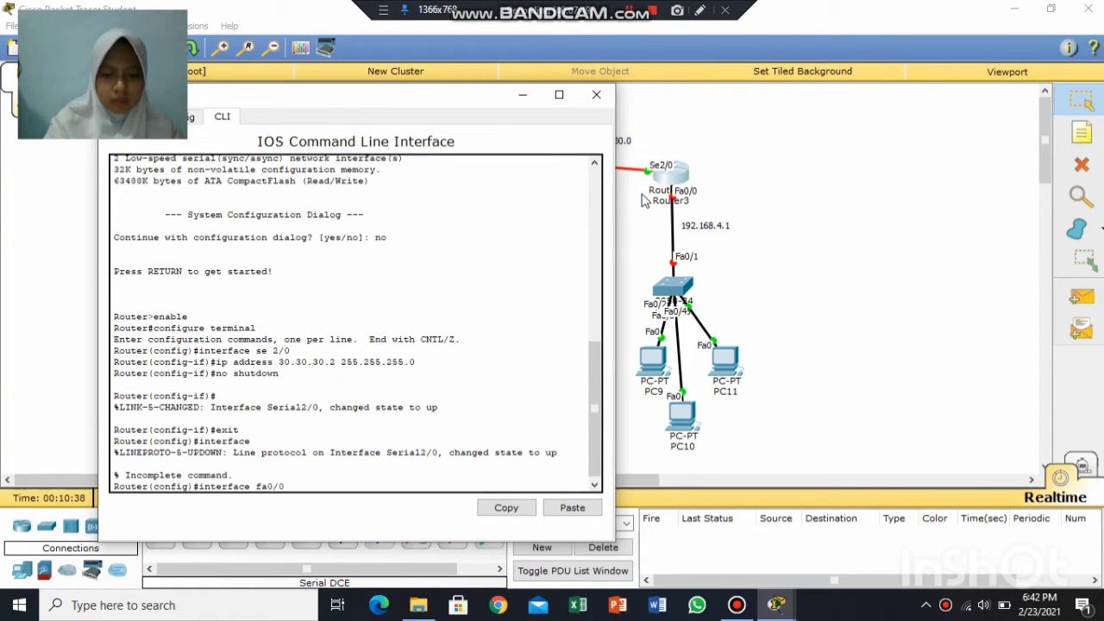
key(Return)
text(ip)
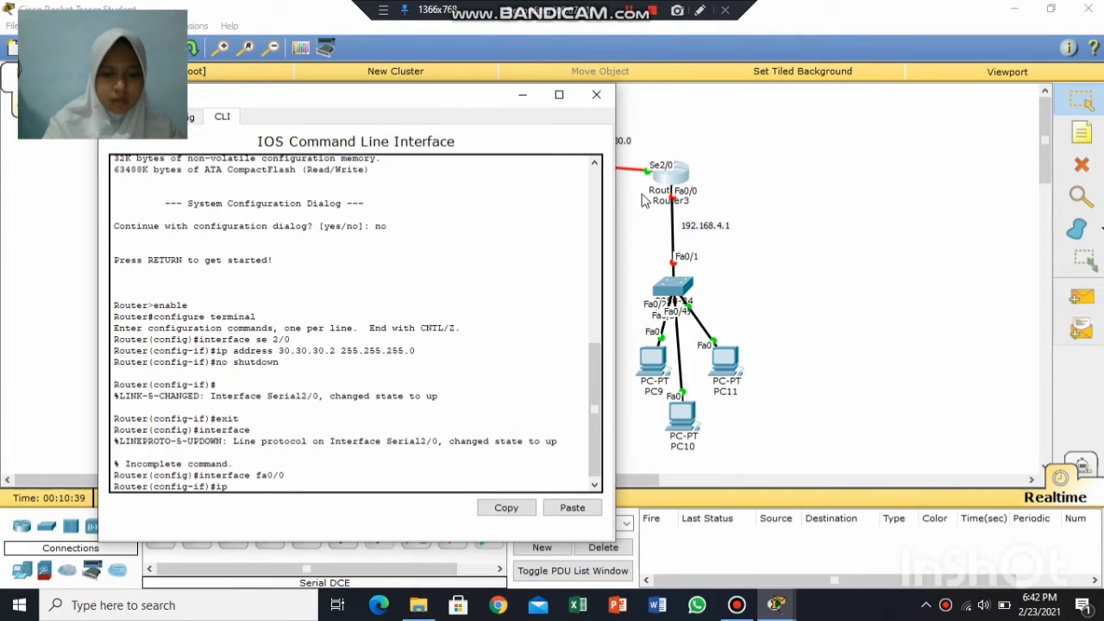
text( address 192.168.4)
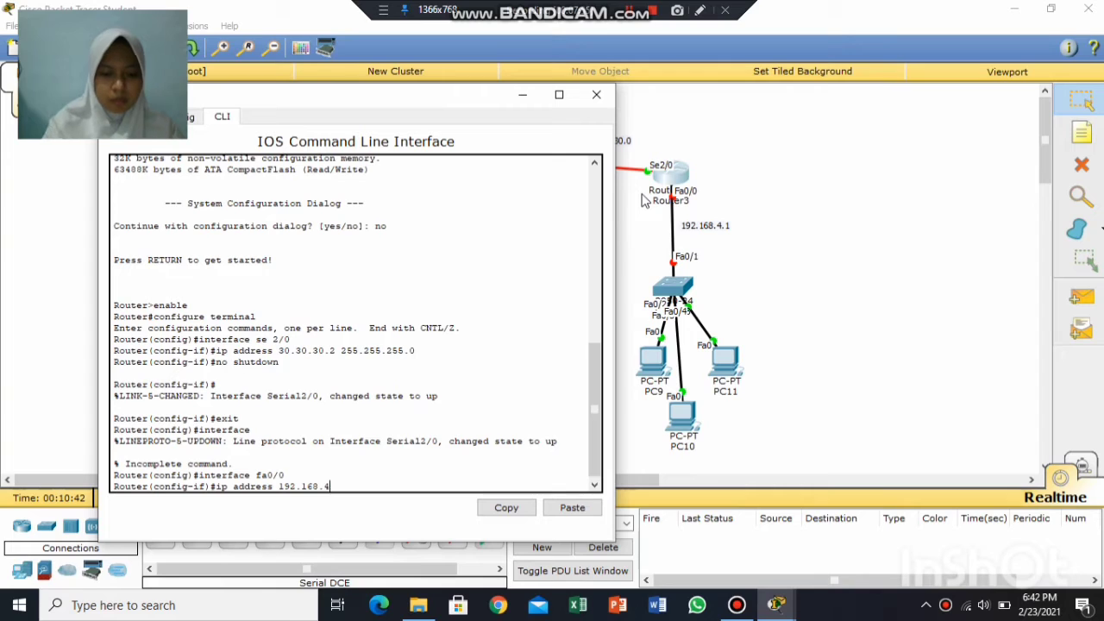
text(.1 255.)
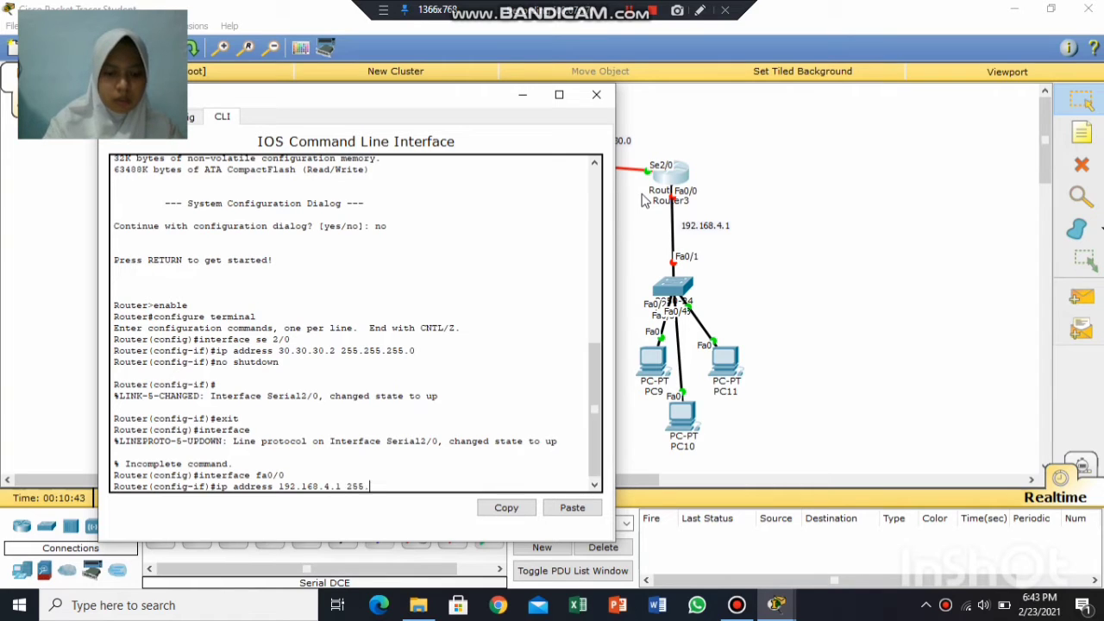
Assign 192.168.4.1 with mask 255.255.255.0 to Router3's fa0/0 interface, enable it, and exit the interface configuration.
text(255.255)
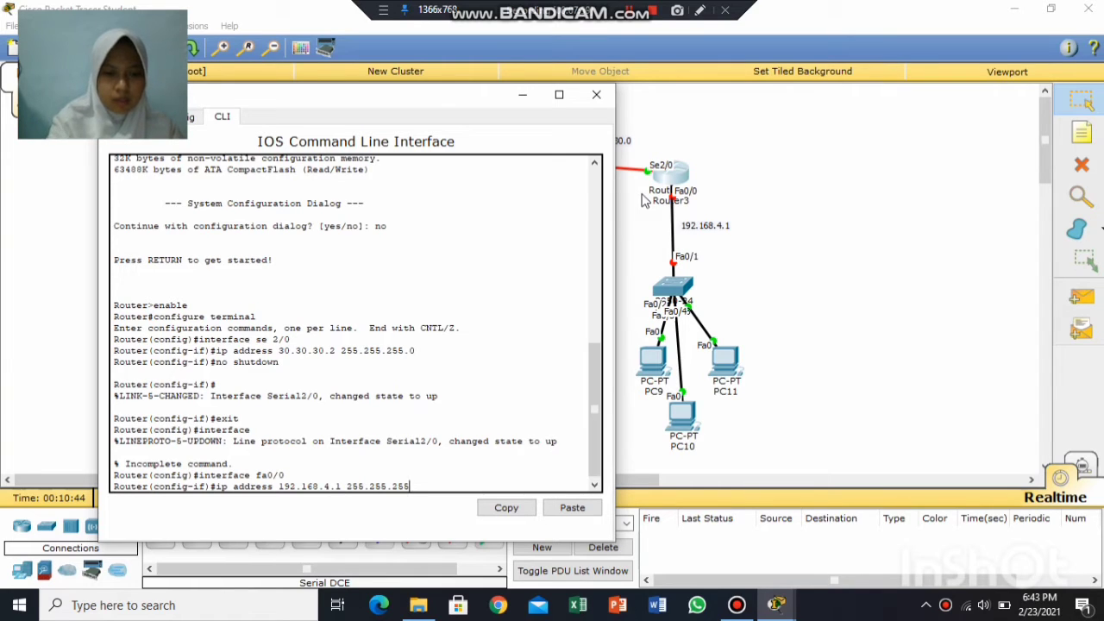
text(.0)
key(Return)
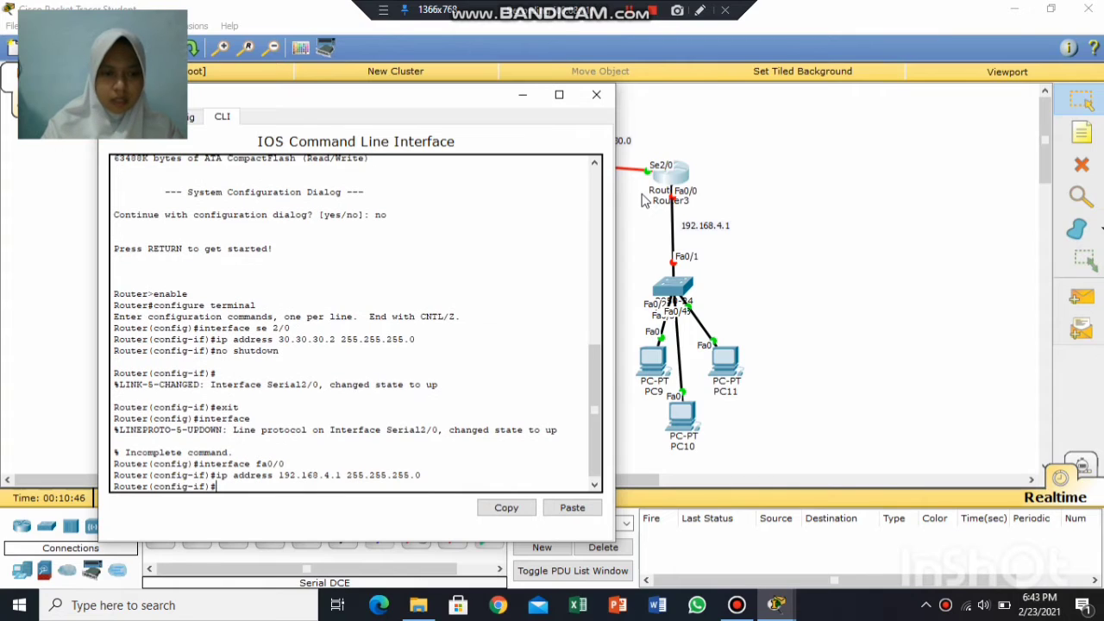
text(no shutdown)
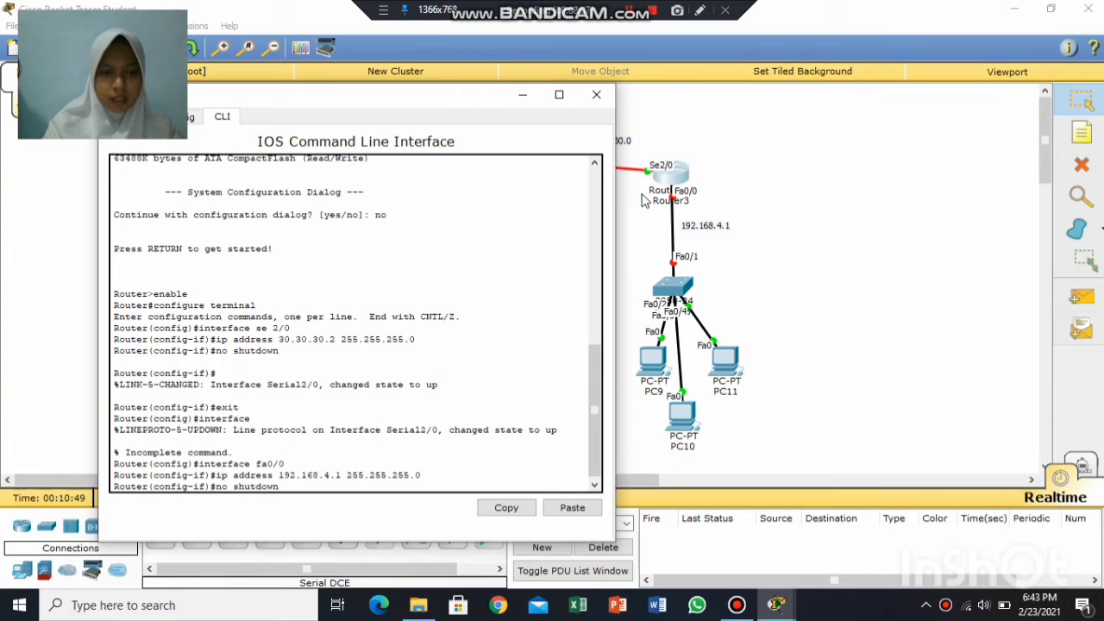
key(Return)
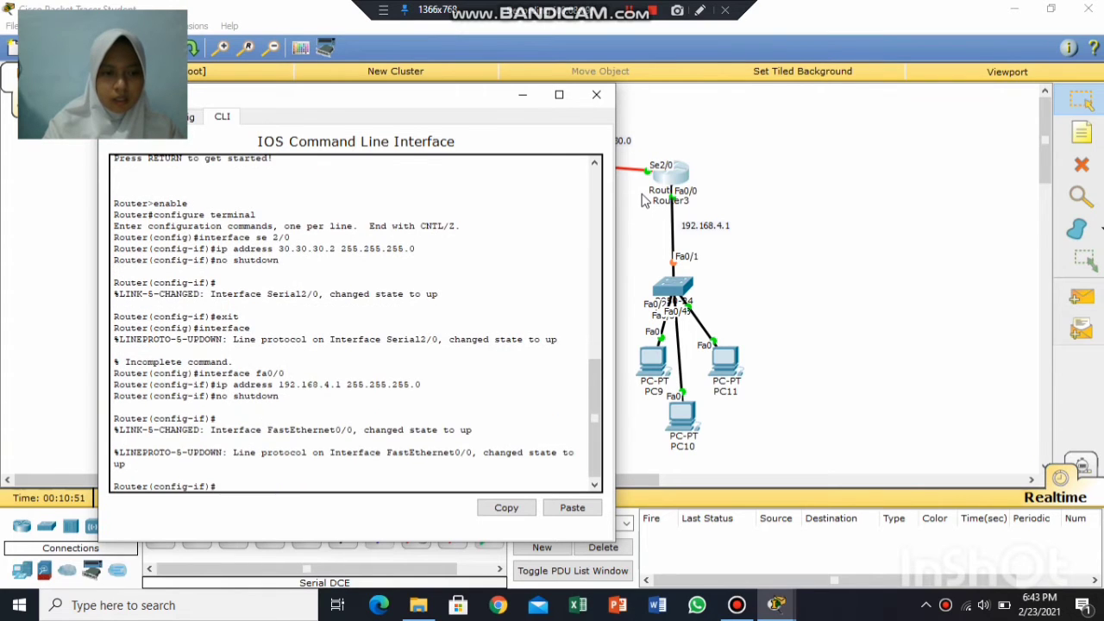
text(exit)
key(Return)
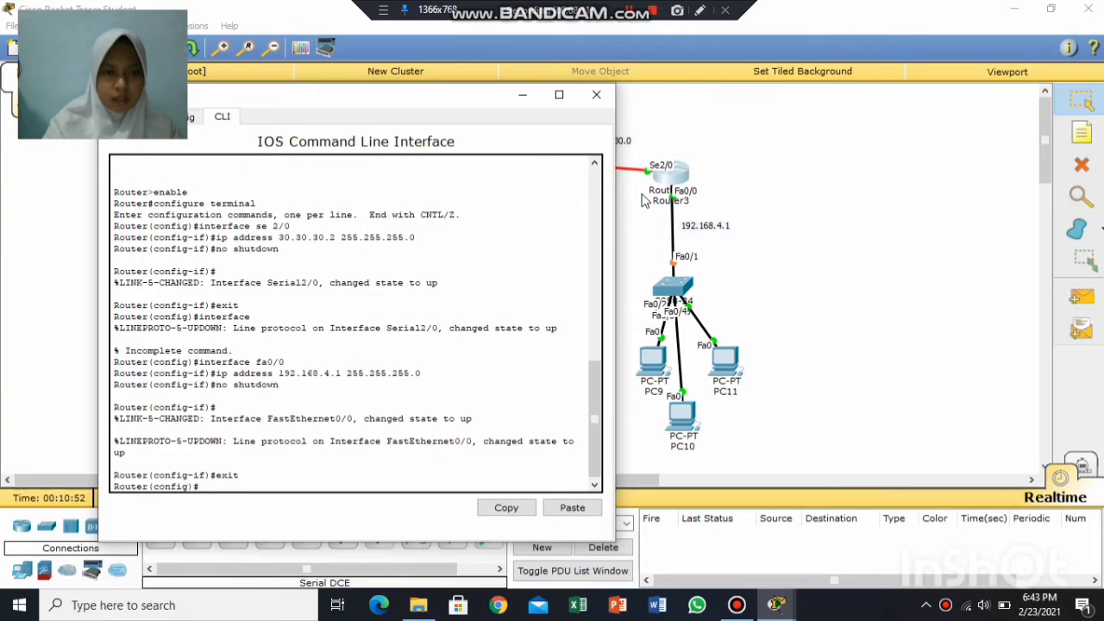
click(600, 99)
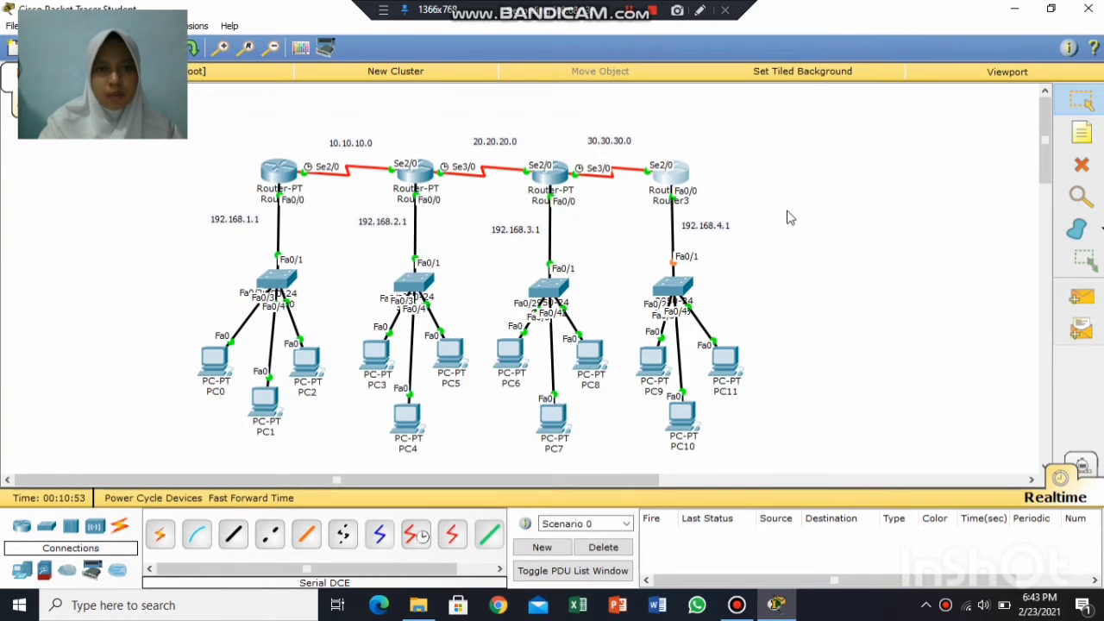
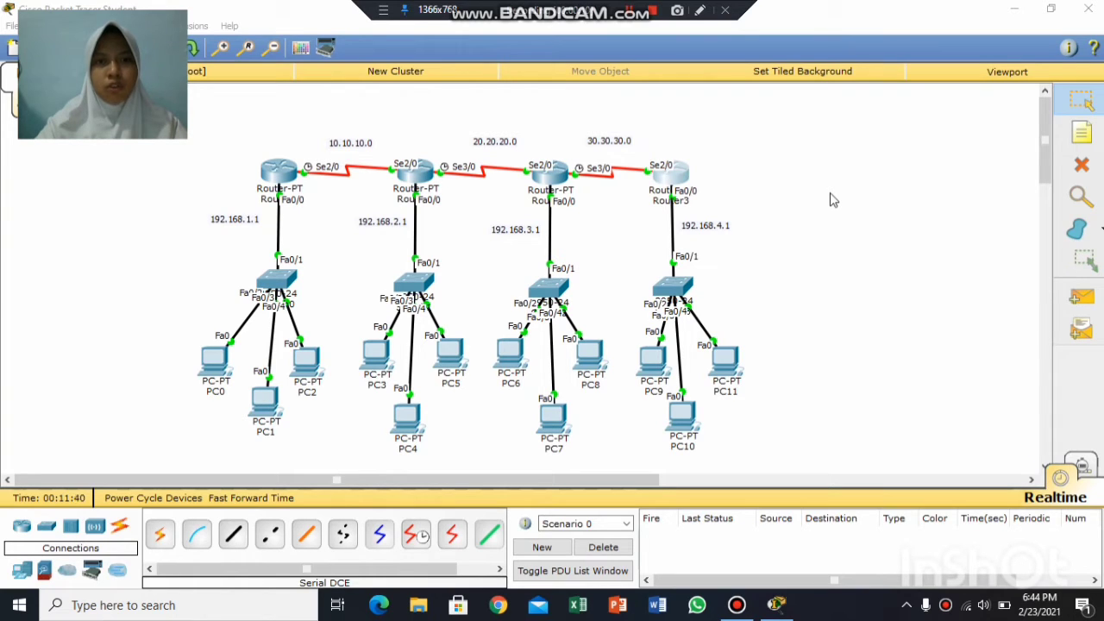
On Router0, add a static route to 192.168.2.0 with mask 255.255.255.0 via next hop 10.10.10.2.
click(279, 172)
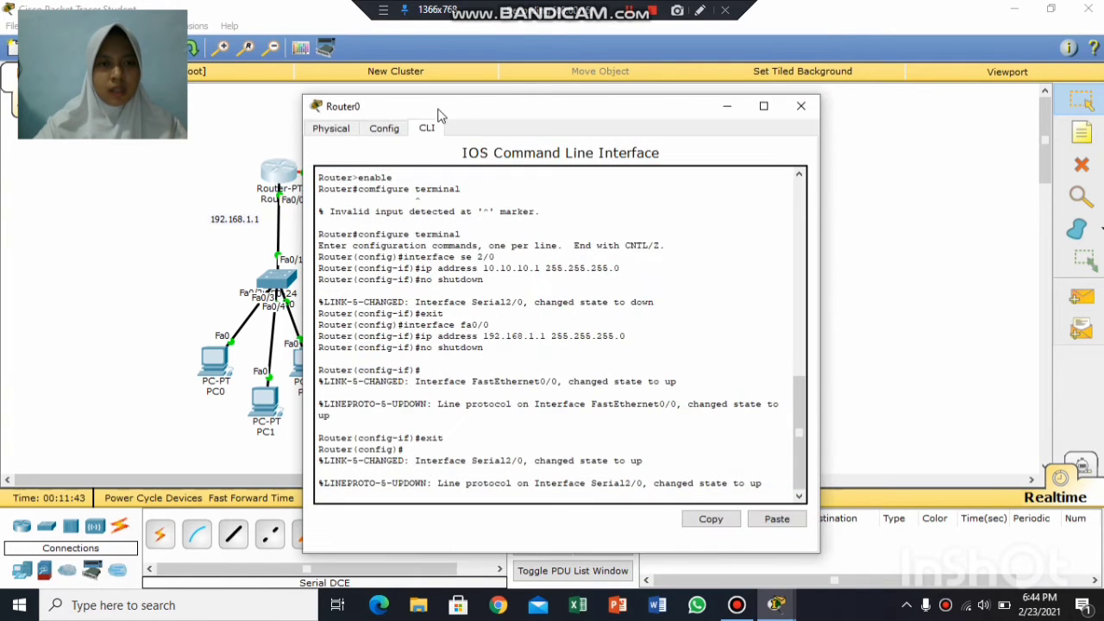
drag(437, 109, 738, 91)
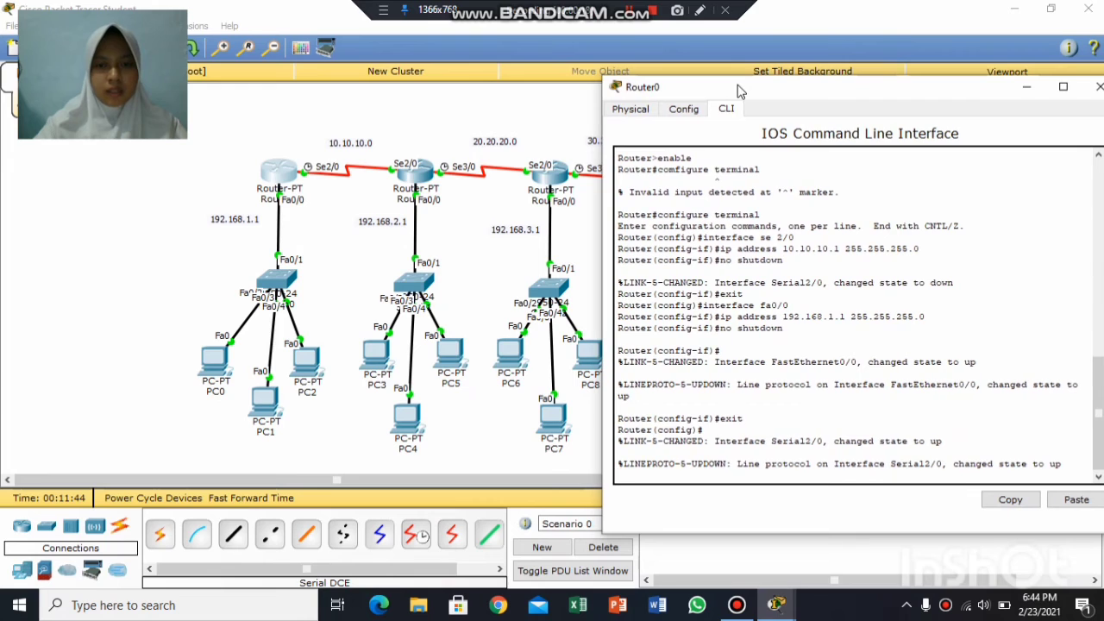
key(Return)
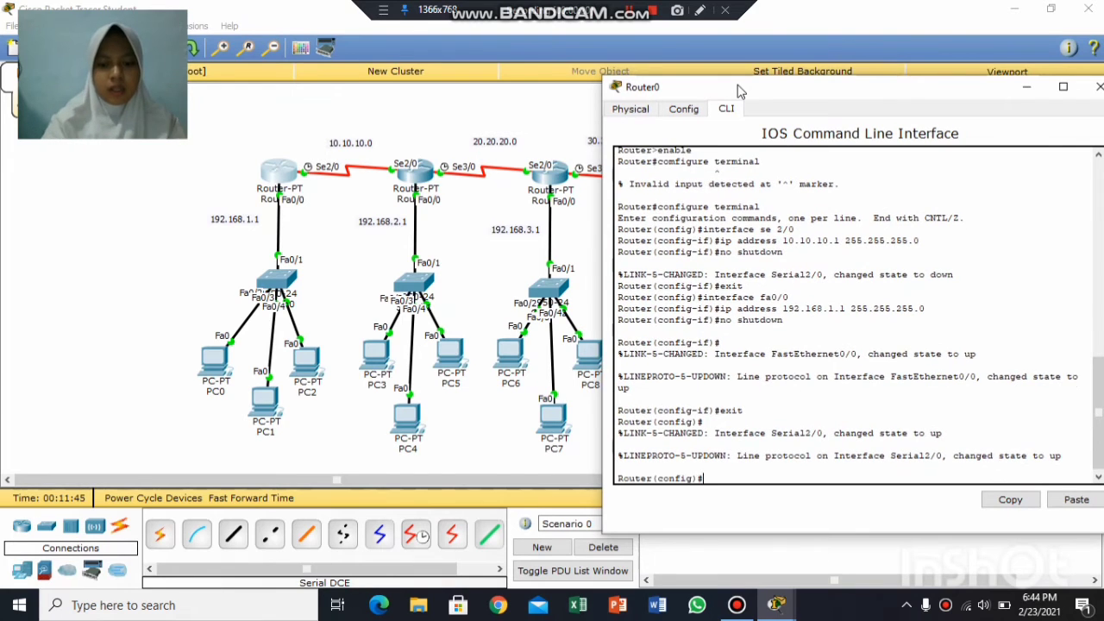
text(ip rou)
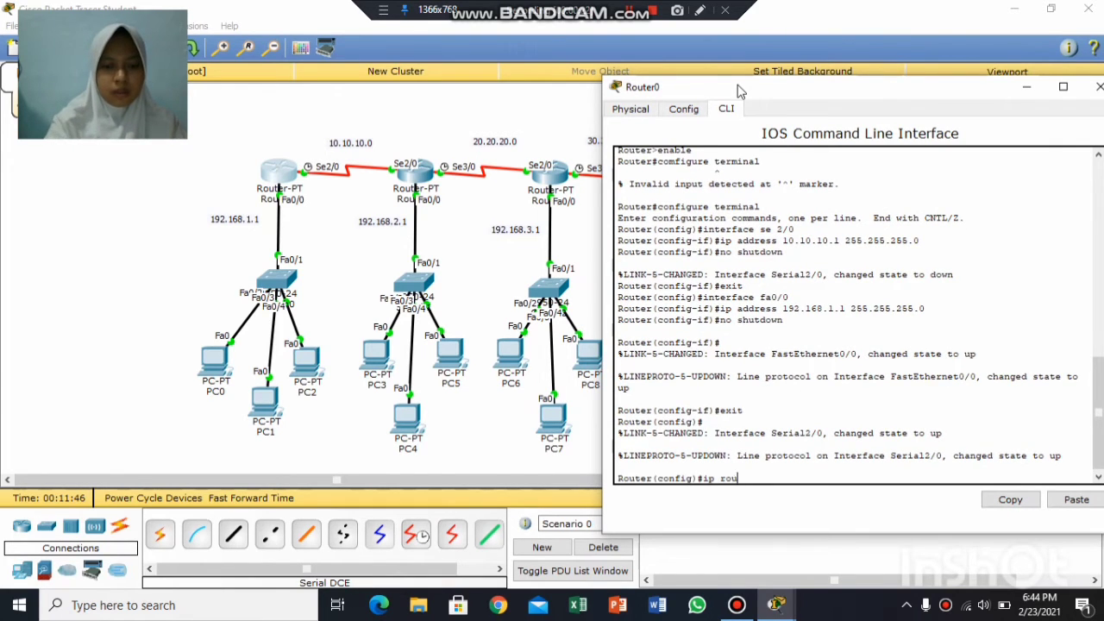
text(te 192.16)
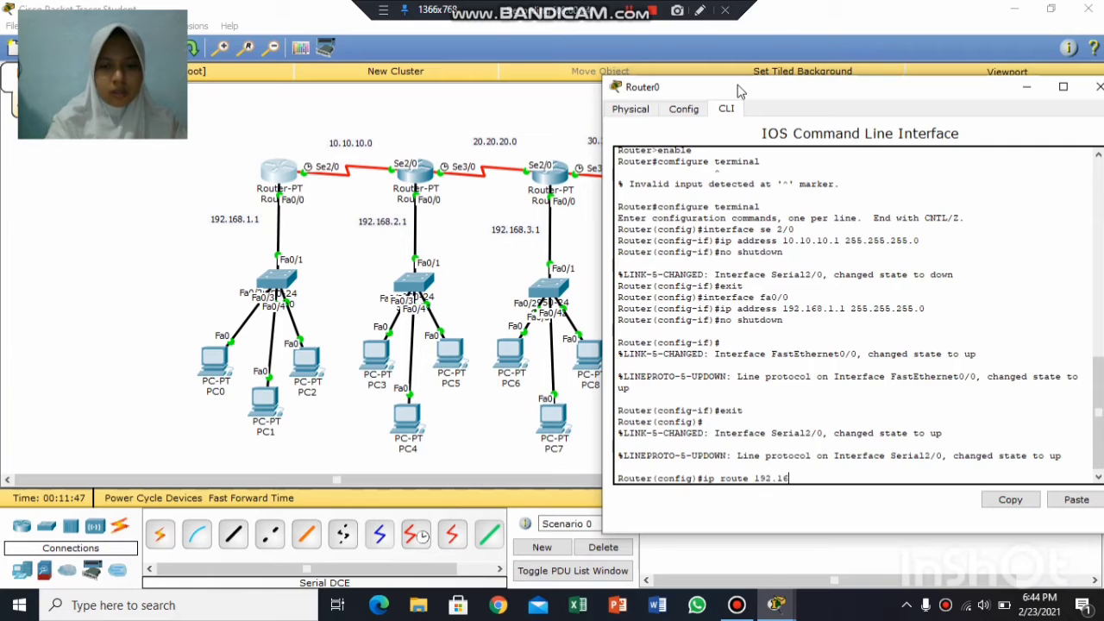
text(8.2.0 255)
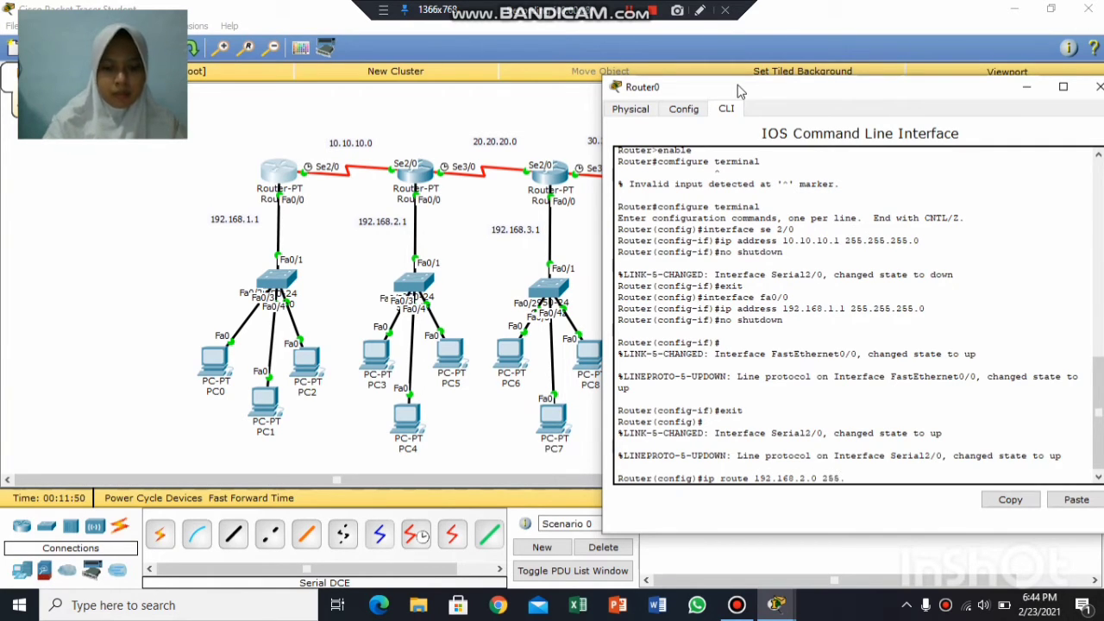
text(.255.255)
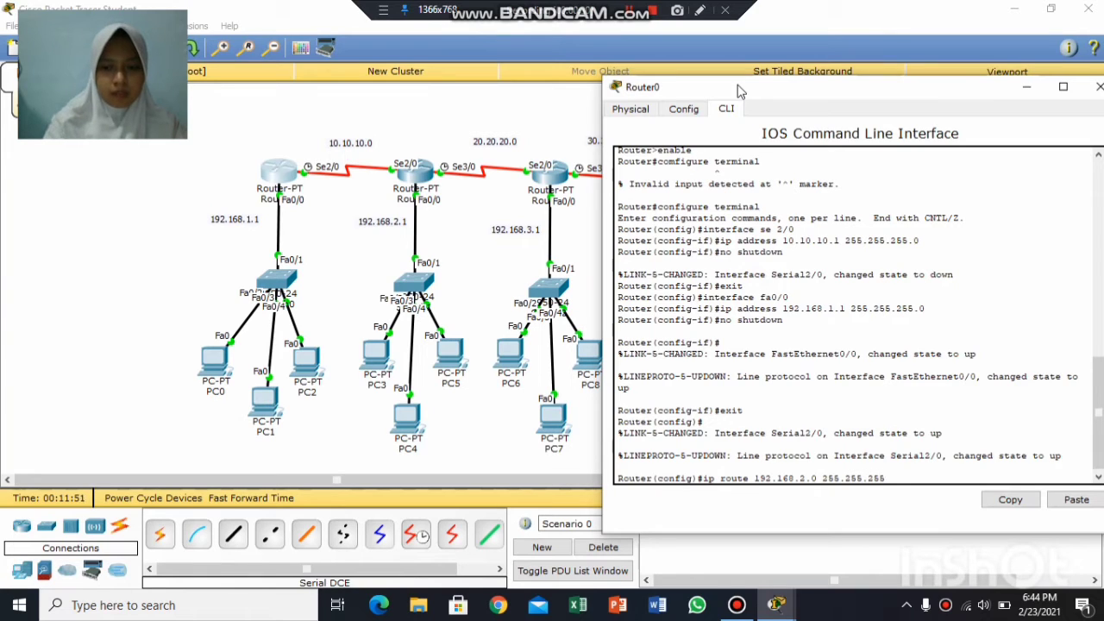
text(.0 10.10)
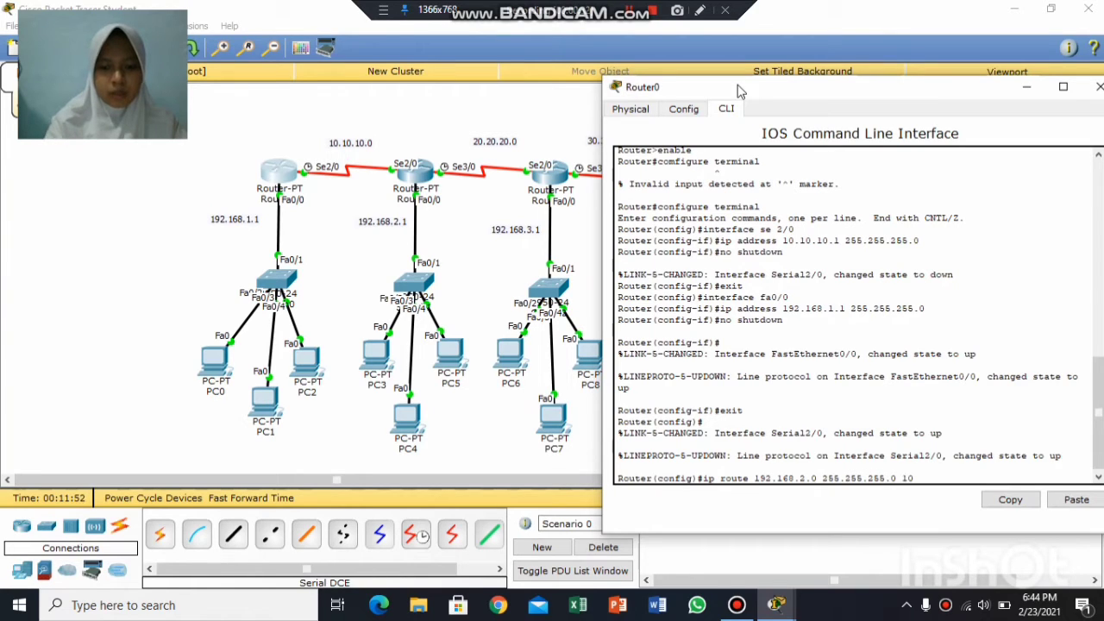
text(2)
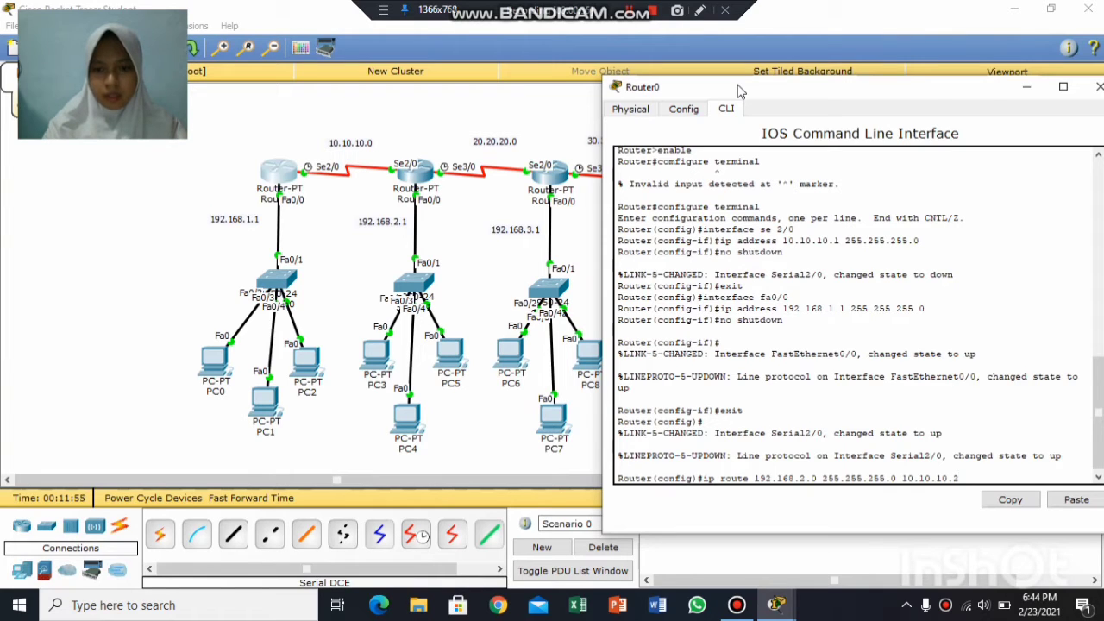
key(Return)
Add a static route on Router0 to 192.168.3.0 with mask 255.255.255.0 via 10.10.10.2.
text(ip rou)
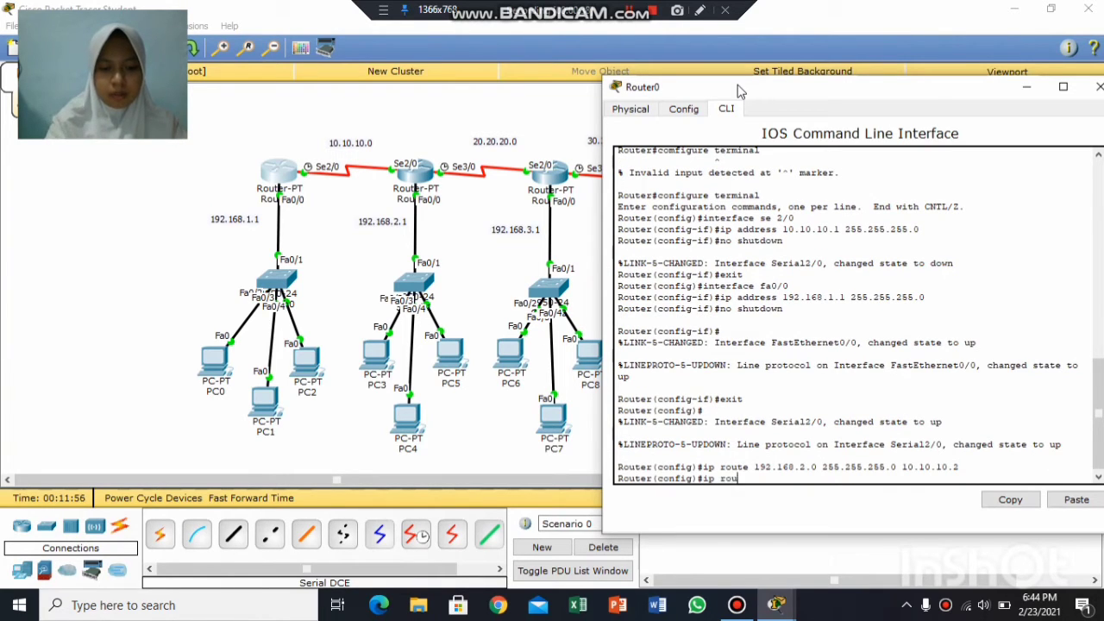
text(te 192.168)
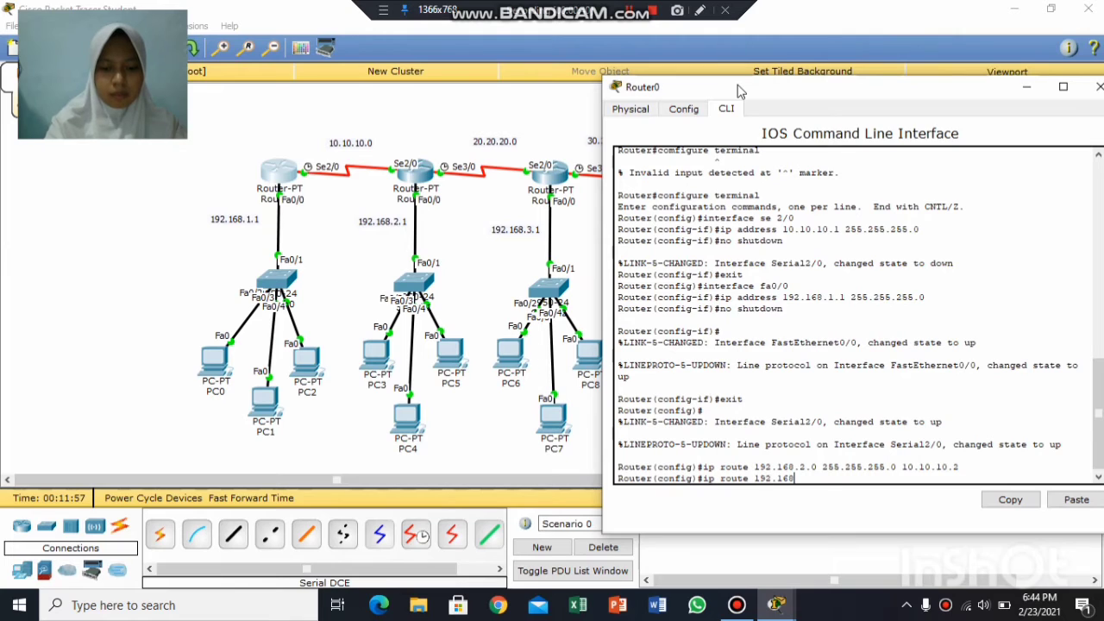
text(.3.0 2)
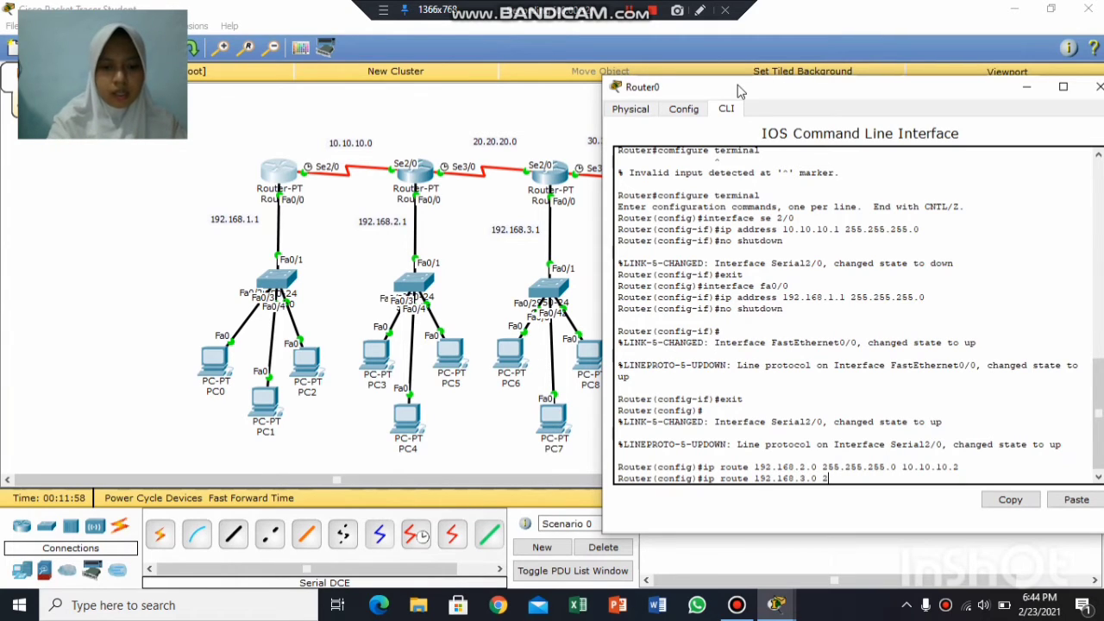
text(55.2)
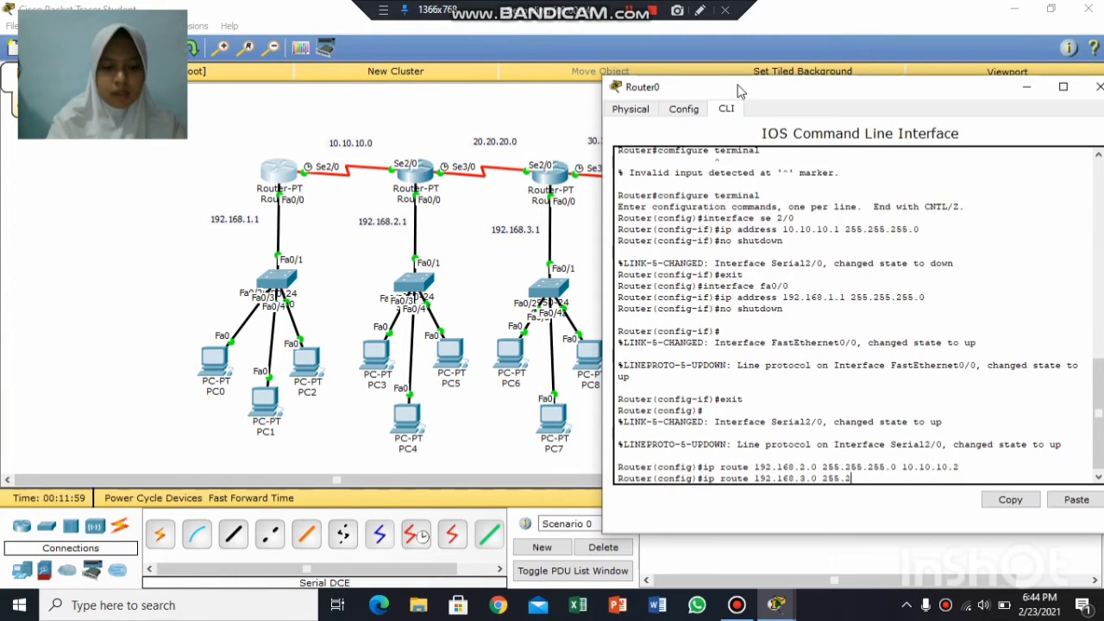
text(55.255)
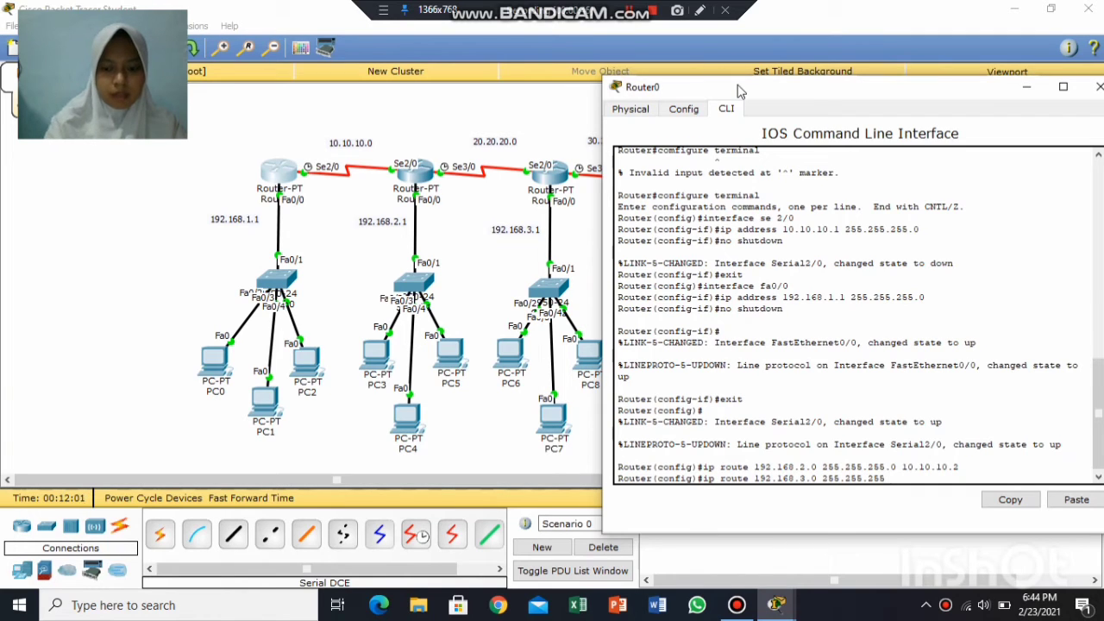
text(.0 10.10.10.)
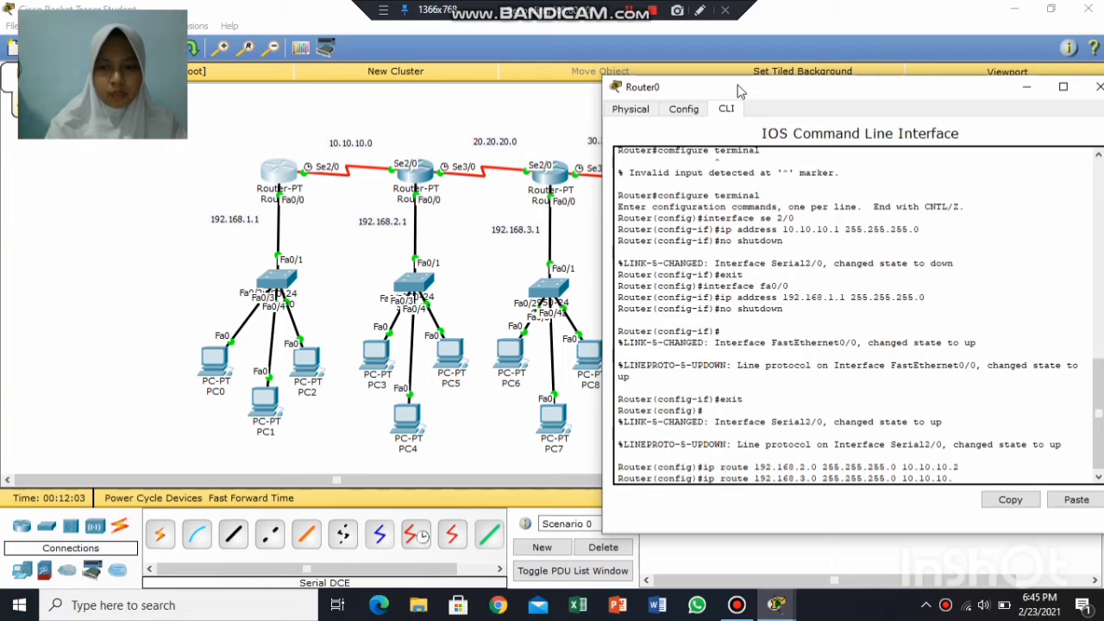
text(2)
key(Return)
Add a static route on Router0 to 192.168.4.0 with mask 255.255.255.0 via 10.10.10.2.
text(i)
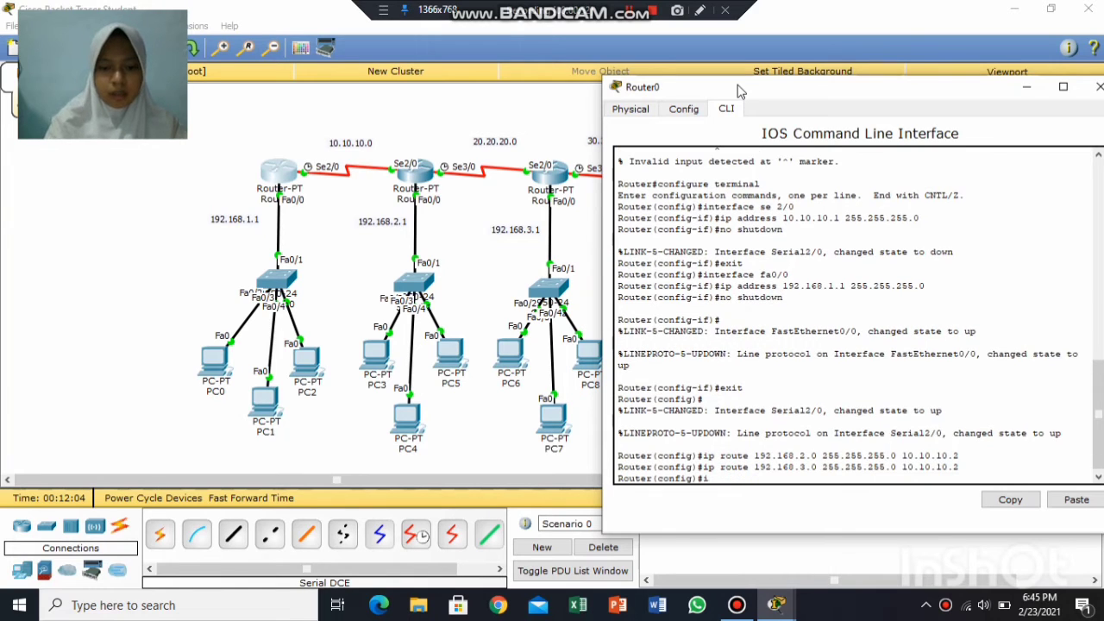
text(p route 192)
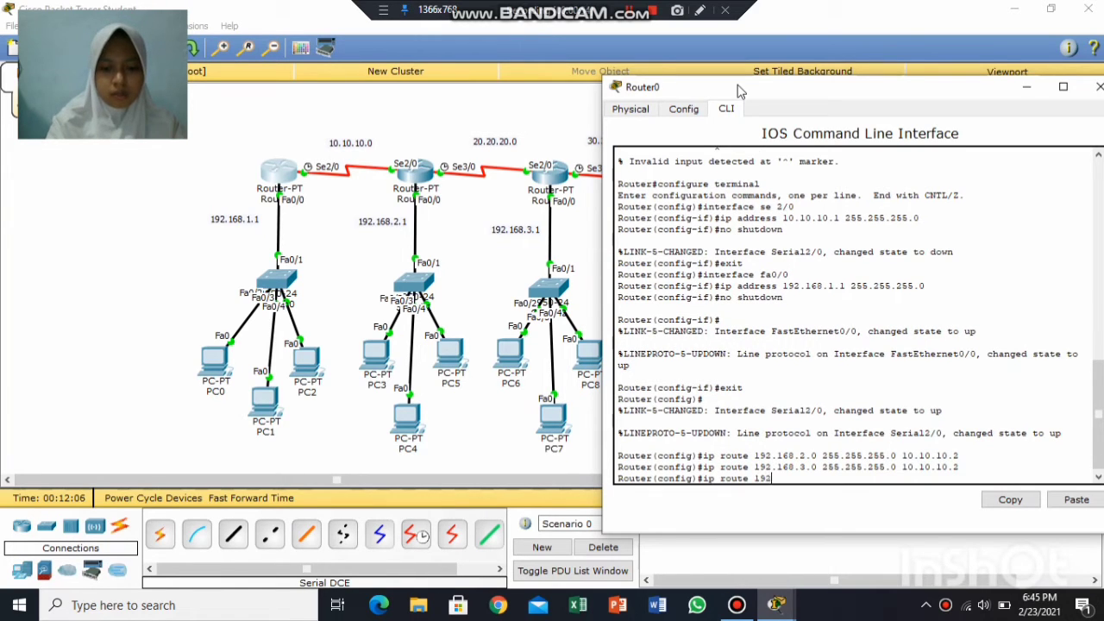
text(.168.)
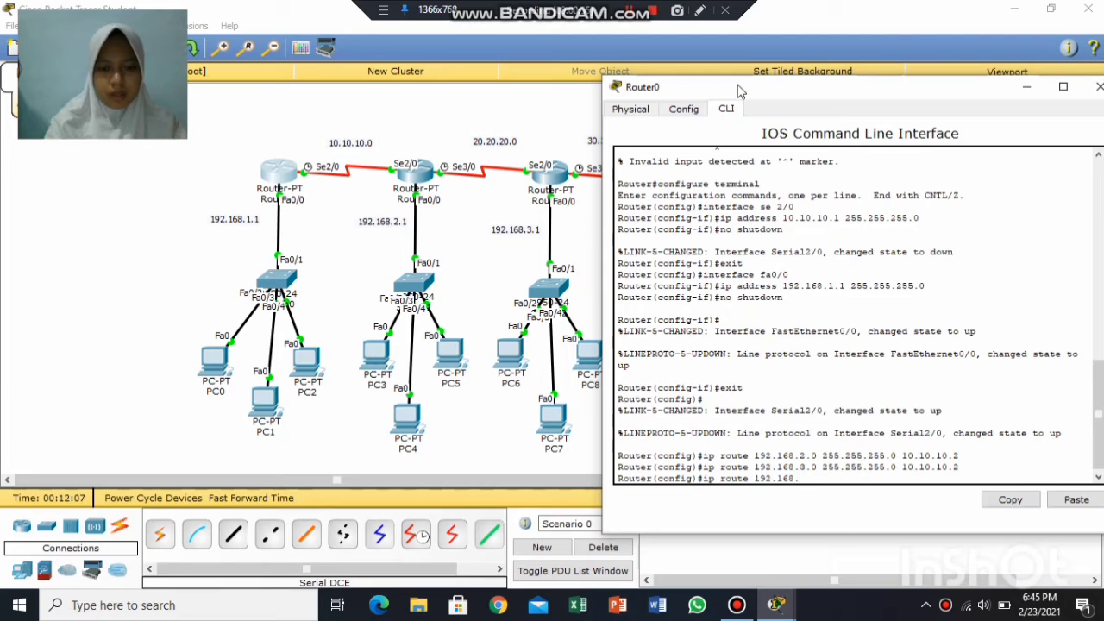
text(4.0 2)
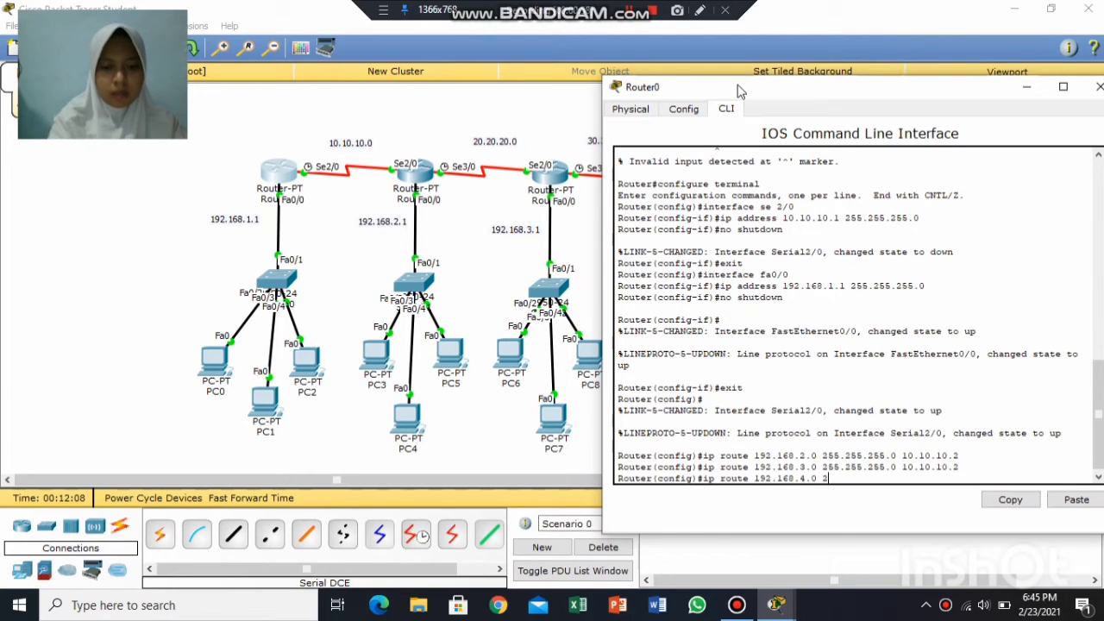
text(55.255)
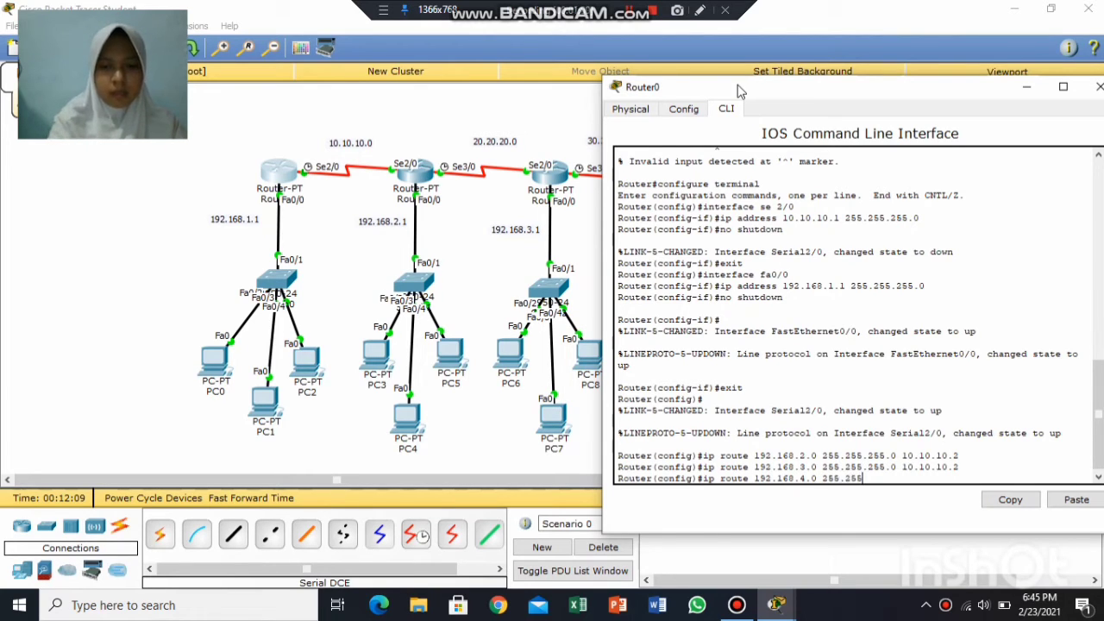
text(.255.0)
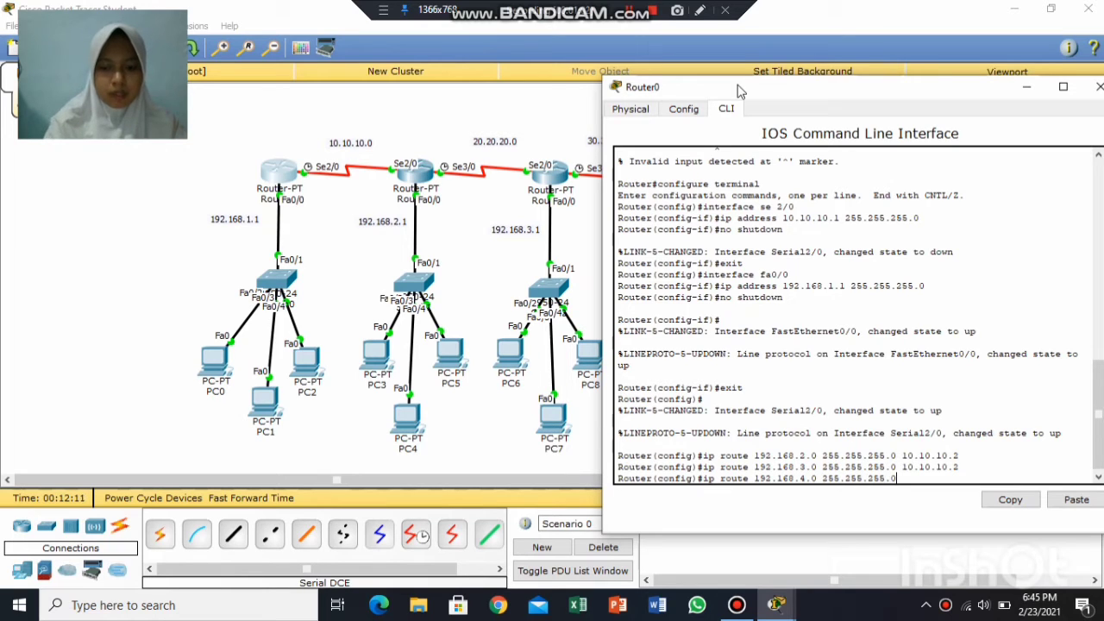
text( 10)
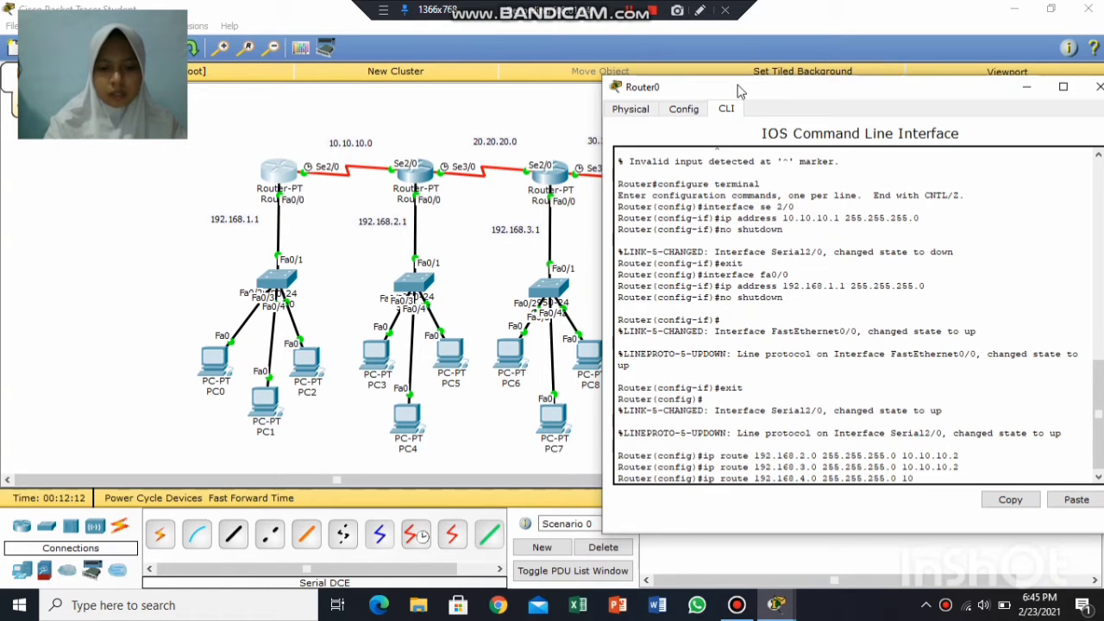
text(.10.)
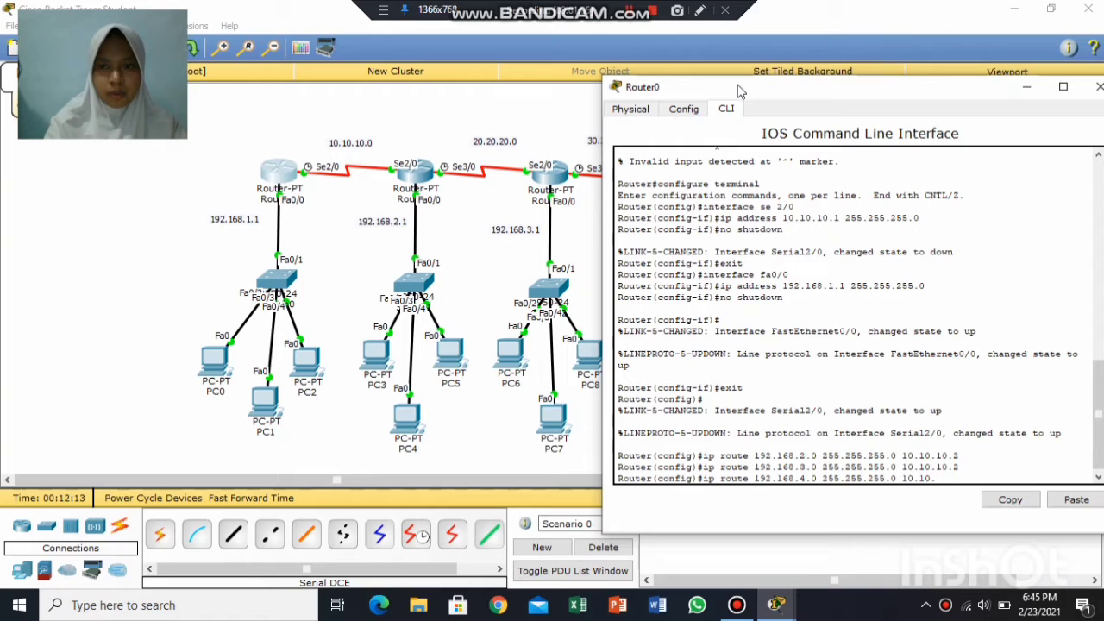
text(10.2)
key(Return)
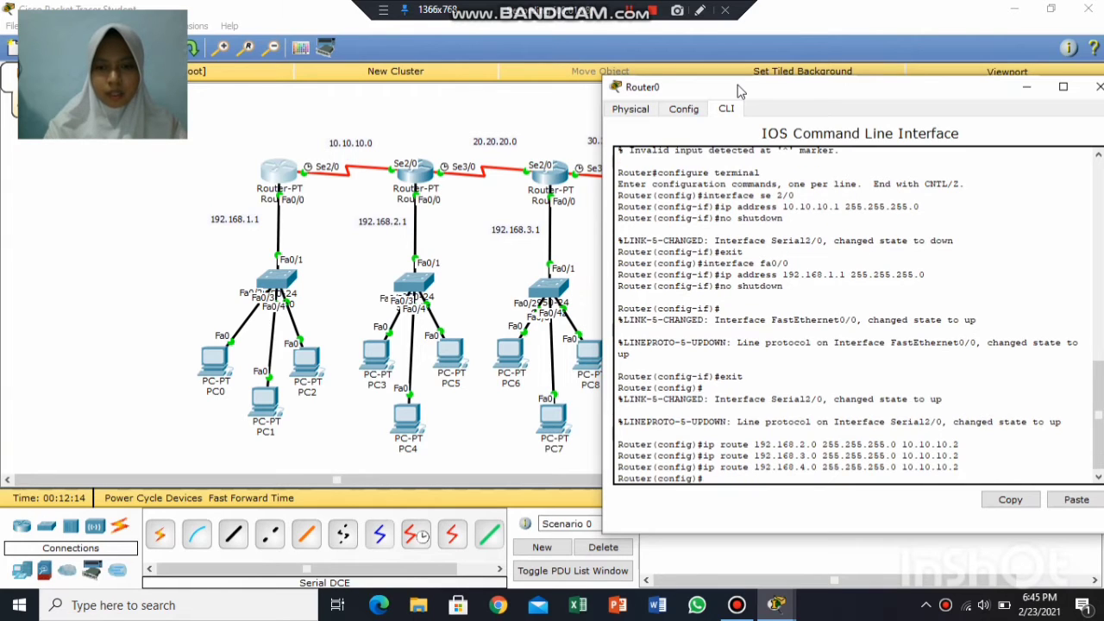
Add a static route on Router0 to 20.20.20.0 with mask 255.255.255.0 via next hop 10.10.10.2.
text(ip route)
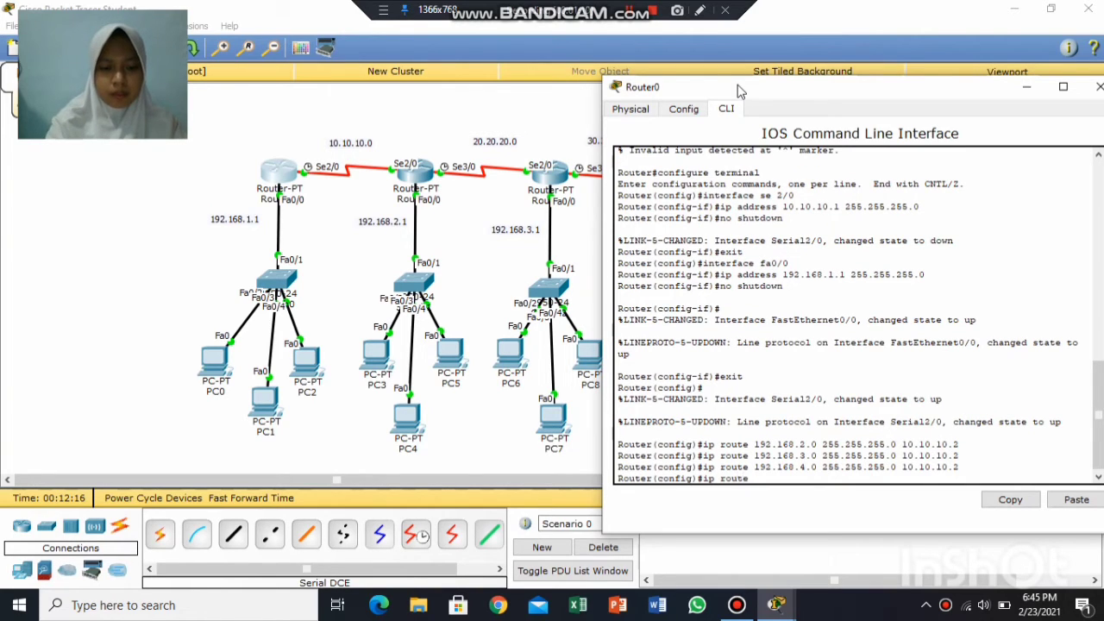
text( 20.20.20)
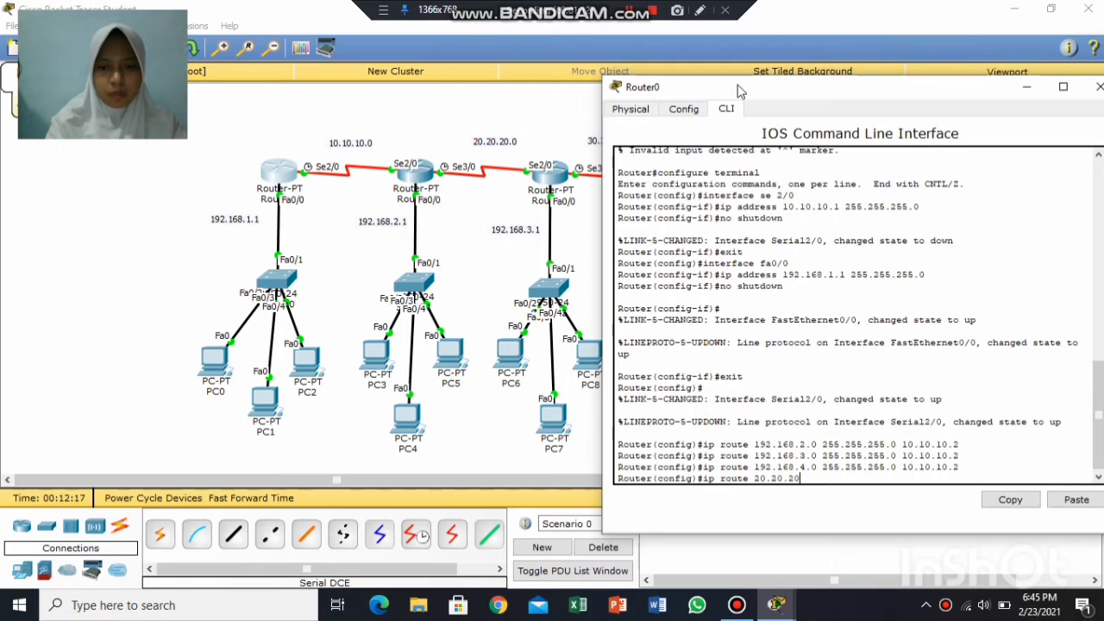
text(.0 255)
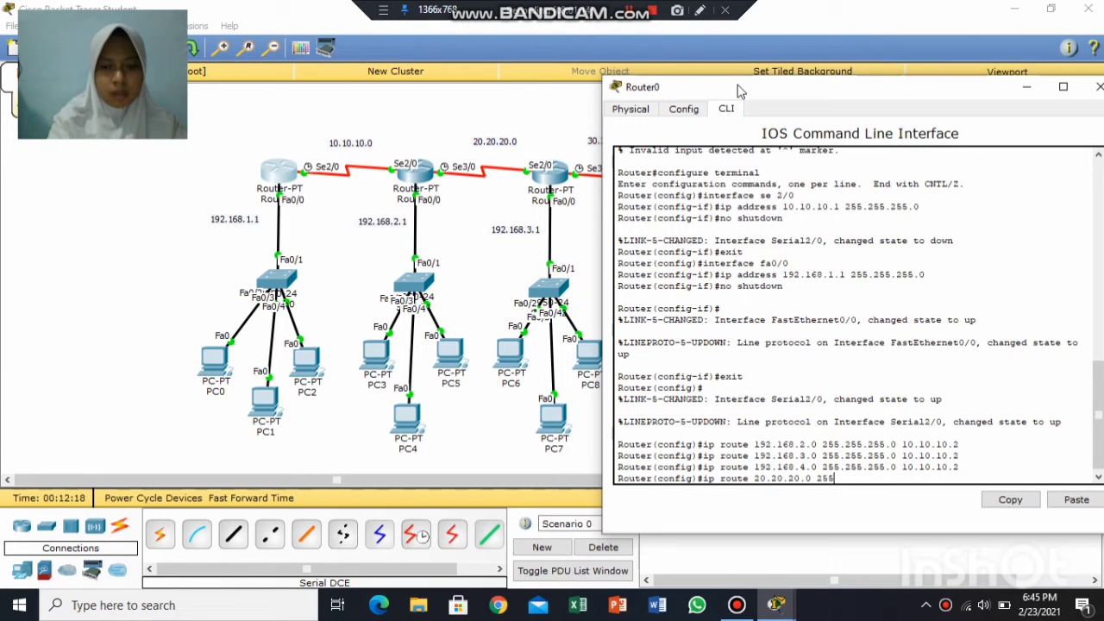
text(.255.255.0)
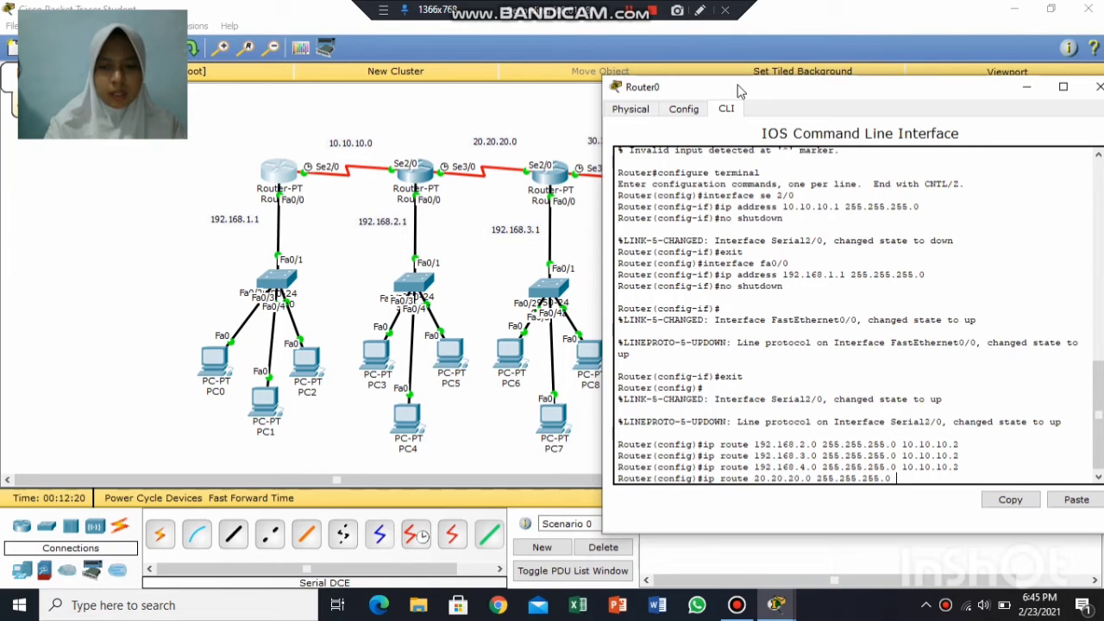
text( 10.10.10.2)
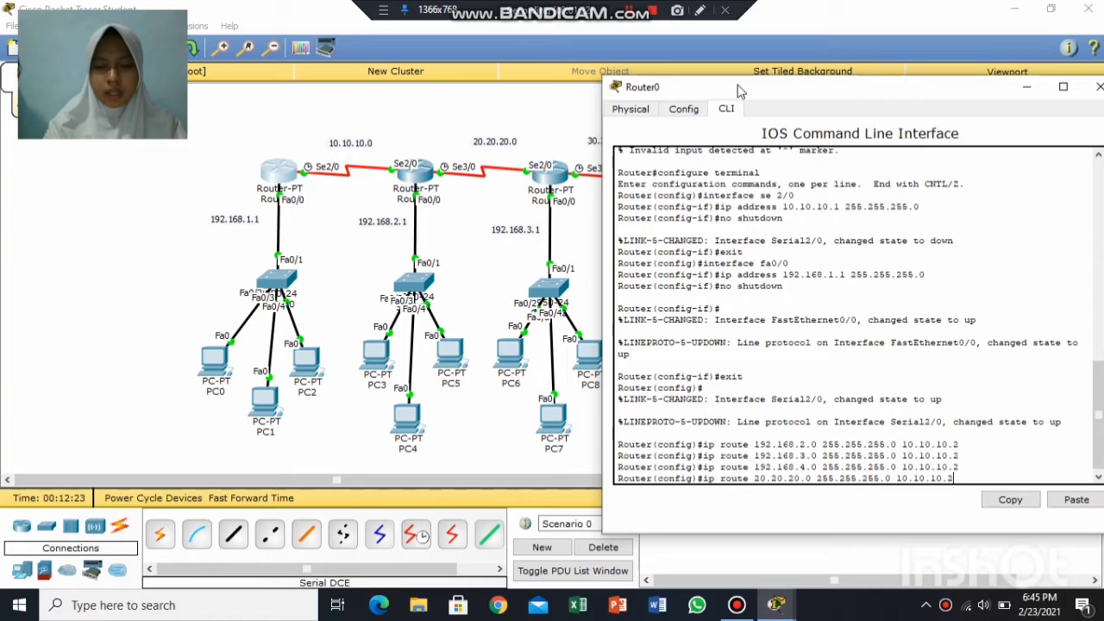
key(Return)
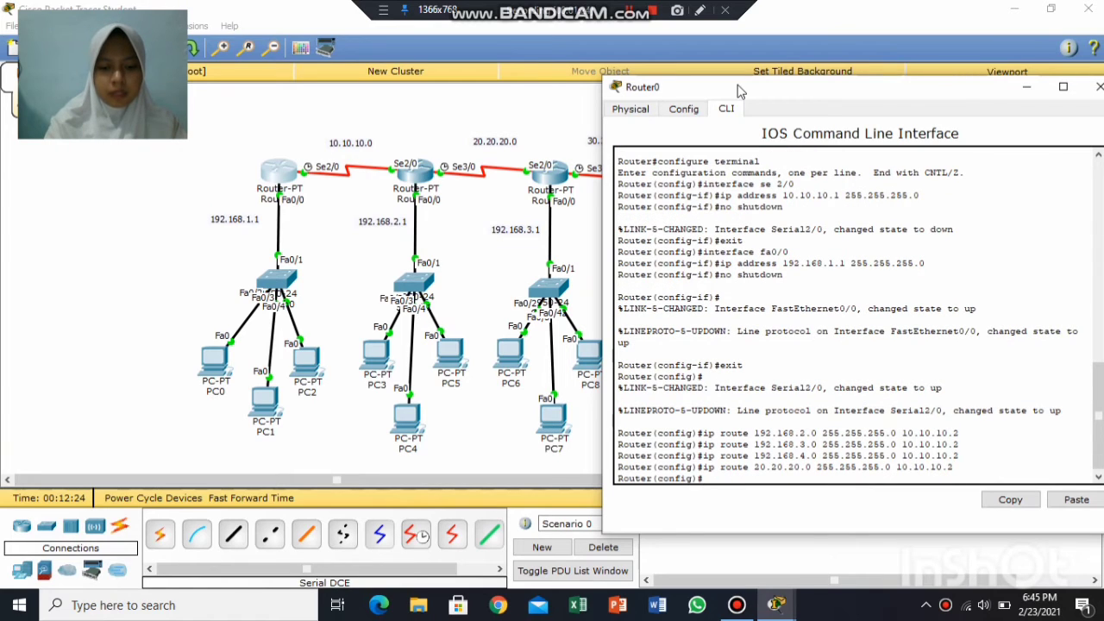
Add a static route on Router0 to 30.30.30.0 with mask 255.255.255.0 via 10.10.10.2, and close Router0's window.
text(ip r)
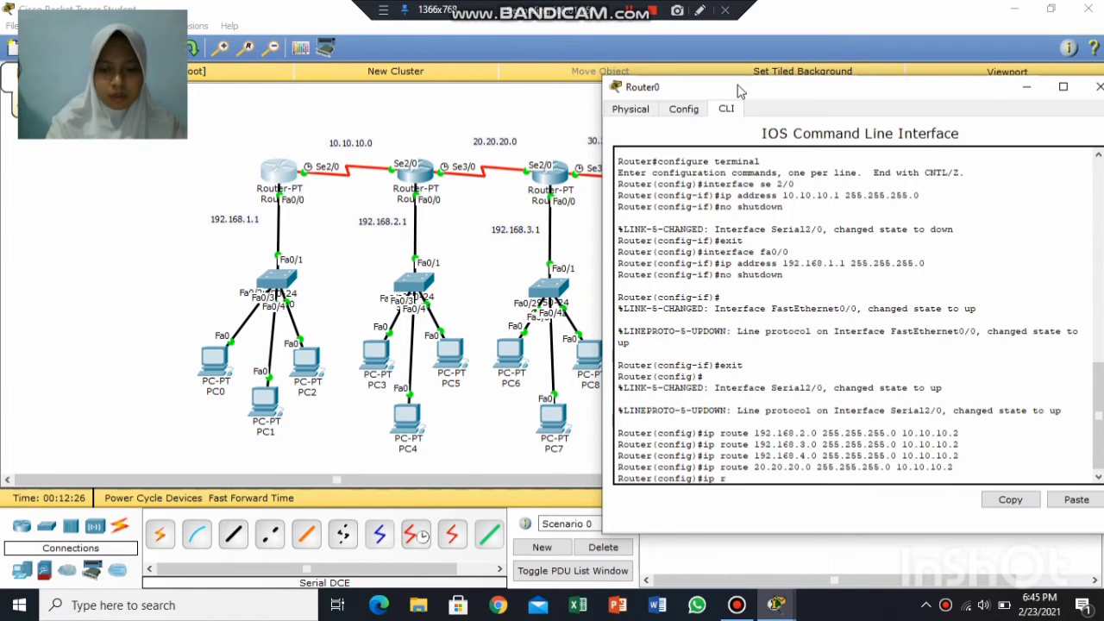
text(oute 30)
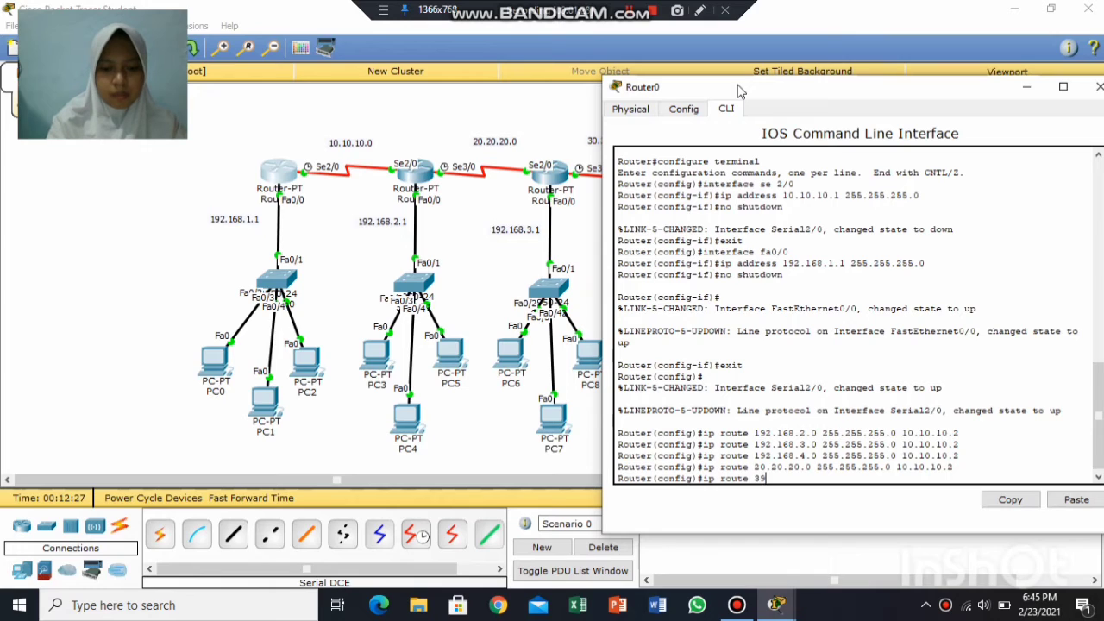
text(.30.30)
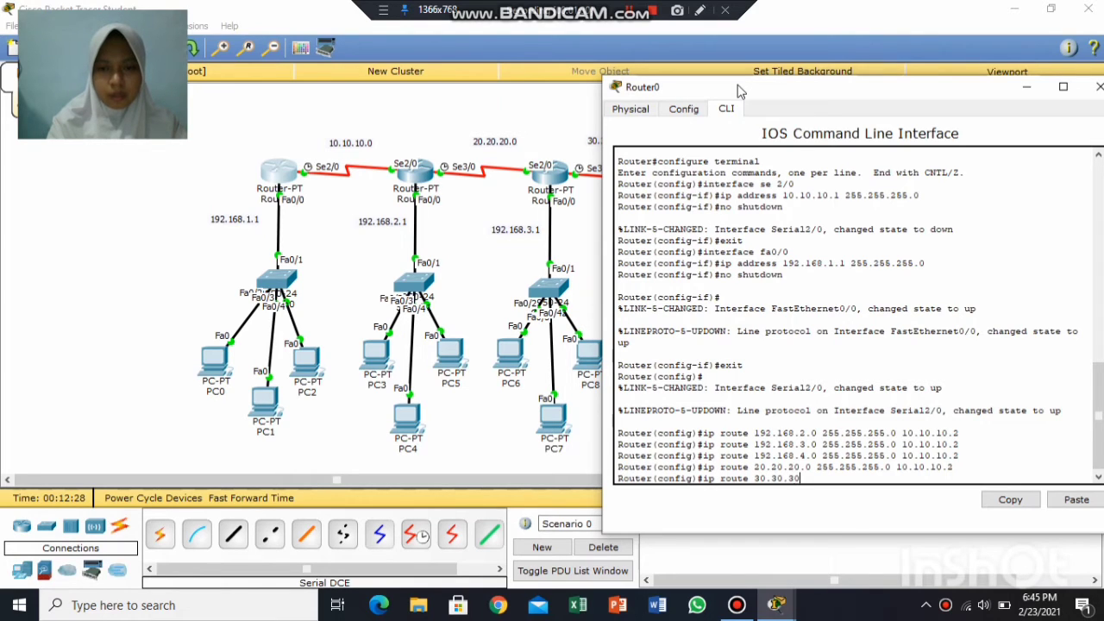
text(.0)
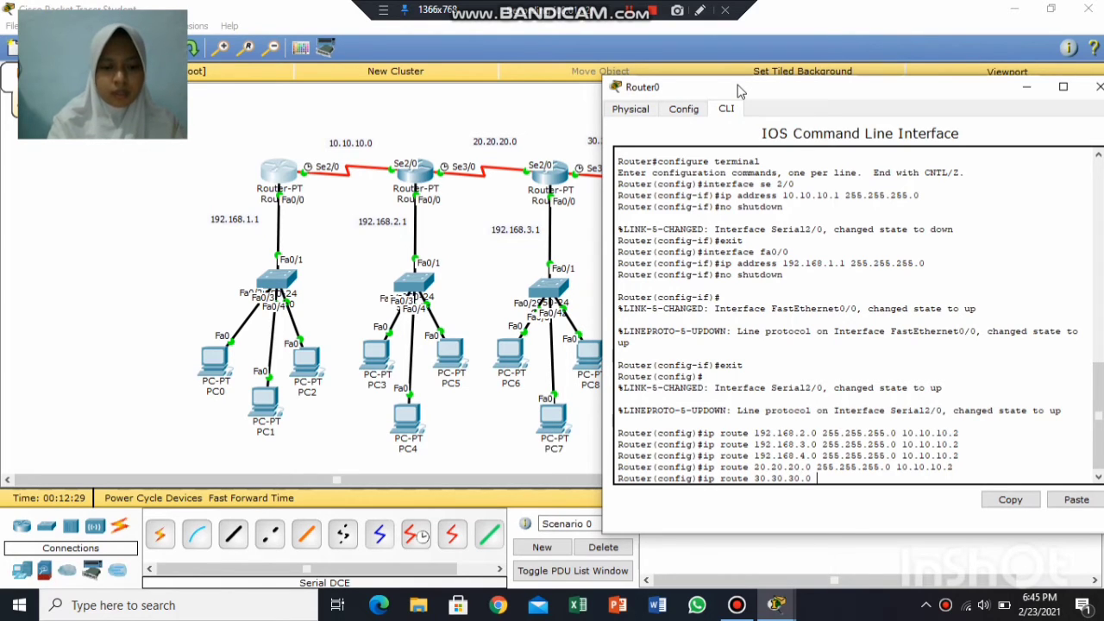
text( 255.255.255)
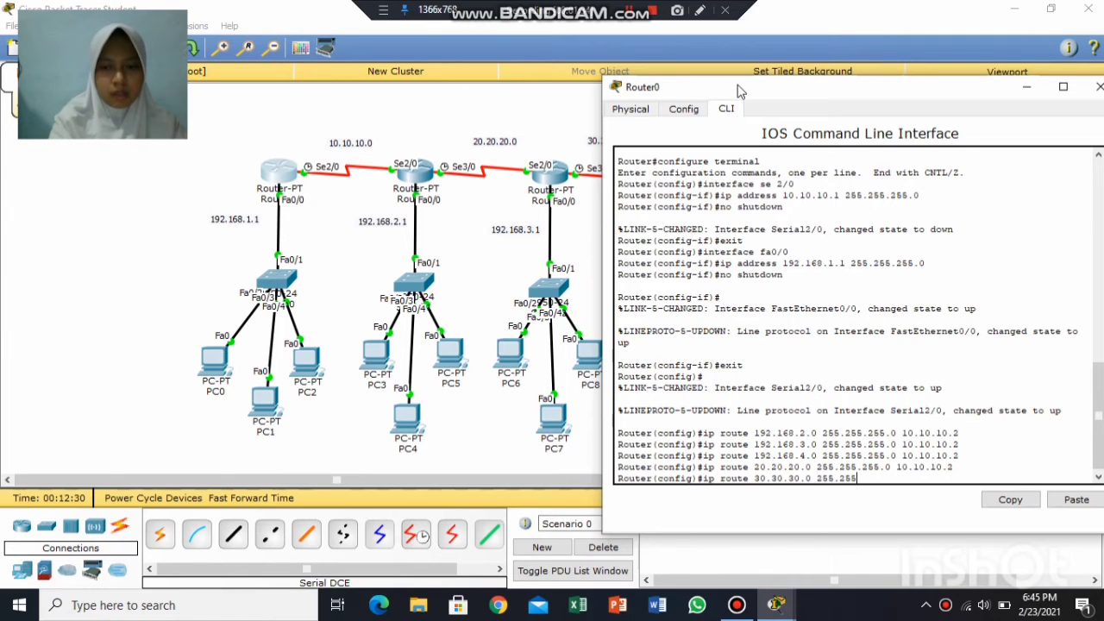
text(.255.0 )
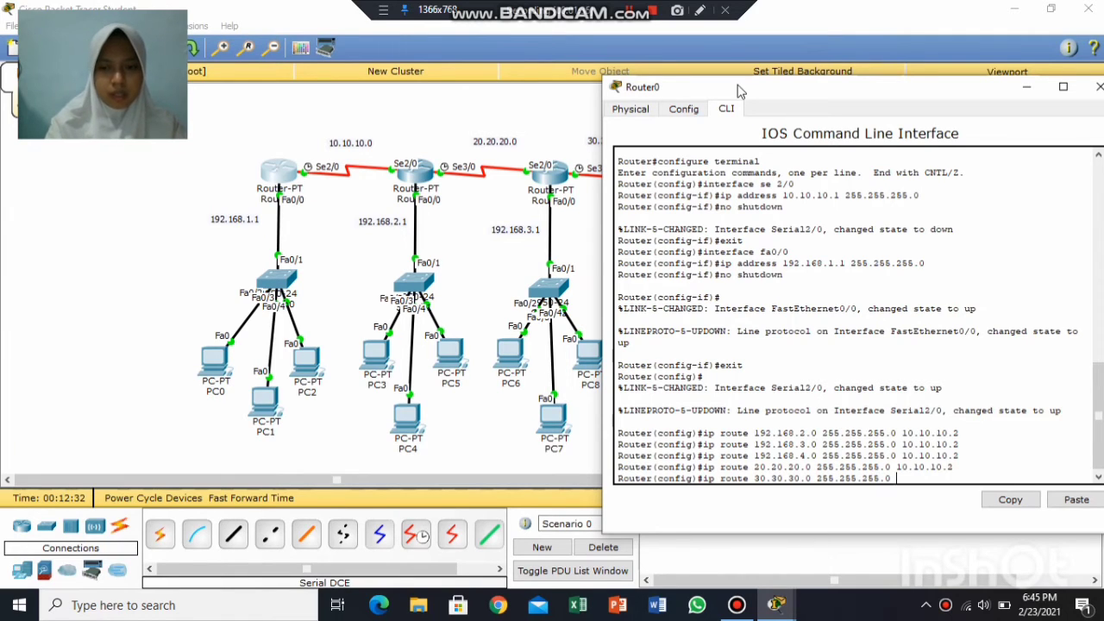
text(10.10.1)
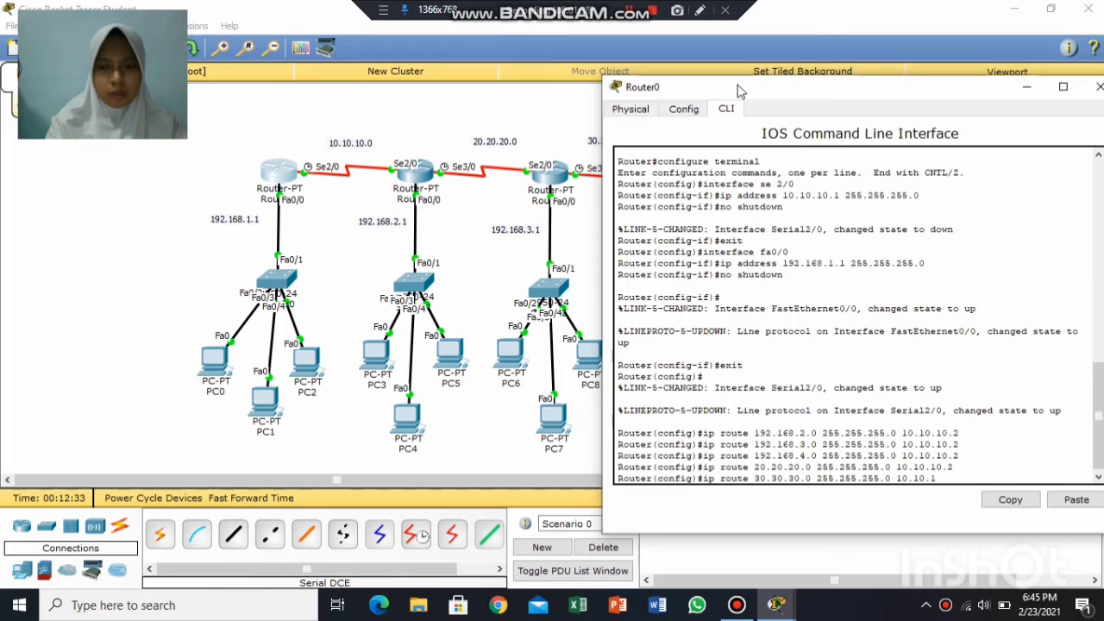
text(0.2)
key(Return)
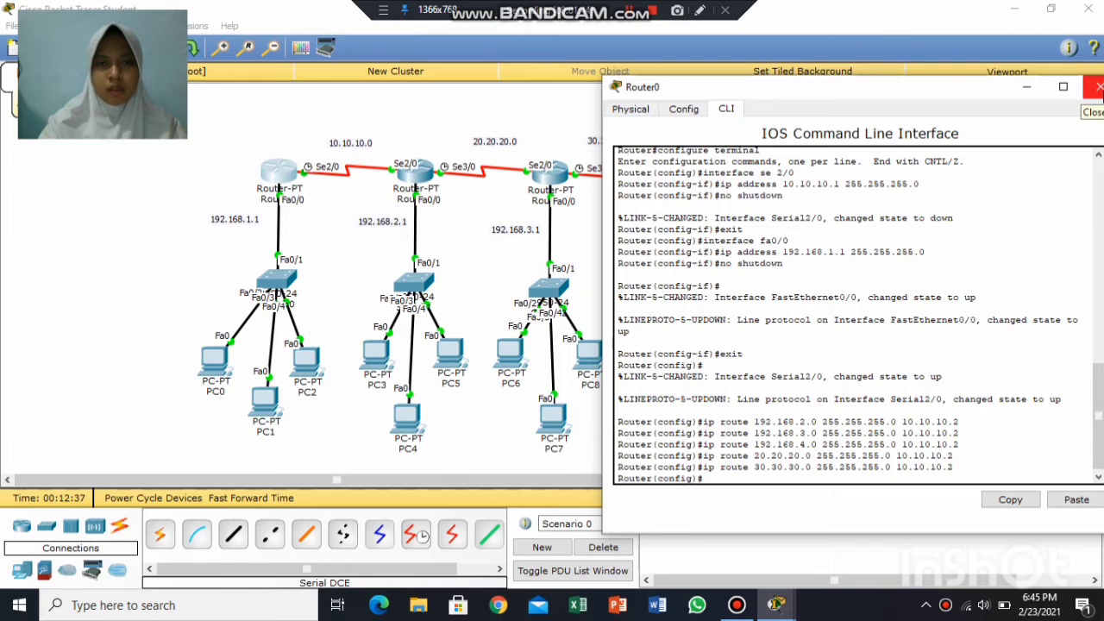
click(1097, 87)
click(630, 12)
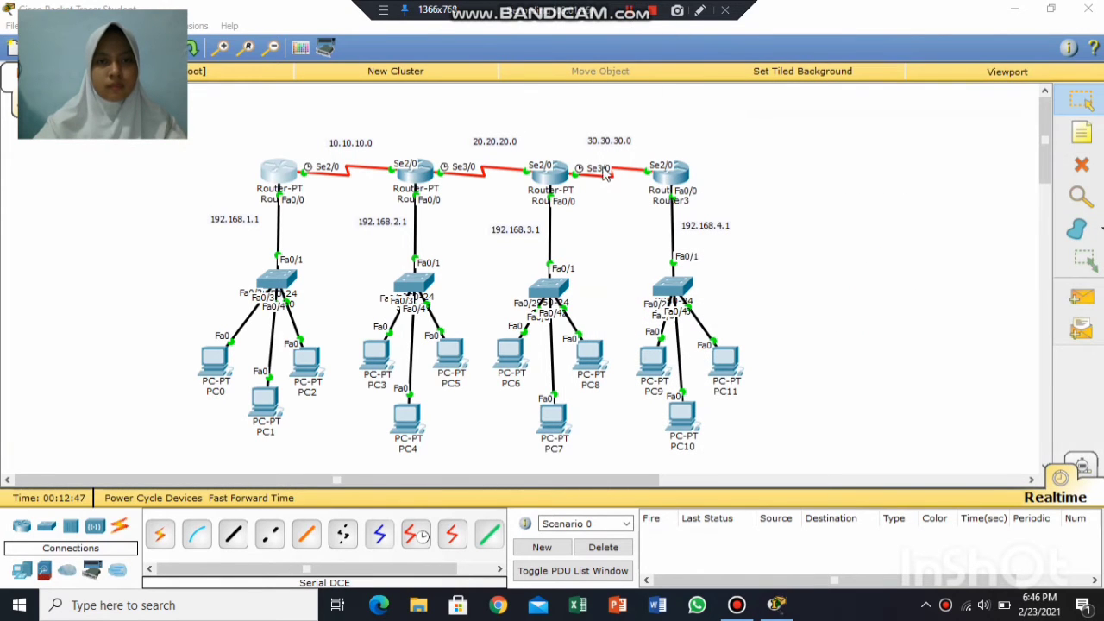
On Router1, add a static route to 192.168.1.0 with mask 255.255.255.0 via next hop 10.10.10.1.
click(421, 178)
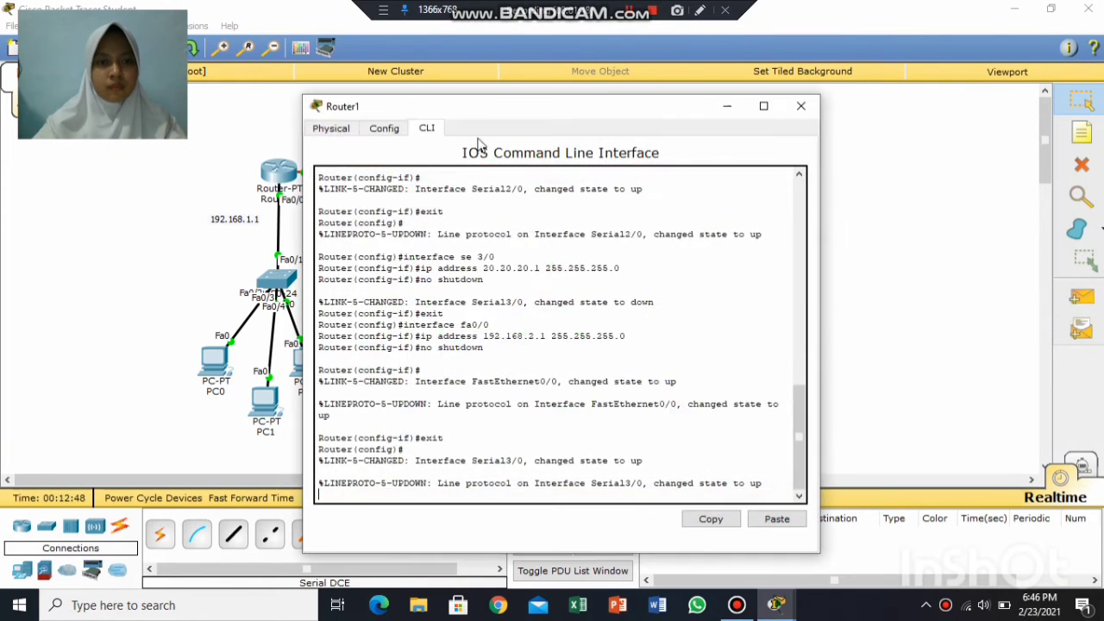
drag(493, 106, 745, 72)
click(742, 179)
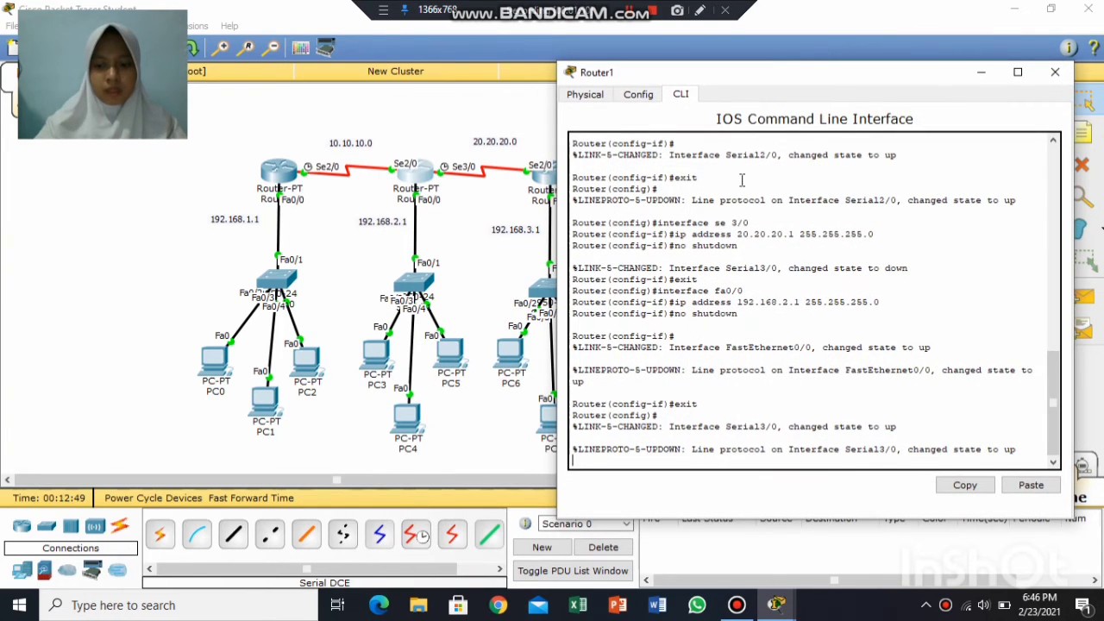
key(Return)
text(ig)#ip)
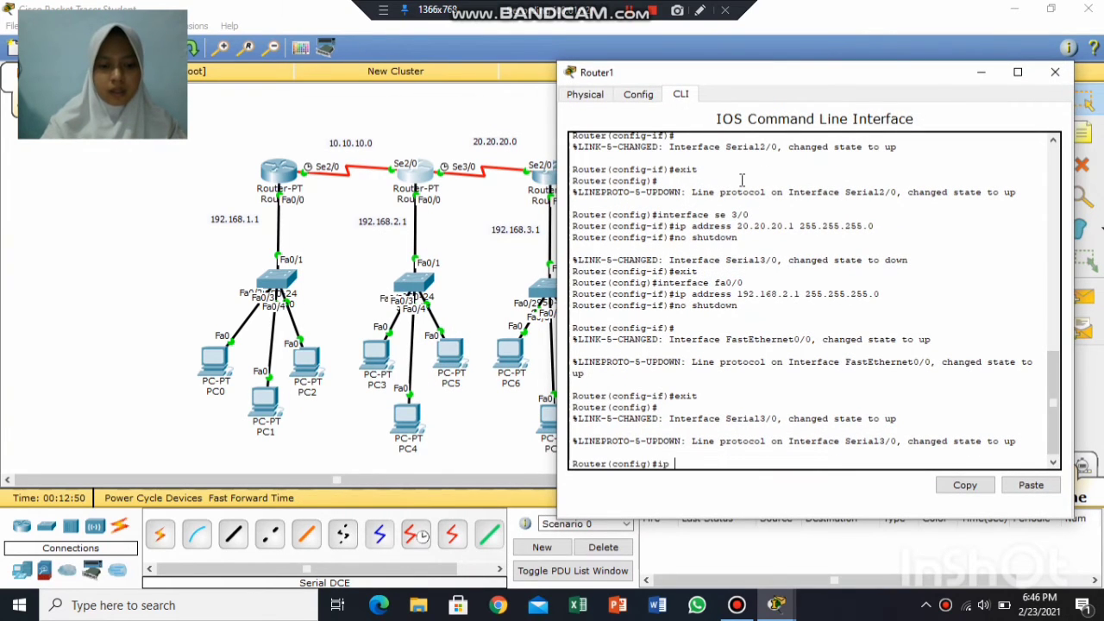
text( rout)
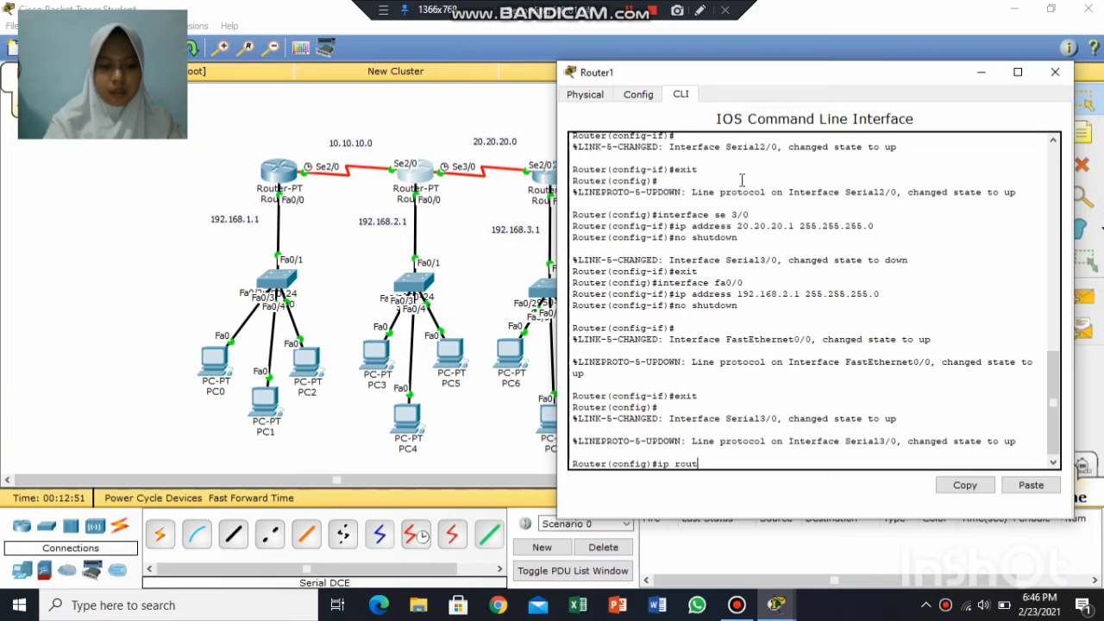
text(e 192.16)
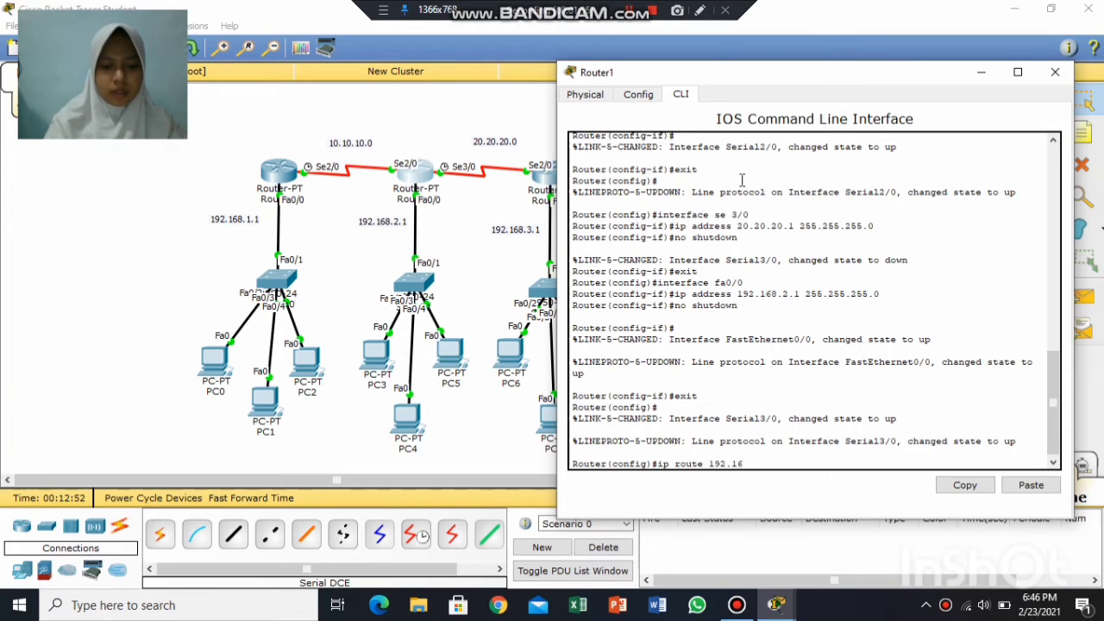
text(8.1.)
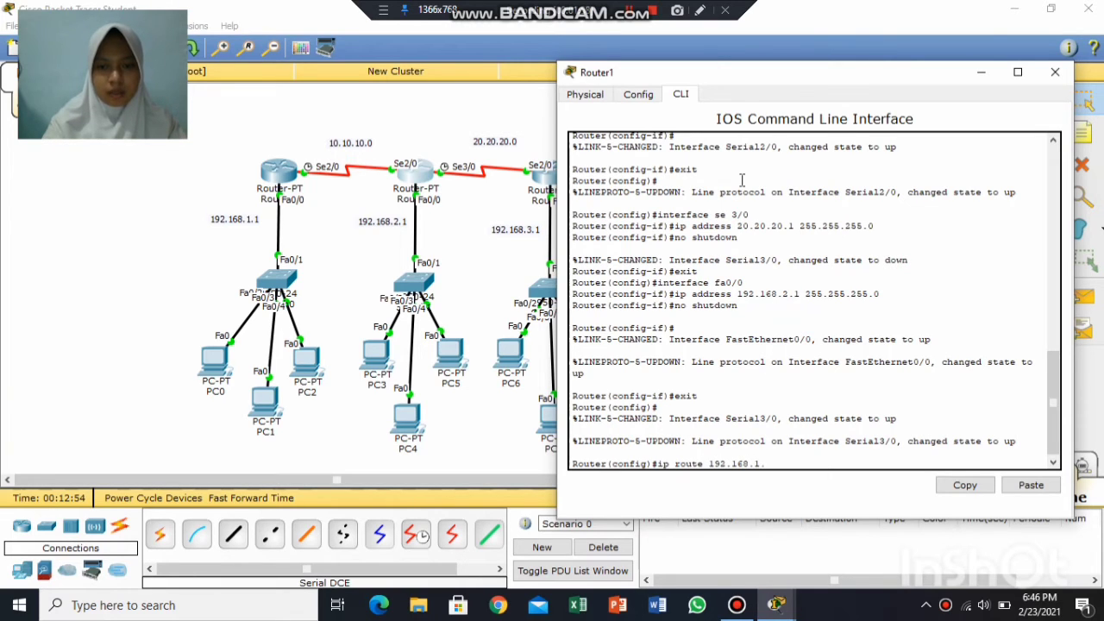
text(0 2)
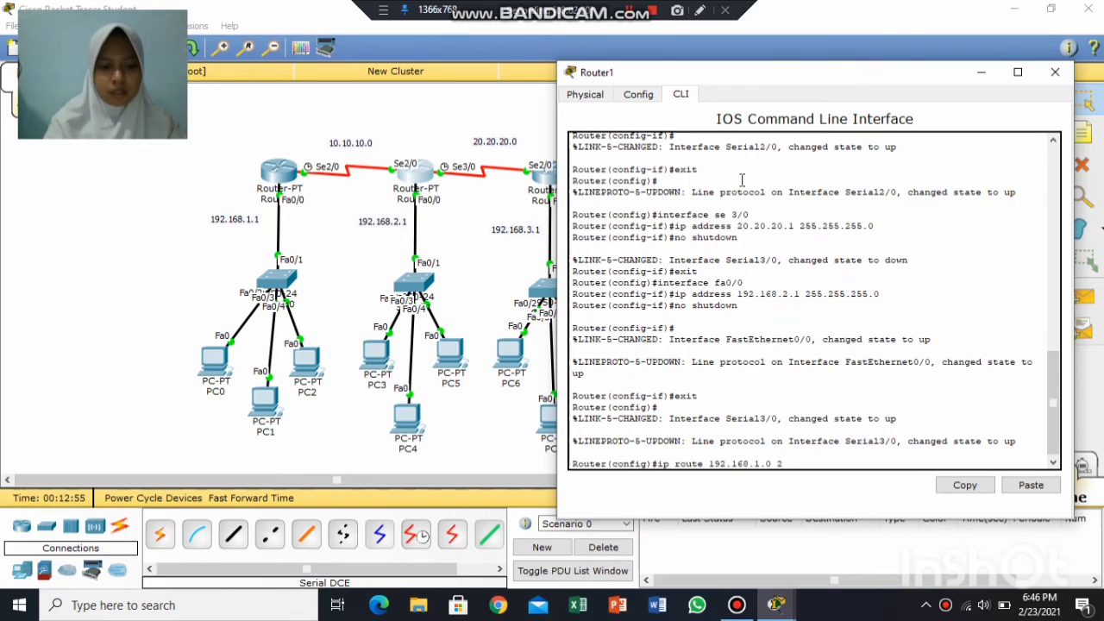
text(55.25)
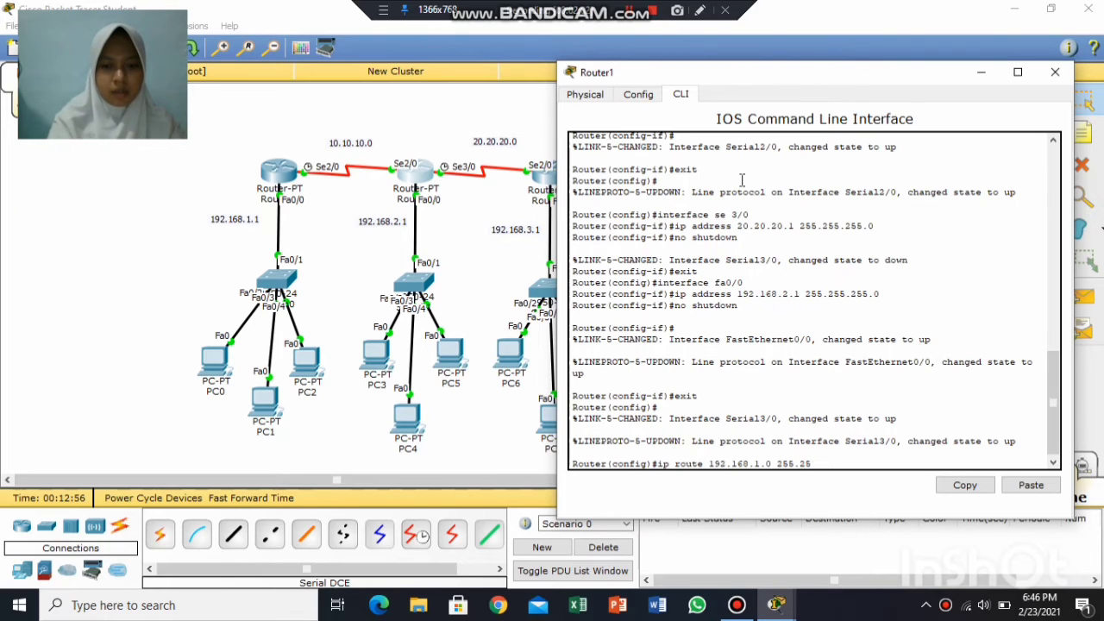
text(5.255.0 )
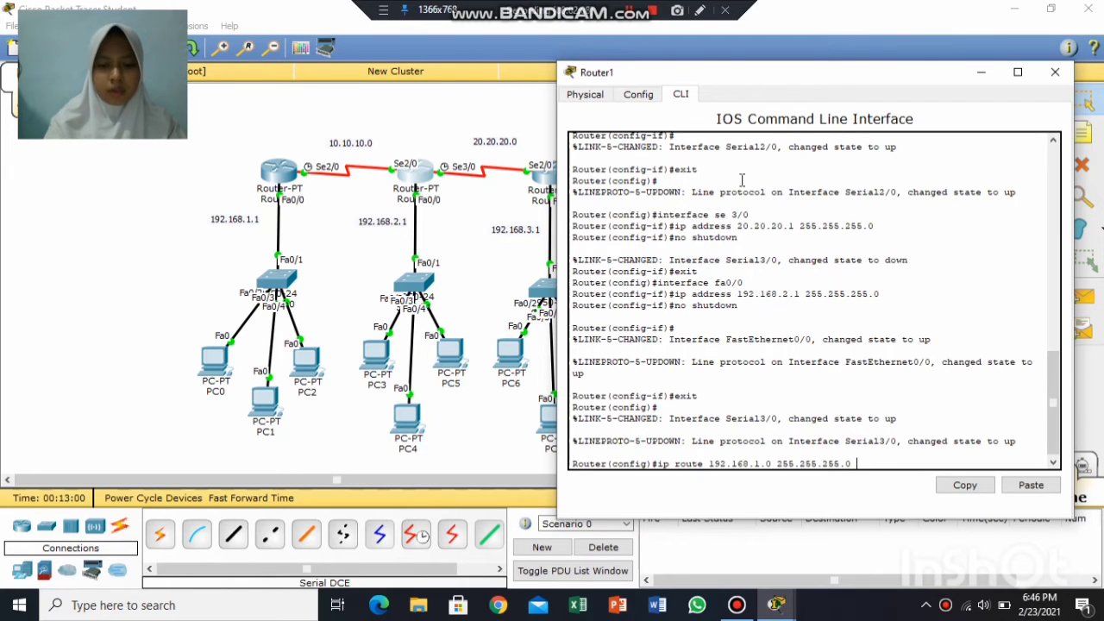
text(10.10.10)
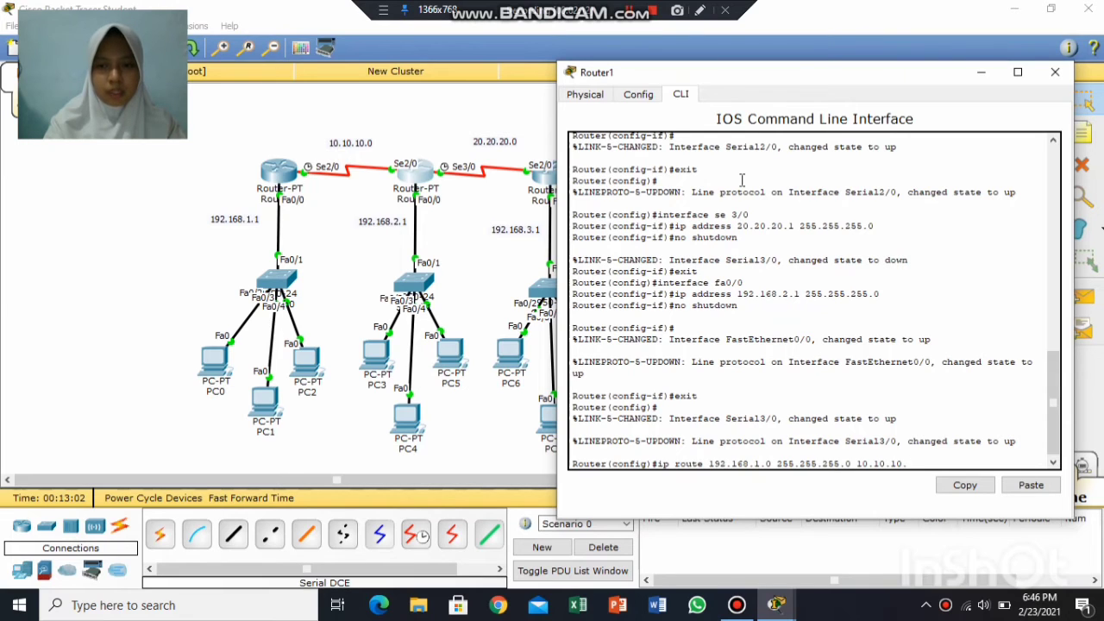
text(.)
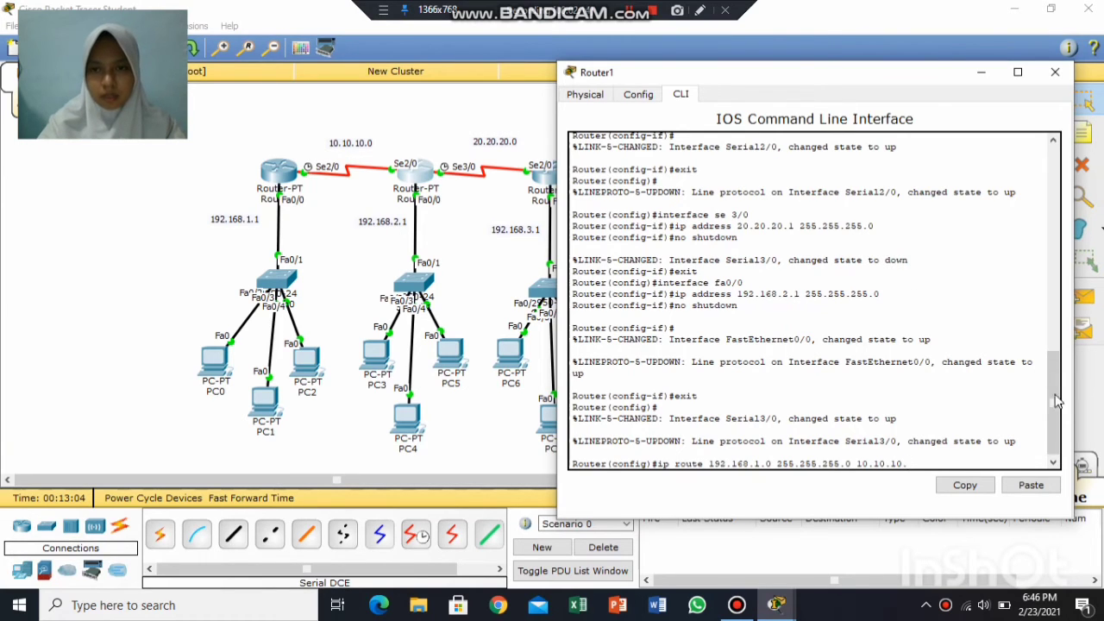
drag(1058, 402, 1061, 382)
text(1)
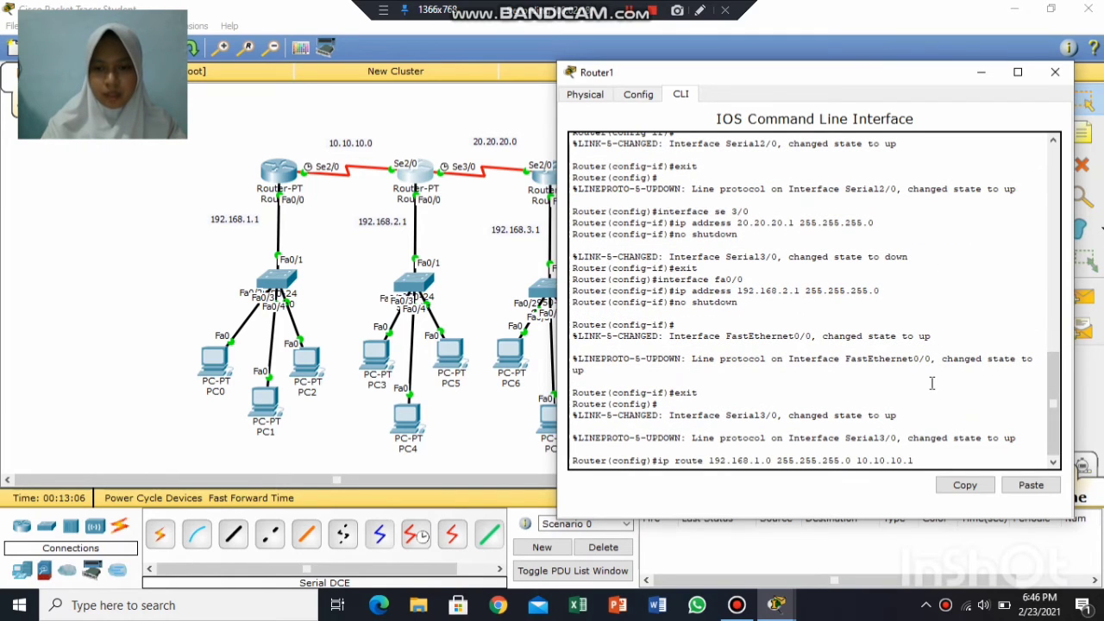
key(Return)
Add a static route on Router1 to 192.168.3.0 with mask 255.255.255.0 via next hop 20.20.20.2.
text(ip)
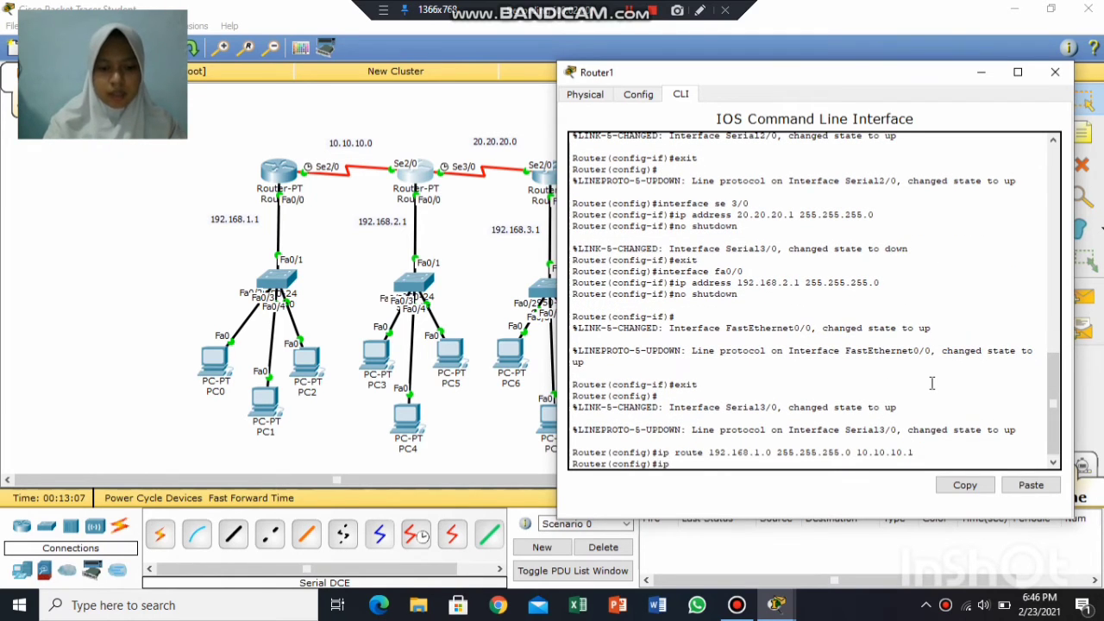
text( route 192.168.3.)
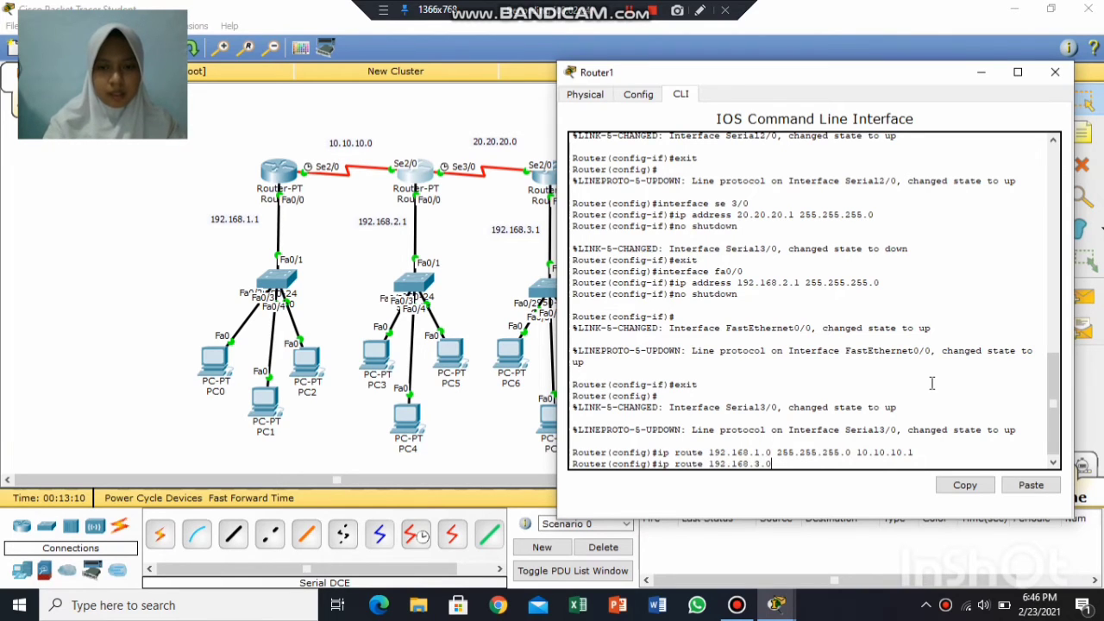
text(0 255)
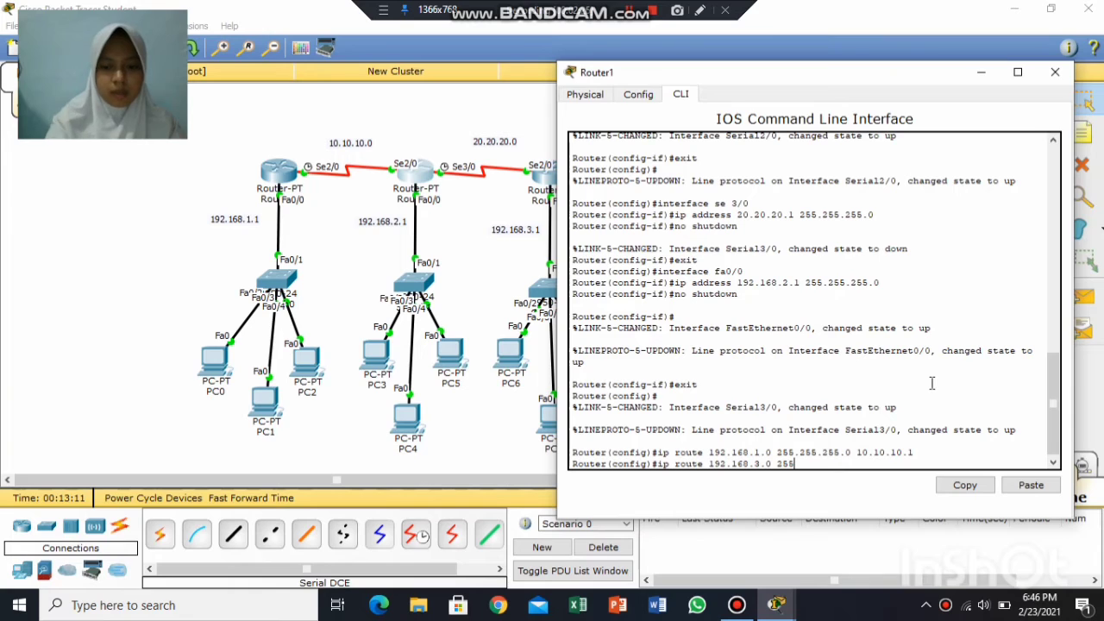
text(.255.255)
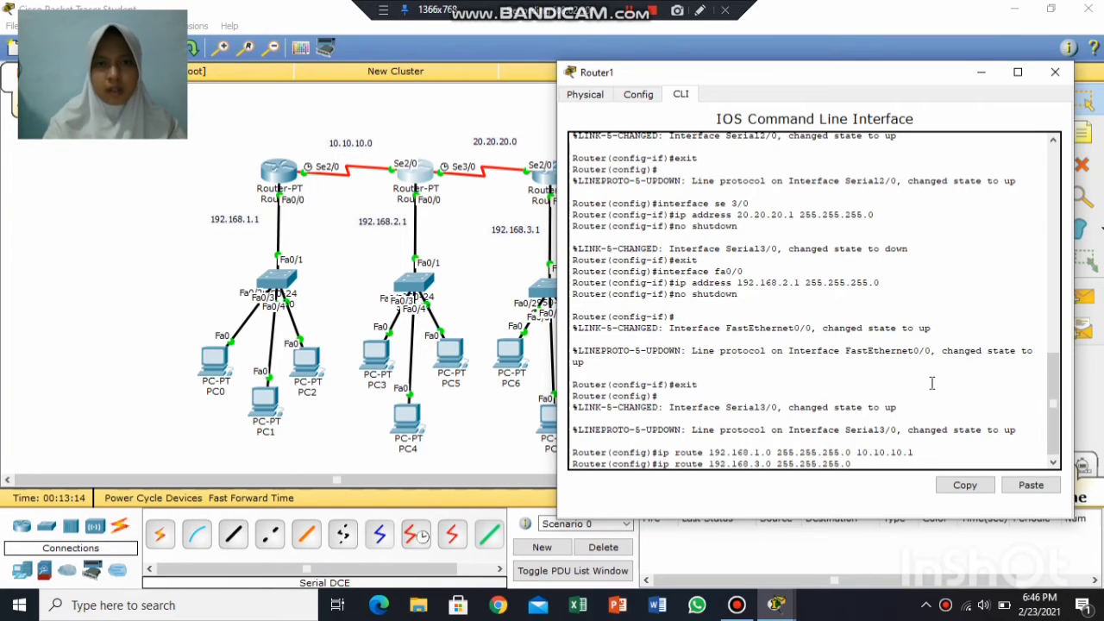
text(.0 )
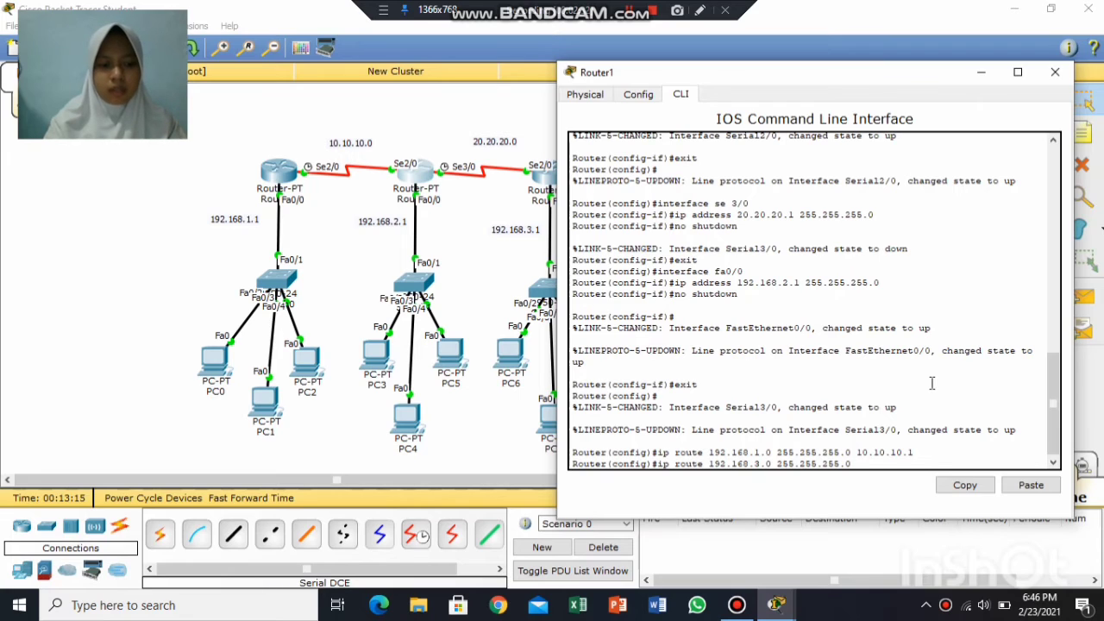
text(20.20.2)
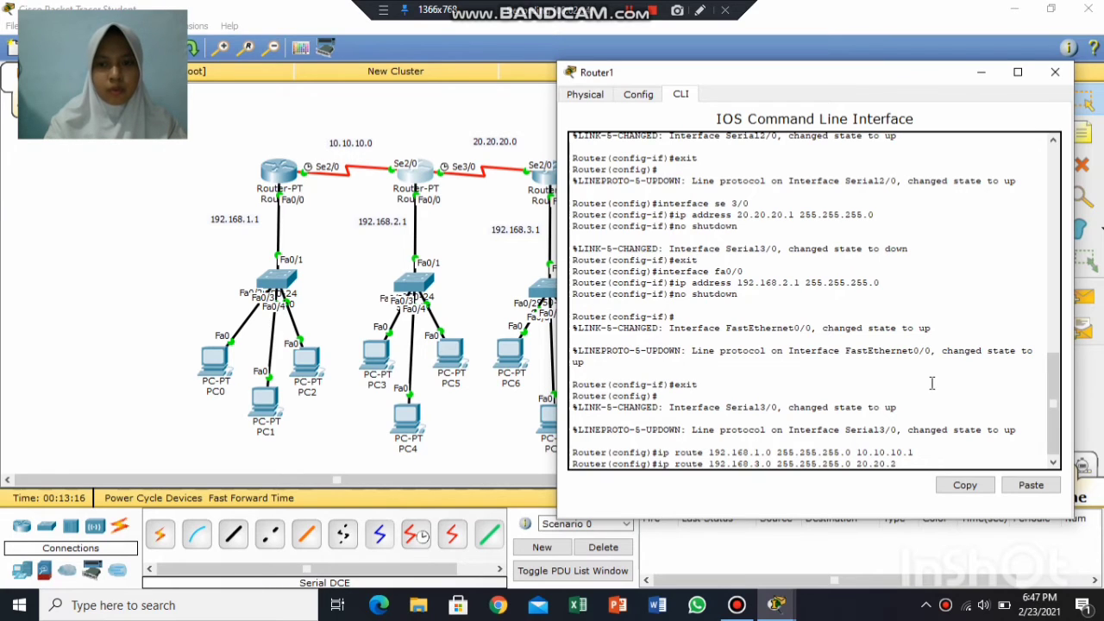
text(0.2)
key(Return)
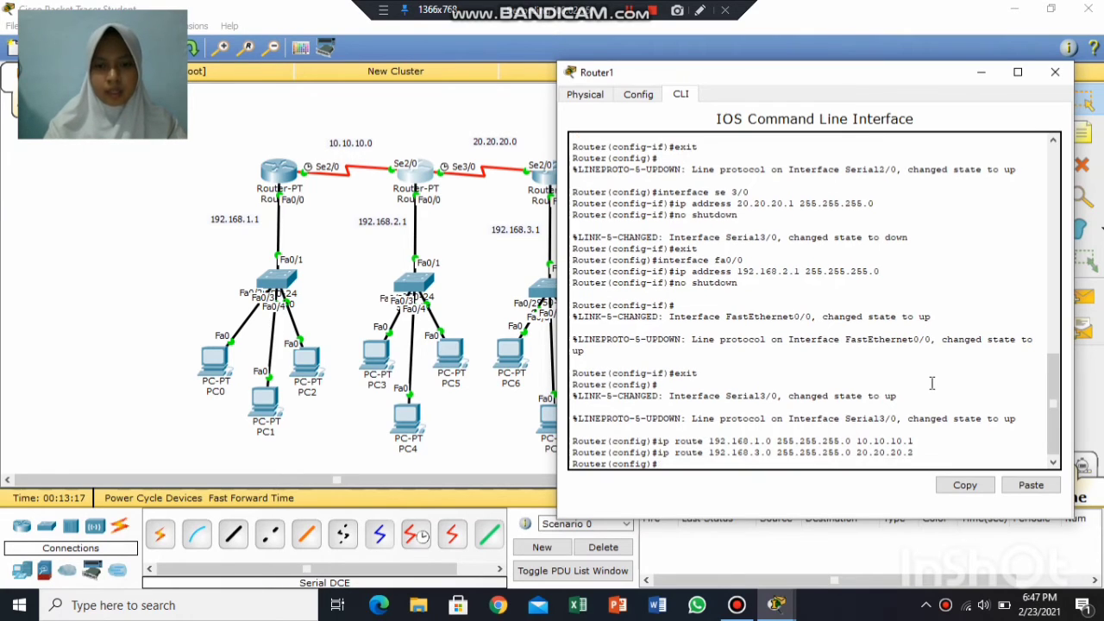
Add a static route on Router1 to 192.168.4.0 with mask 255.255.255.0 via next hop 20.20.20.2.
text(ip route)
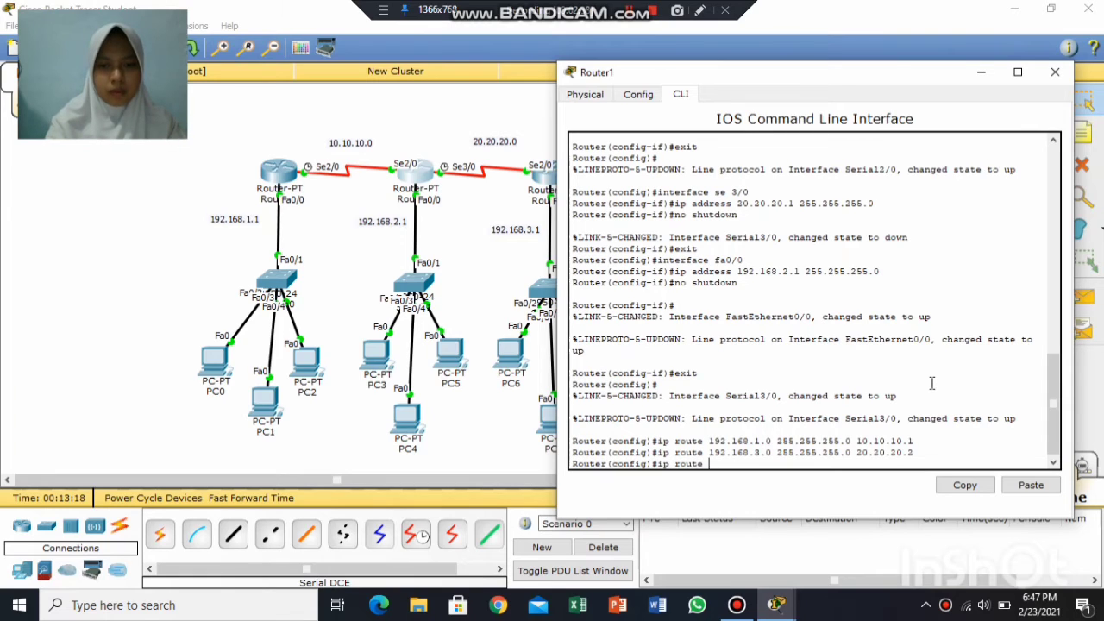
text( 192.)
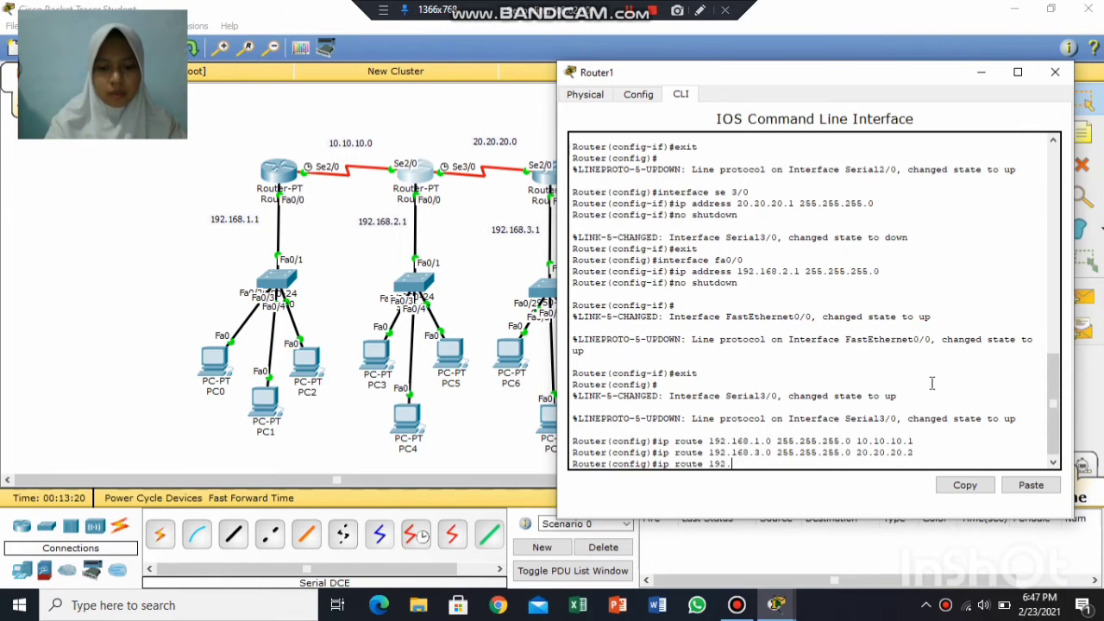
text(168.)
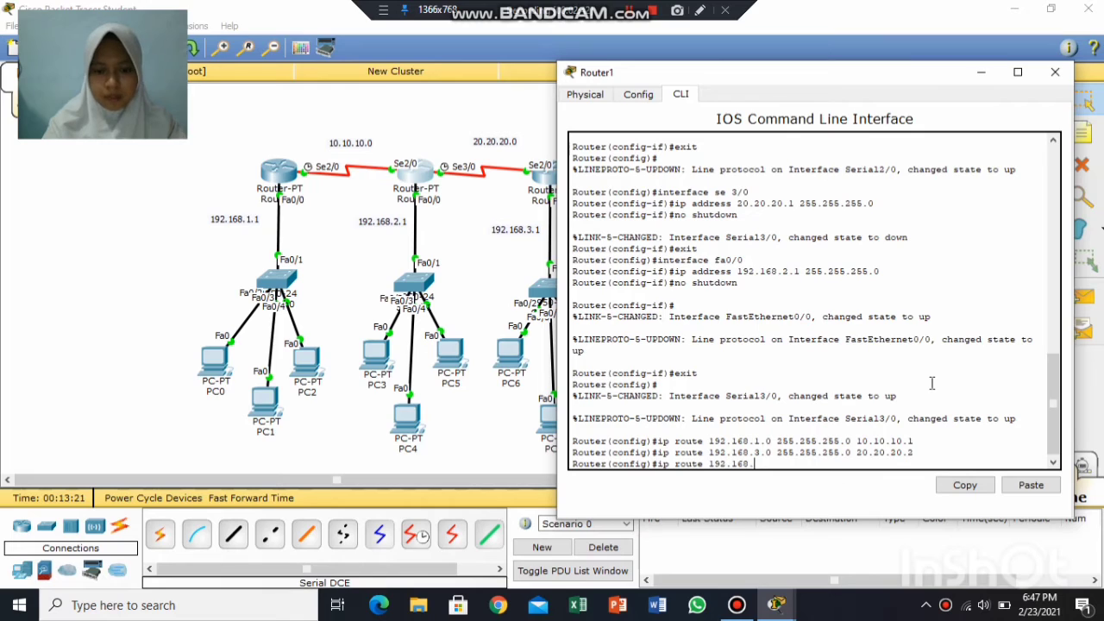
text(4.0 )
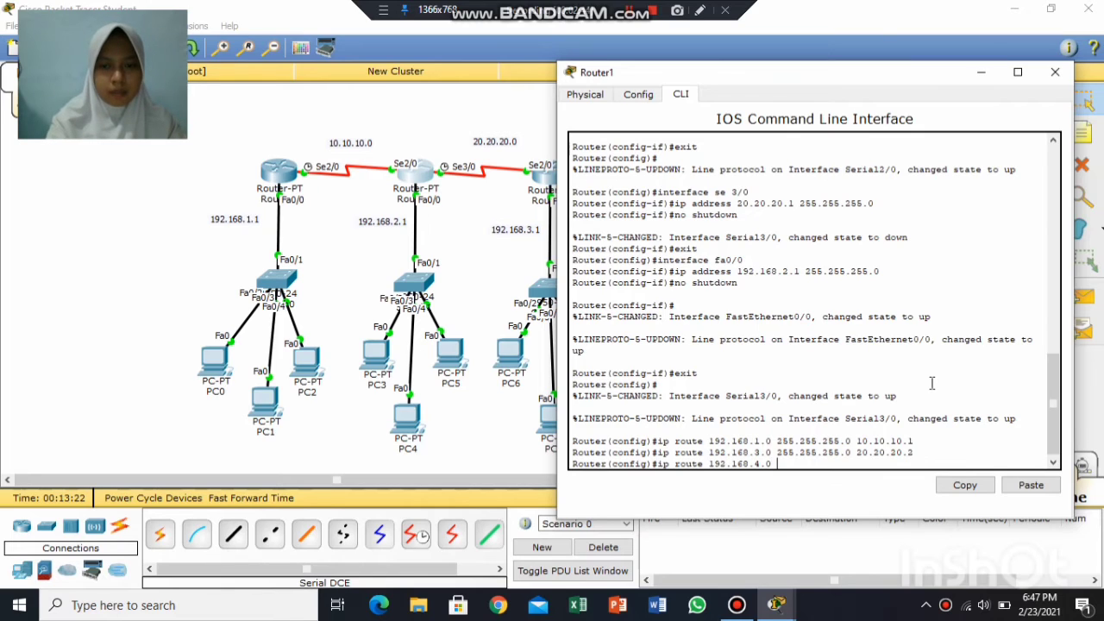
text(255.255)
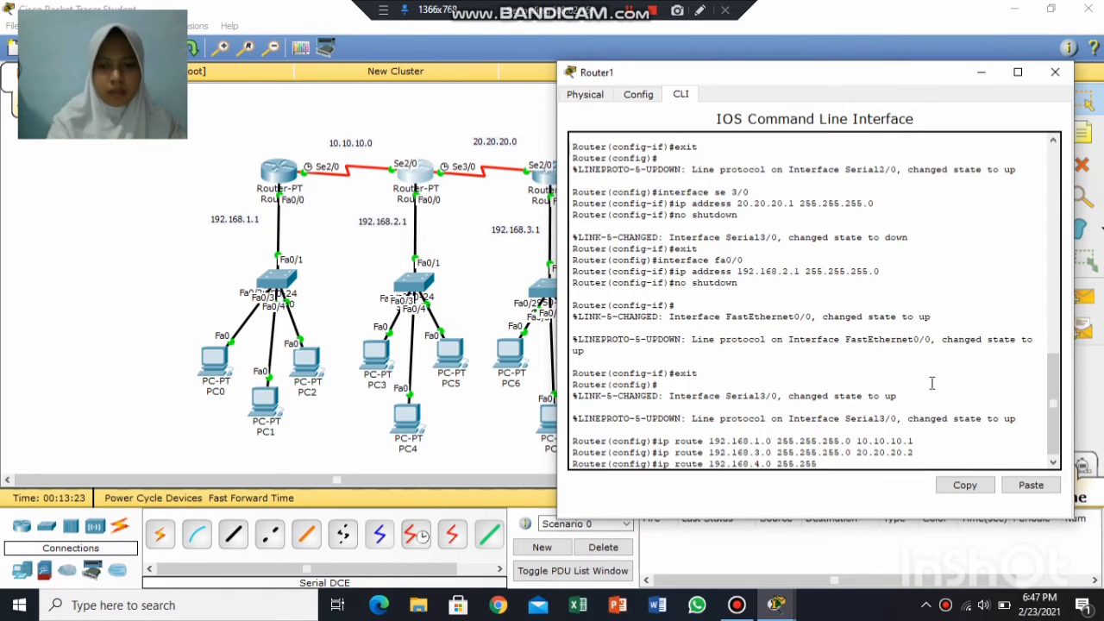
text(.255.0)
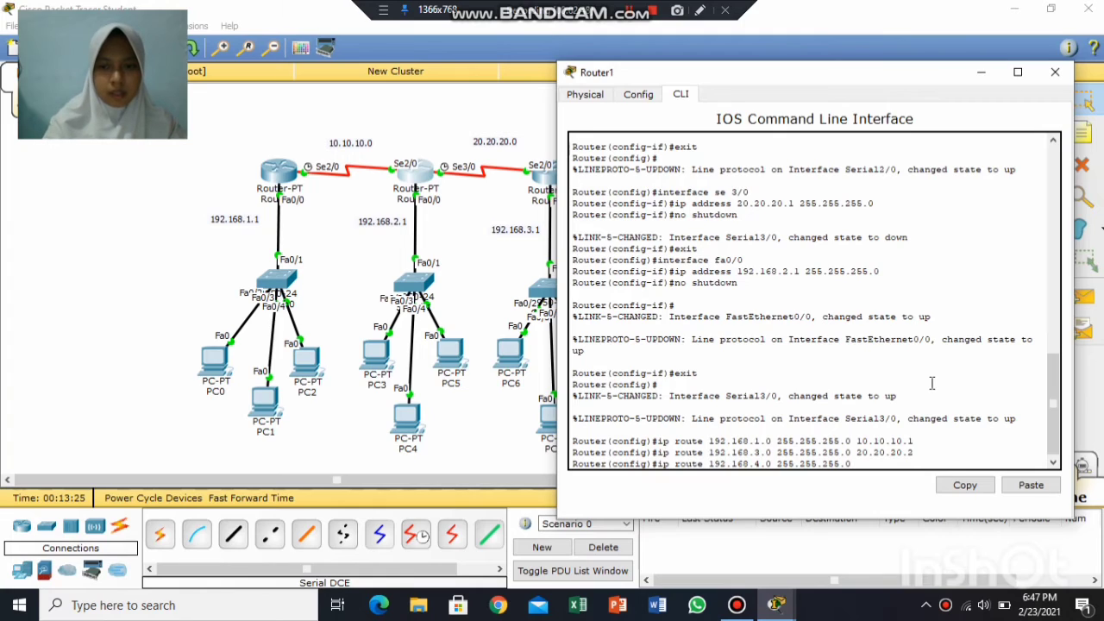
text( 2)
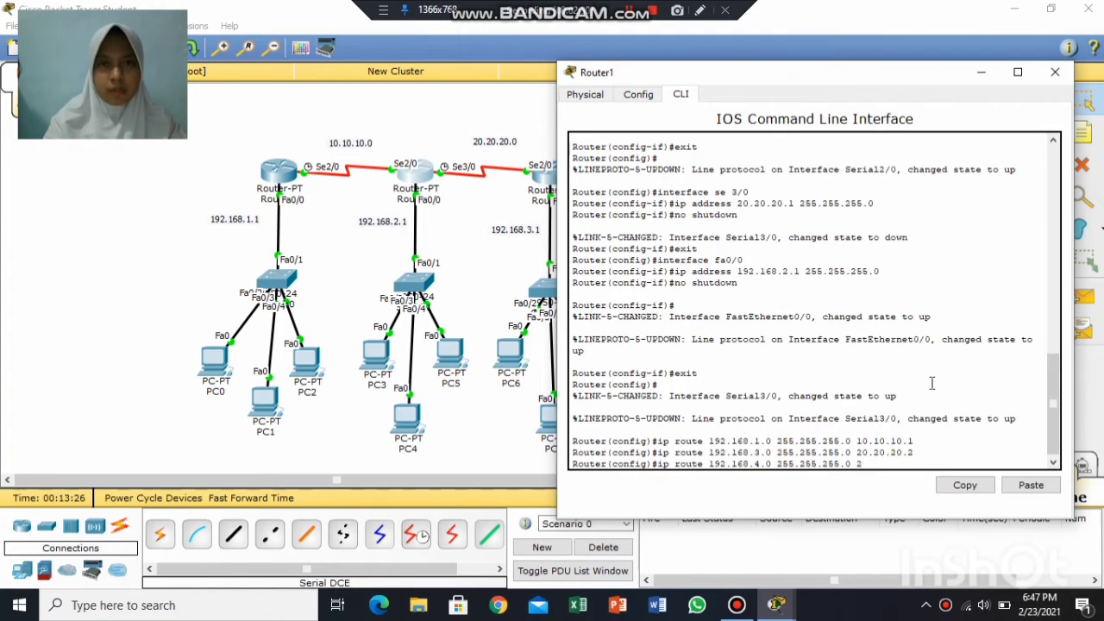
text(0.20.20.2)
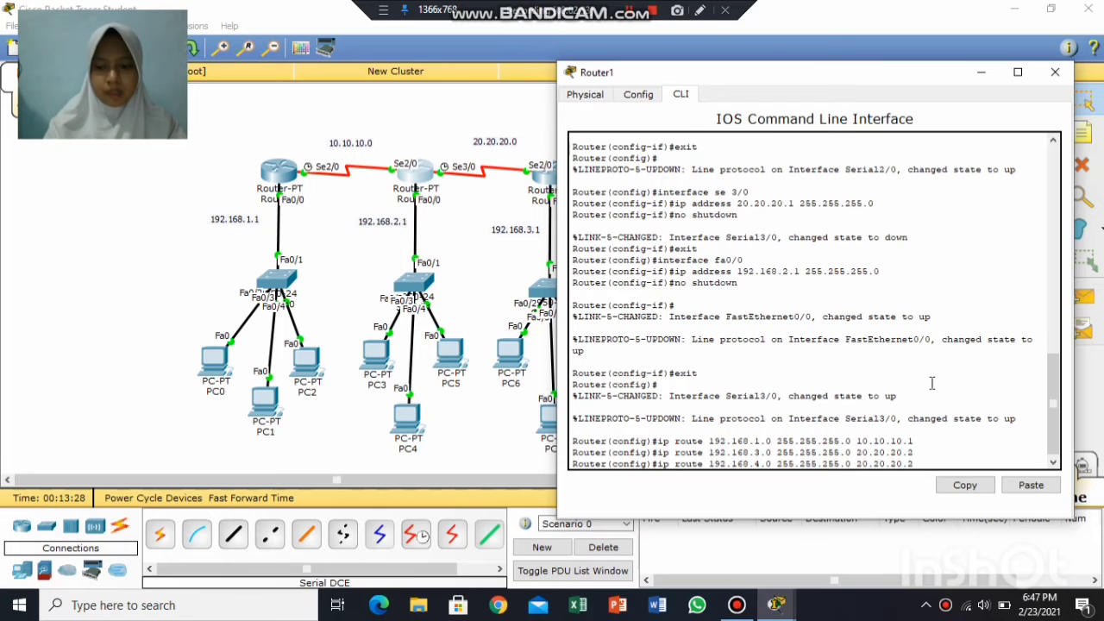
key(Return)
Add a static route on Router1 to 30.30.30.0 with mask 255.255.255.0 via 20.20.20.2, and close Router1's window.
text(i)
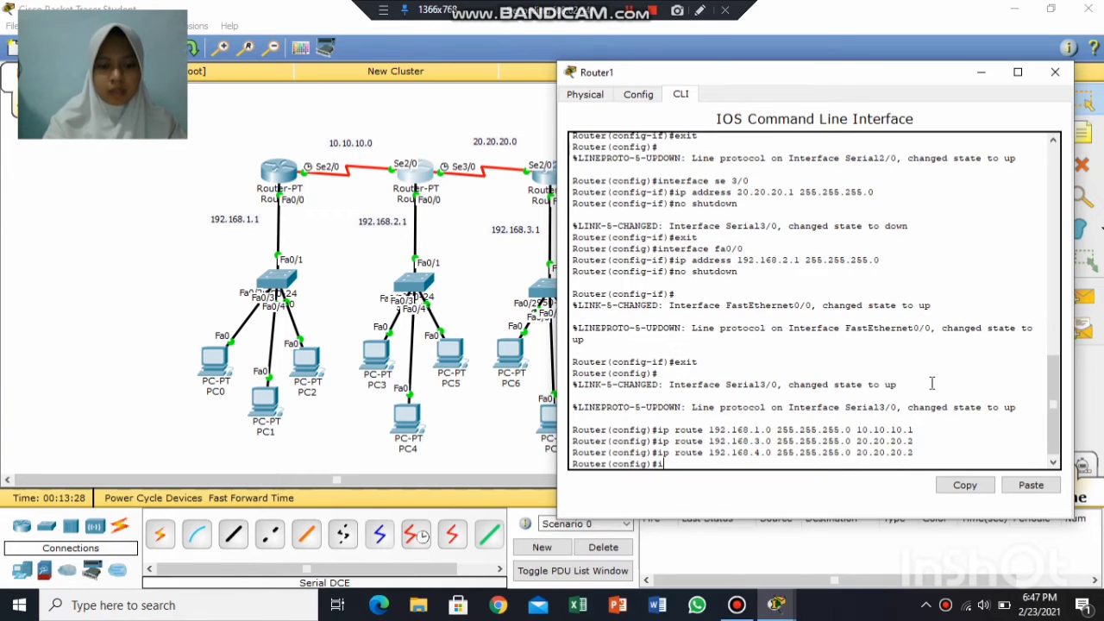
text(p route 3)
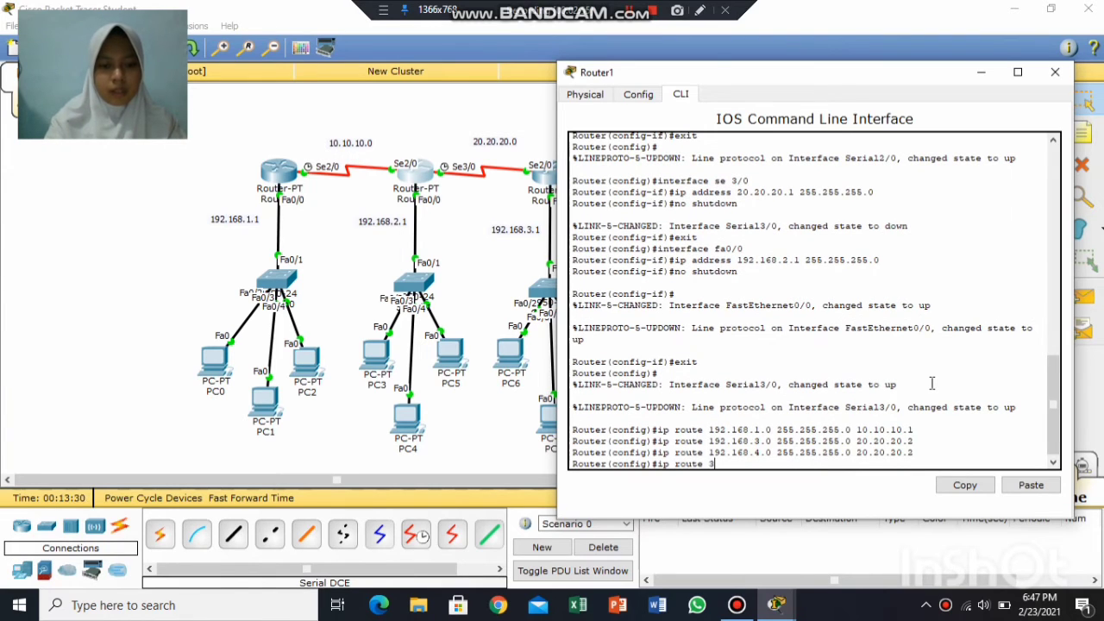
text(0.30.3)
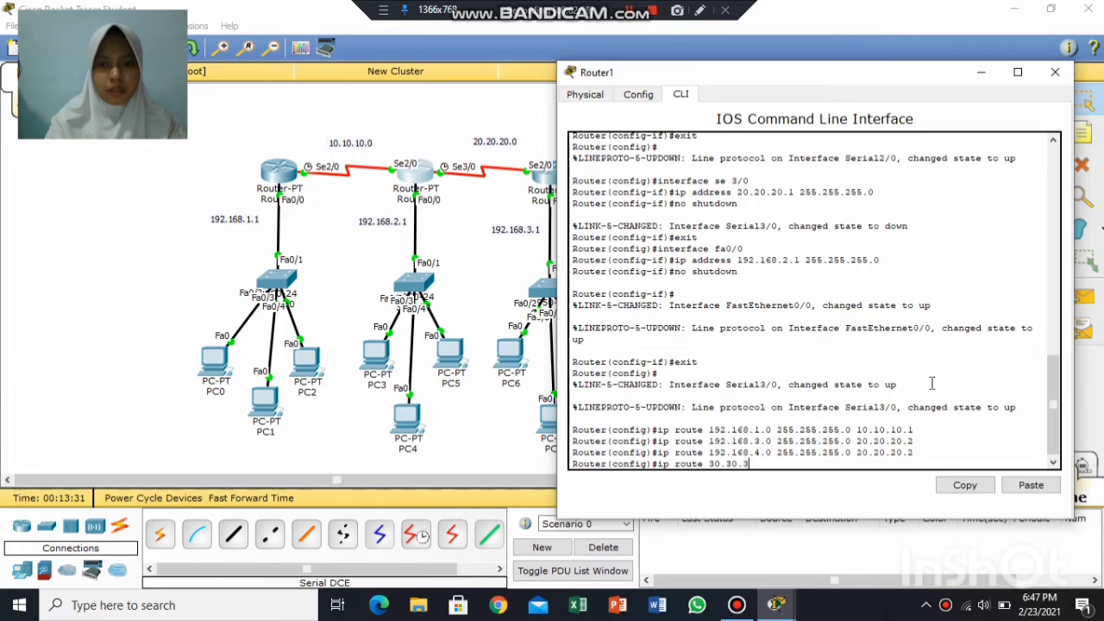
text(0.0)
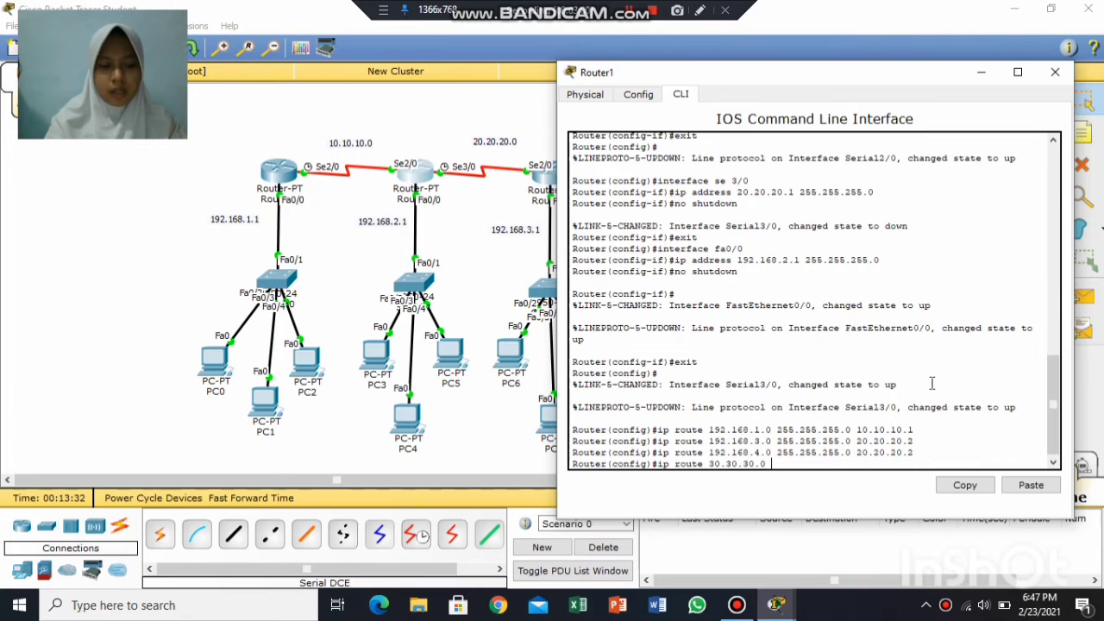
text( 255.)
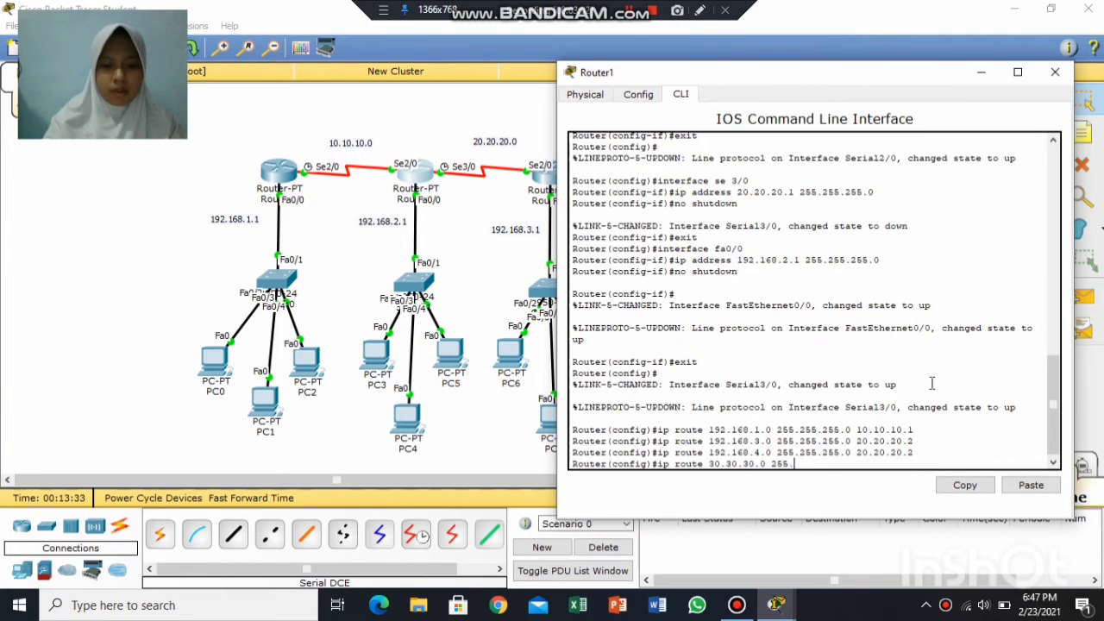
text(255.255.0)
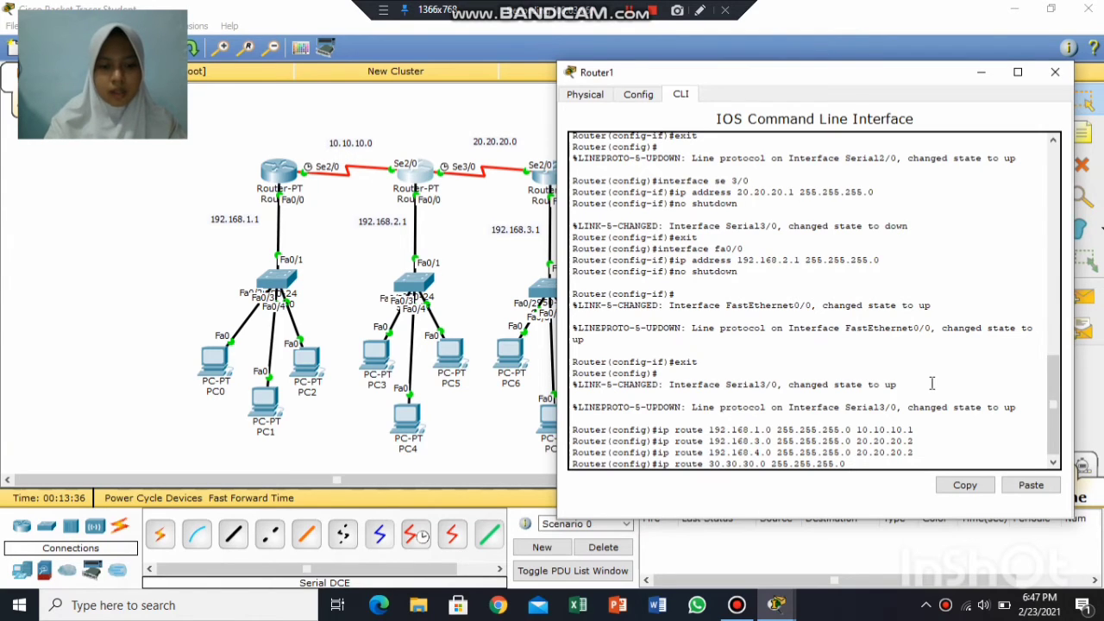
text( 20.20.20.2)
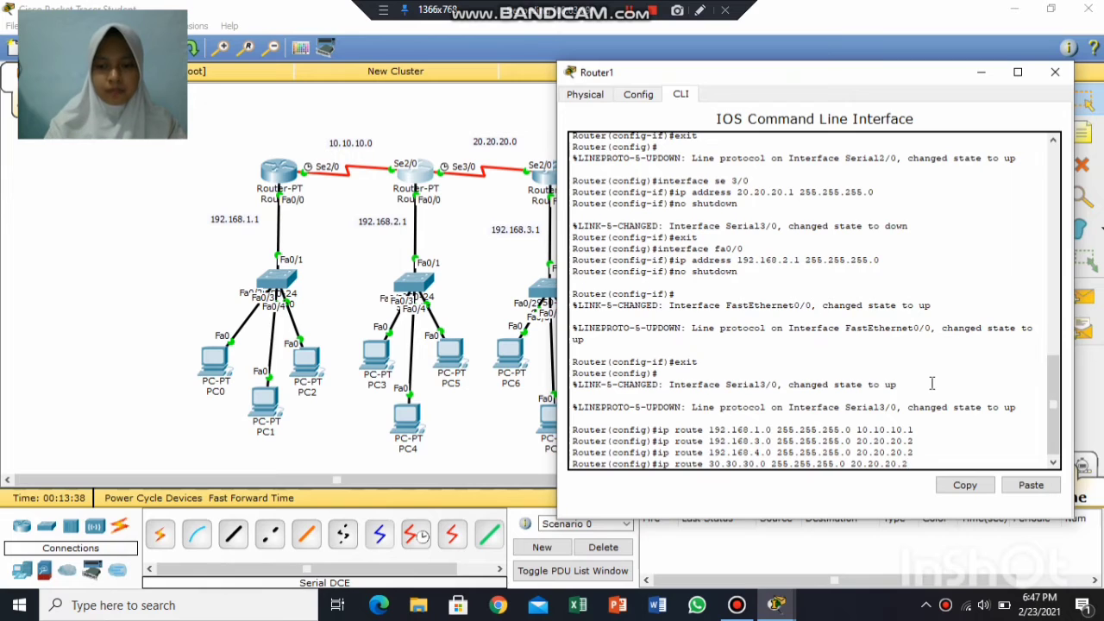
key(Return)
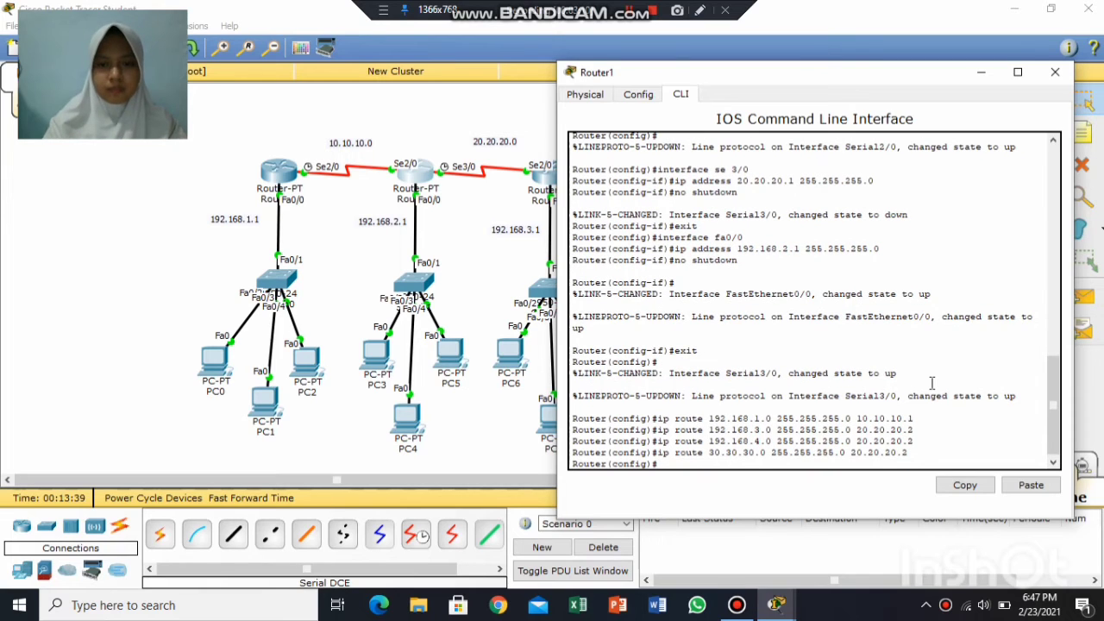
click(1056, 72)
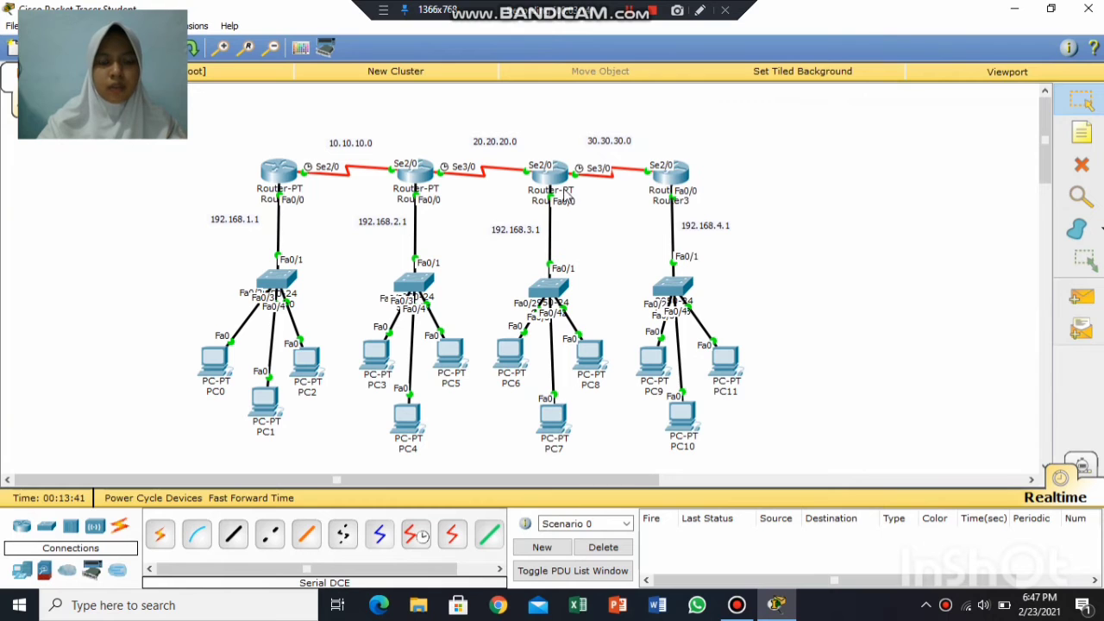
On Router2, add a static route to 192.168.1.0 with mask 255.255.255.0 via next hop 20.20.20.1.
mouse_move(555, 179)
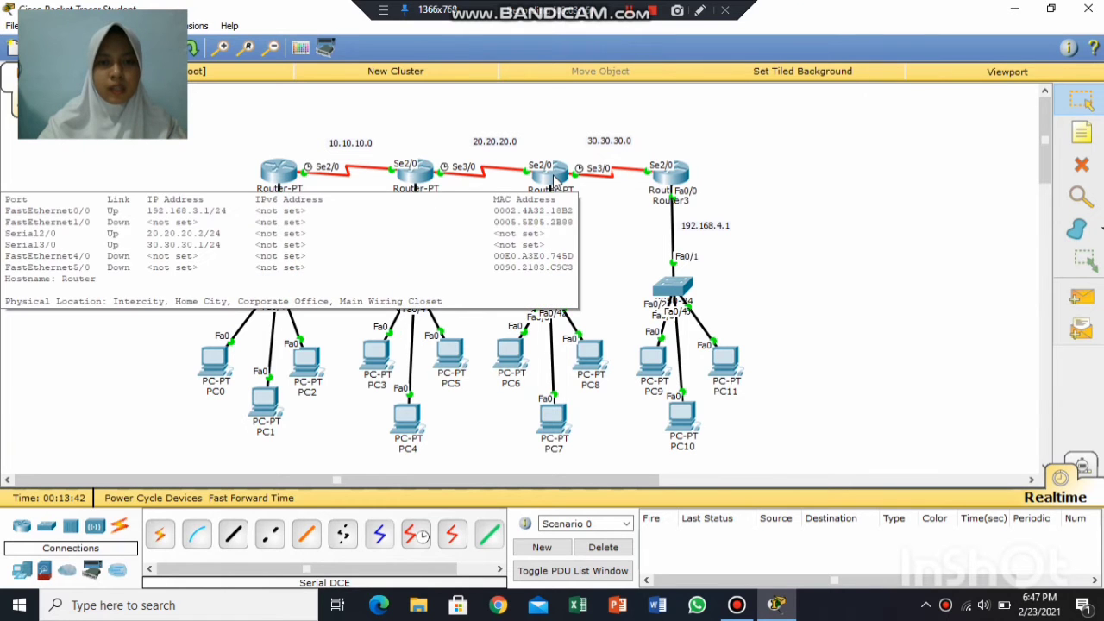
click(558, 174)
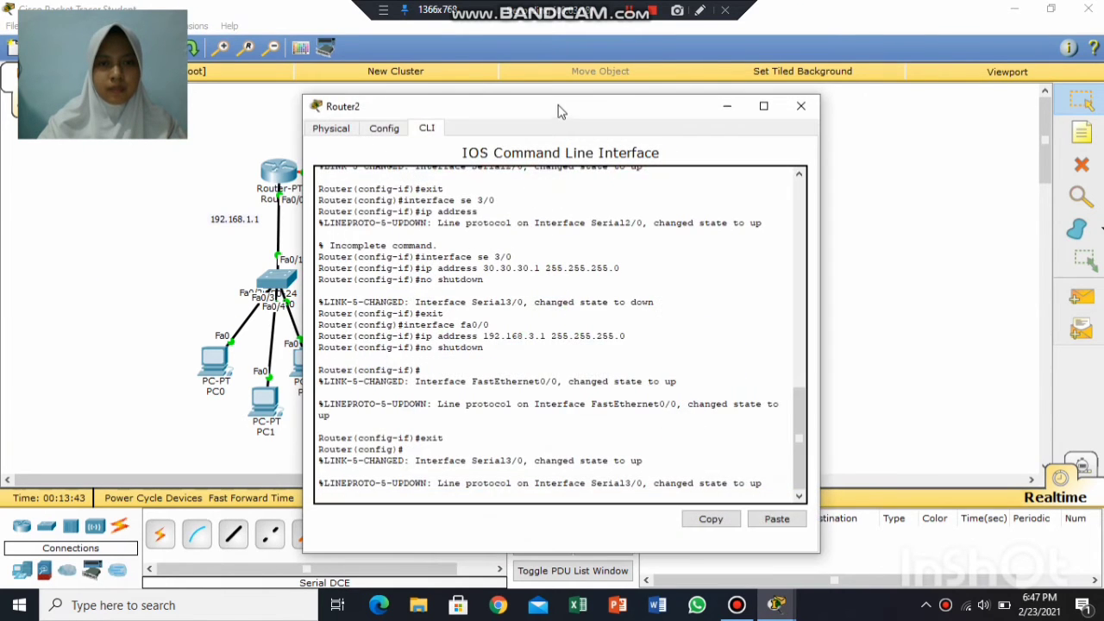
drag(558, 111, 802, 80)
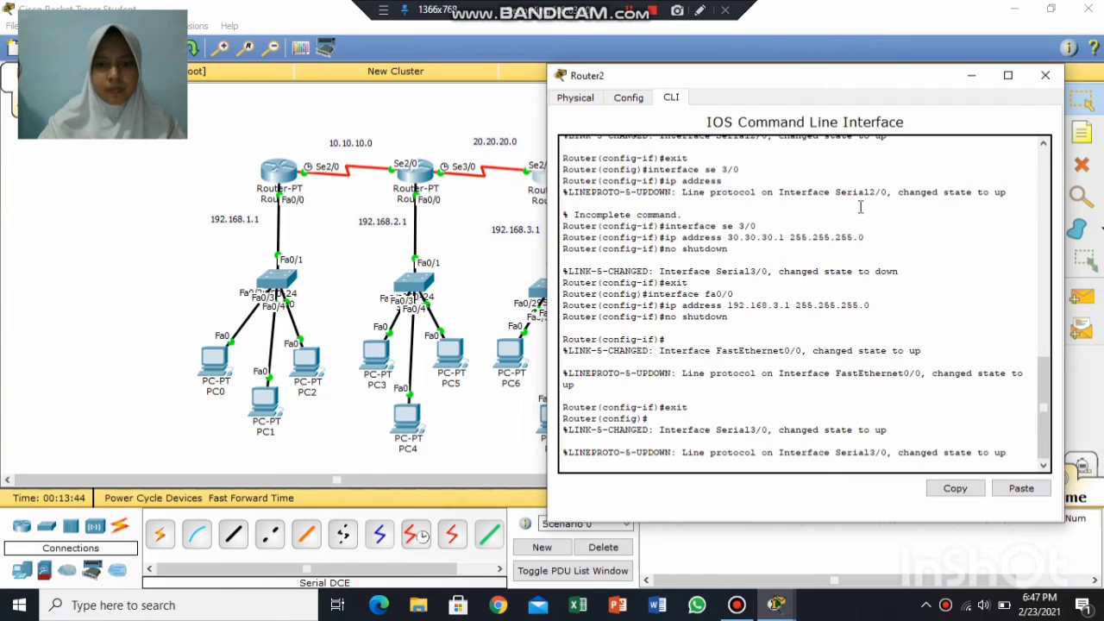
key(Return)
text(ip r)
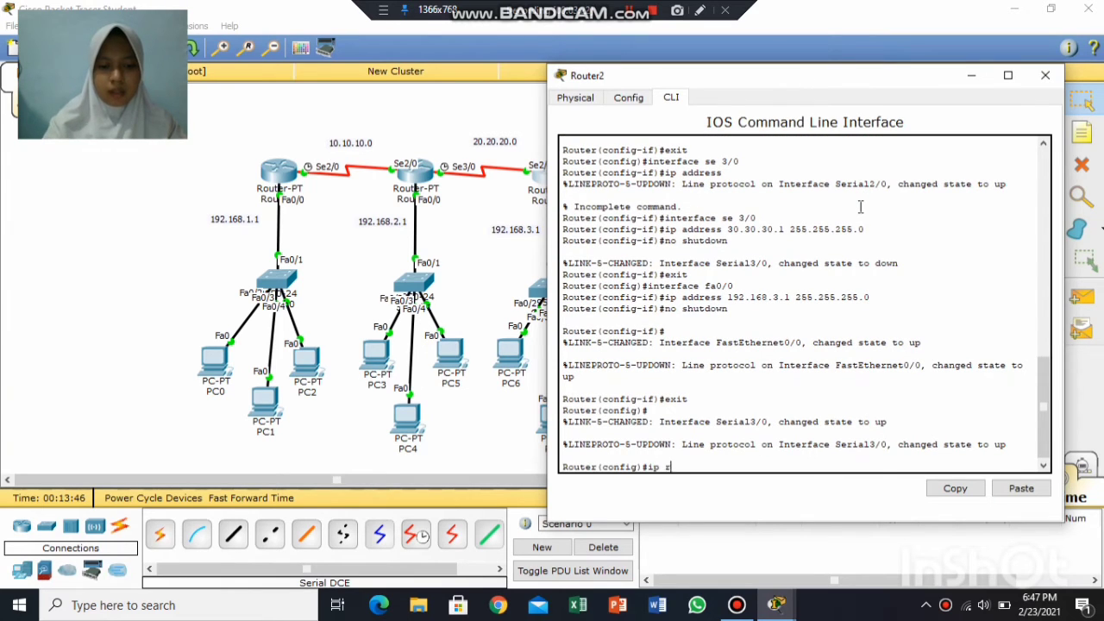
text(oute 192.168.1)
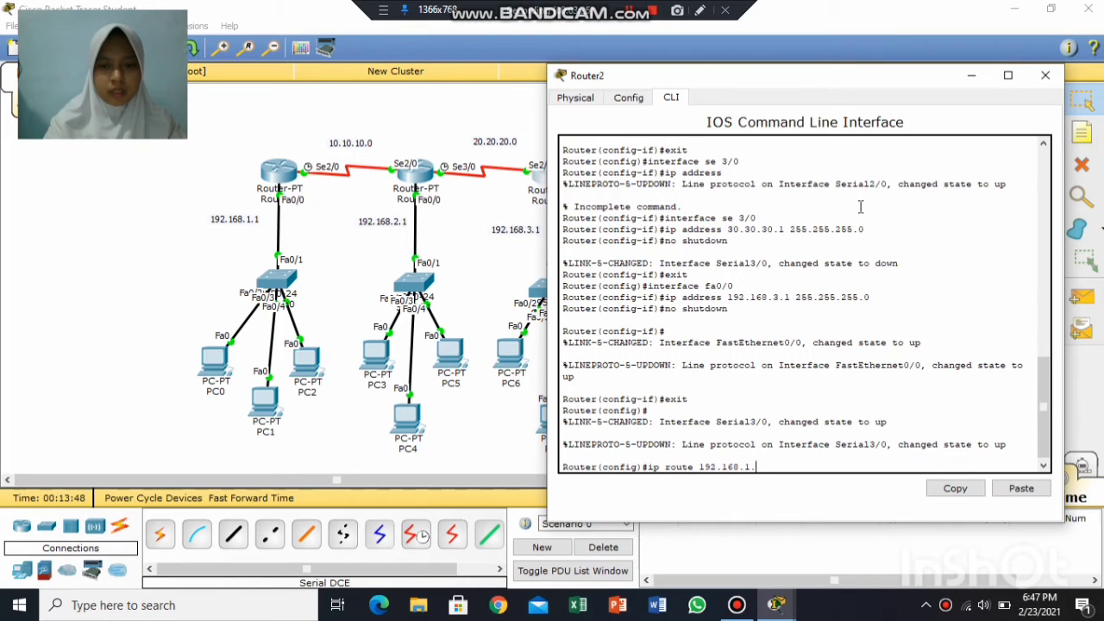
text(.0 2)
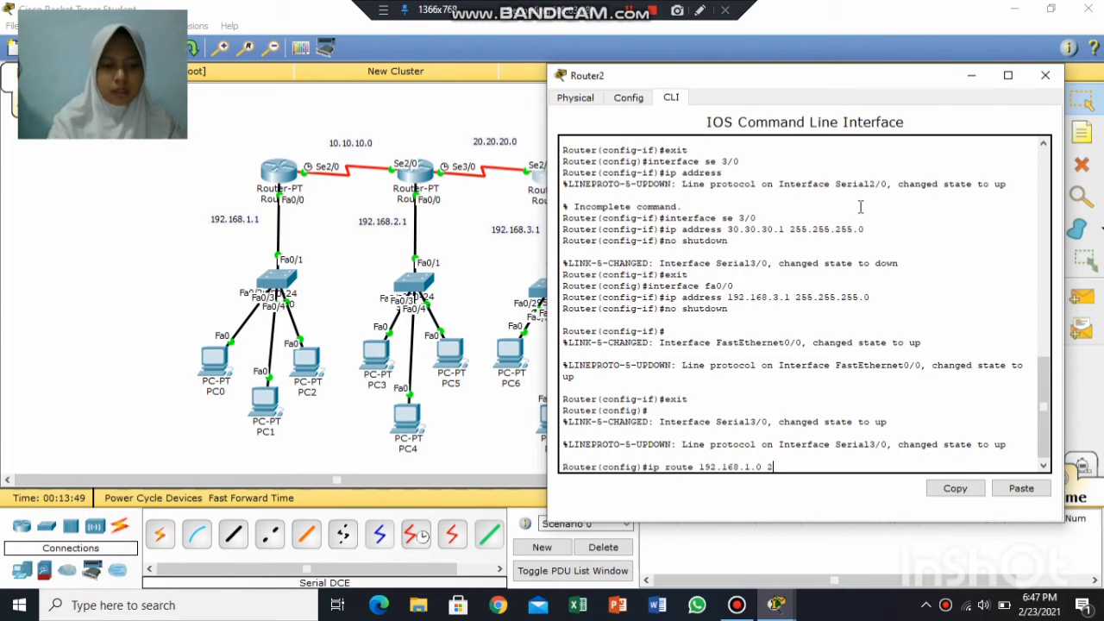
text(55.255.255)
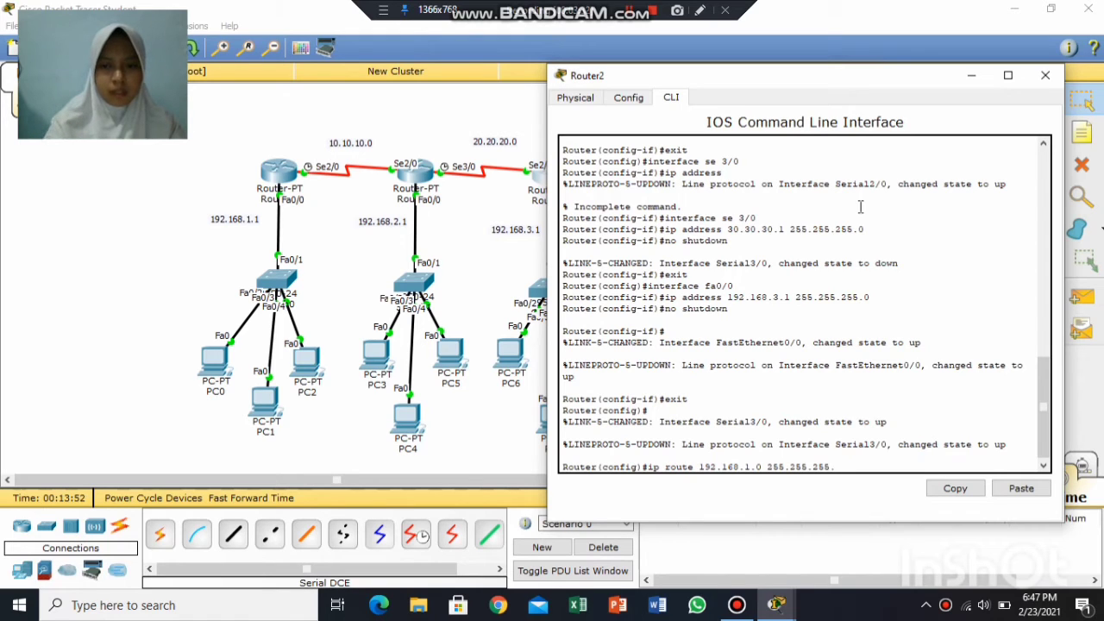
text(.0)
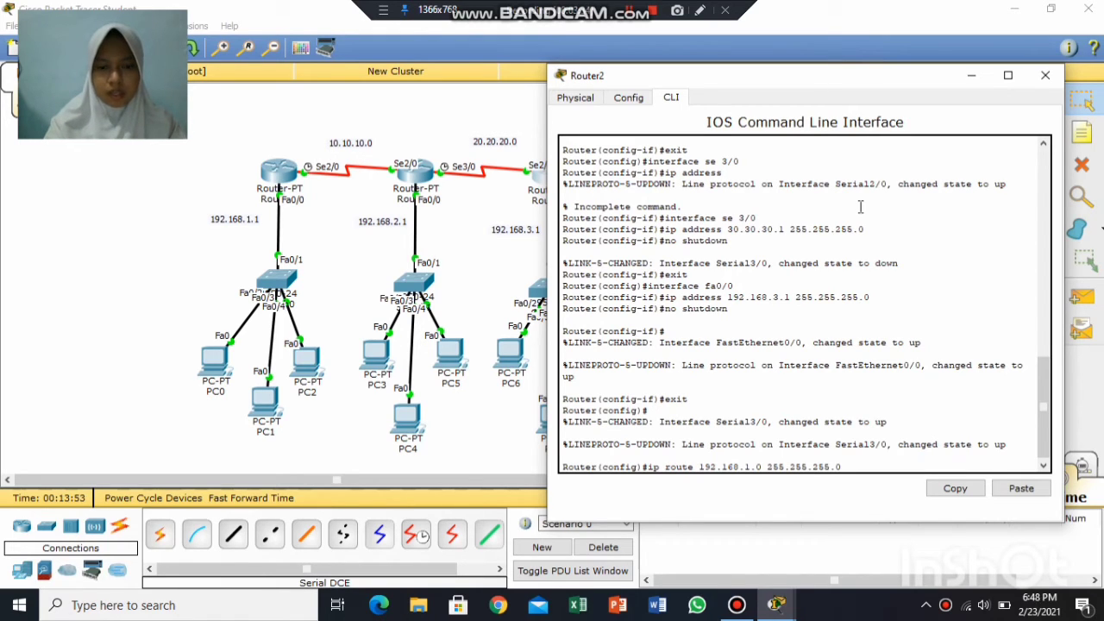
text( 20.20.20.)
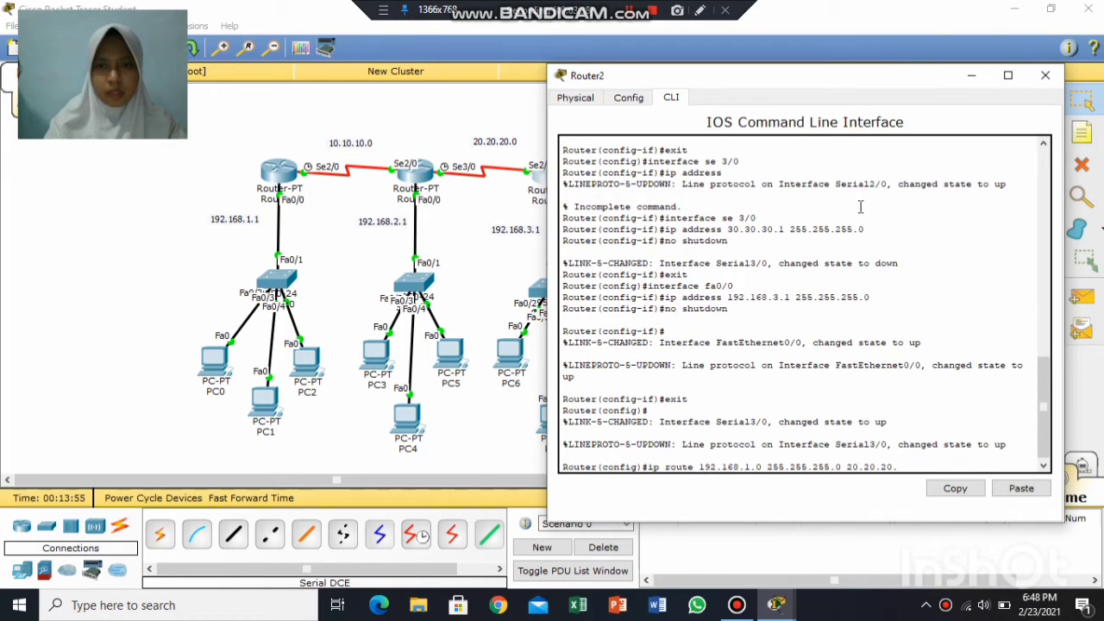
text(2)
key(BackSpace)
text(1)
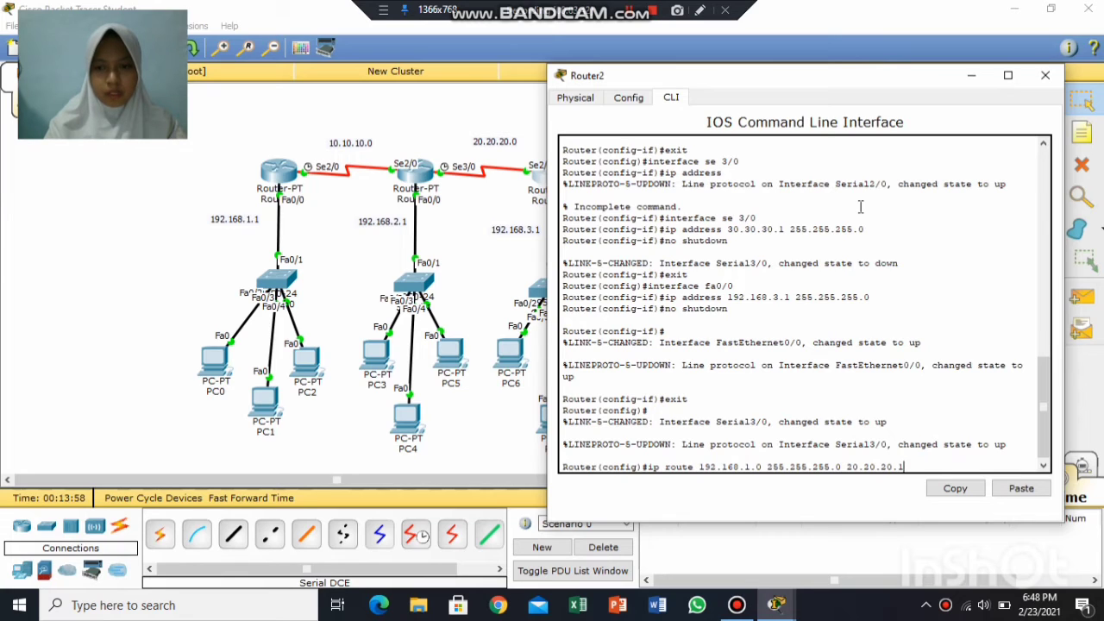
key(Return)
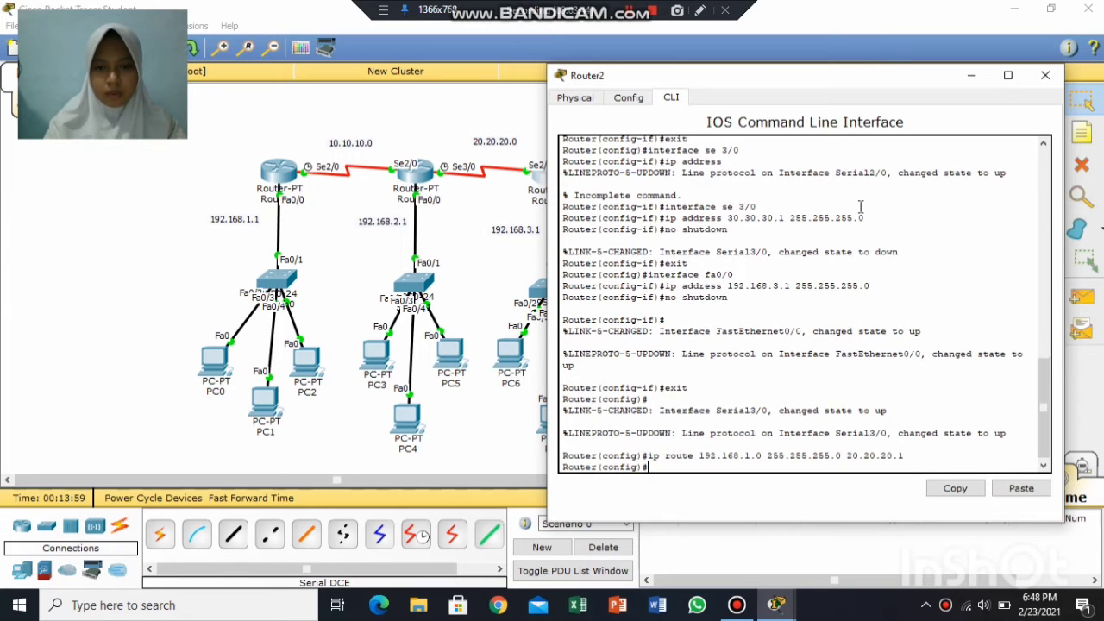
Add a static route on Router2 to 192.168.2.0 with mask 255.255.255.0 via next hop 20.20.20.1.
text(ip route )
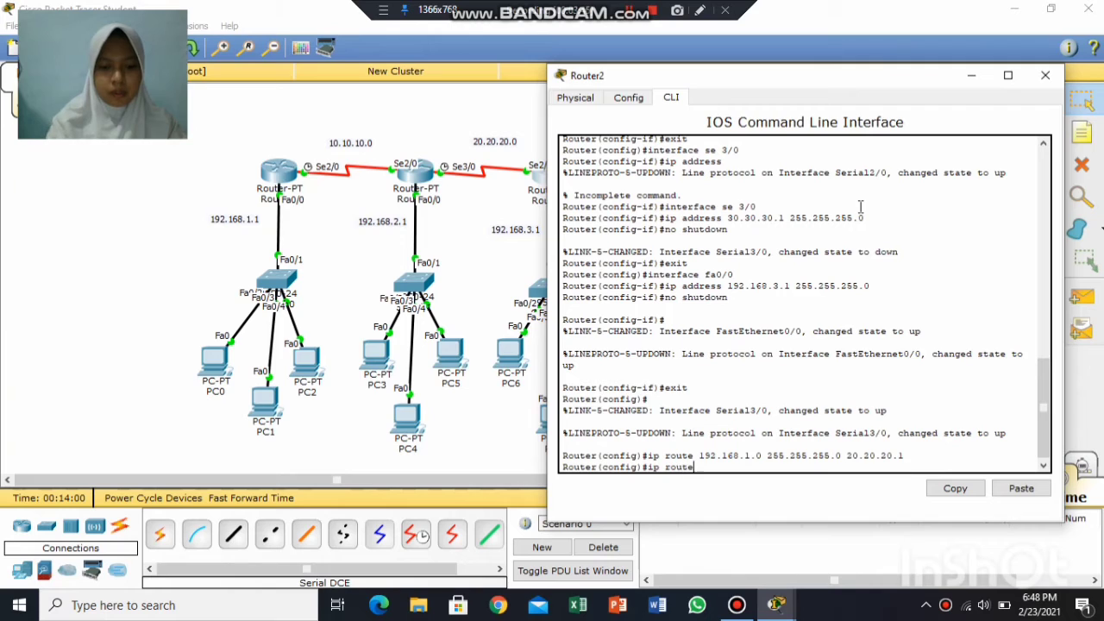
text(192)
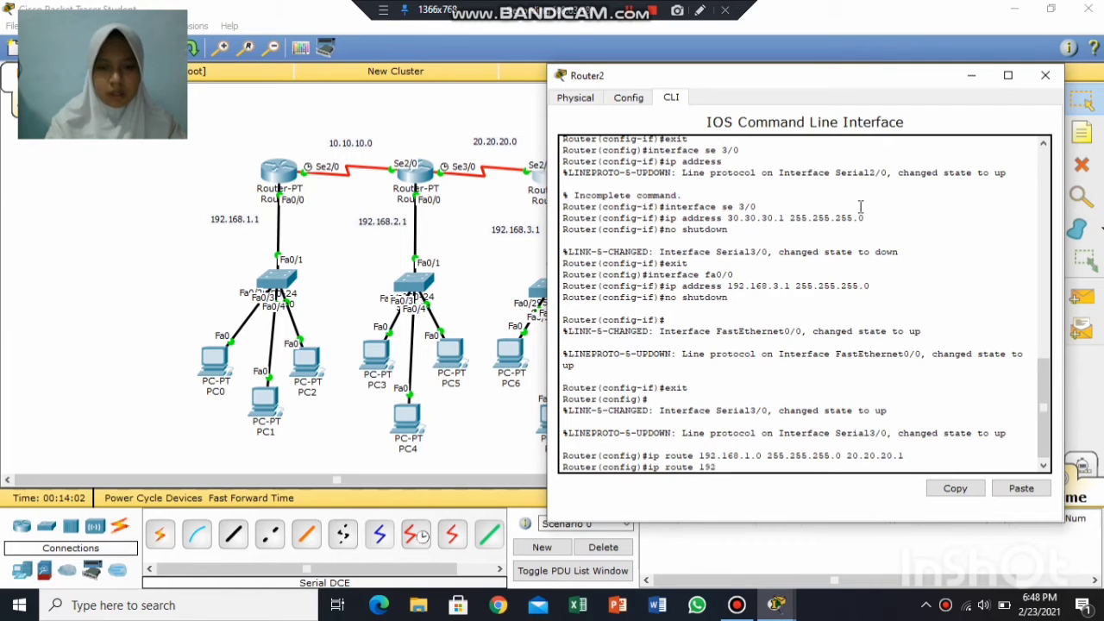
text(.168.2.0 255)
text(.2)
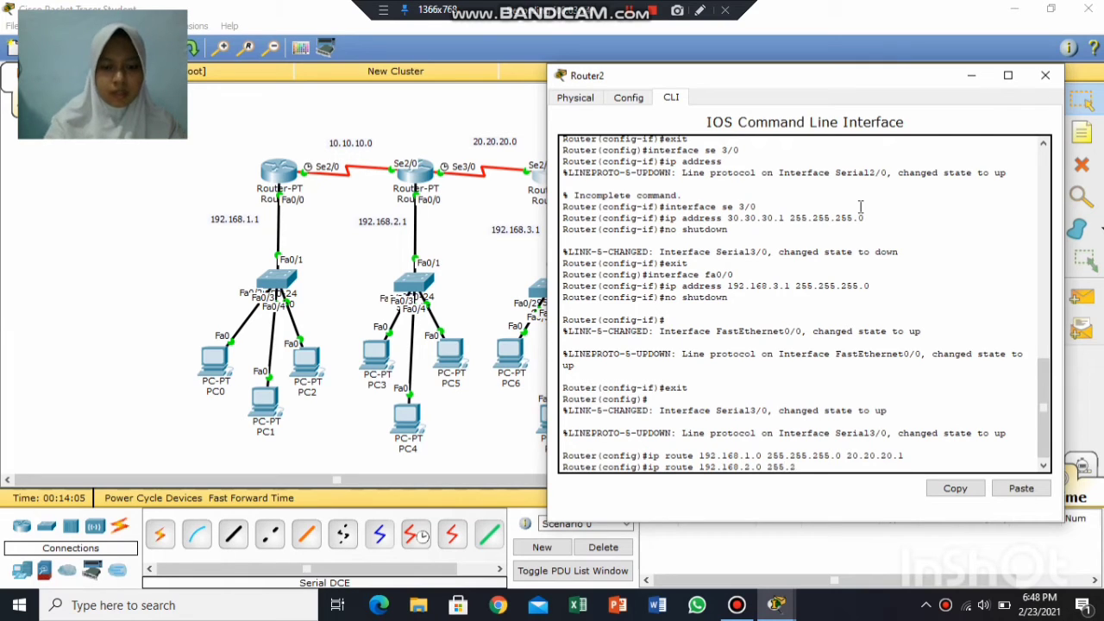
text(55.255)
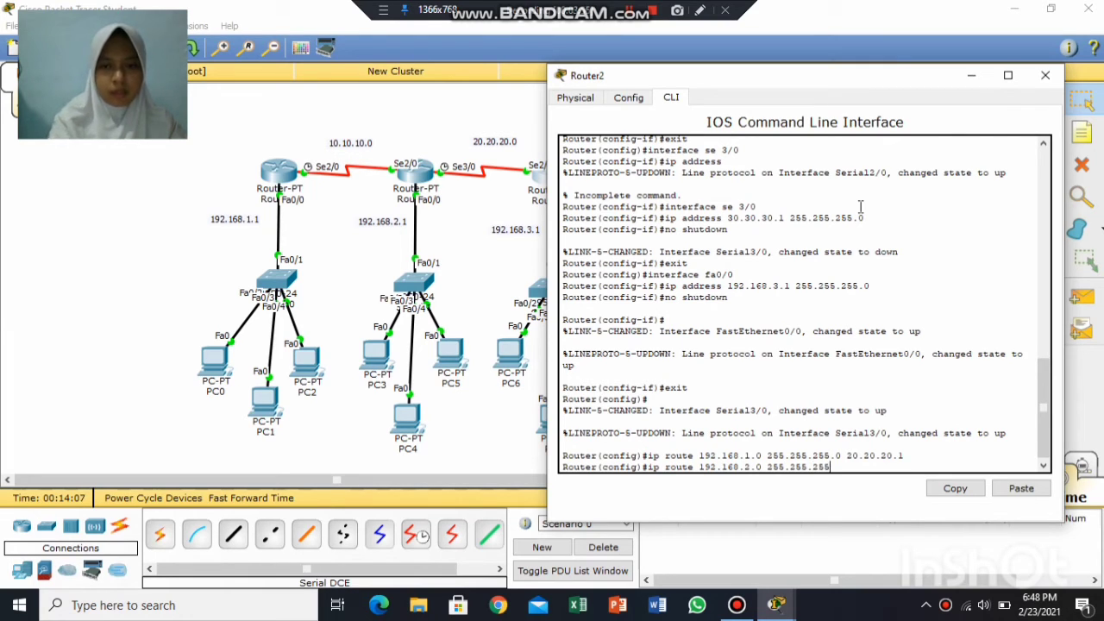
text(.0 20)
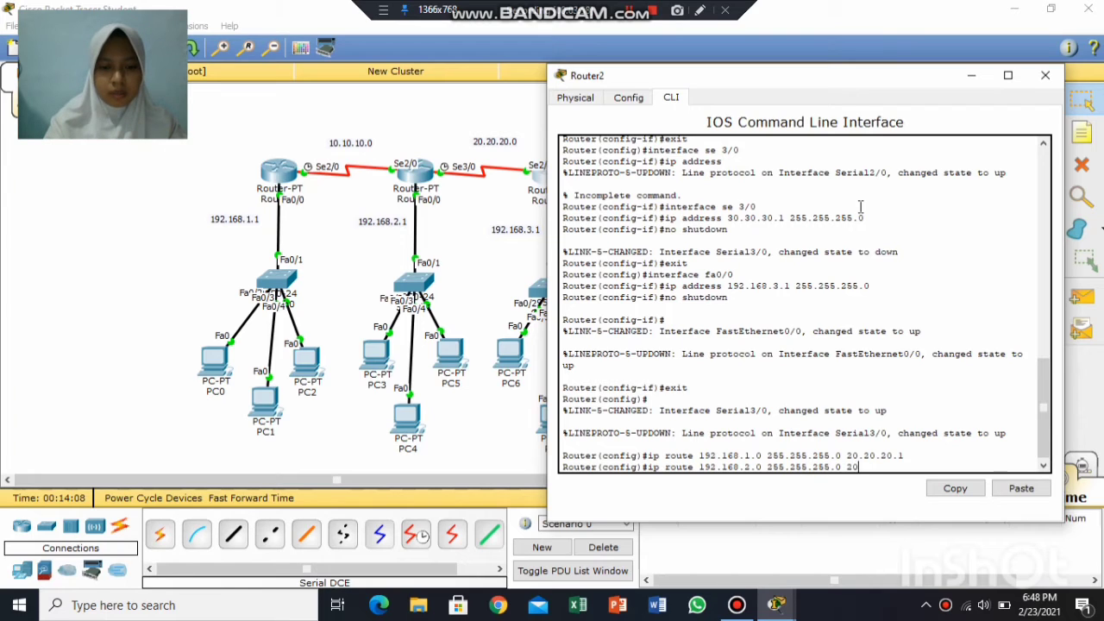
text(.20.)
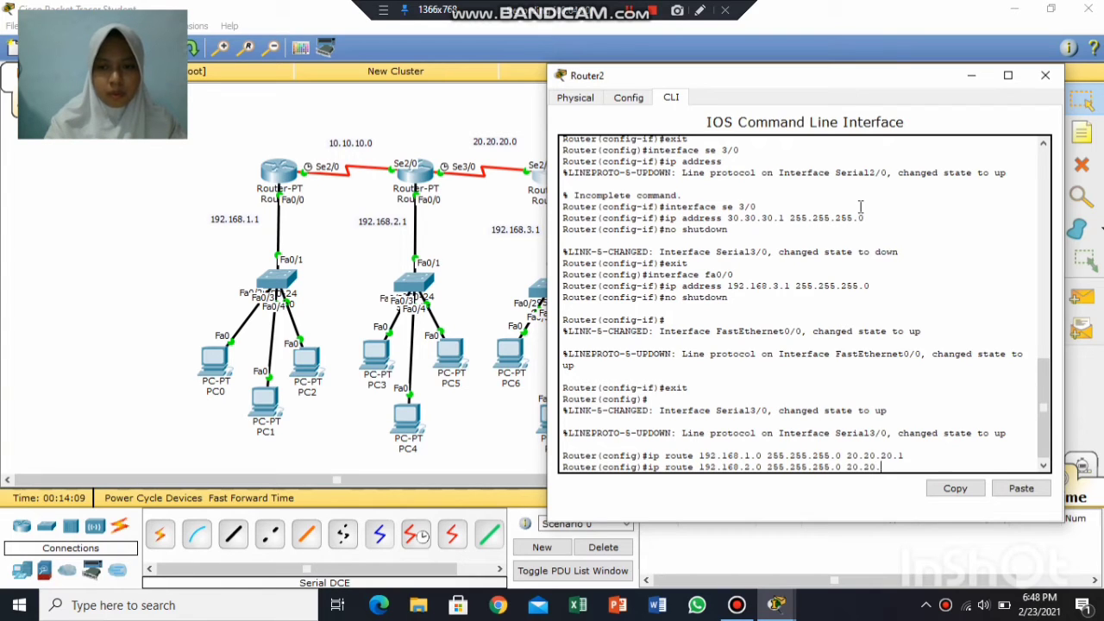
text(20.)
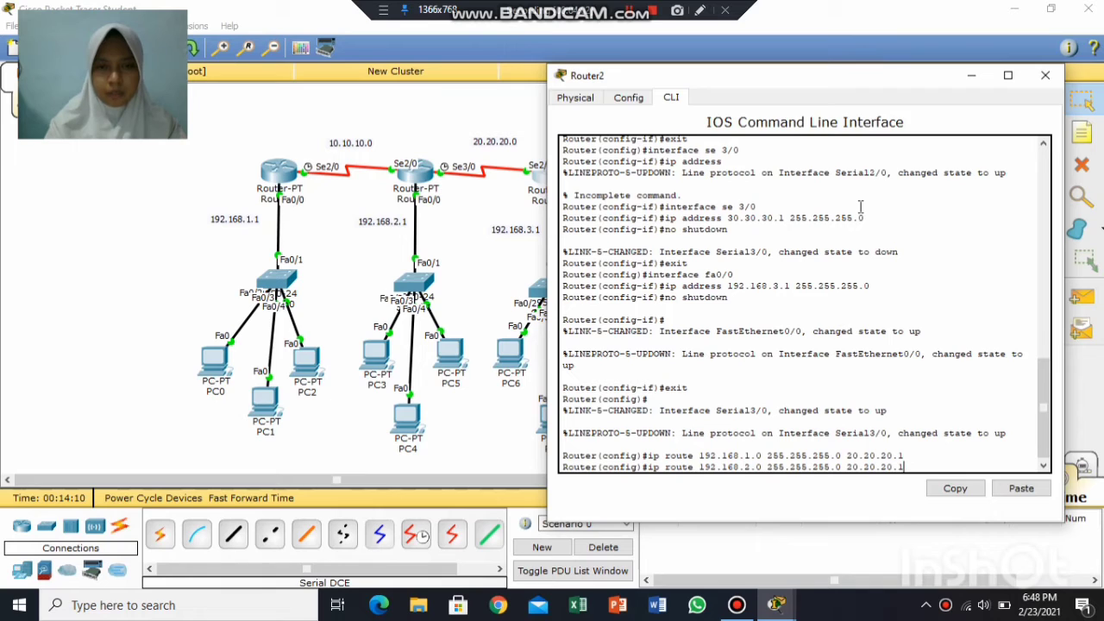
text(1)
key(Return)
Add a static route on Router2 to 192.168.4.0 with mask 255.255.255.0 via next hop 30.30.30.2.
text(ip rou)
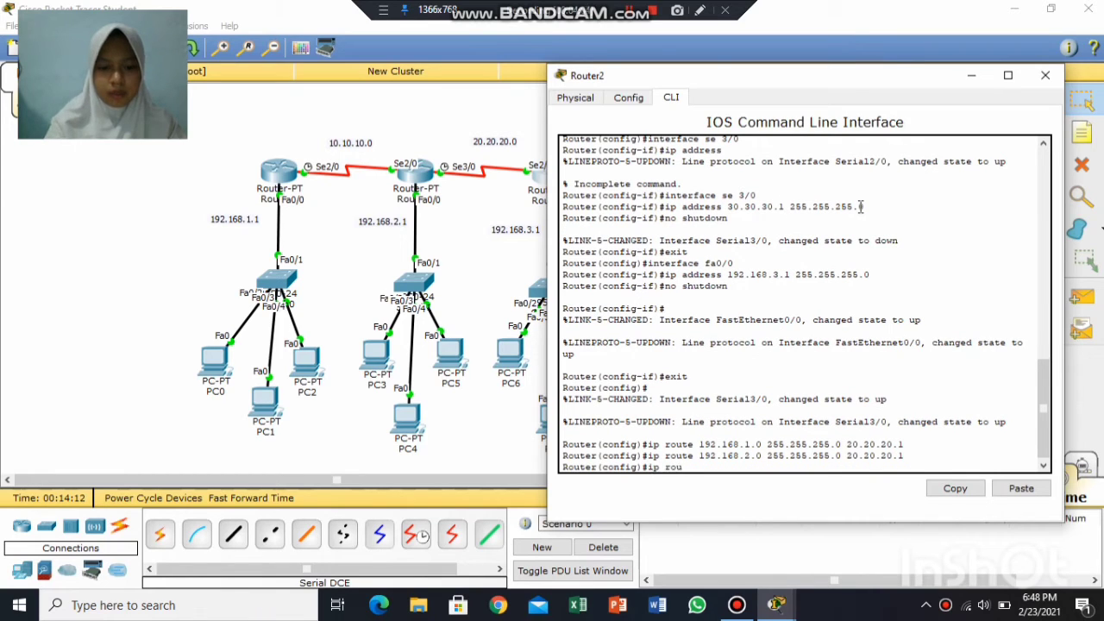
text(te 192.168)
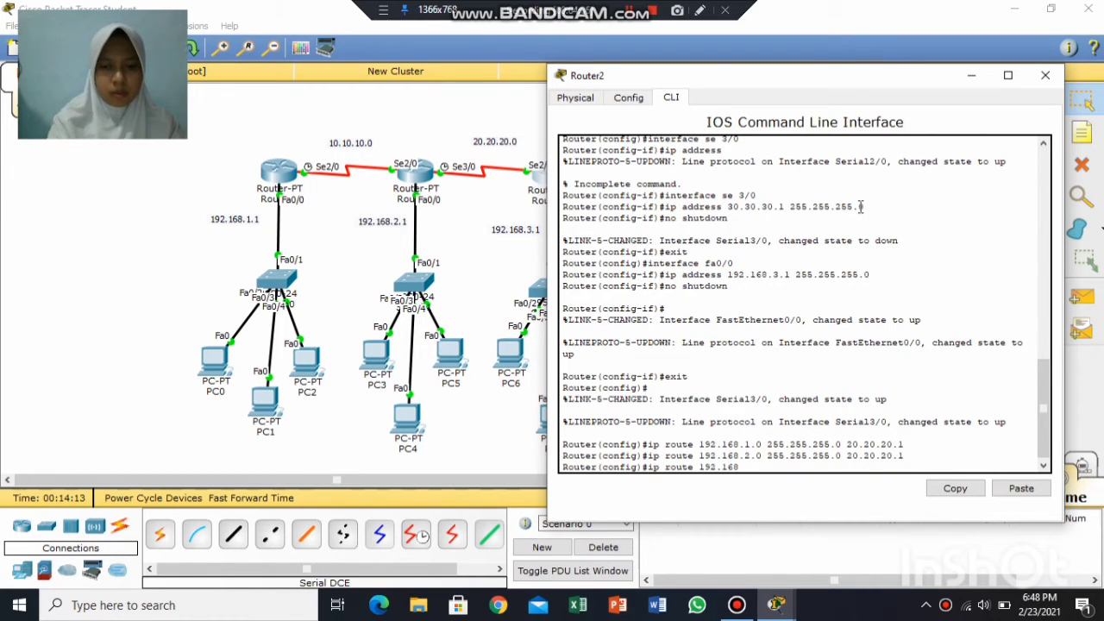
text(.4.0)
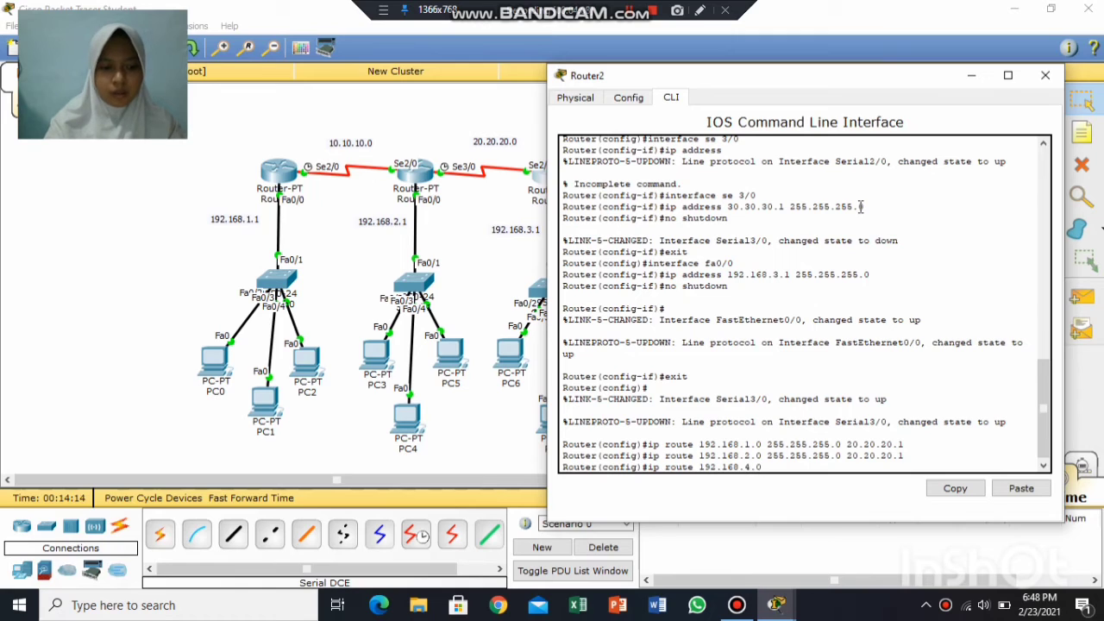
text( 255.2)
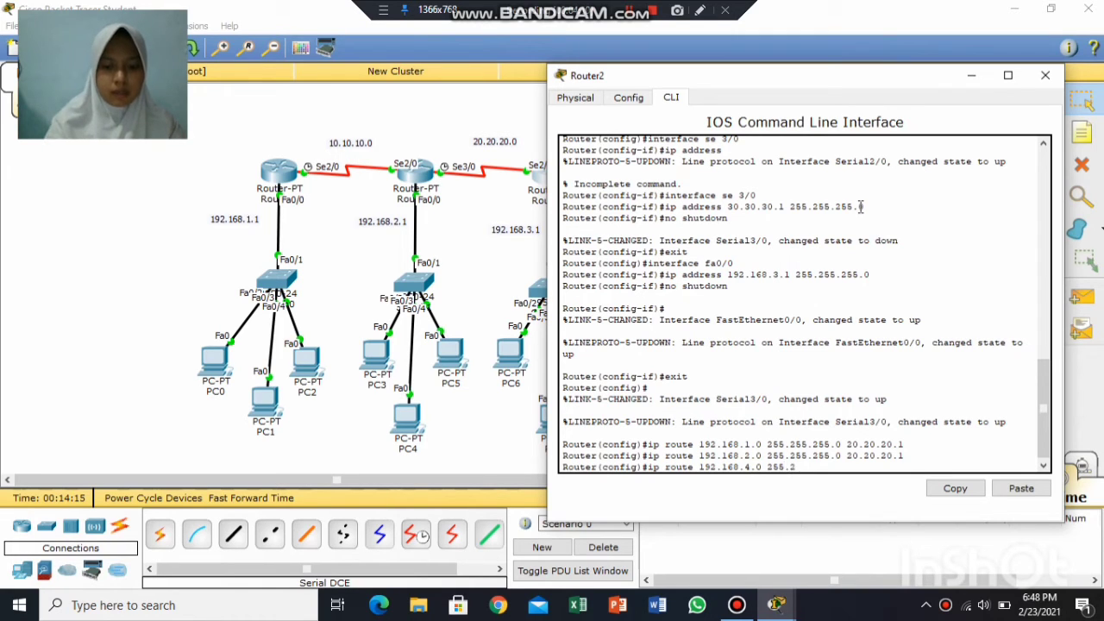
text(55.255)
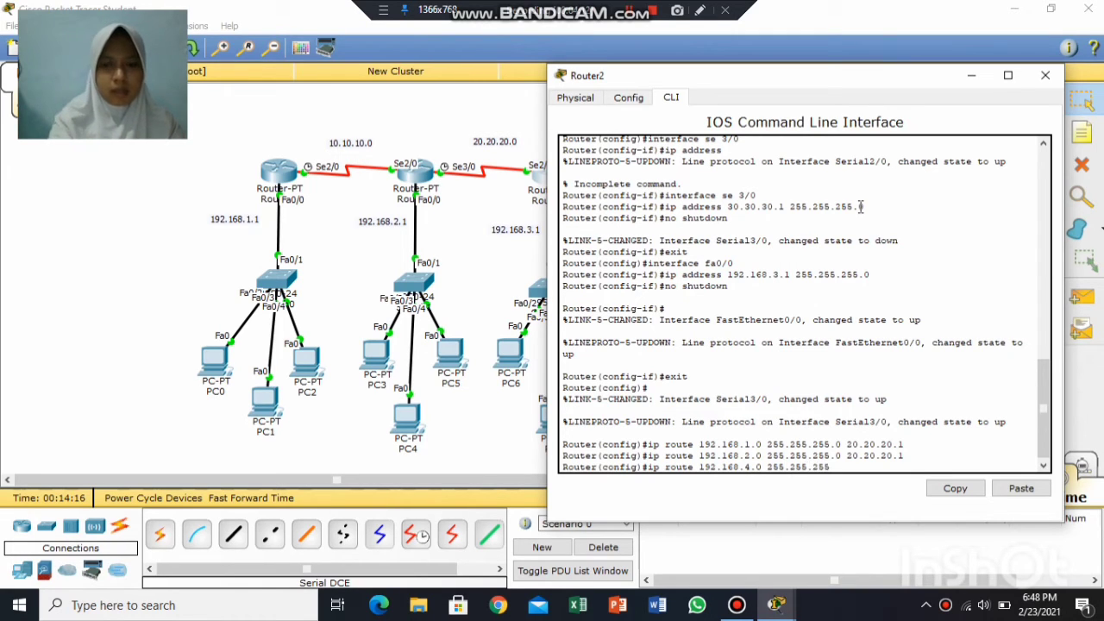
text(.0 )
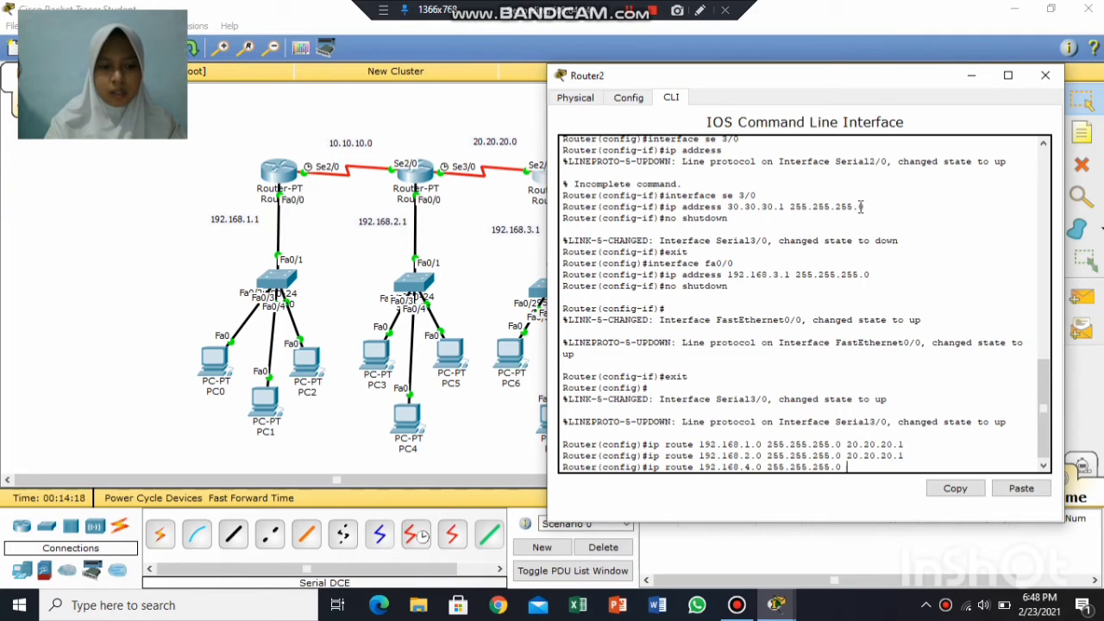
text(30.30.30.2)
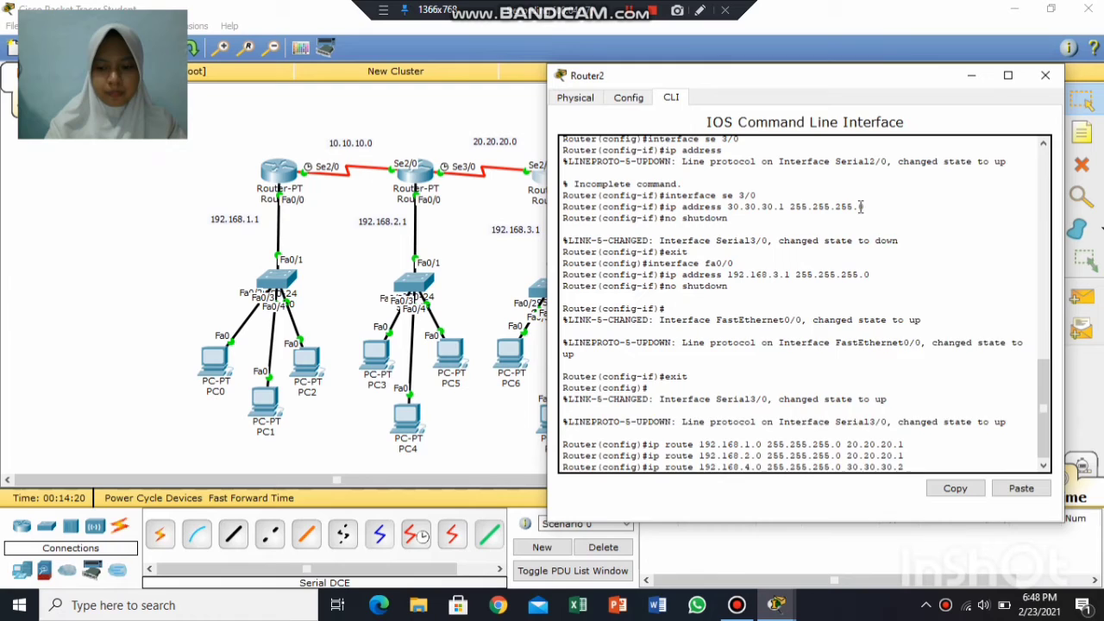
key(Return)
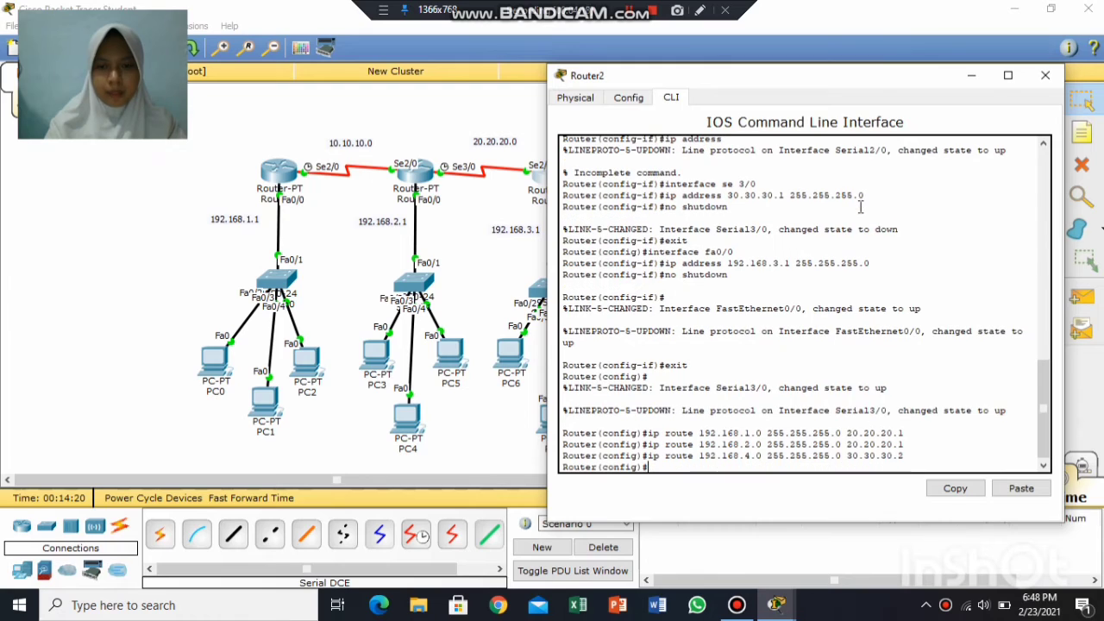
Add a static route on Router2 to 10.10.10.0 with mask 255.255.255.0 via 20.20.20.1, and close Router2's window.
text(ip route)
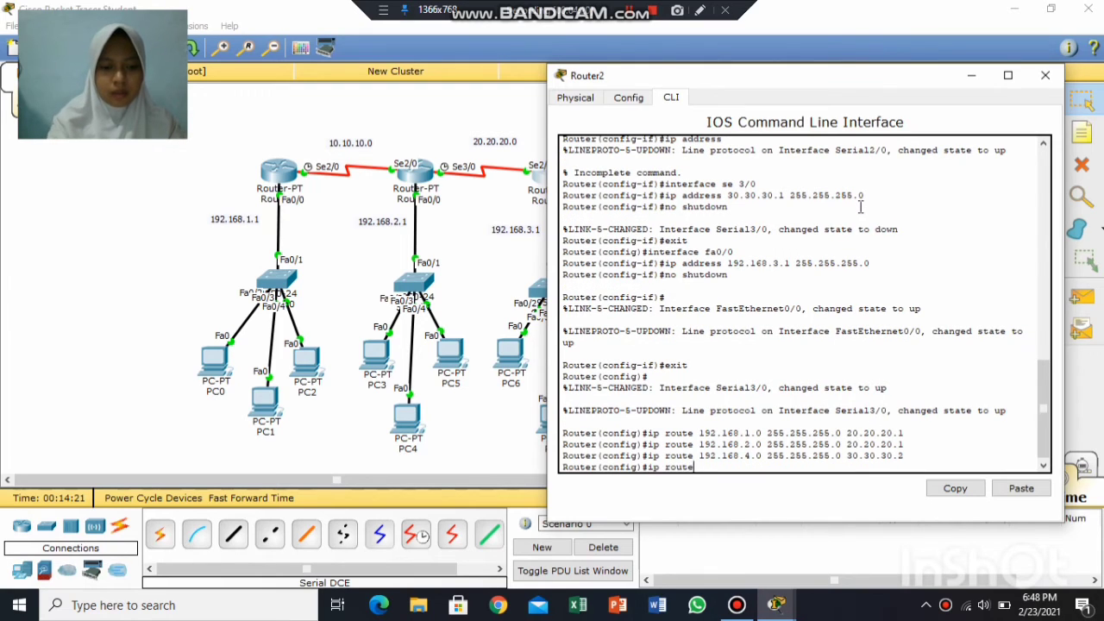
text( 10.10.10.0 2)
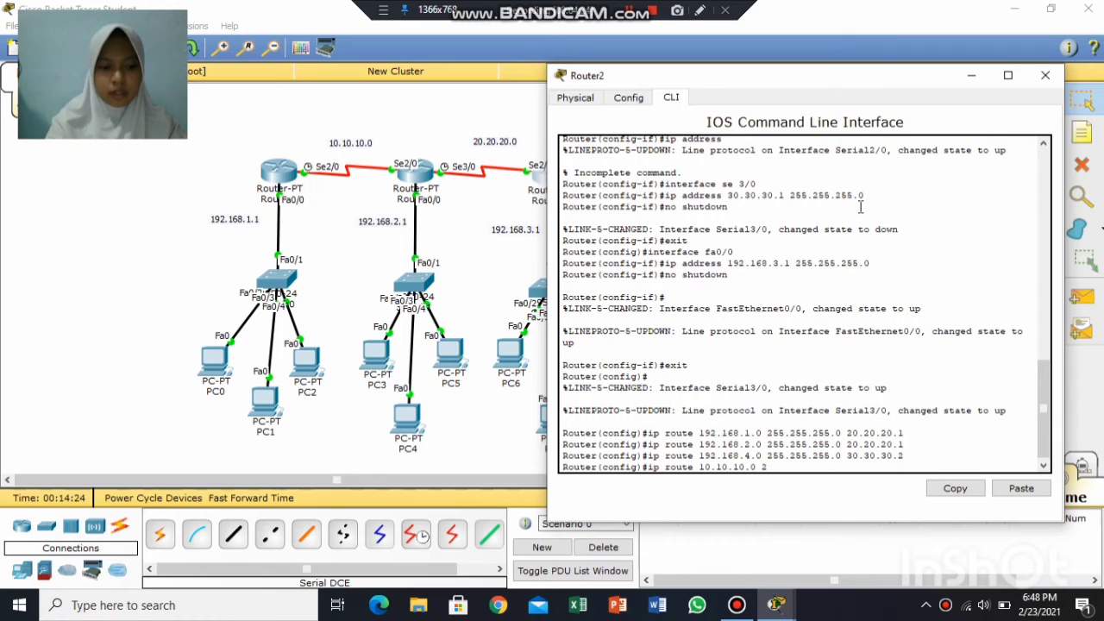
text(55.25)
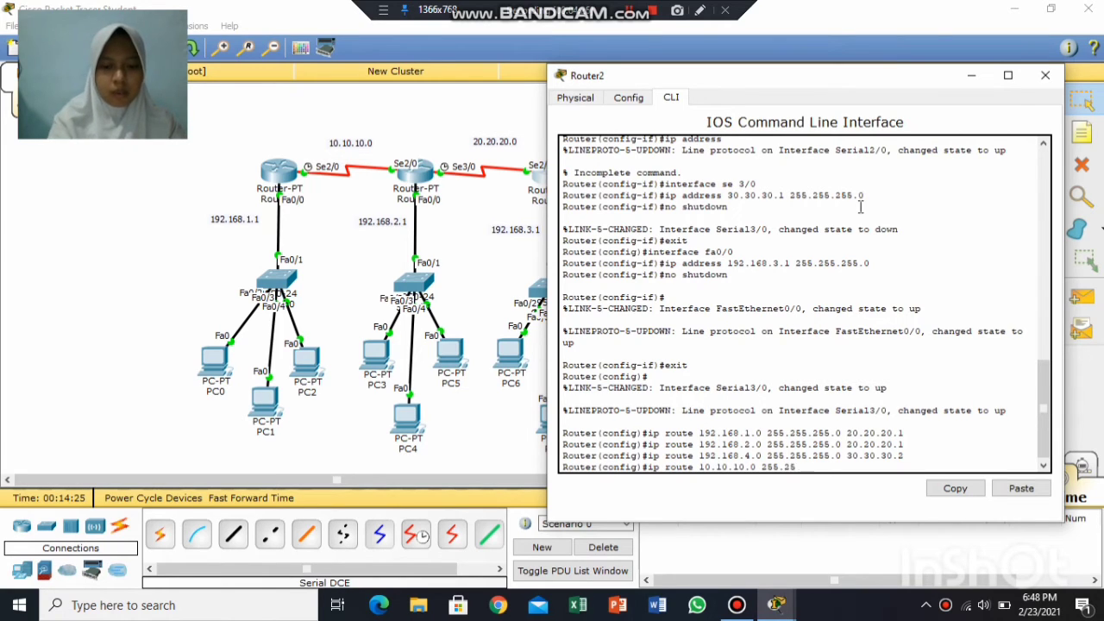
text(5.255.0)
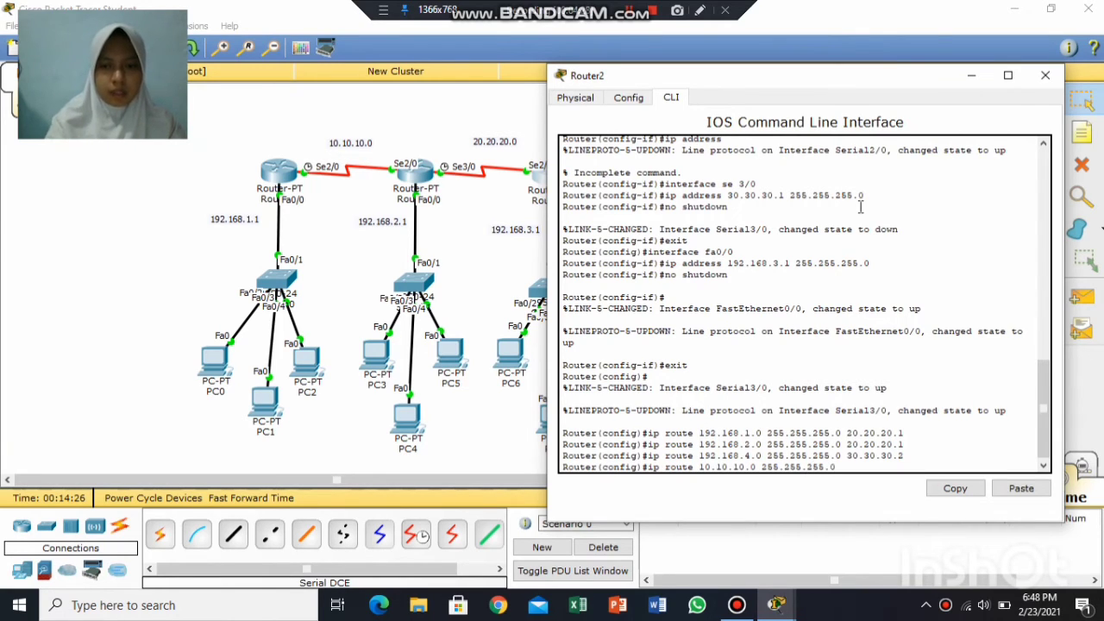
text( 20.20.20.)
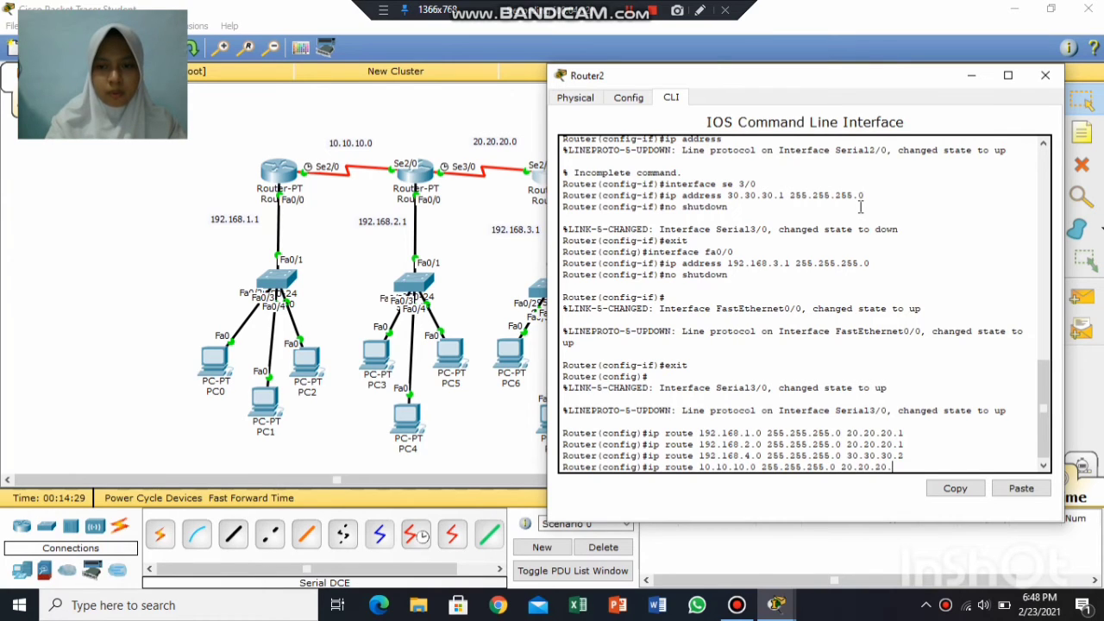
text(1)
key(Return)
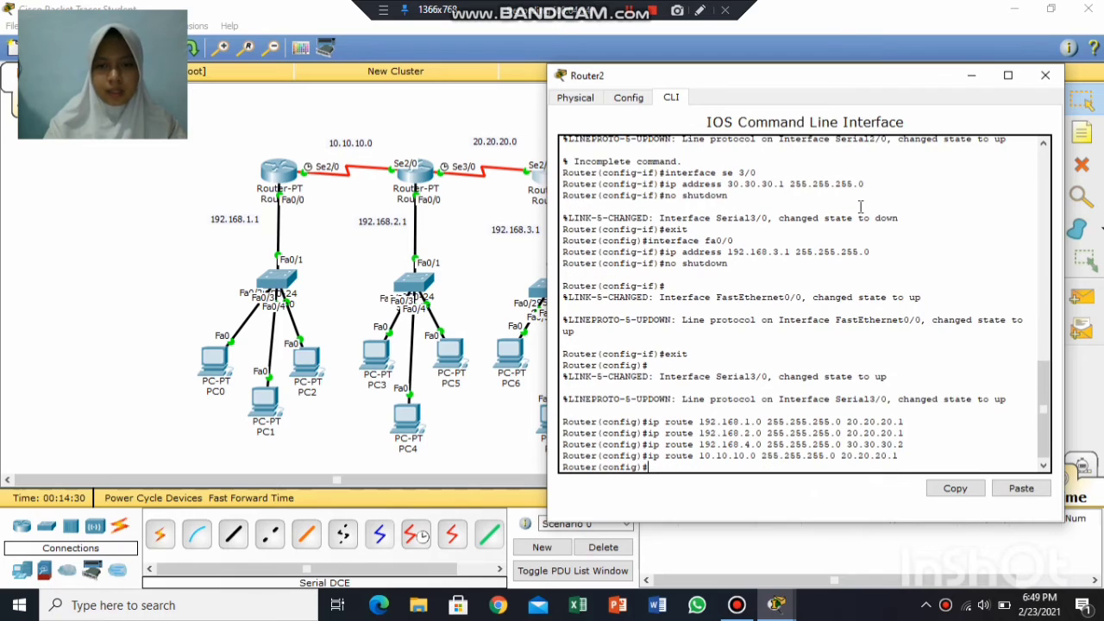
click(1042, 78)
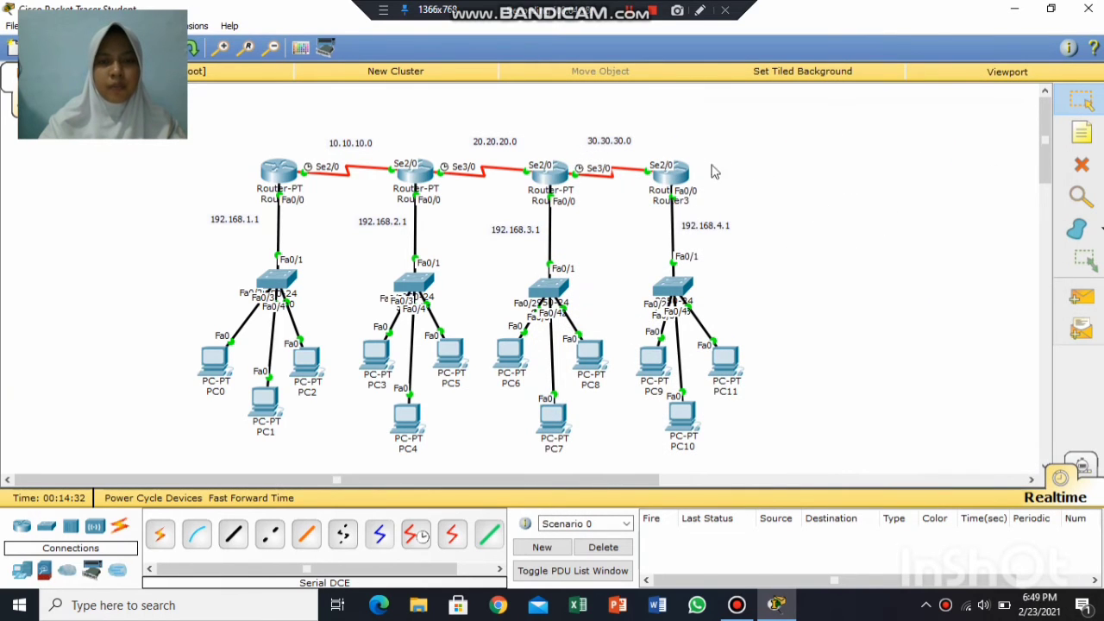
On Router3, add a static route to 192.168.1.0 with mask 255.255.255.0 via next hop 30.30.30.1.
click(673, 171)
drag(625, 113, 429, 107)
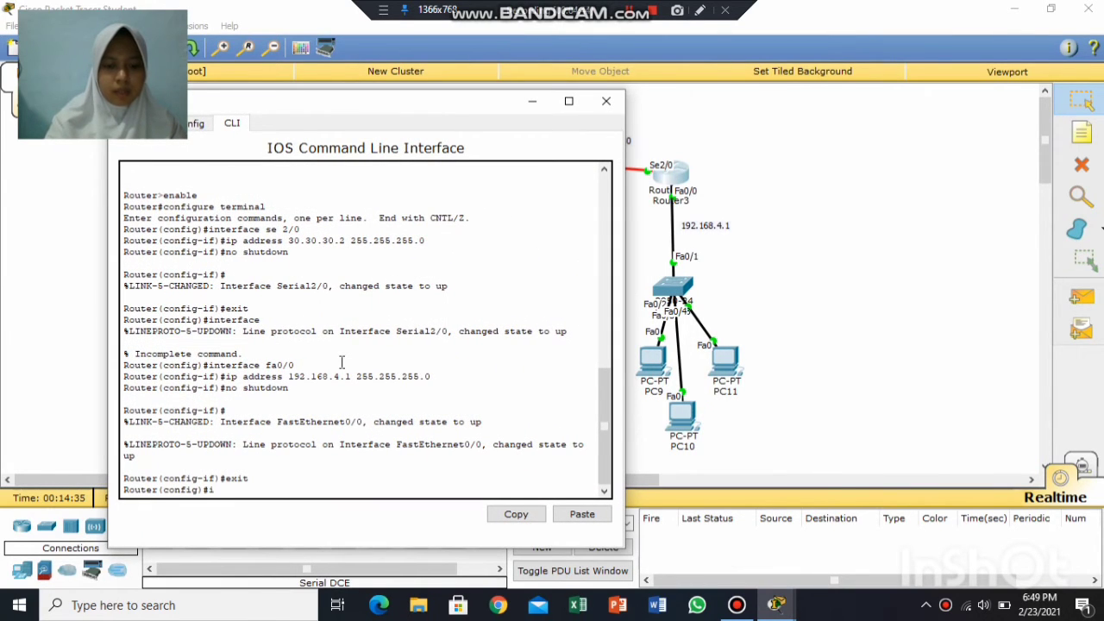
text(ip route )
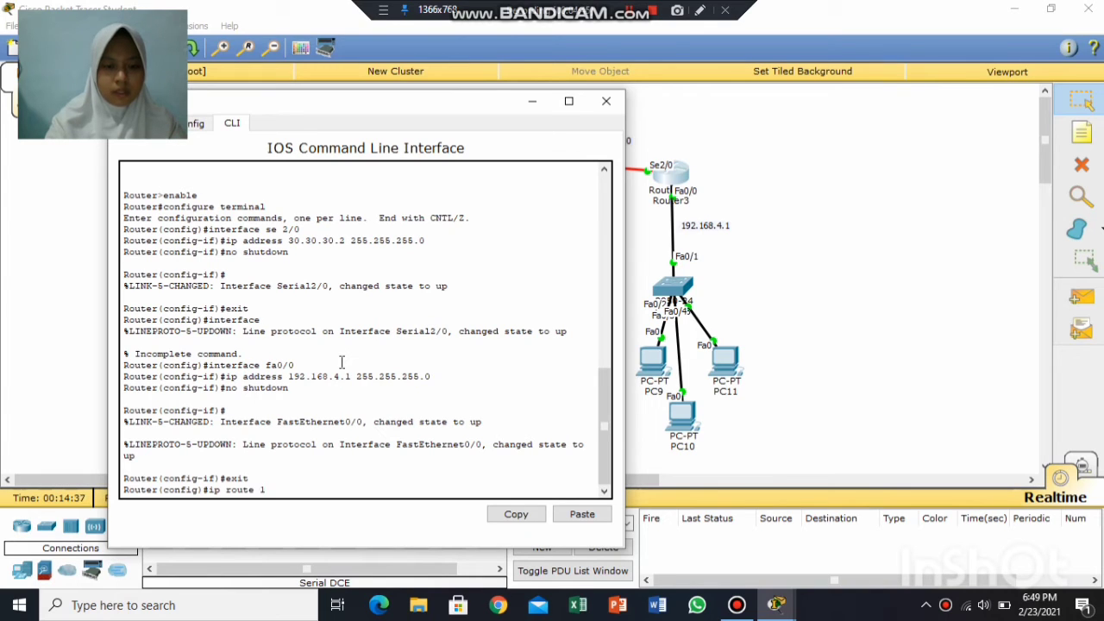
text(192.168.1.)
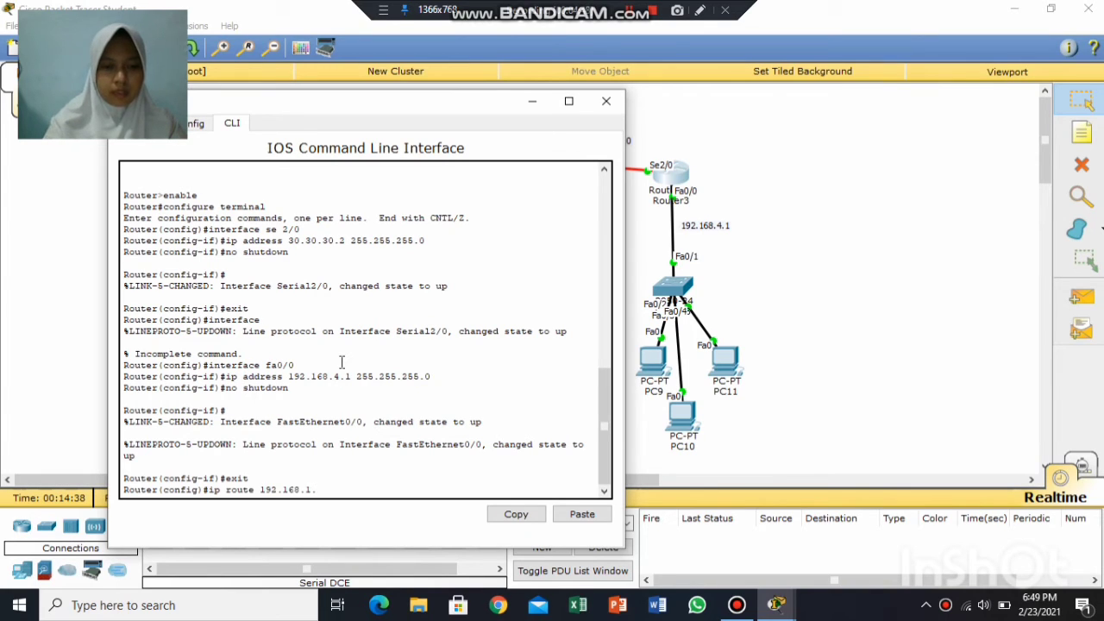
text(0 255)
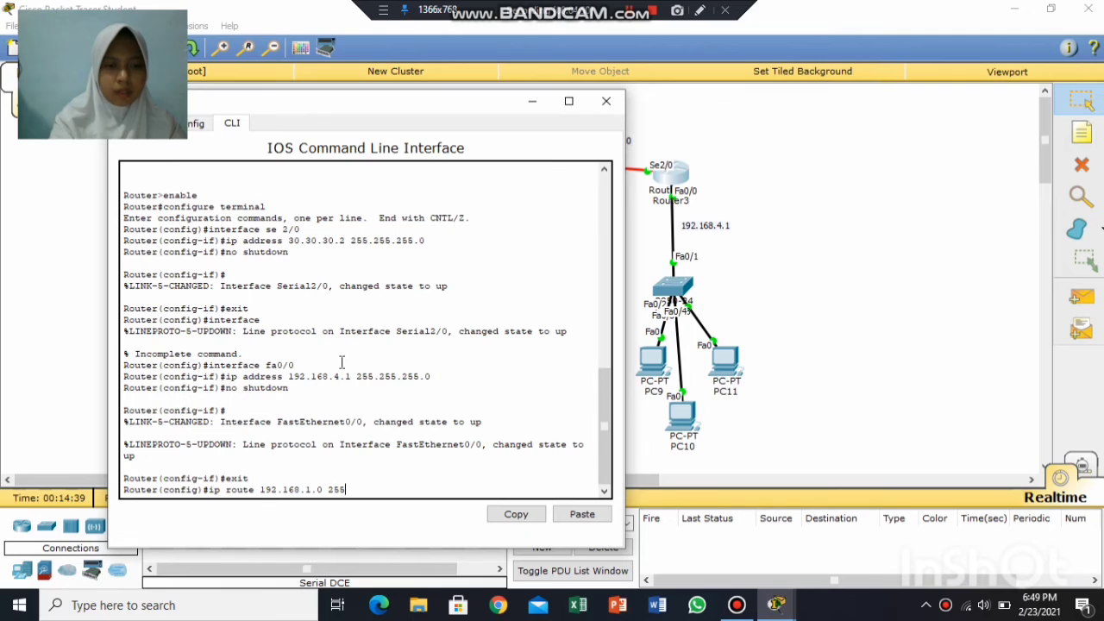
text(.255.255.25)
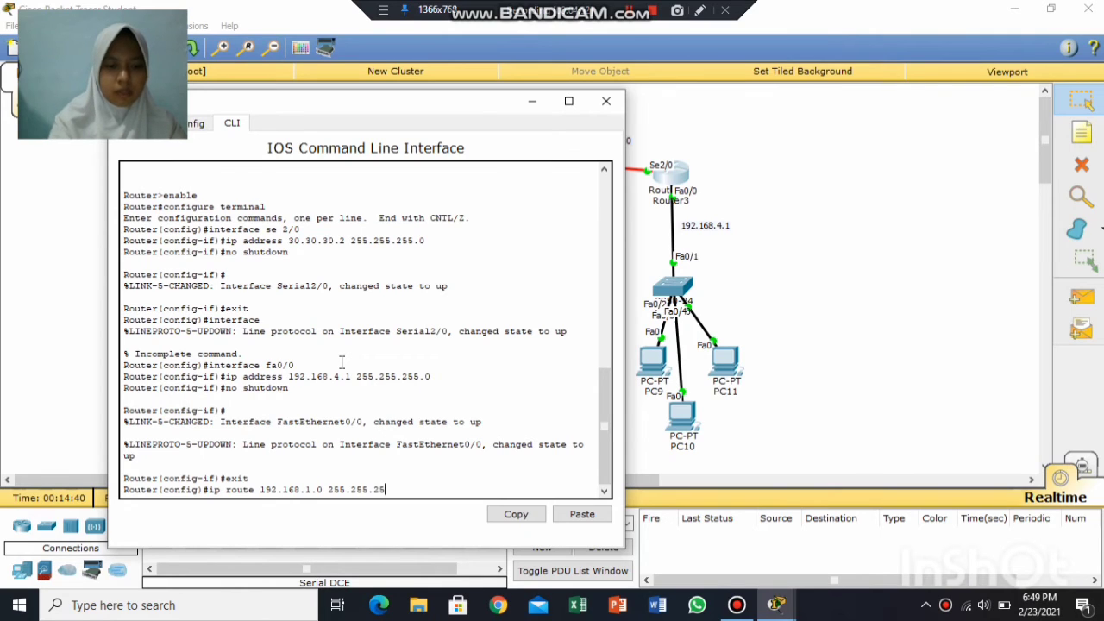
text(5.)
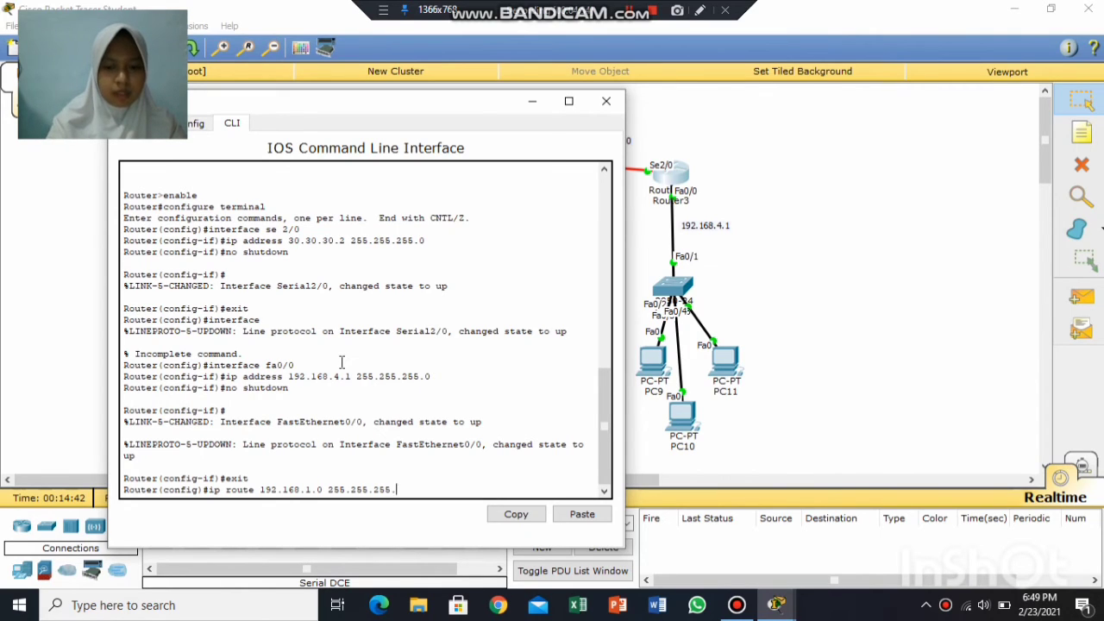
text(0 30.30.30.1)
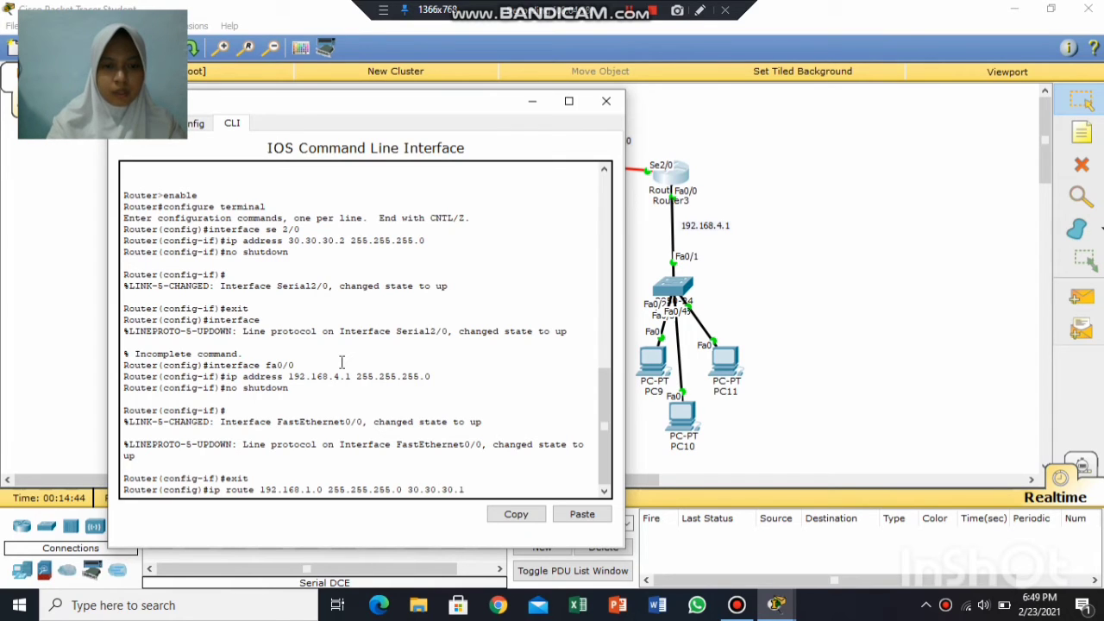
key(Return)
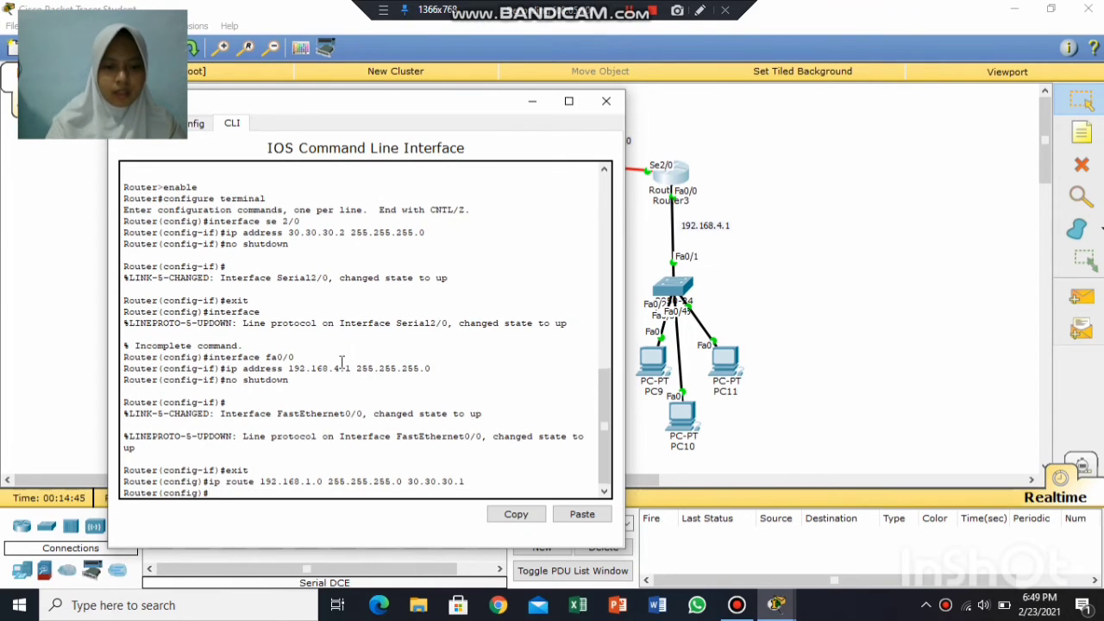
Add a static route on Router3 to 192.168.2.0 with mask 255.255.255.0 via next hop 30.30.30.1.
text(ip route 192.168.2.0)
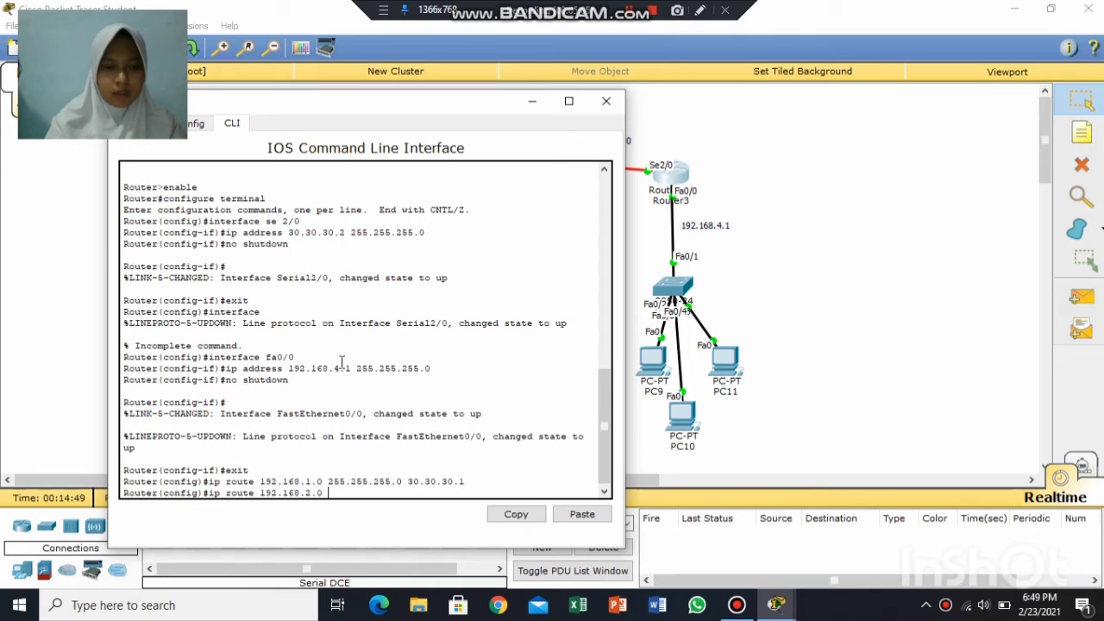
text( 255.2)
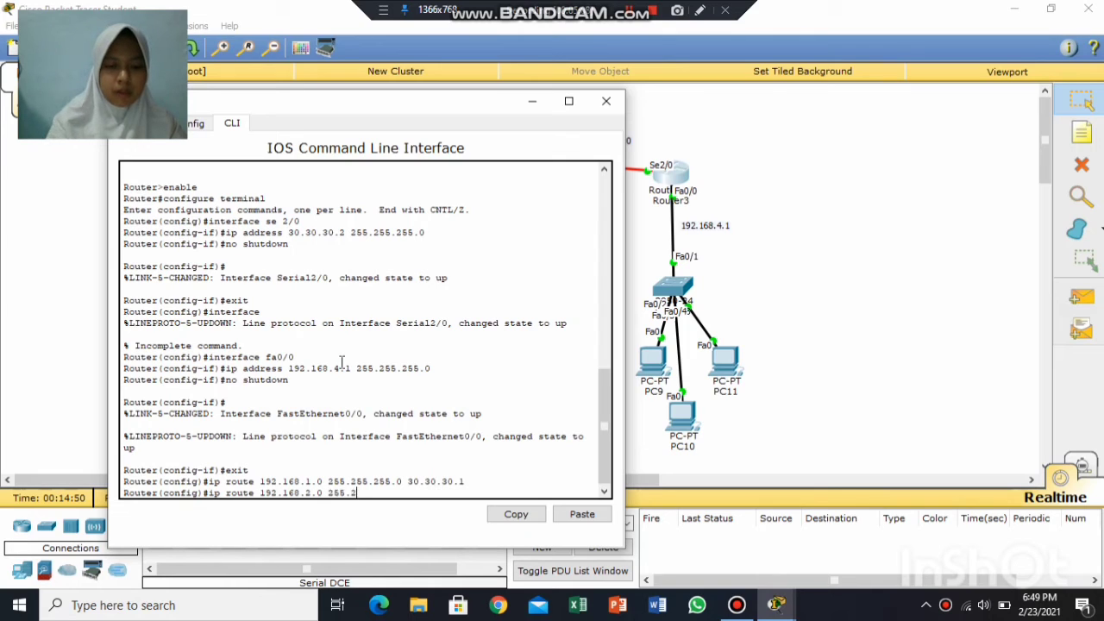
text(55.255.0 30.3)
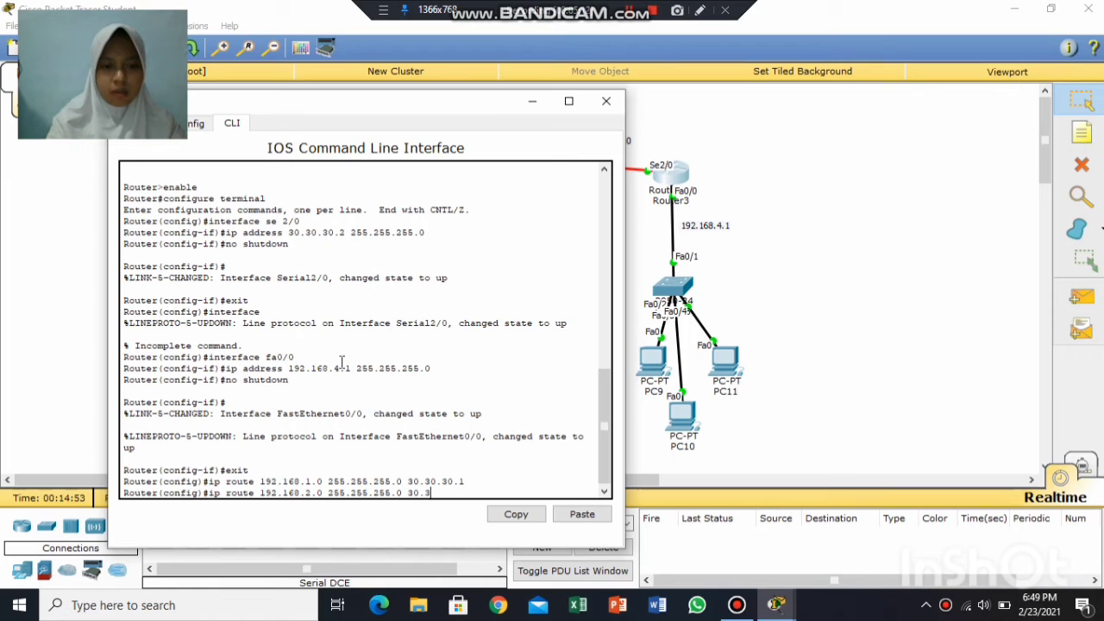
text(0.30.1)
key(Return)
Add a static route on Router3 to 192.168.3.0 with mask 255.255.255.0 via next hop 30.30.30.1.
text(ip route)
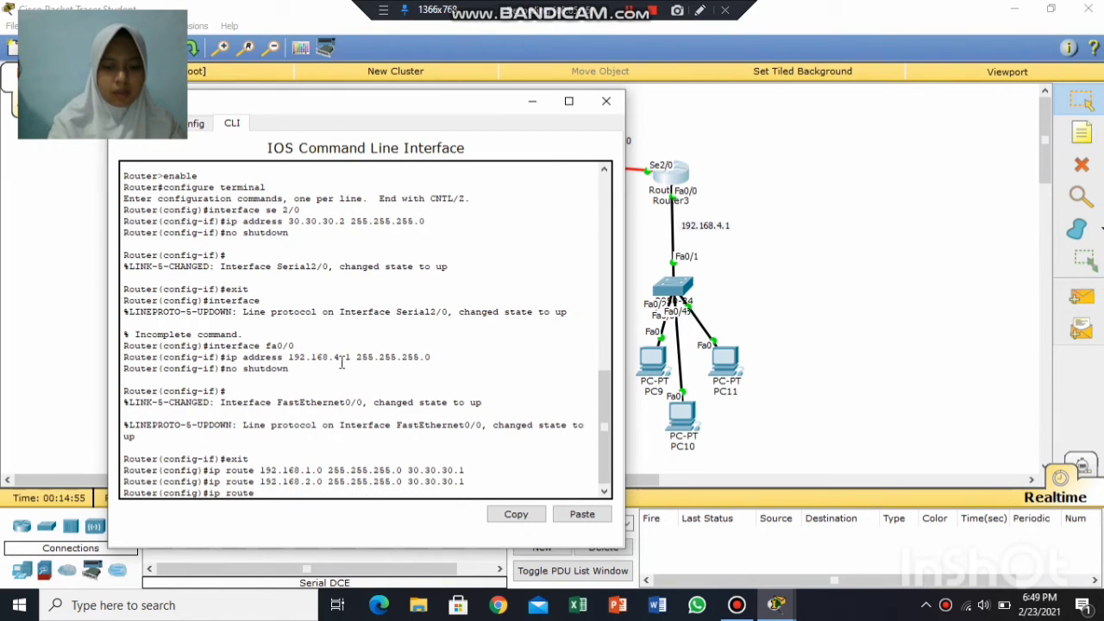
text( 192.168)
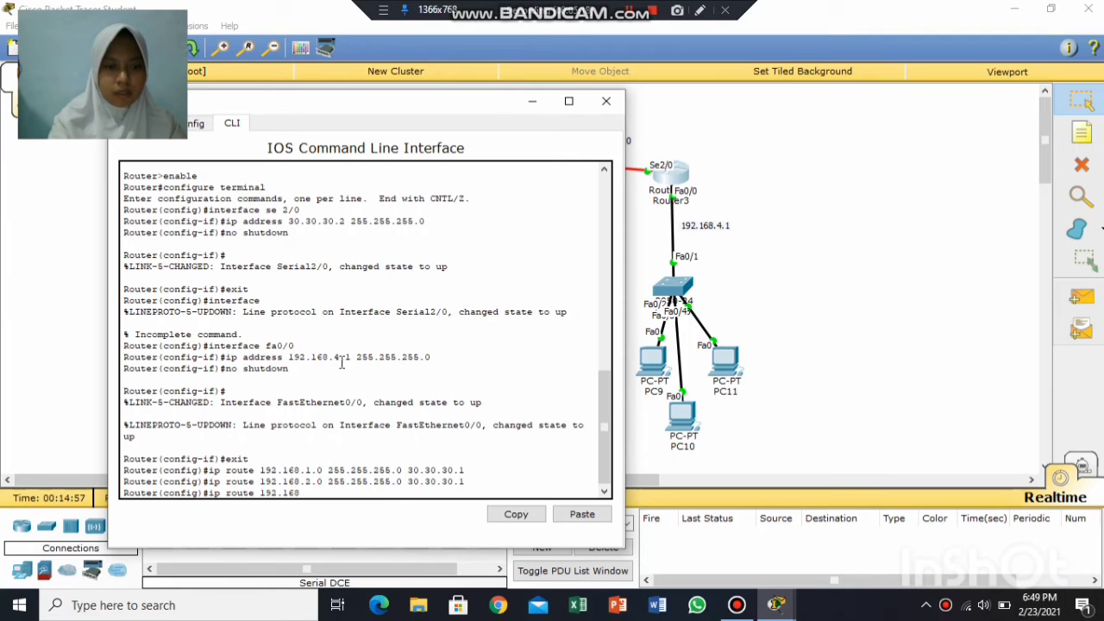
text(.3)
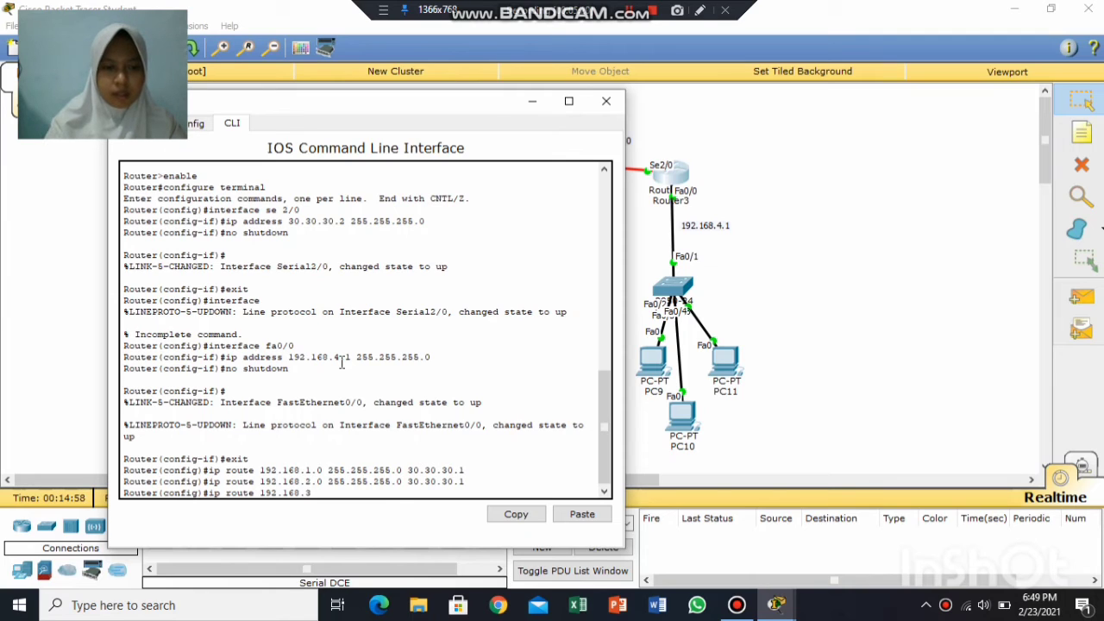
text(.0 255)
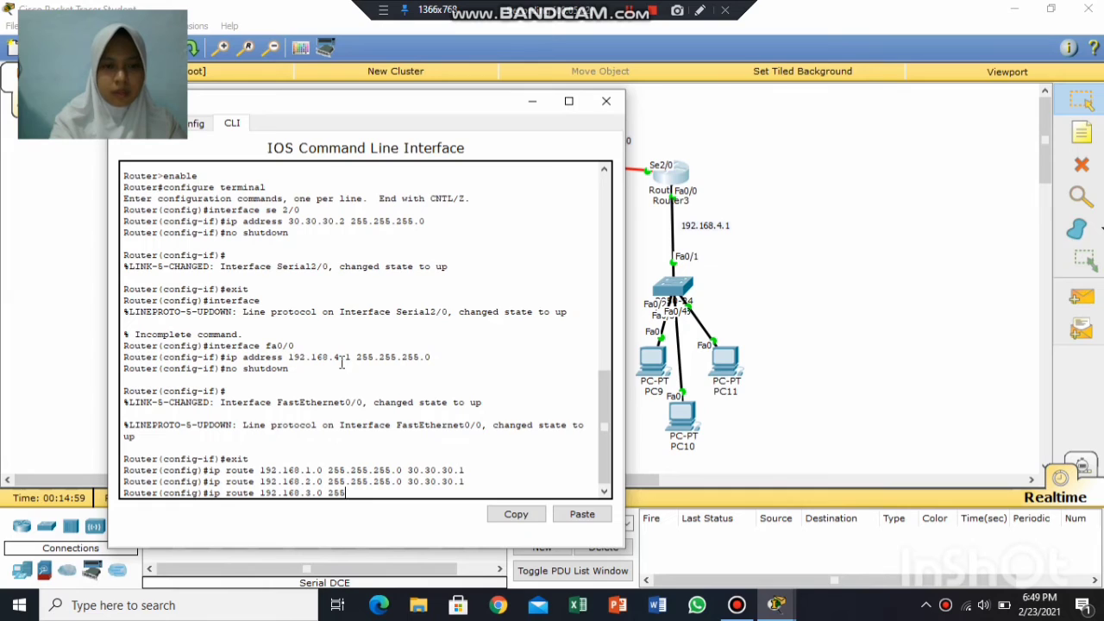
text(.255.255.)
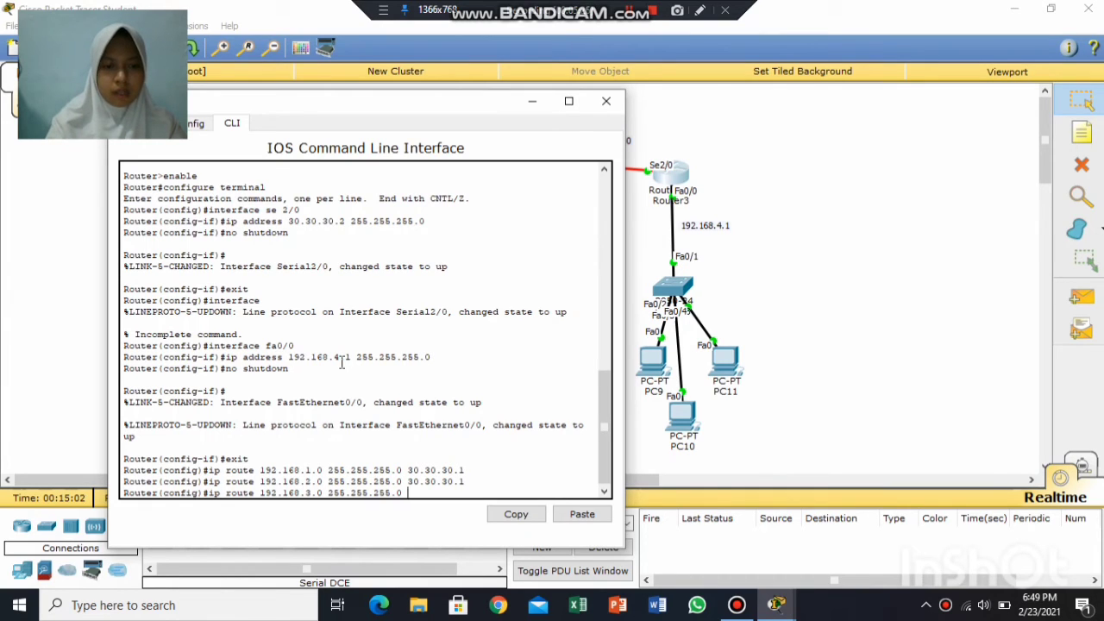
text(0 30.30.30.1)
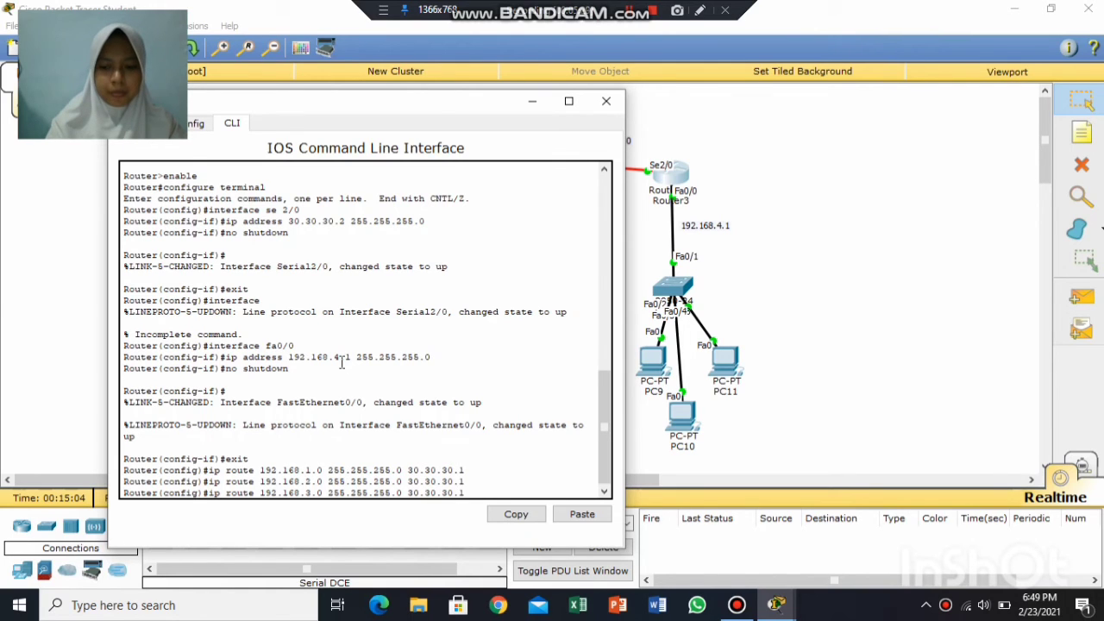
key(Return)
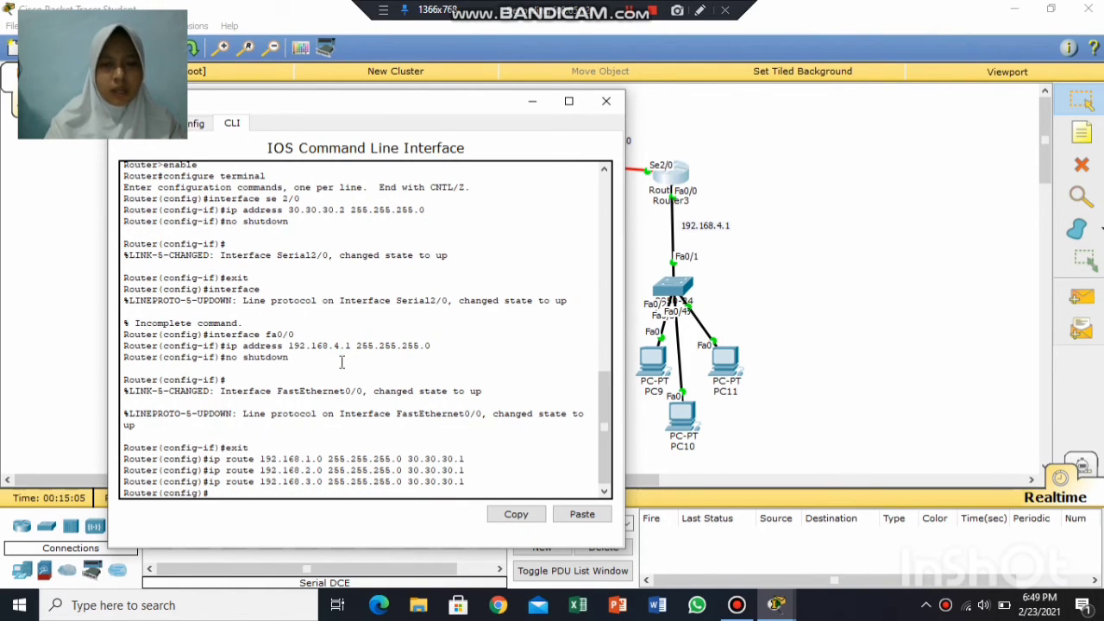
Add a static route on Router3 to 10.10.10.0 with mask 255.255.255.0 via next hop 30.30.30.1.
text(ip)
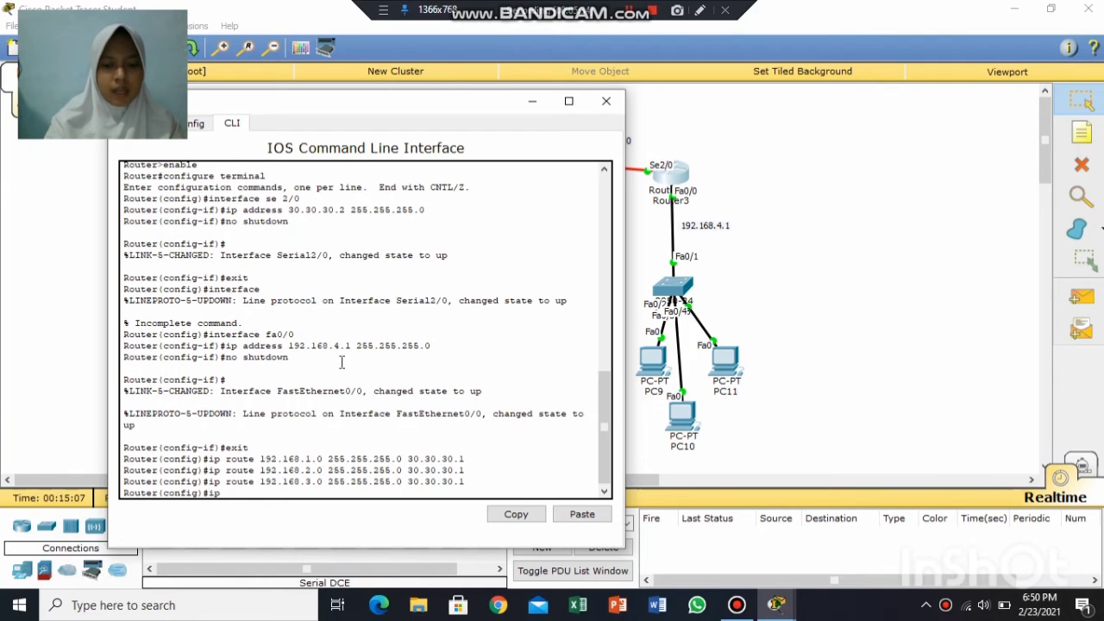
text( route )
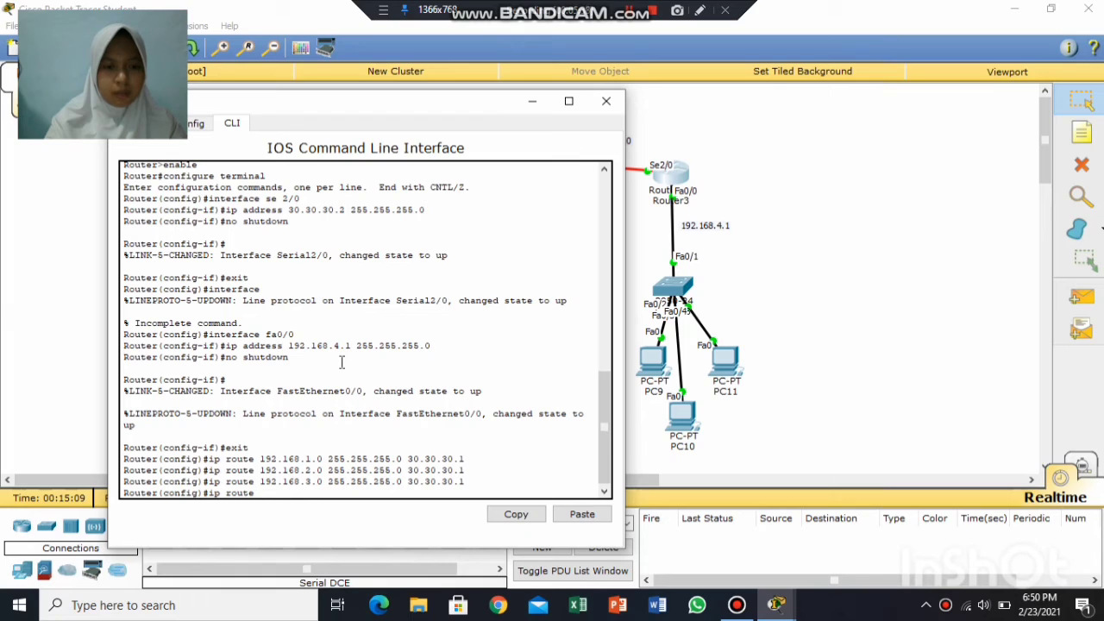
text(10.10.10.0 )
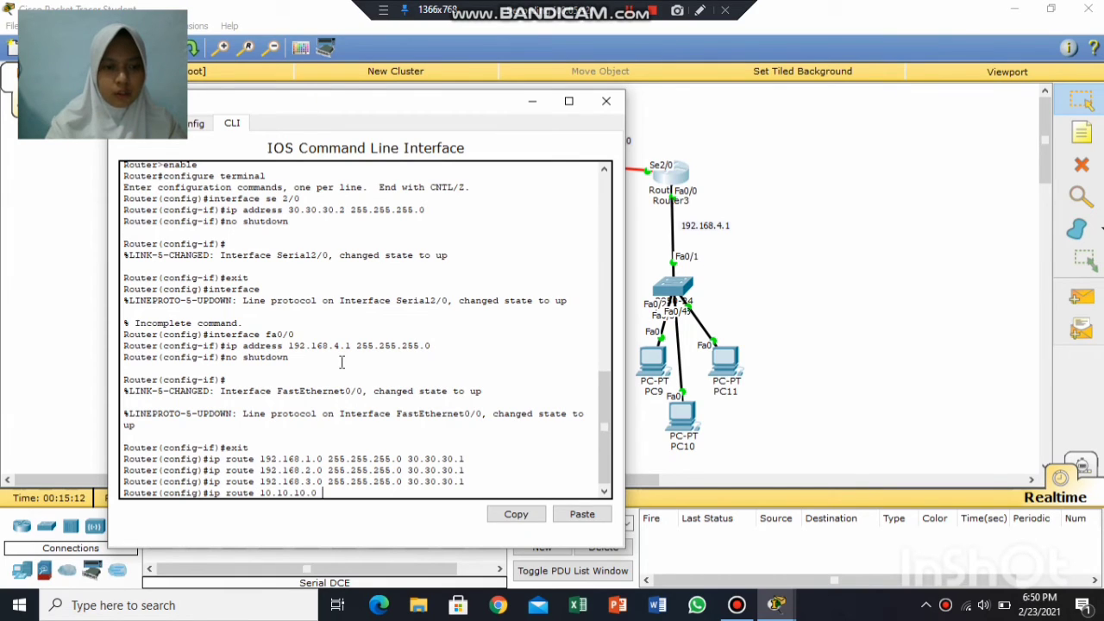
text(255.255)
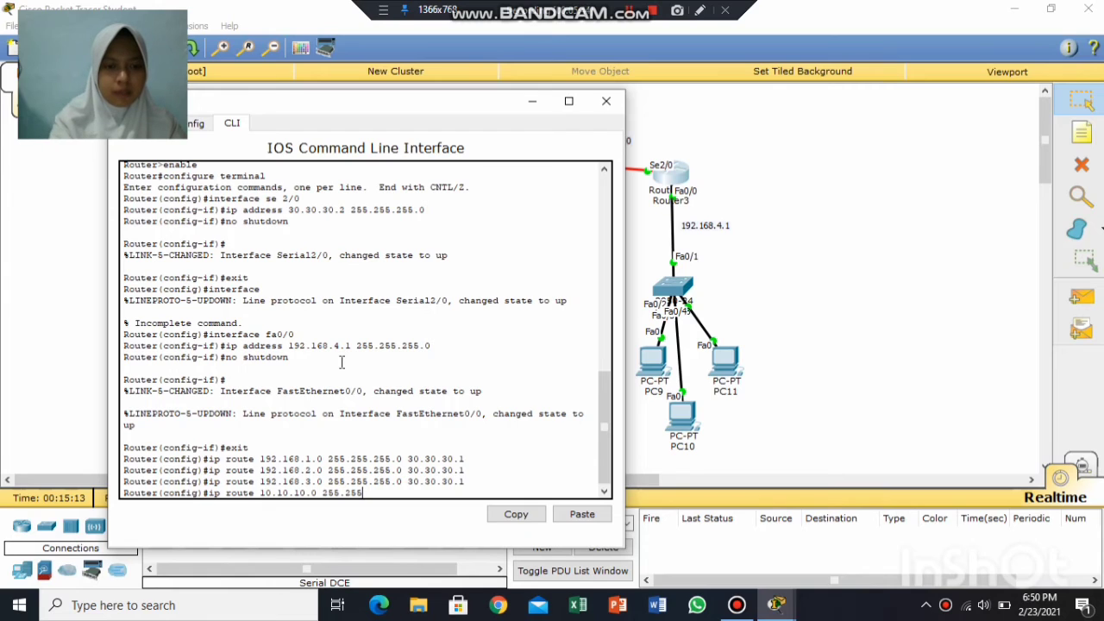
text(.255.0 )
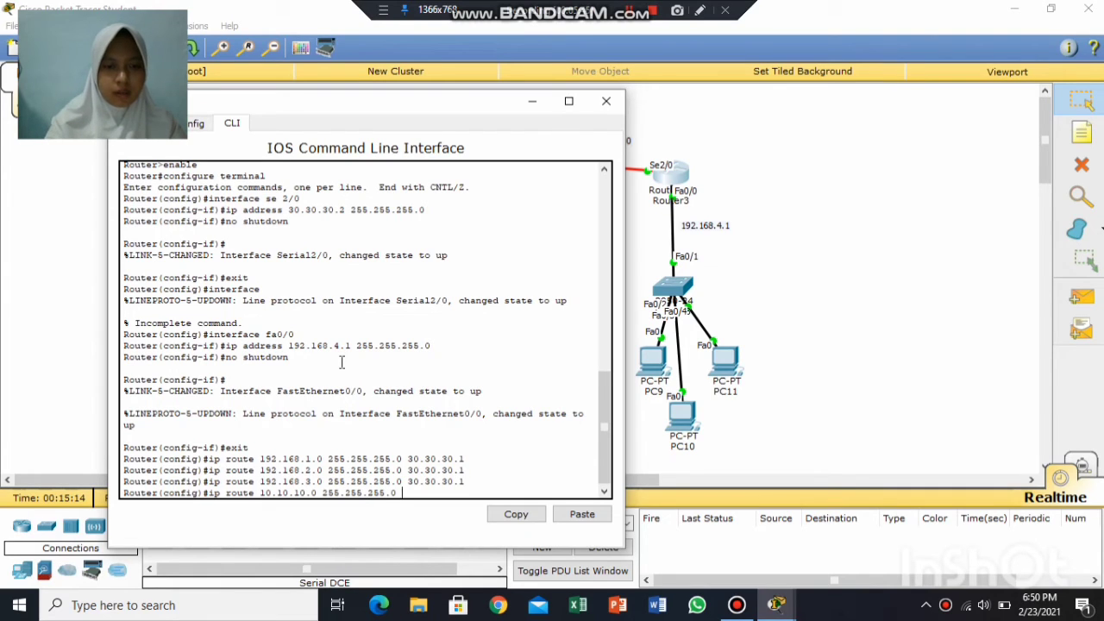
text(30.30)
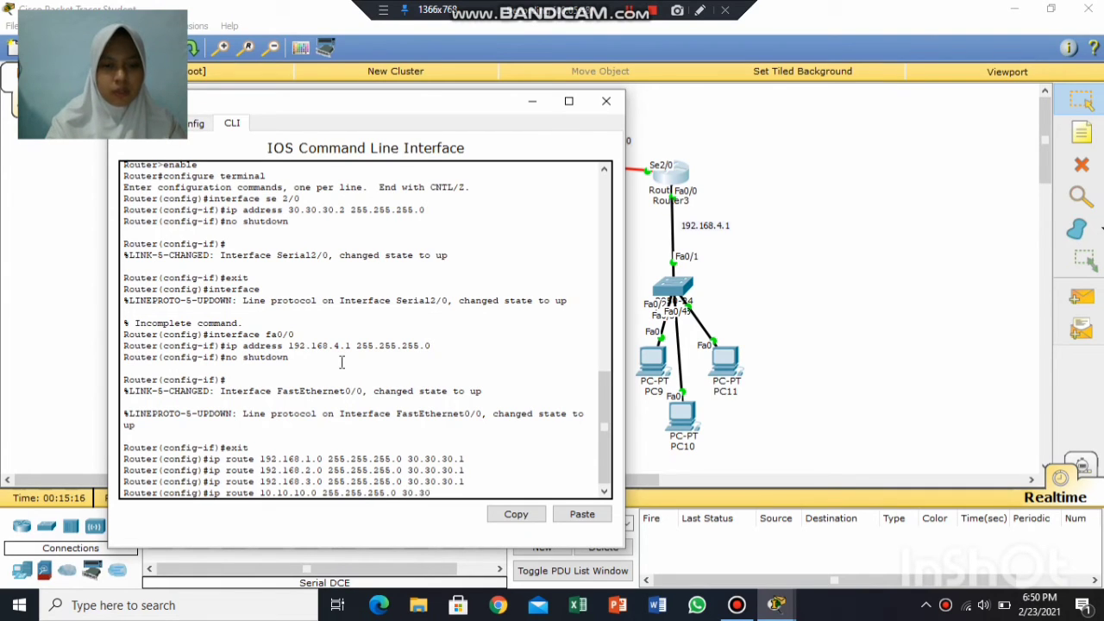
text(.30.1)
key(Return)
Add a static route on Router3 to 20.20.20.0 with mask 255.255.255.0 via 30.30.30.1, and close Router3's window.
text(ip)
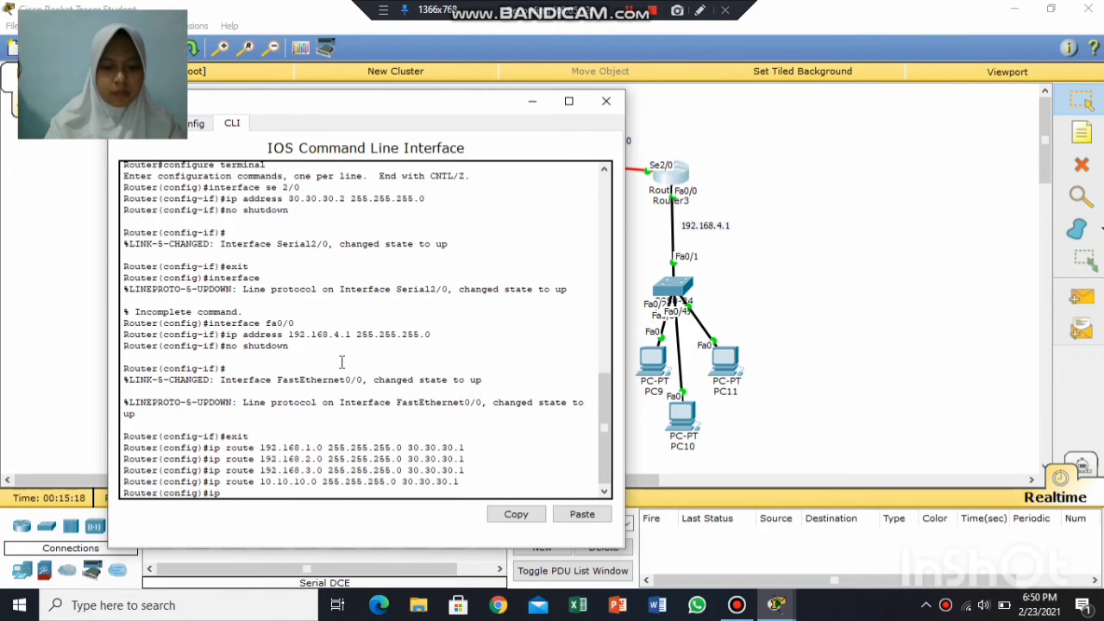
text( route 20.20.20.0)
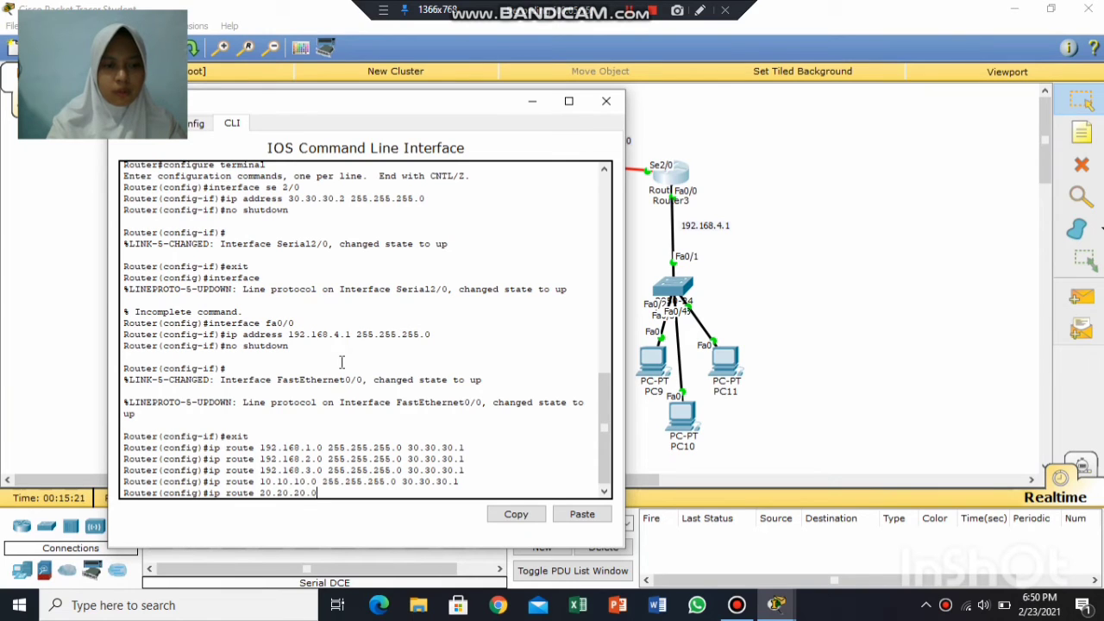
text( 255.25)
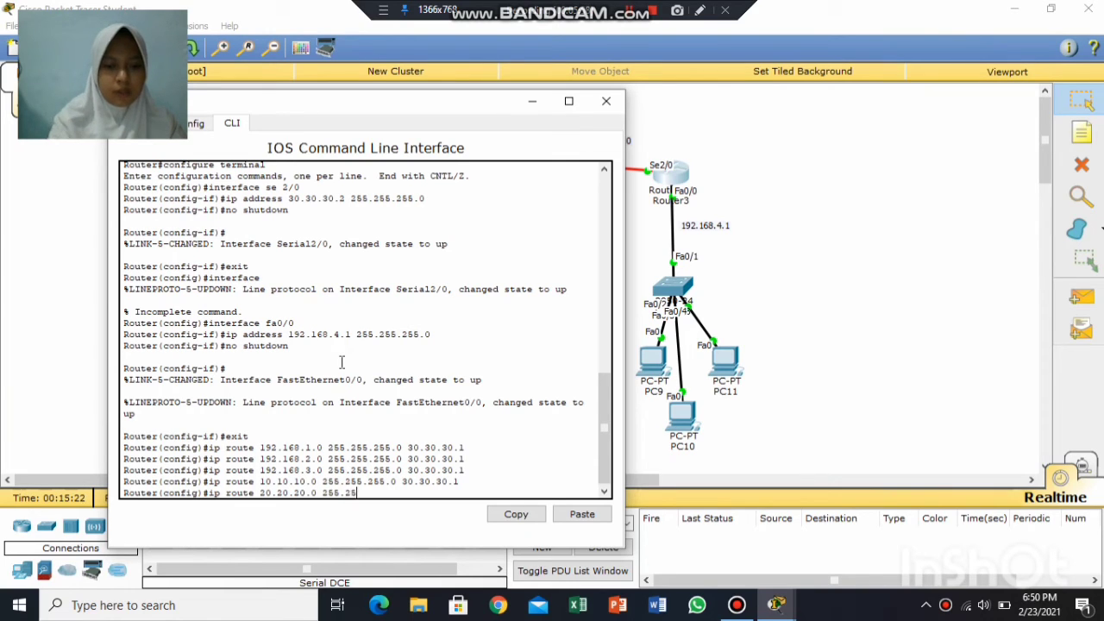
text(5.255.0)
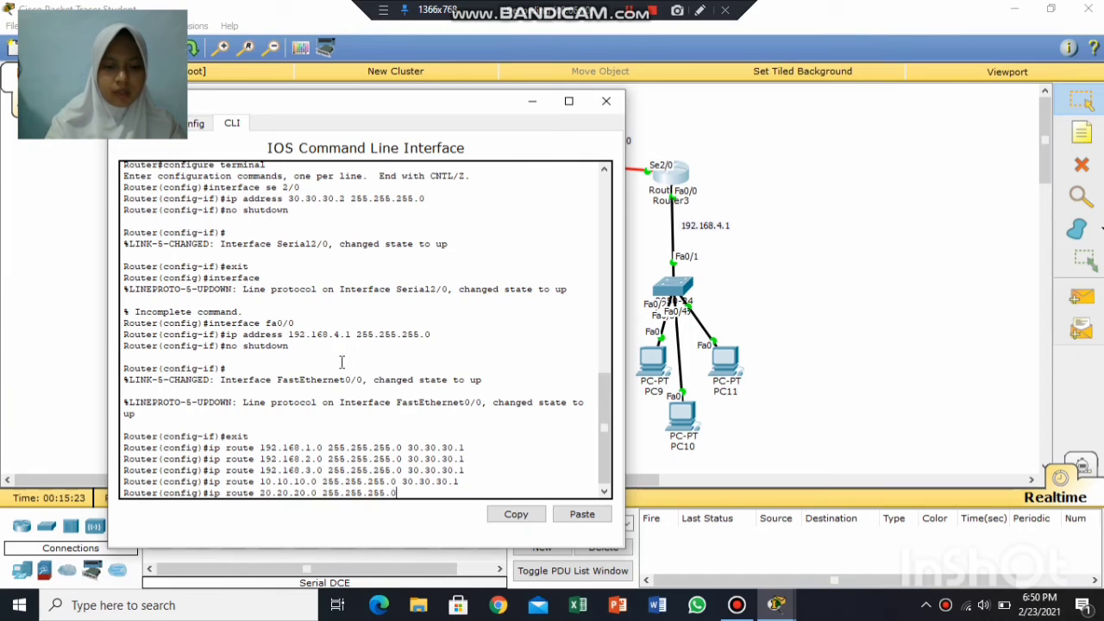
text( 30.30)
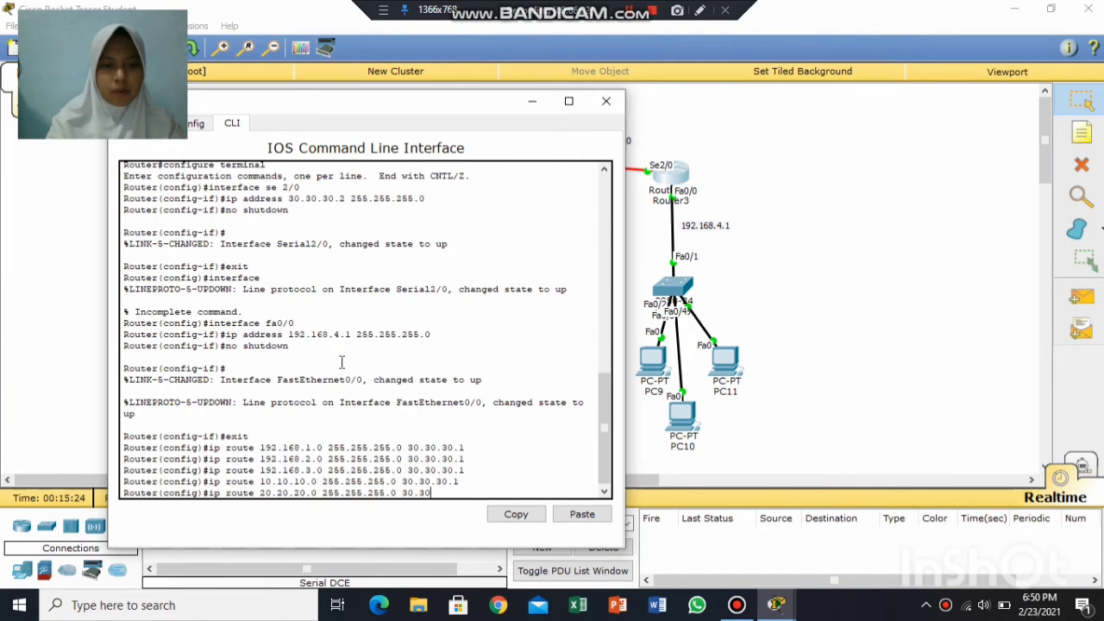
text(.30.1)
key(Return)
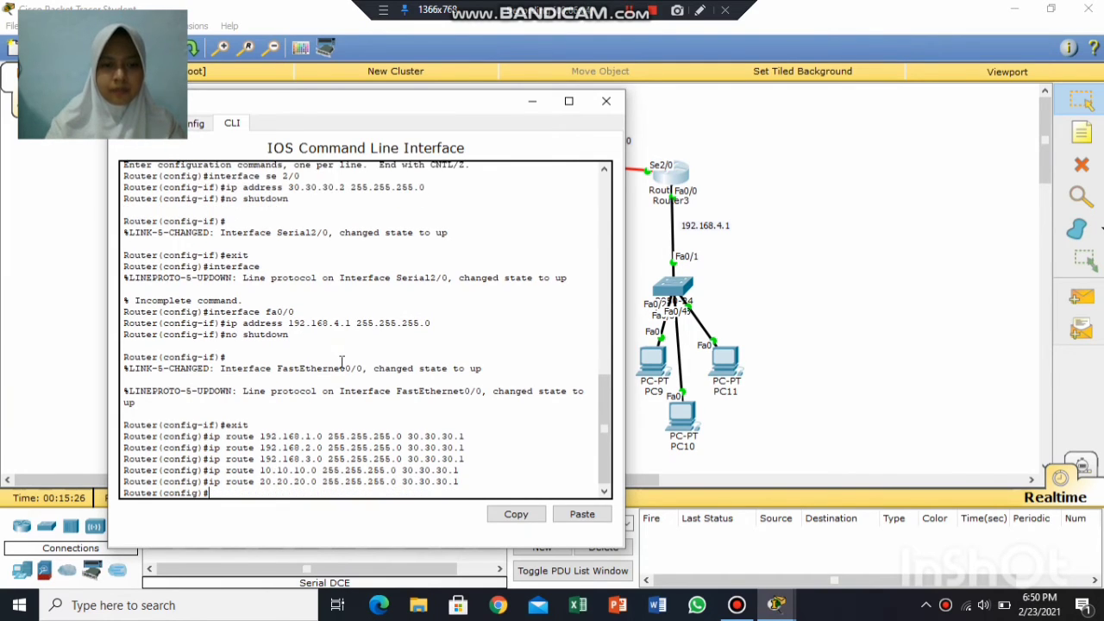
click(607, 101)
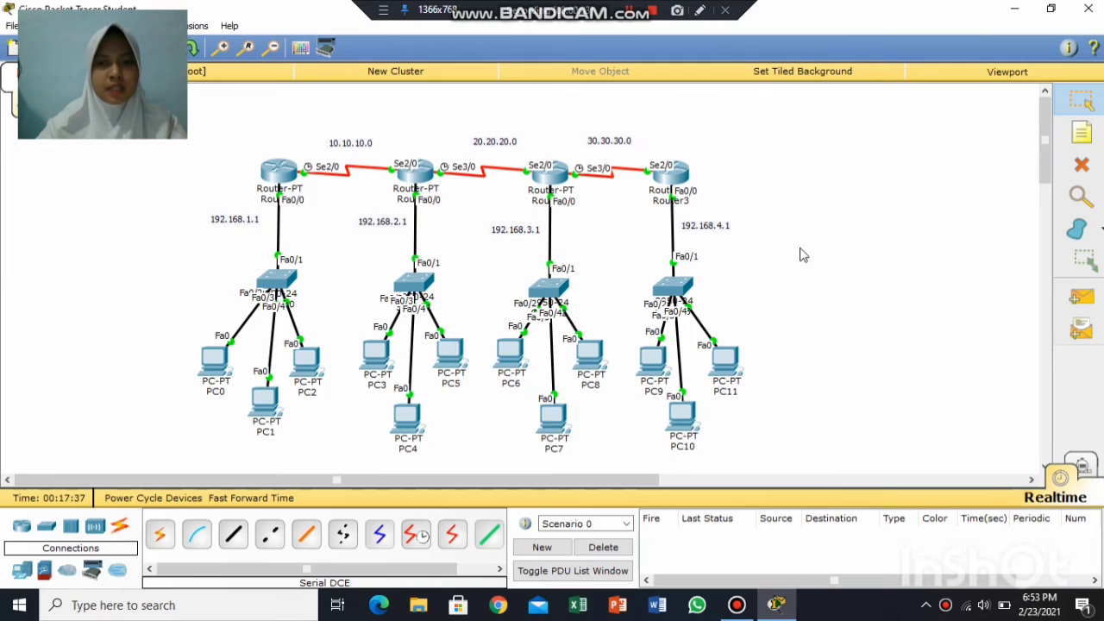
Test the neighbouring router links with simple PDUs from Router0 to Router1, Router1 to Router2, and Router2 to Router3.
click(1085, 298)
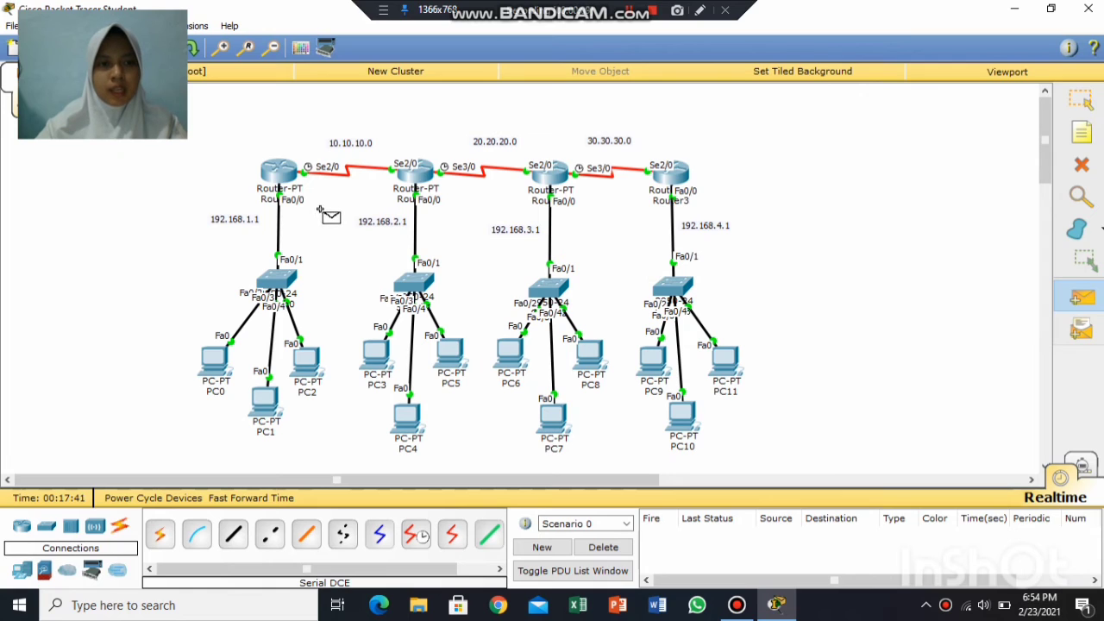
click(290, 175)
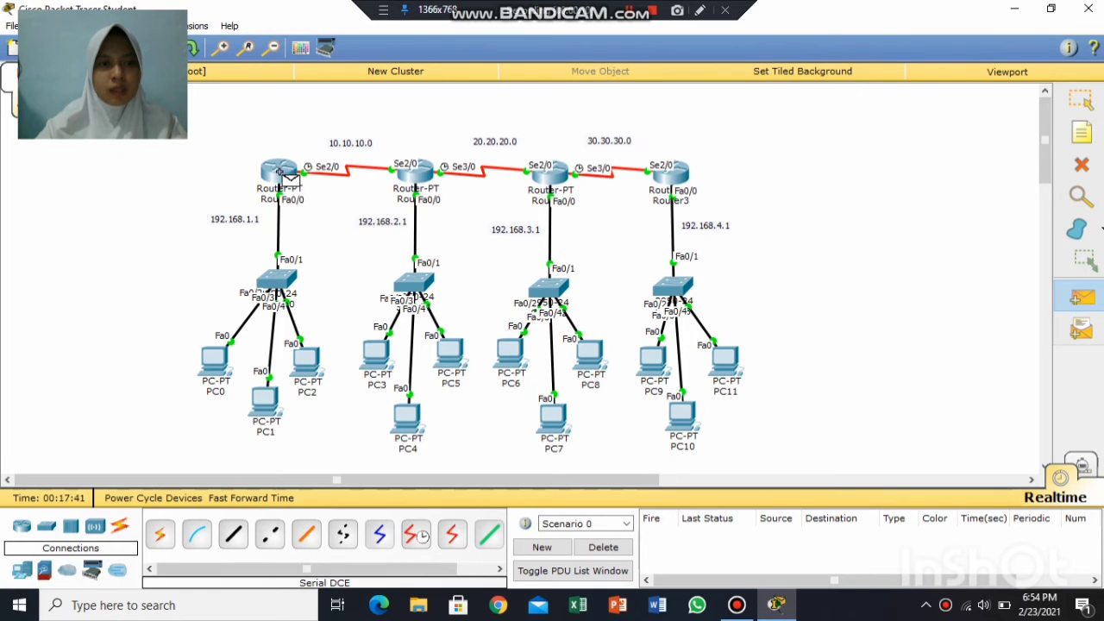
click(415, 183)
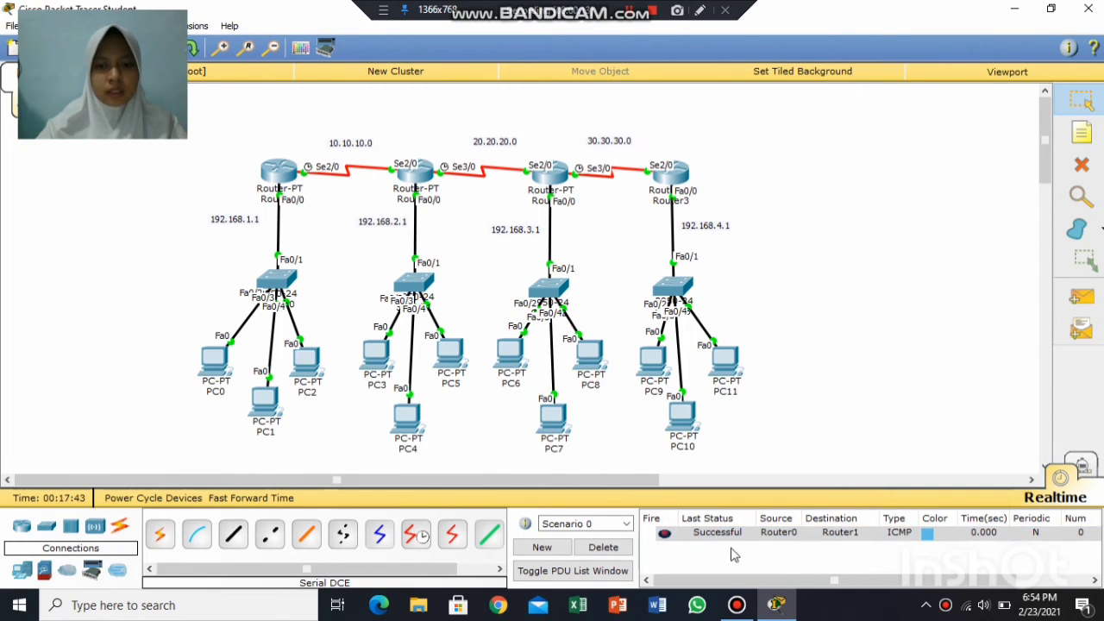
click(1082, 297)
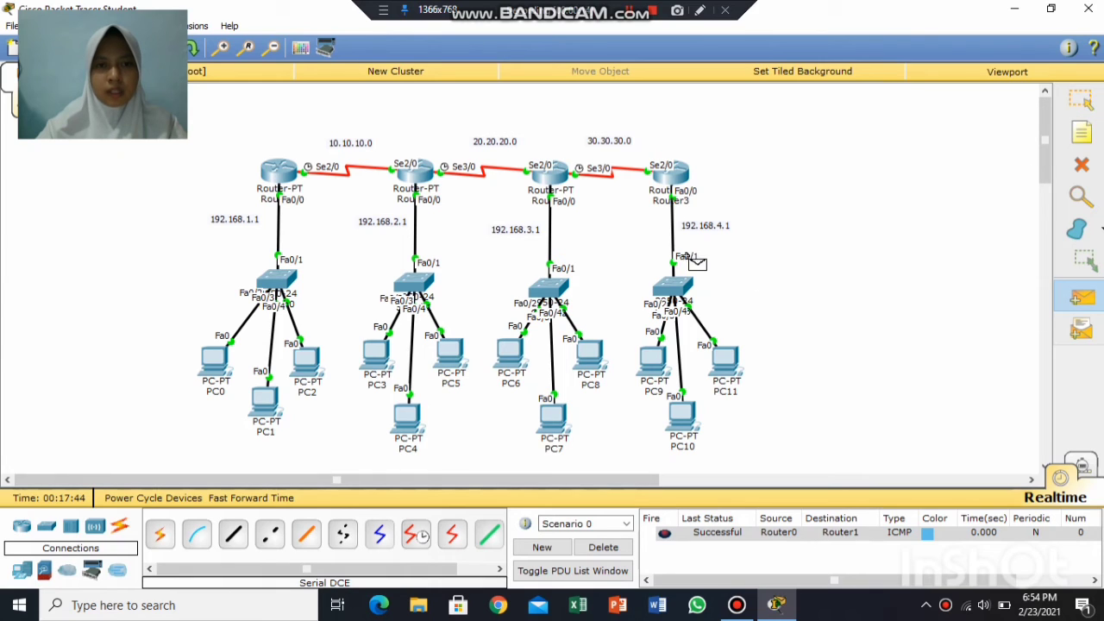
click(419, 177)
click(552, 177)
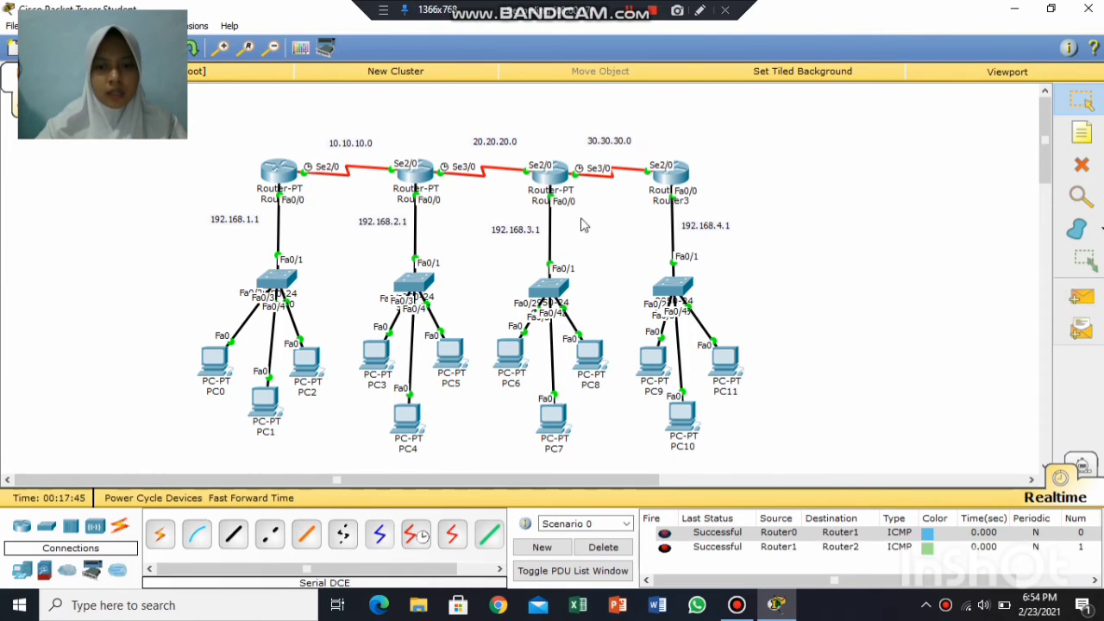
click(1082, 297)
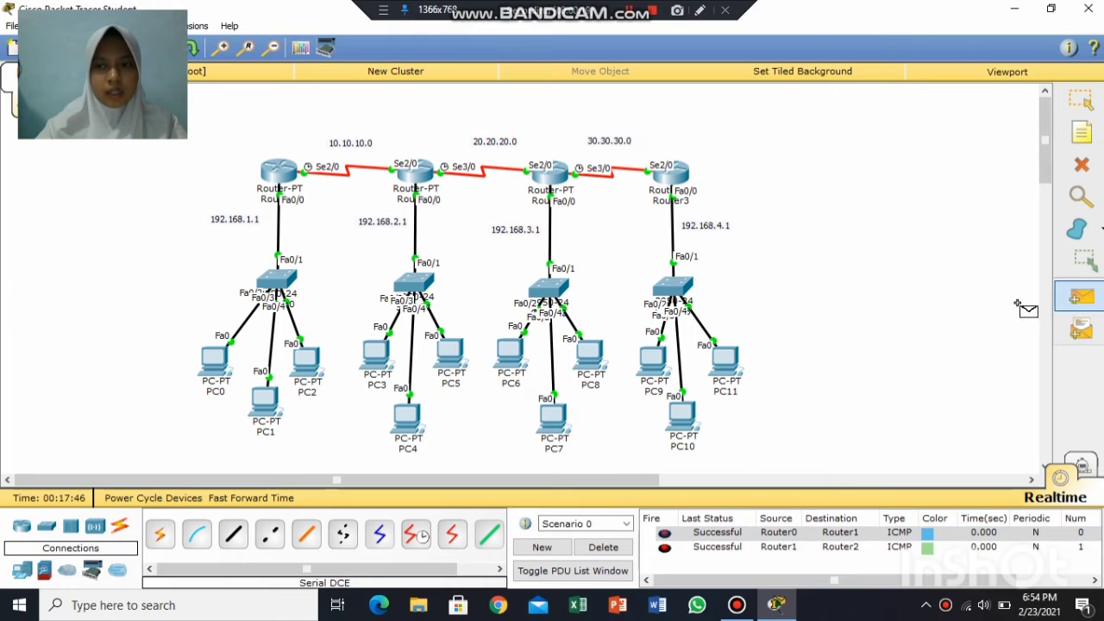
click(552, 176)
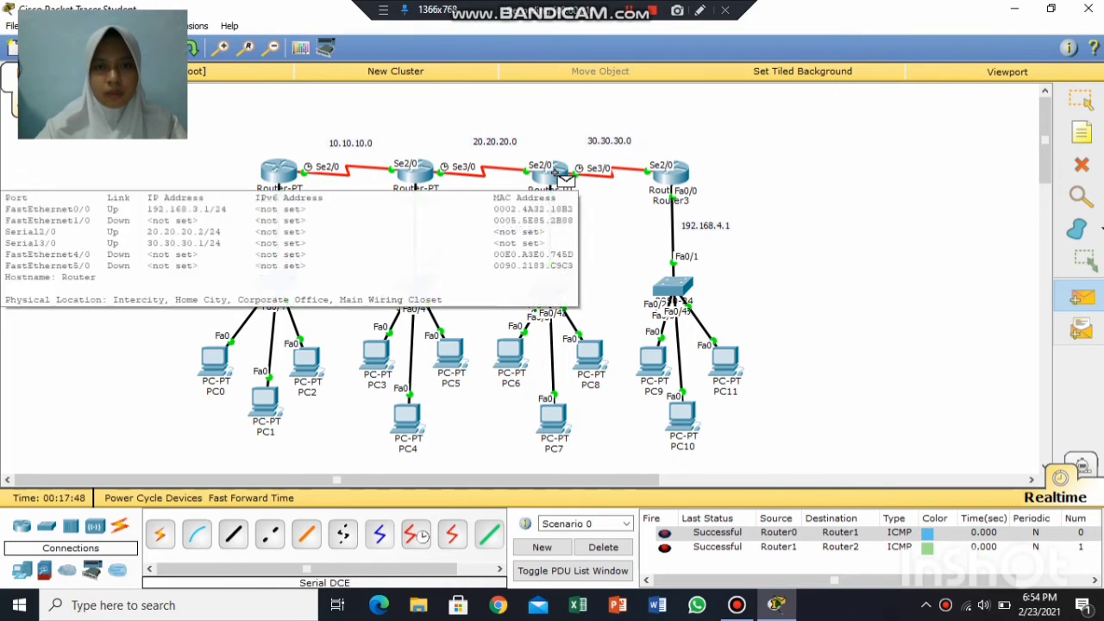
click(663, 181)
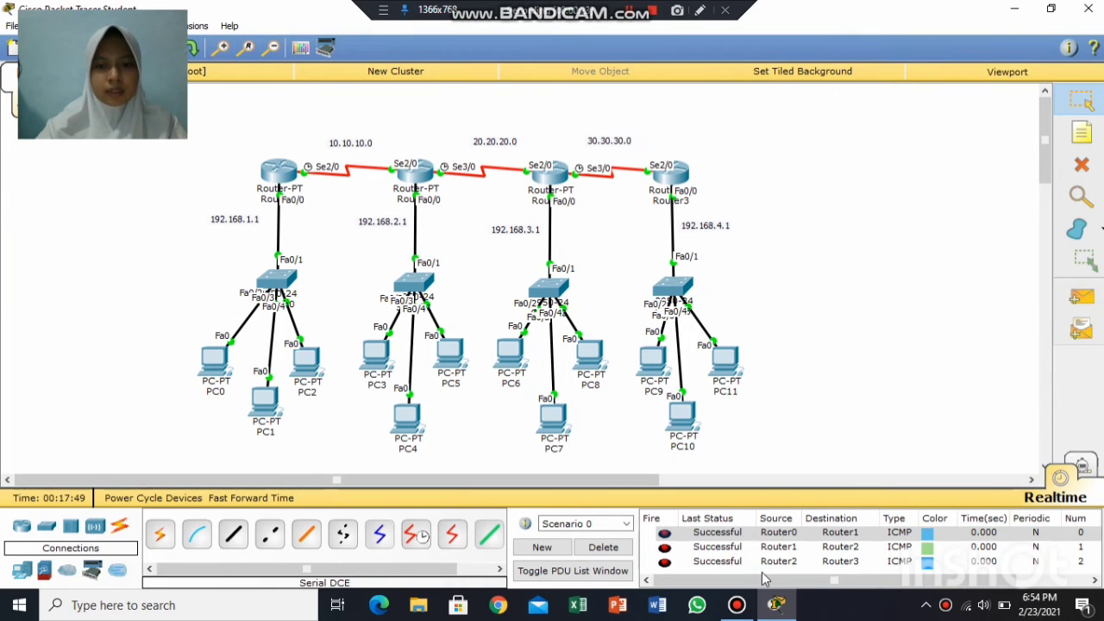
Send a simple PDU from Router0 to Router3, and delete the scenario's test PDUs.
click(1082, 296)
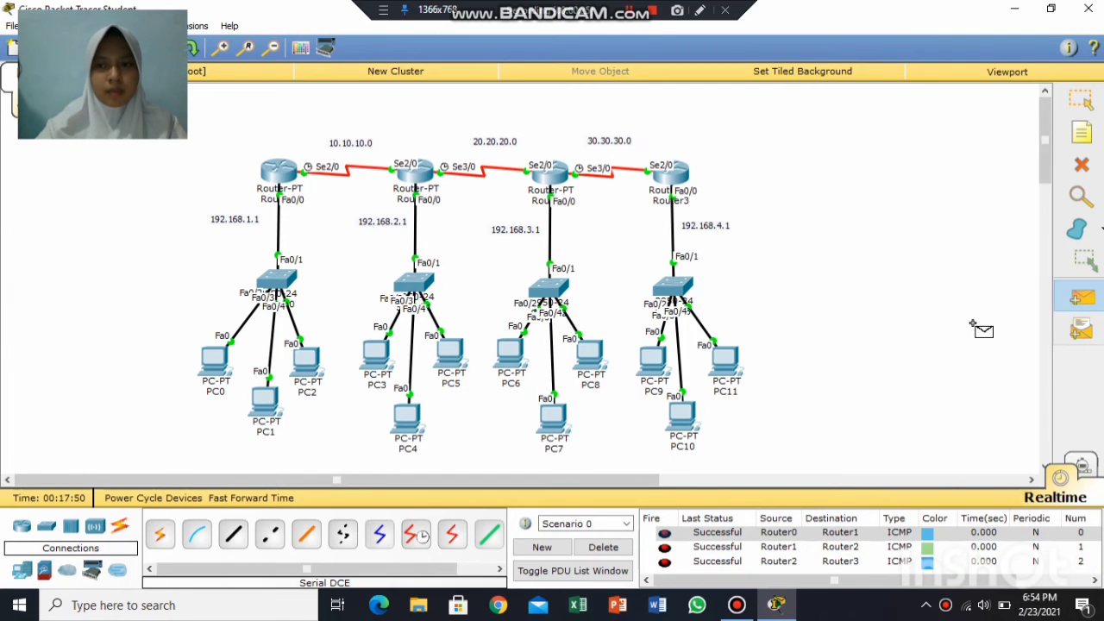
click(274, 171)
click(672, 173)
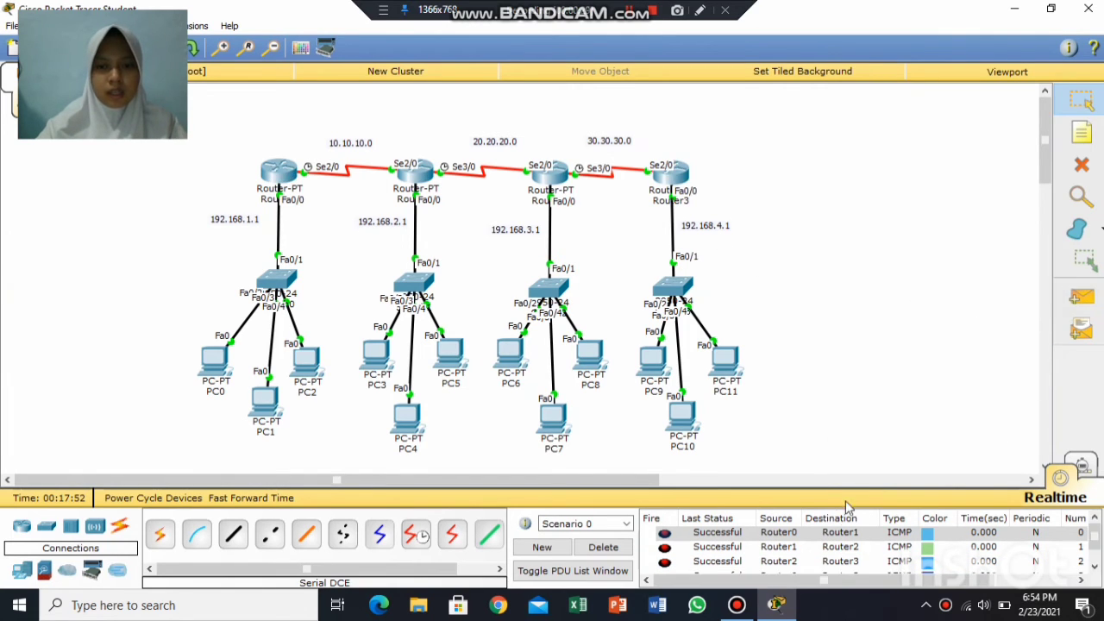
click(627, 553)
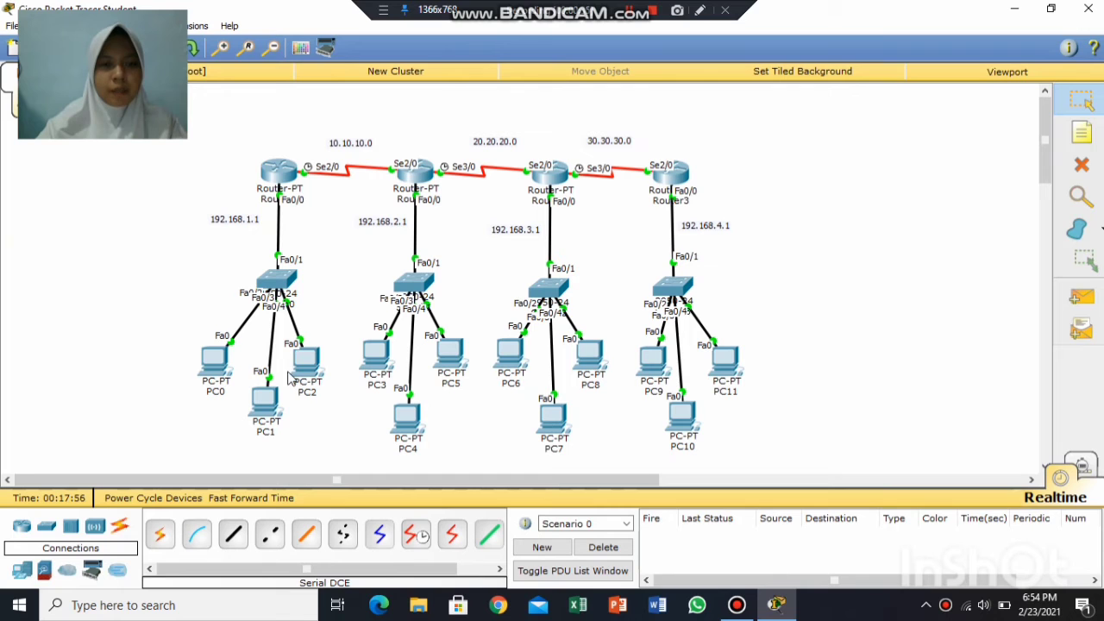
Give PC0 the static IP address 192.168.1.2, subnet mask 255.255.255.0 and default gateway 192.168.1.1, and close its window.
click(214, 360)
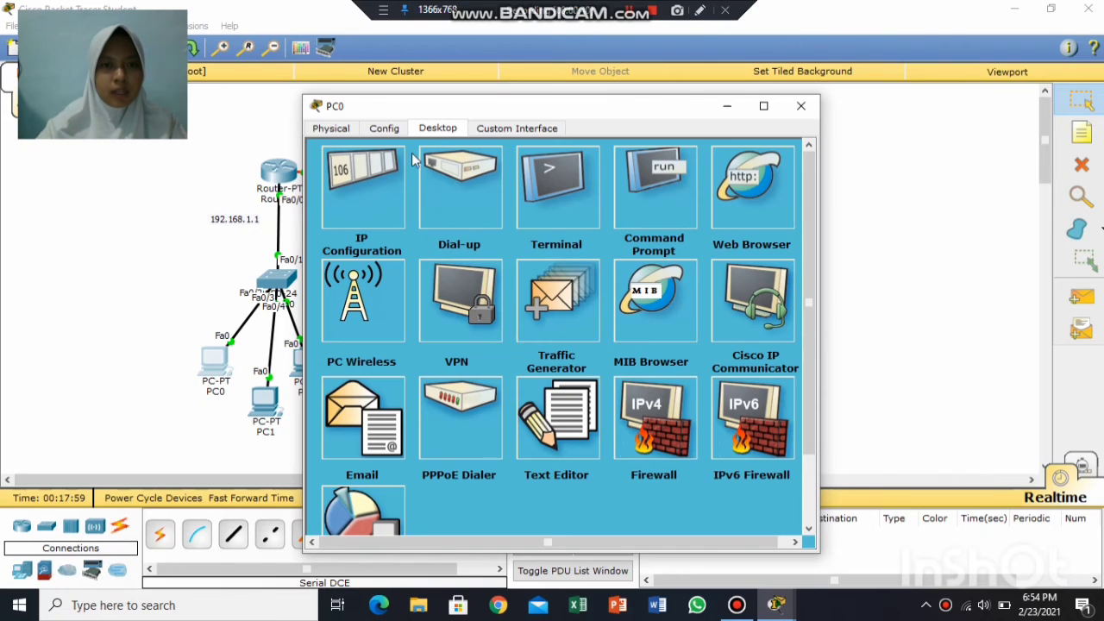
click(383, 204)
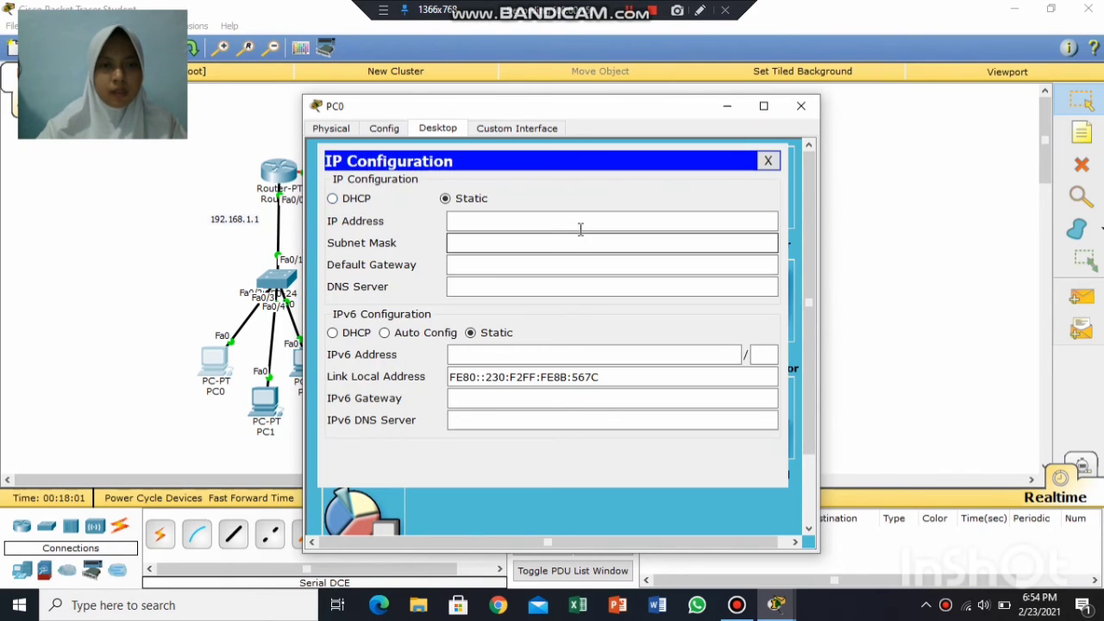
click(578, 229)
text(192.168.1.2)
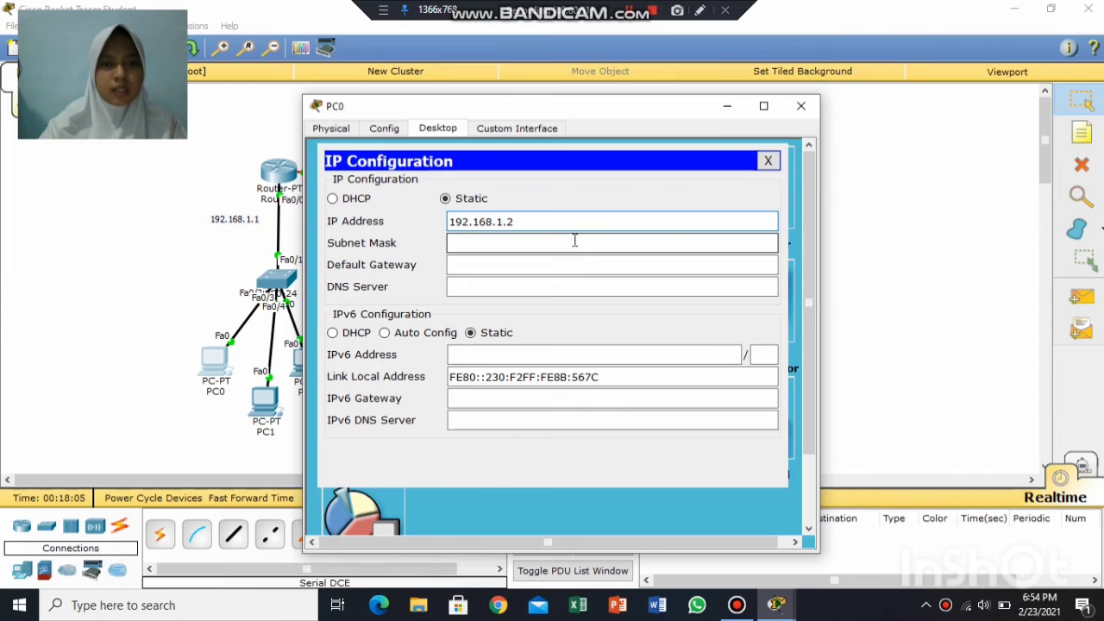
click(575, 242)
click(580, 267)
text(192)
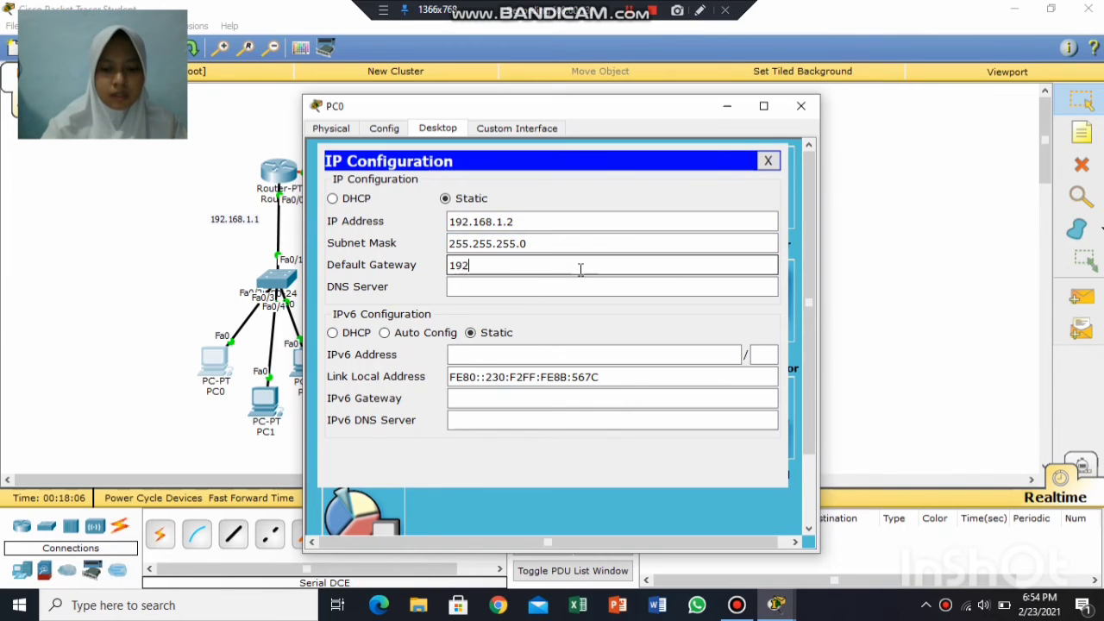
text(.168.1.1)
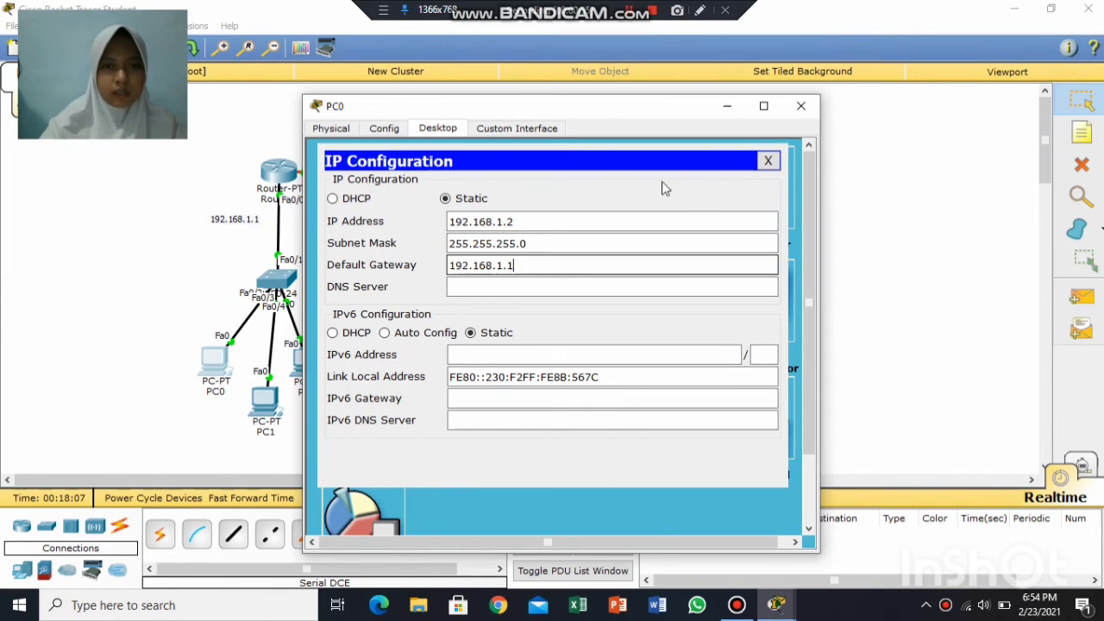
click(800, 105)
Give PC1 the static IP address 192.168.1.3, subnet mask 255.255.255.0 and default gateway 192.168.1.1, and close its window.
click(265, 401)
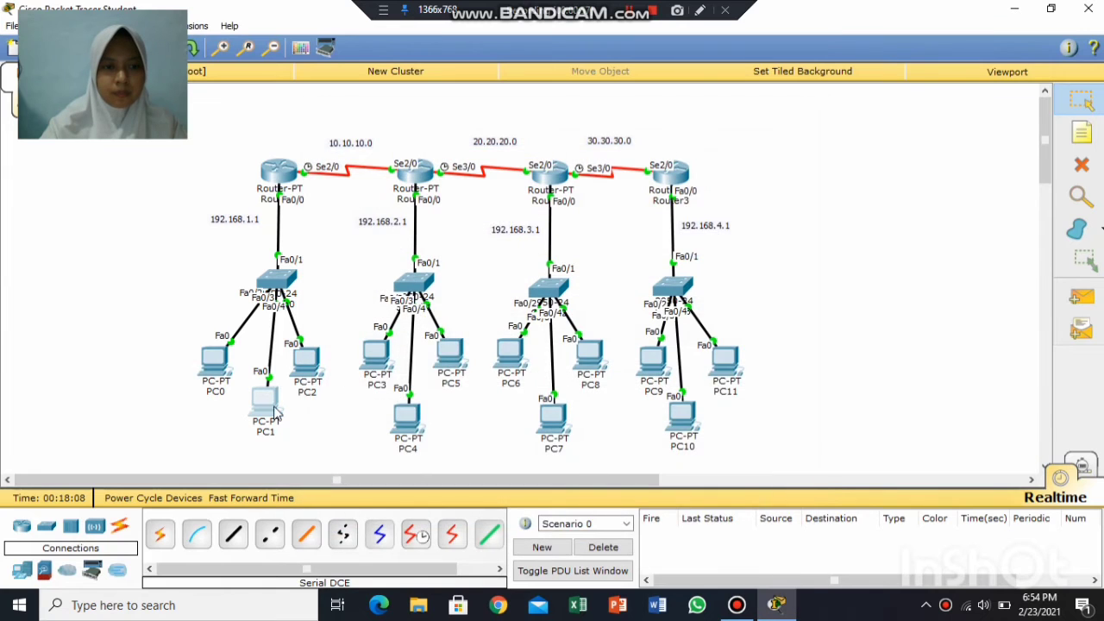
click(345, 168)
click(487, 221)
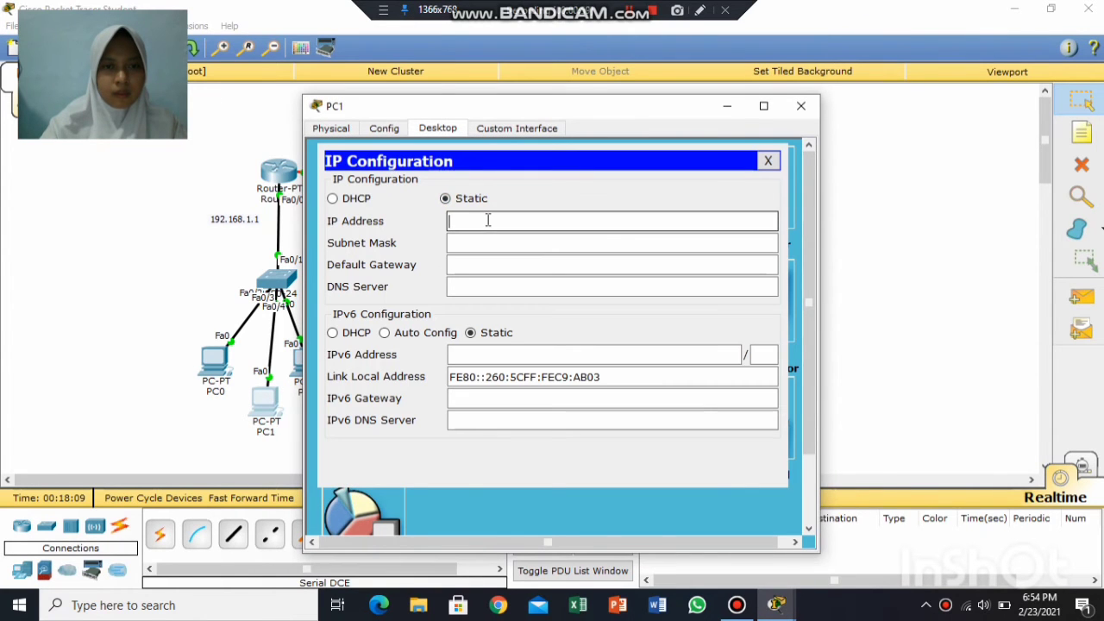
text(192.168)
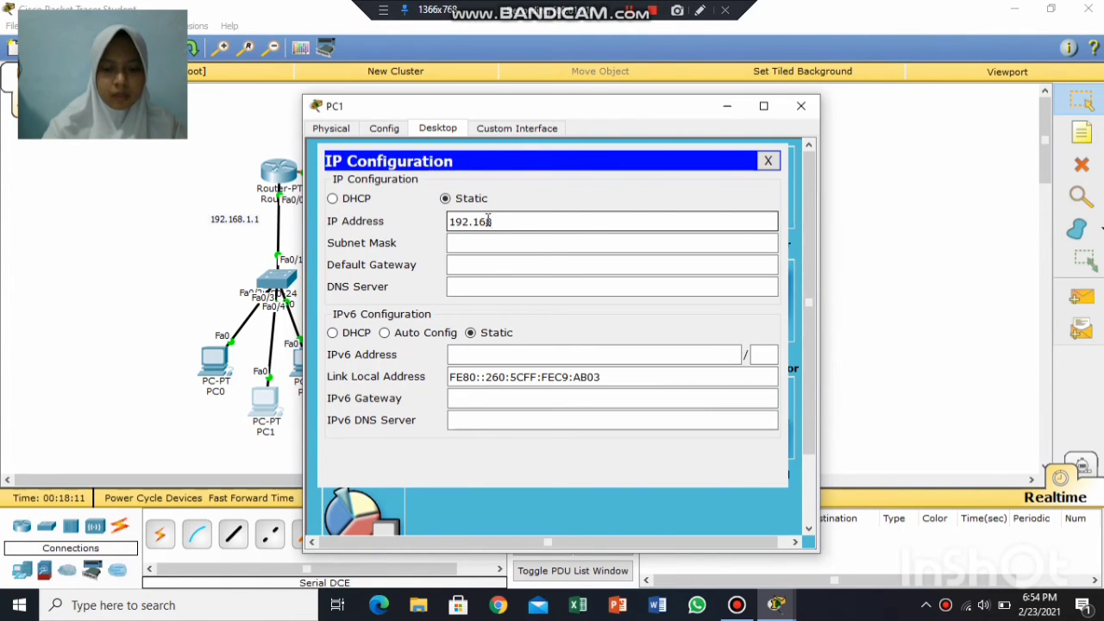
text(.1.3)
click(492, 244)
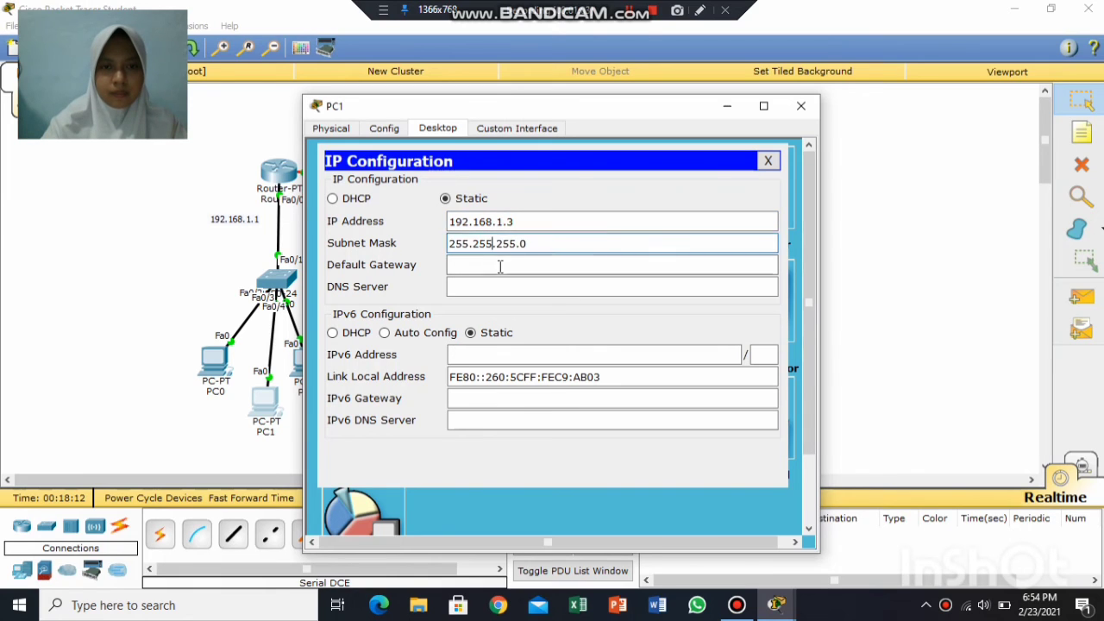
click(500, 266)
text(192.168)
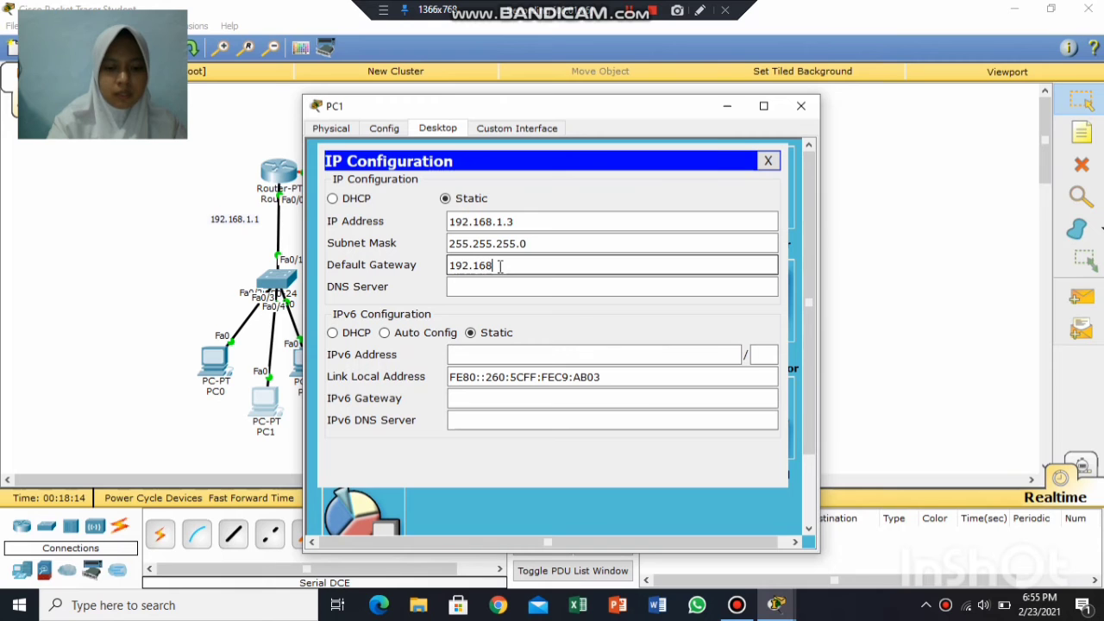
text(1.1)
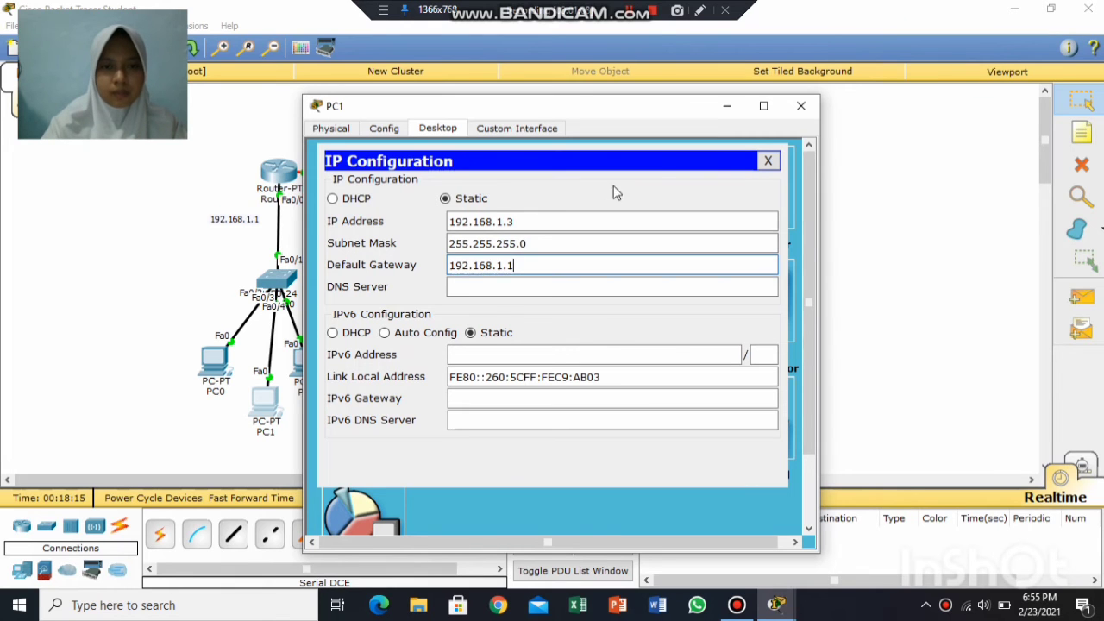
click(800, 106)
Give PC2 the static IP address 192.168.1.4, subnet mask 255.255.255.0 and default gateway 192.168.1.1, and close its window.
click(316, 364)
click(379, 184)
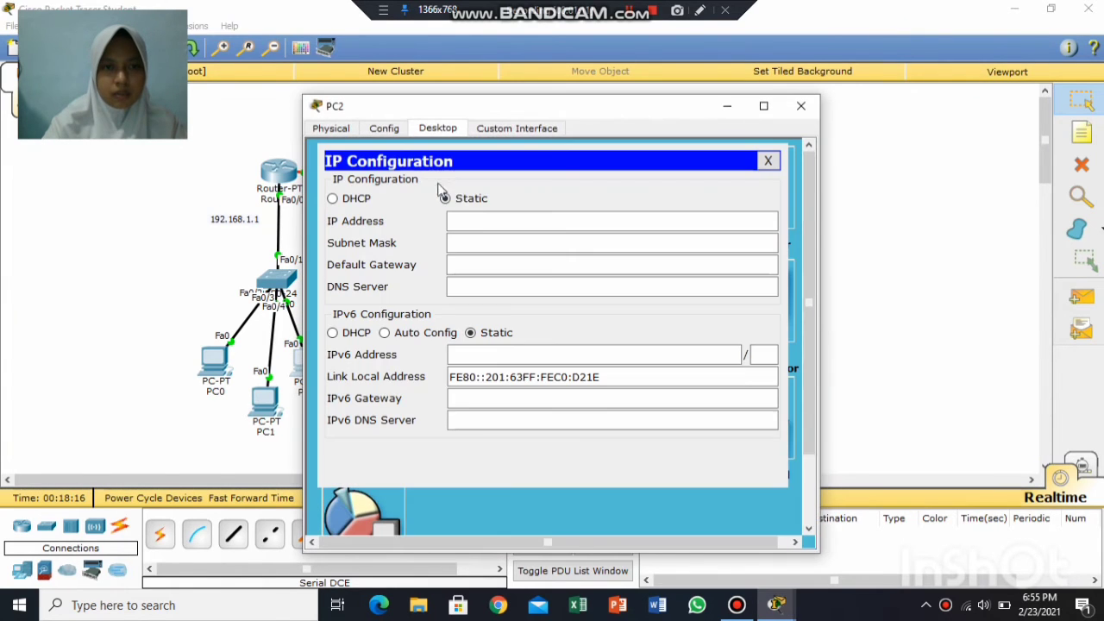
click(446, 198)
click(479, 221)
text(192.168)
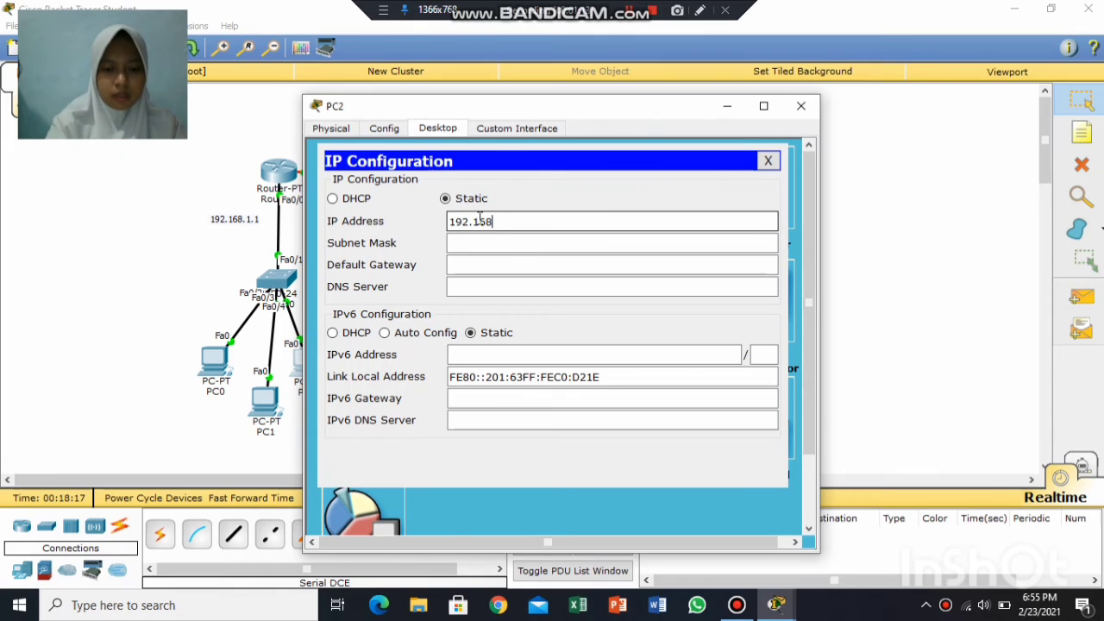
text(.1.4)
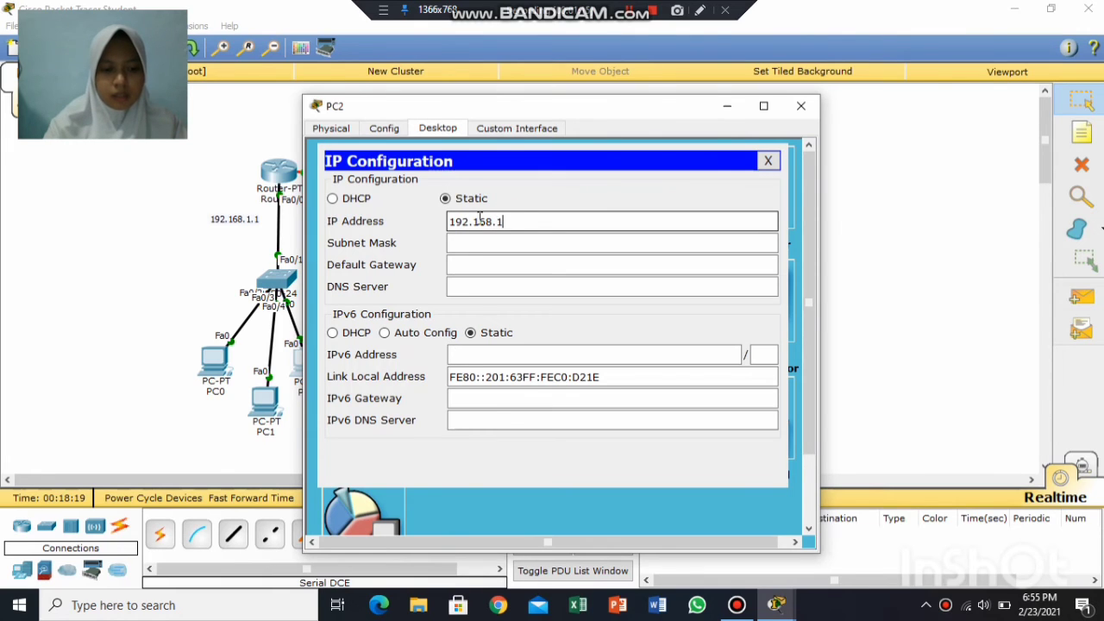
click(540, 243)
click(541, 265)
text(192.168.1.1)
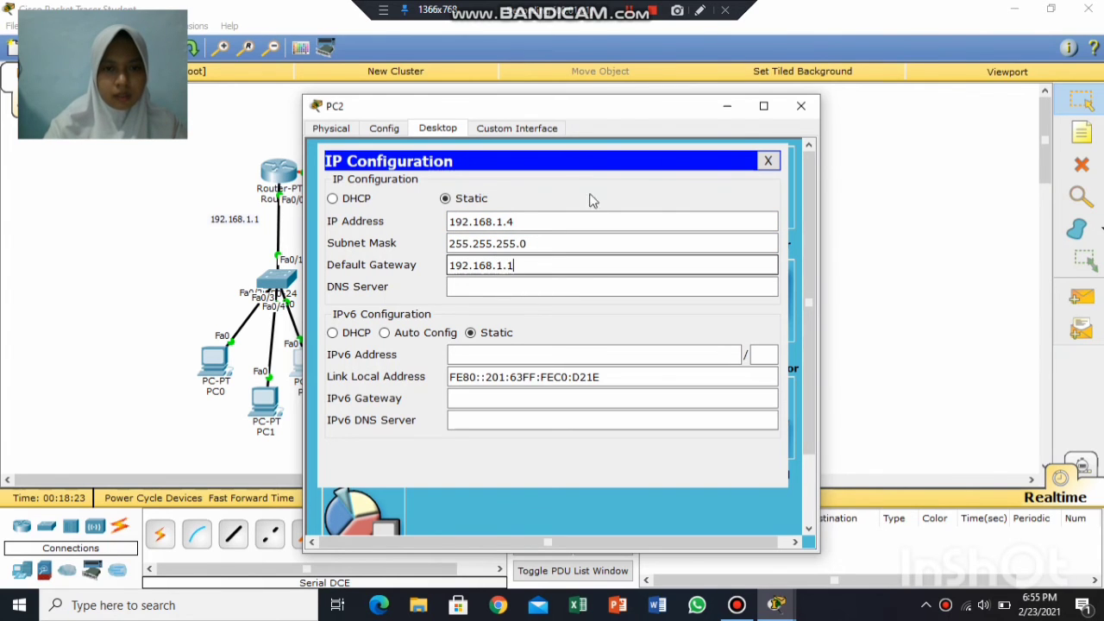
click(800, 106)
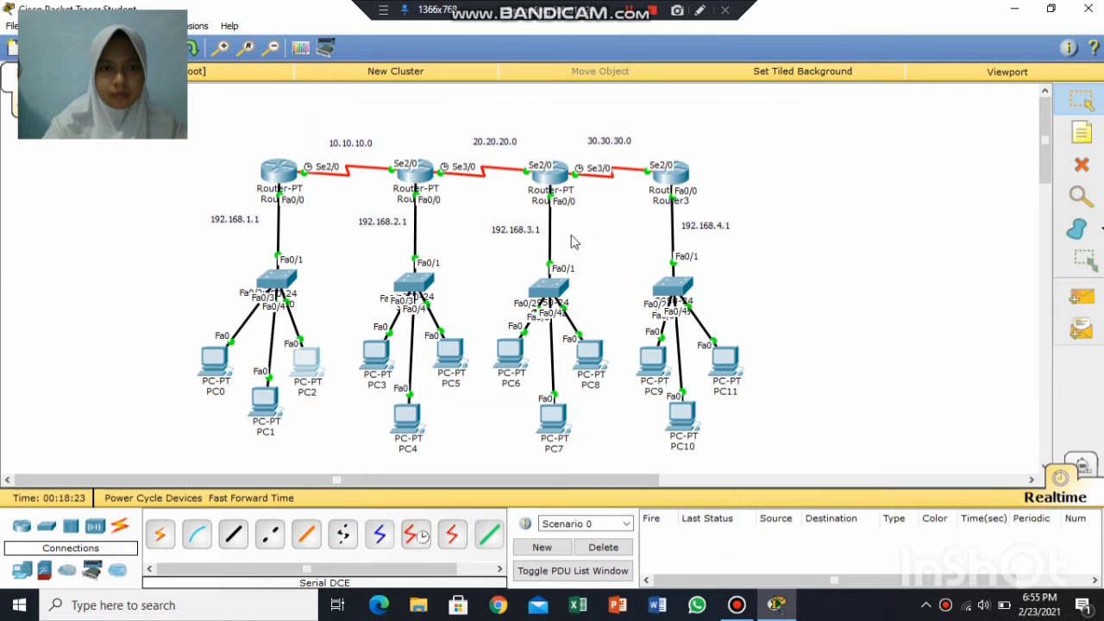
Give PC3 the static IP address 192.168.2.2, subnet mask 255.255.255.0 and default gateway 192.168.2.1, and close its window.
click(386, 364)
click(394, 182)
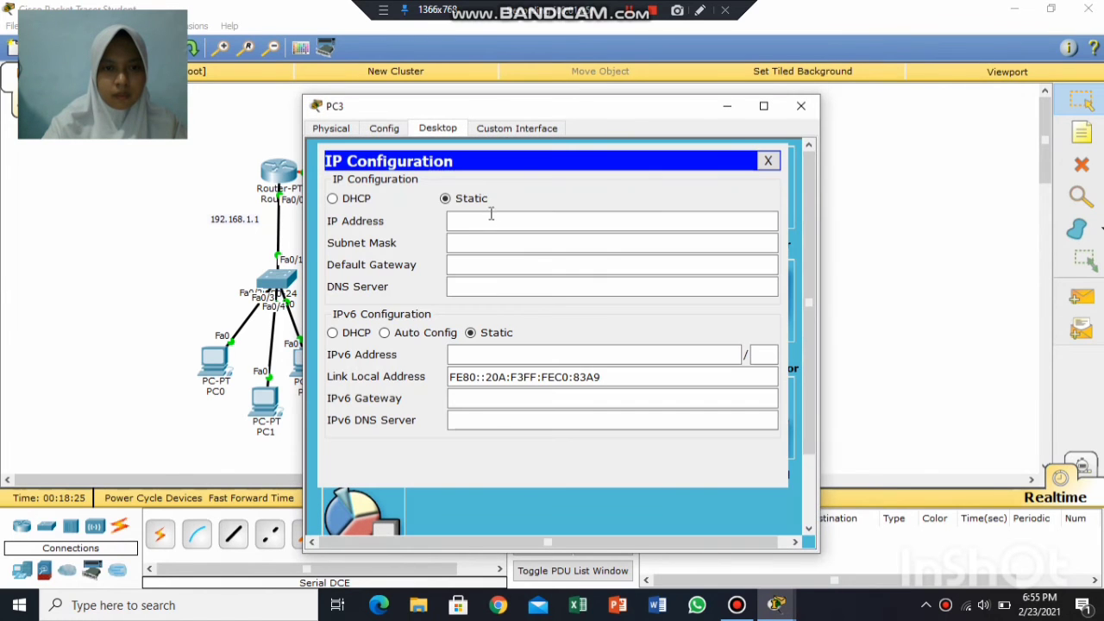
click(491, 216)
text(192.)
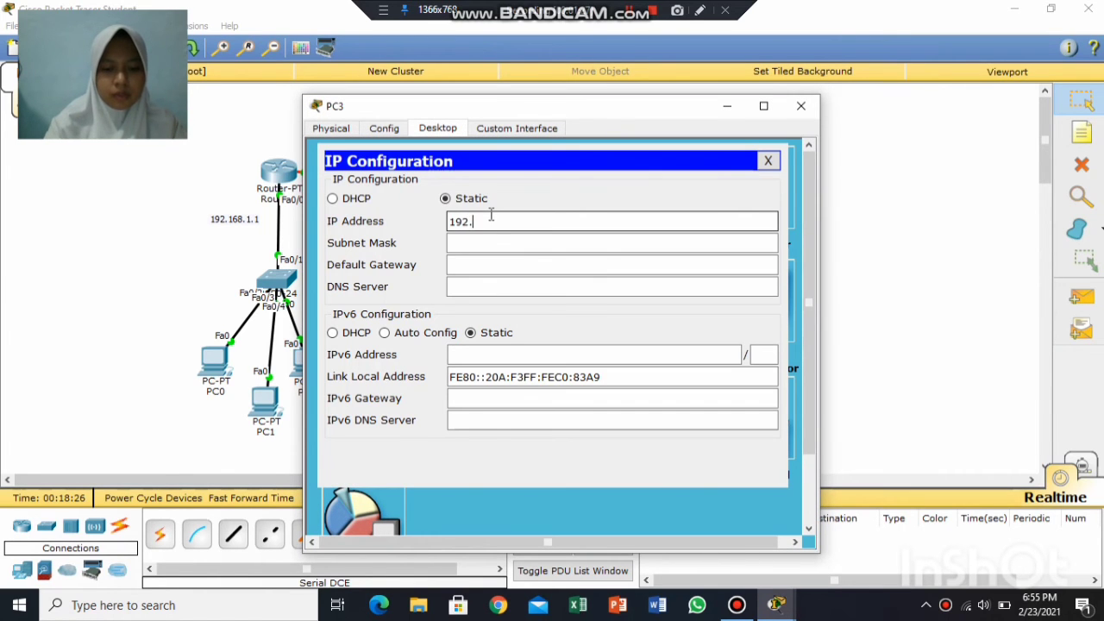
text(168.)
key(Tab)
text(2.2)
click(487, 265)
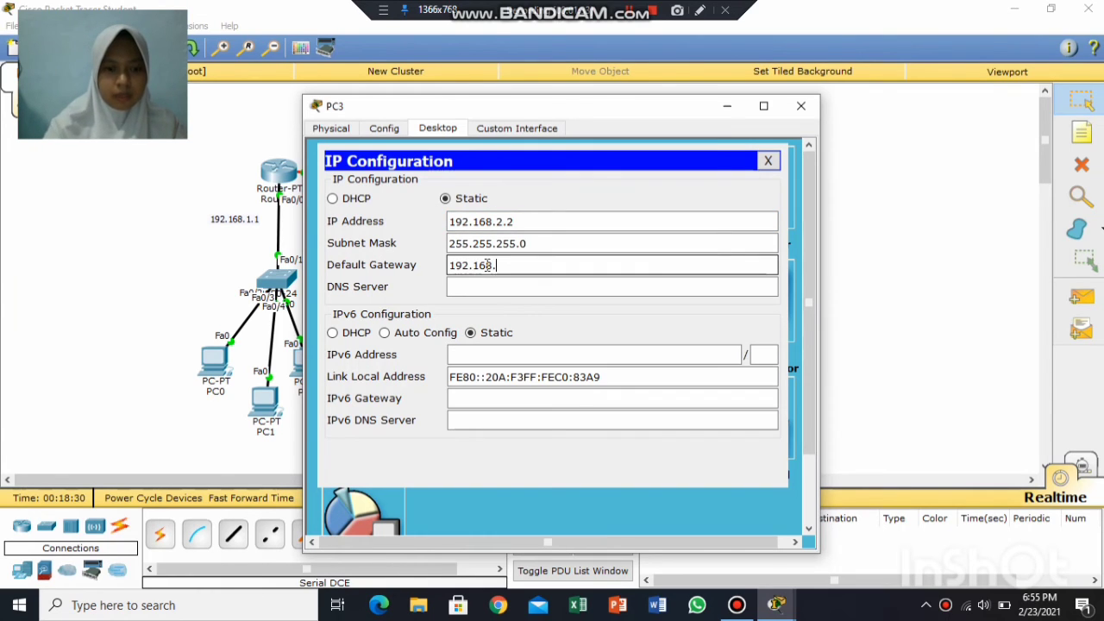
text(192.168.2.1)
click(802, 105)
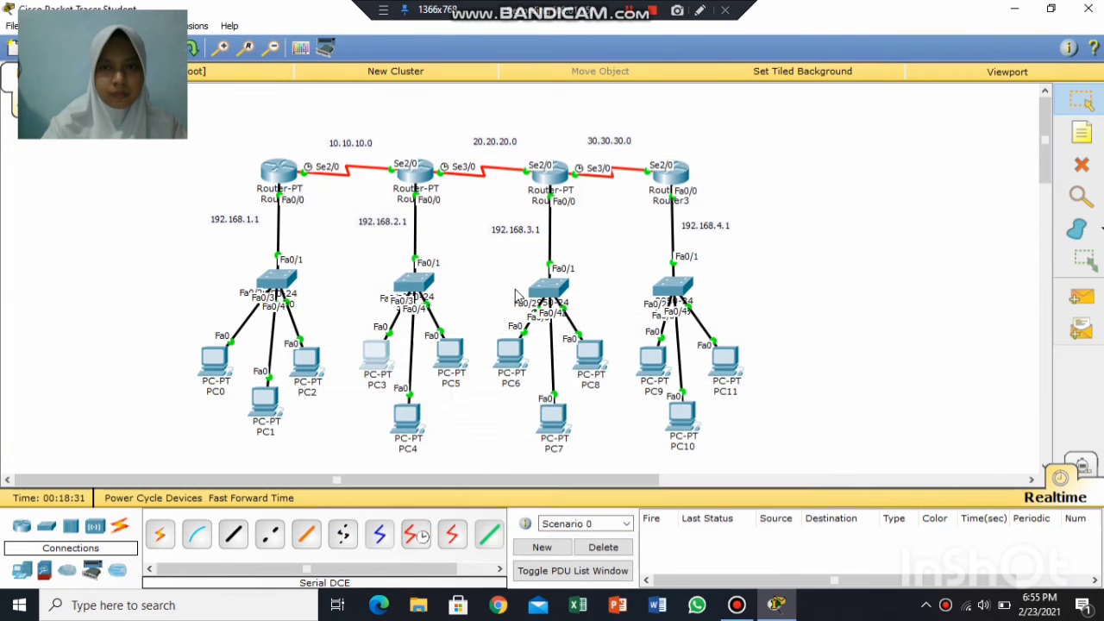
Give PC4 the static IP address 192.168.2.3 with subnet mask 255.255.255.0.
click(414, 415)
click(366, 183)
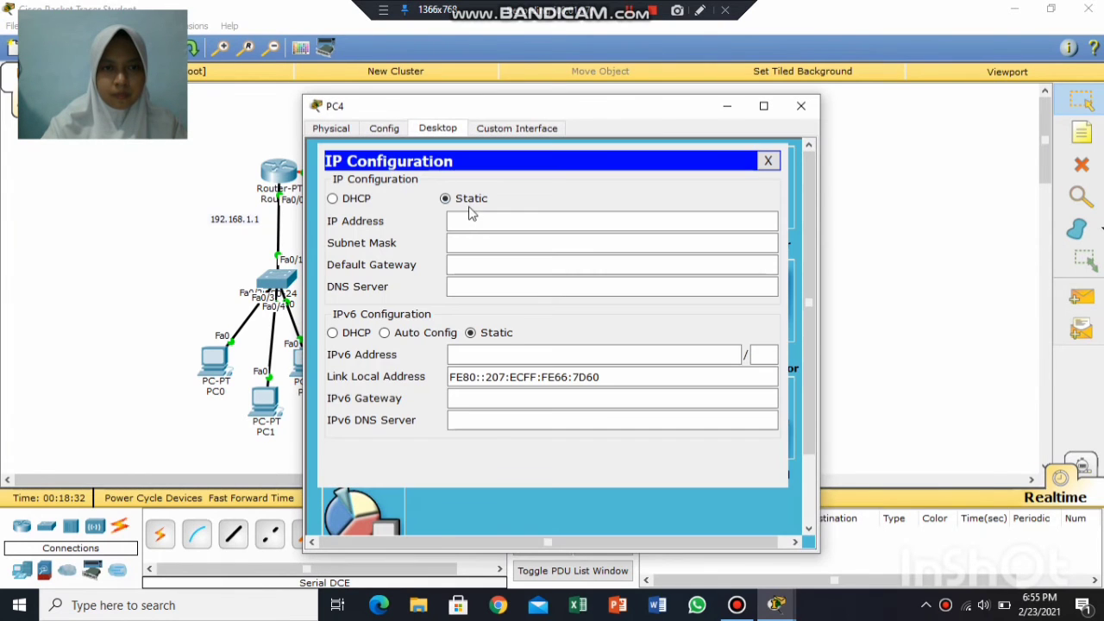
click(475, 226)
text(192.16)
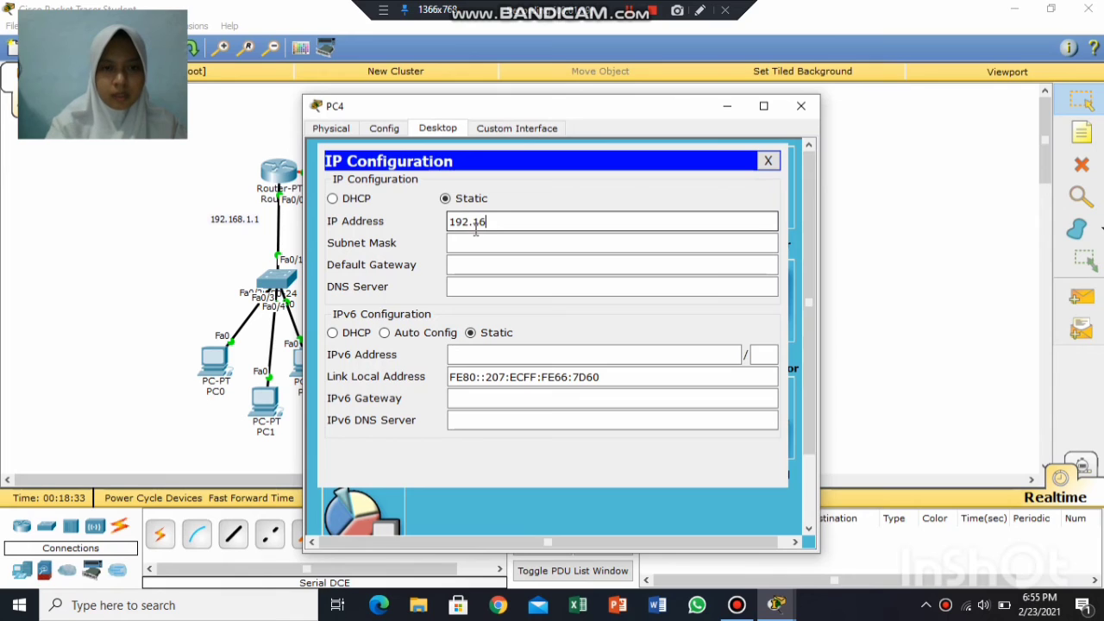
text(8.2.3)
key(Tab)
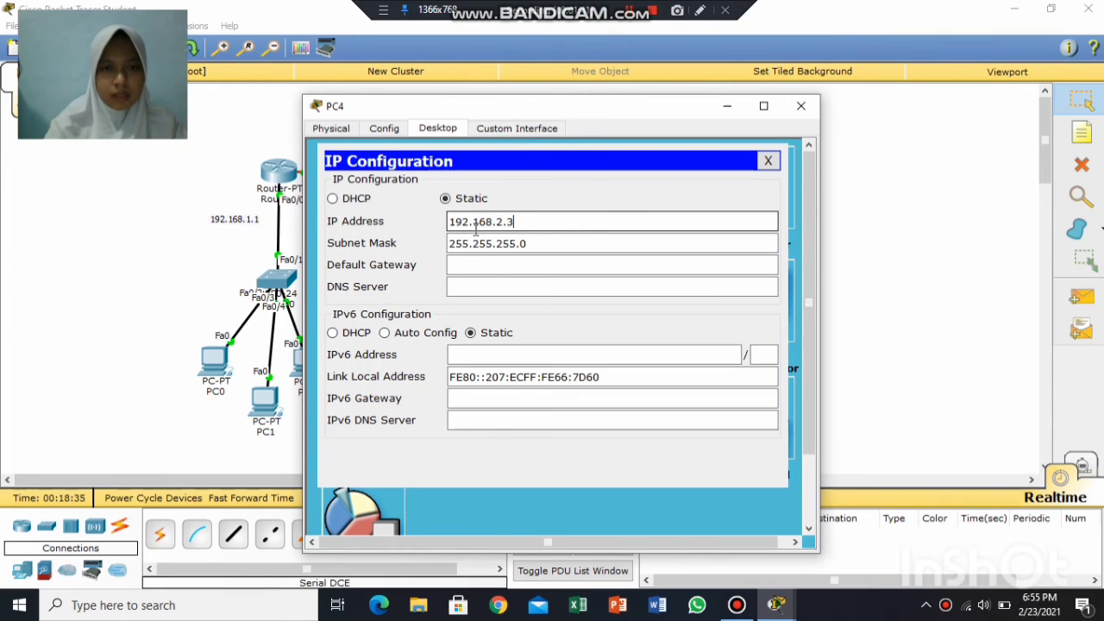
Set PC4's default gateway to 192.168.2.1 and close its configuration window.
click(490, 267)
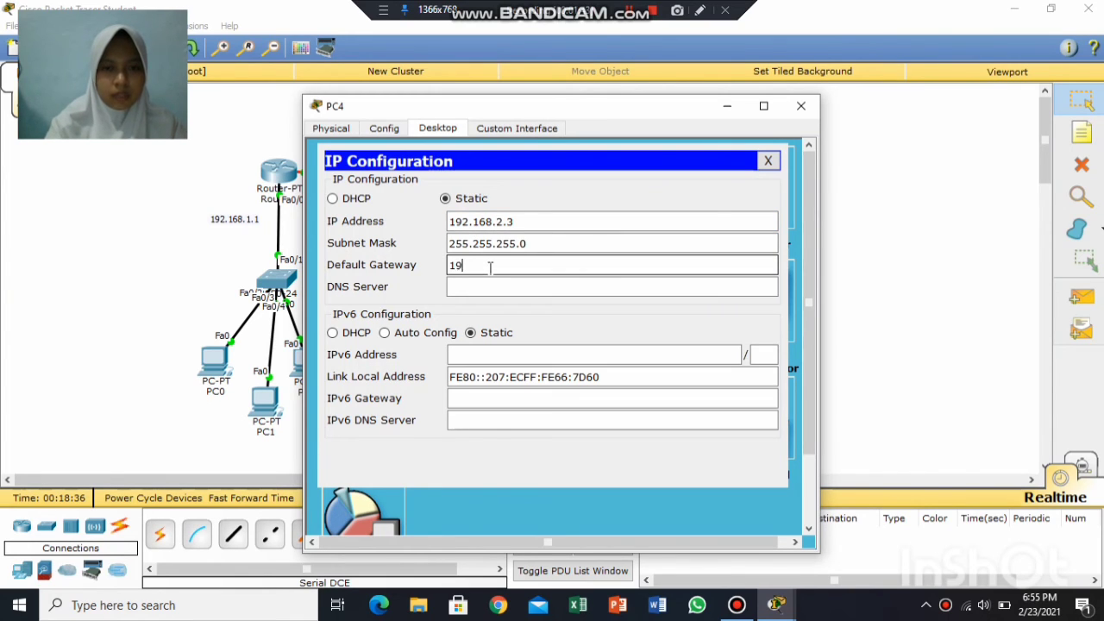
text(192.168)
key(BackSpace)
key(BackSpace)
key(BackSpace)
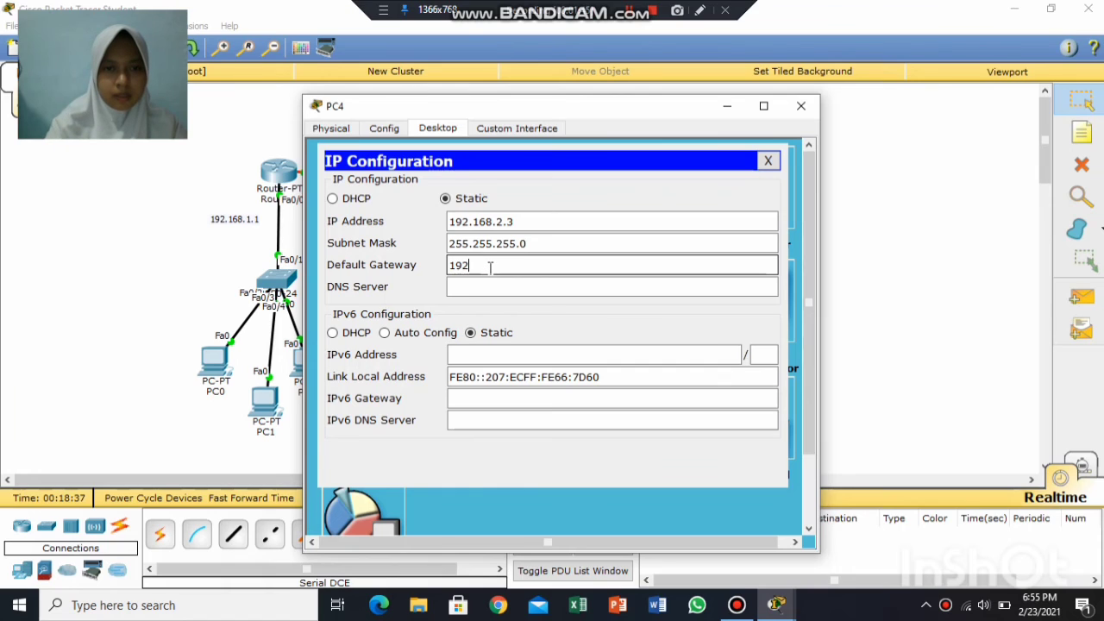
text(1)
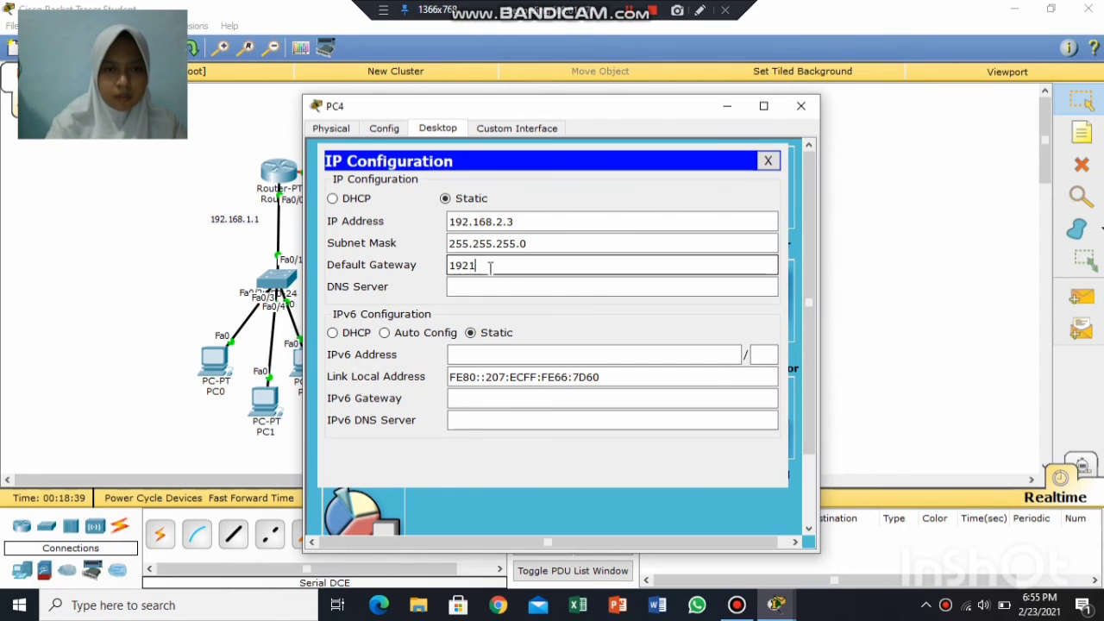
text(68.16)
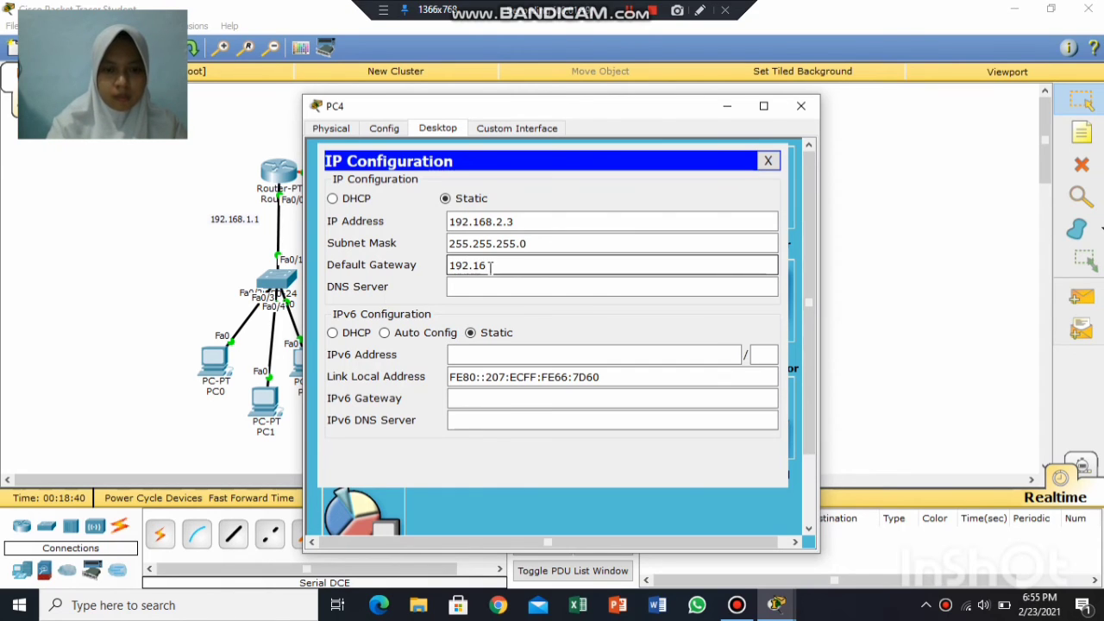
text(8.2.1)
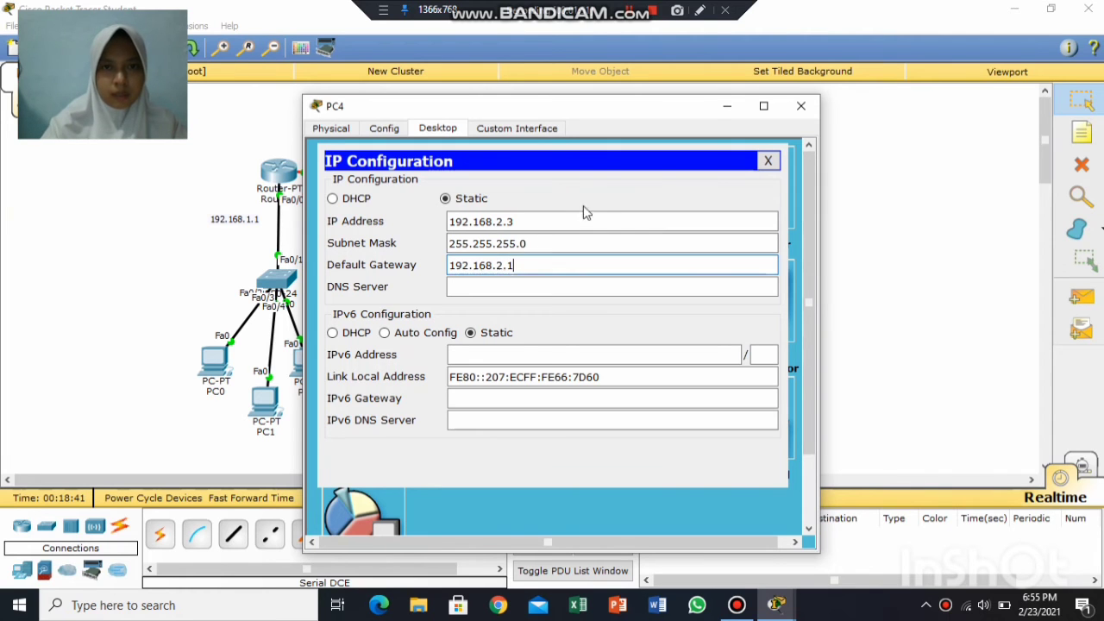
click(801, 106)
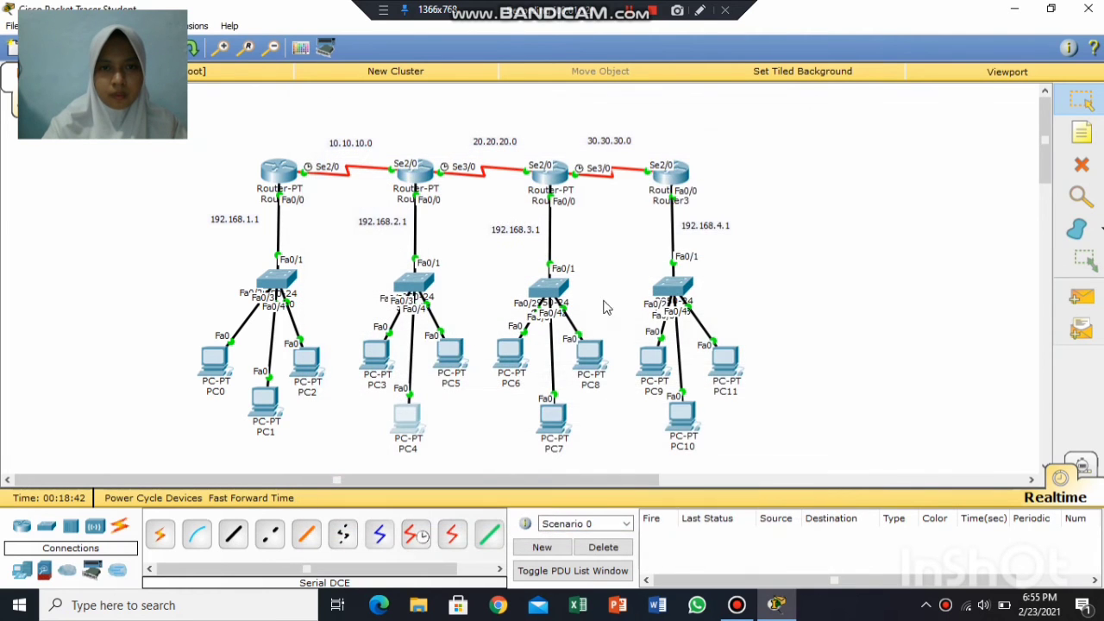
Give PC5 the static IP address 192.168.2.4, subnet mask 255.255.255.0 and default gateway 192.168.2.1.
click(452, 355)
click(435, 128)
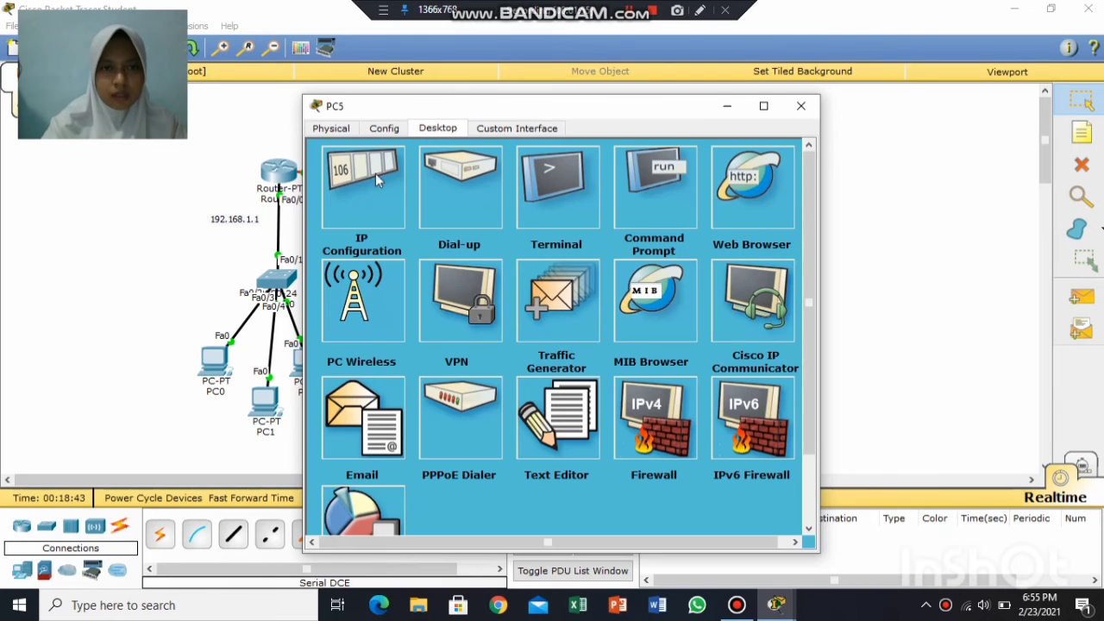
click(361, 177)
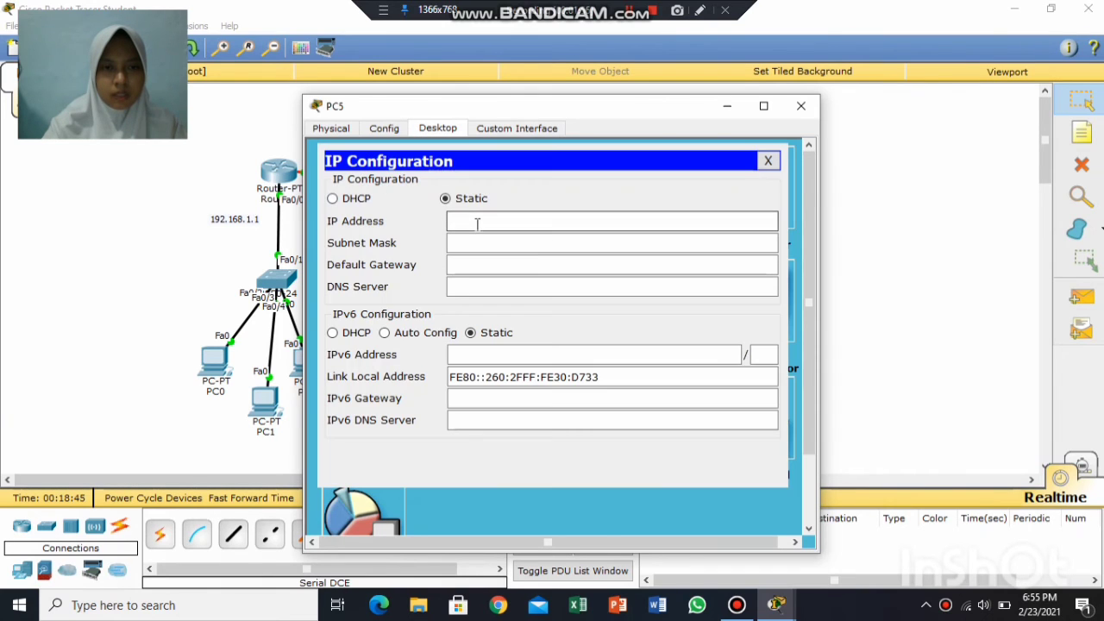
click(477, 223)
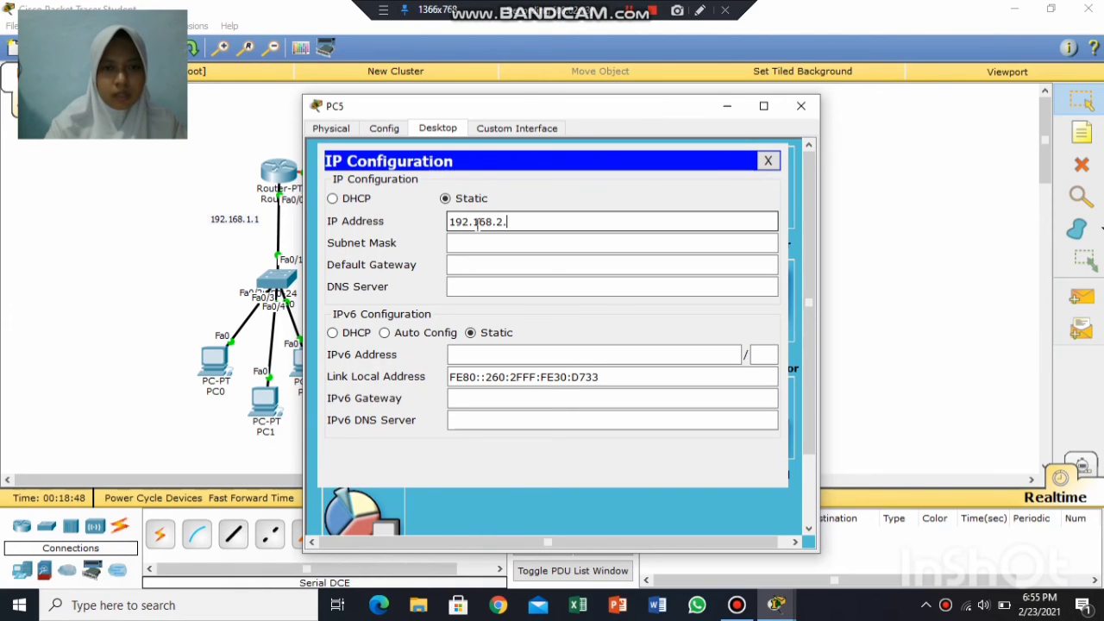
text(192.168.2.4)
key(Tab)
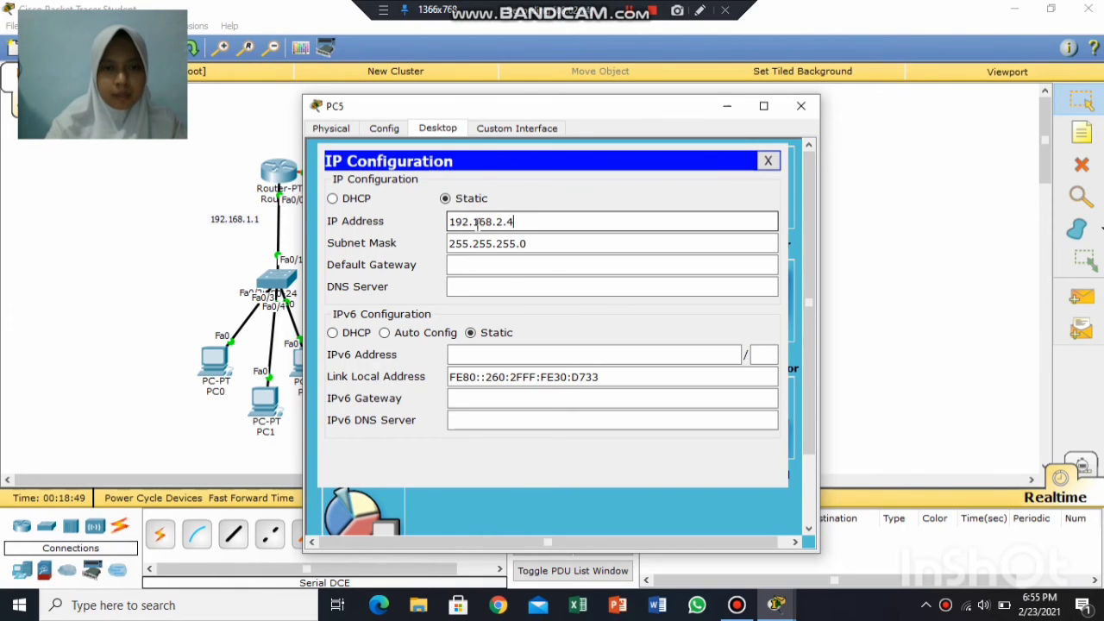
click(510, 264)
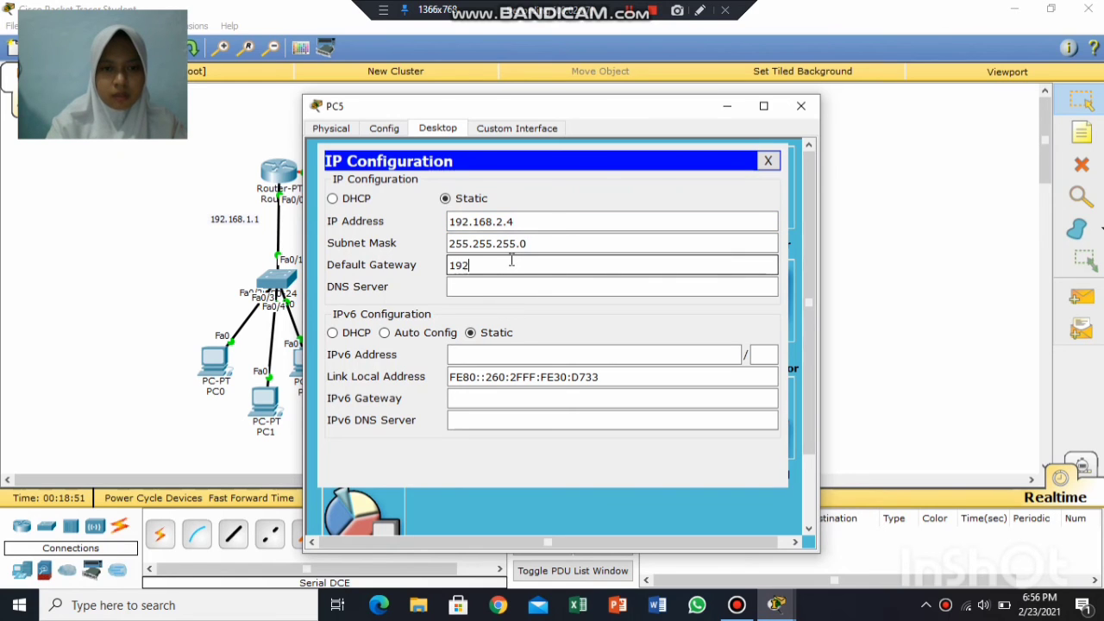
text(192.168.2.1)
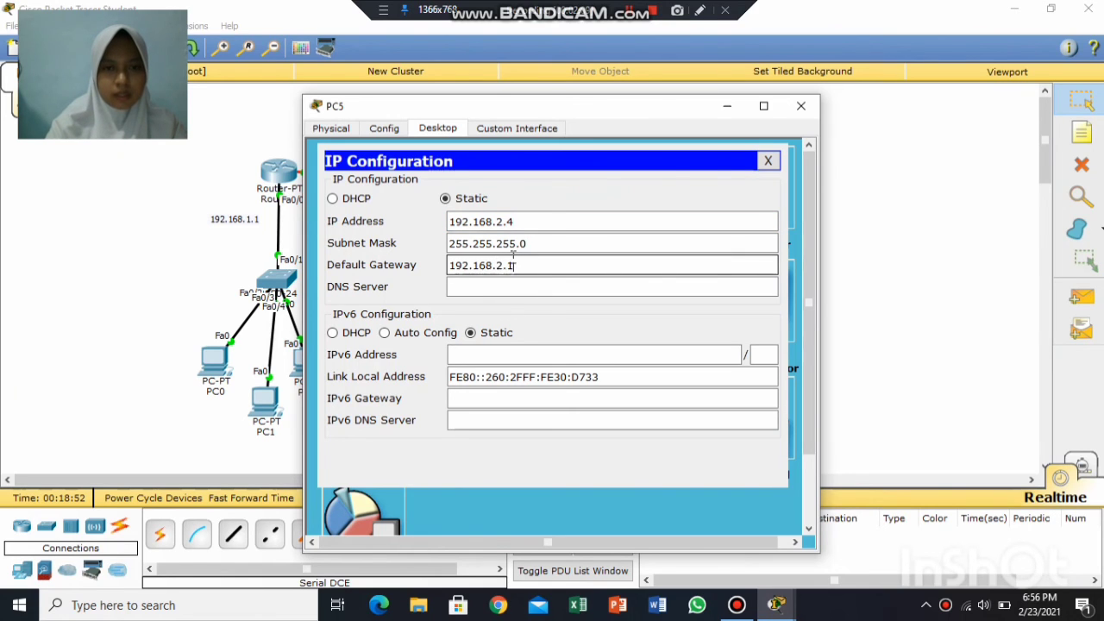
Close PC5's window and give PC6 the static IP address 192.168.3.2, subnet mask 255.255.255.0 and default gateway 192.168.3.1.
click(801, 106)
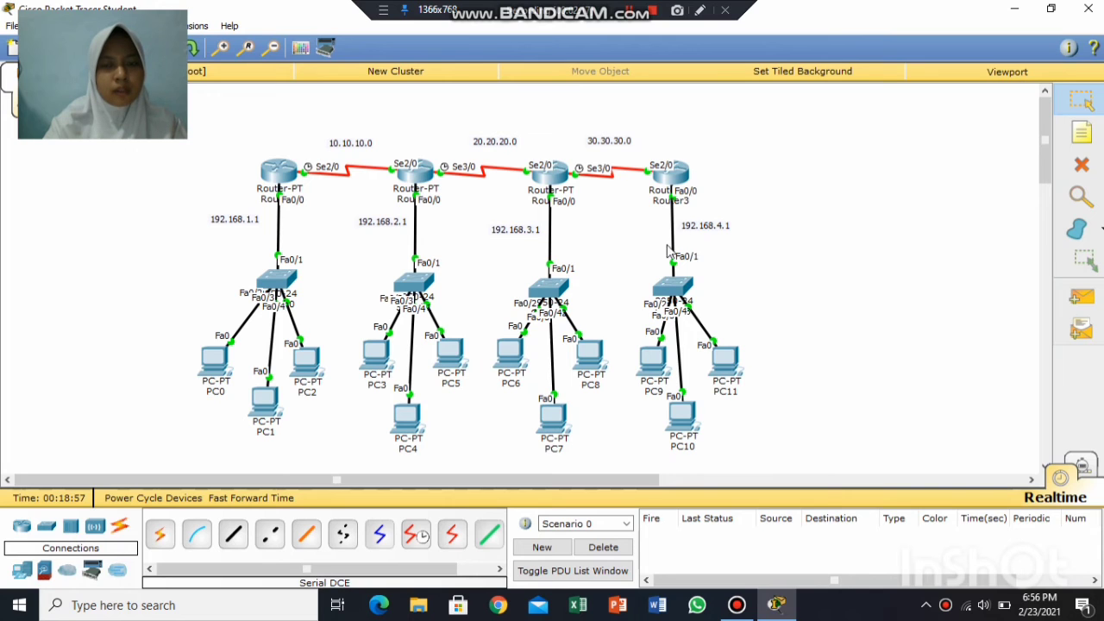
click(510, 352)
click(377, 190)
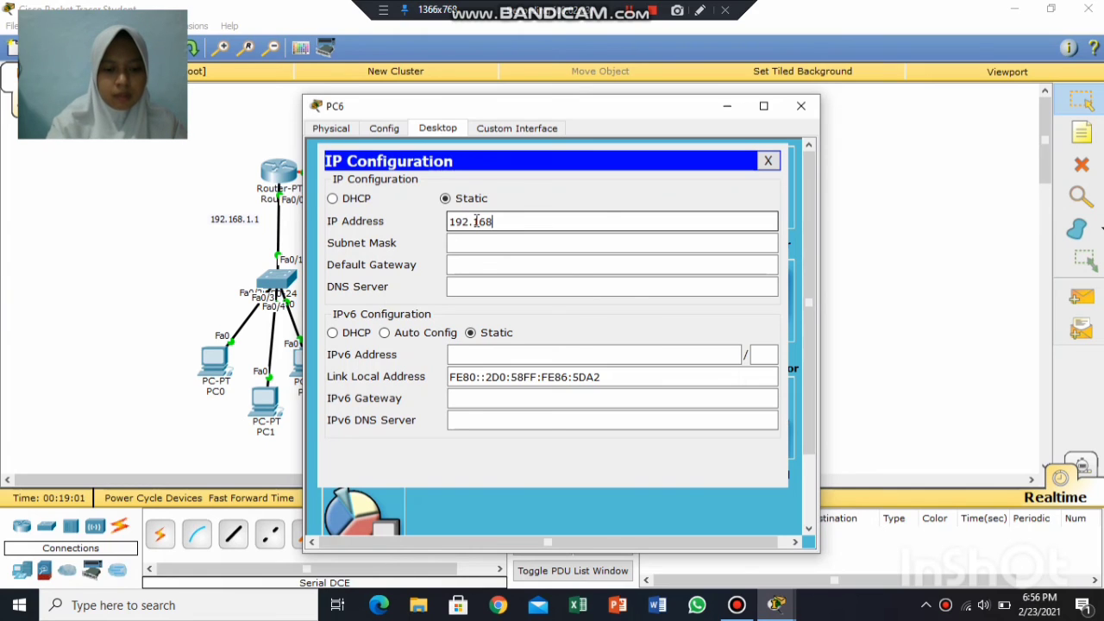
text(192.168.3.2)
click(498, 262)
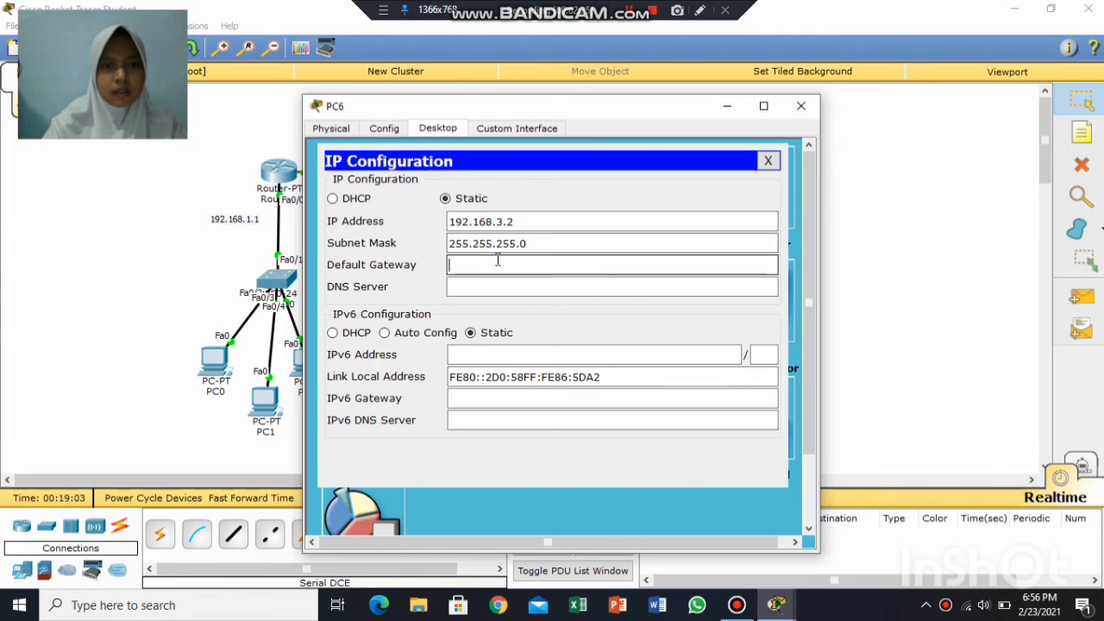
text(192.168.3)
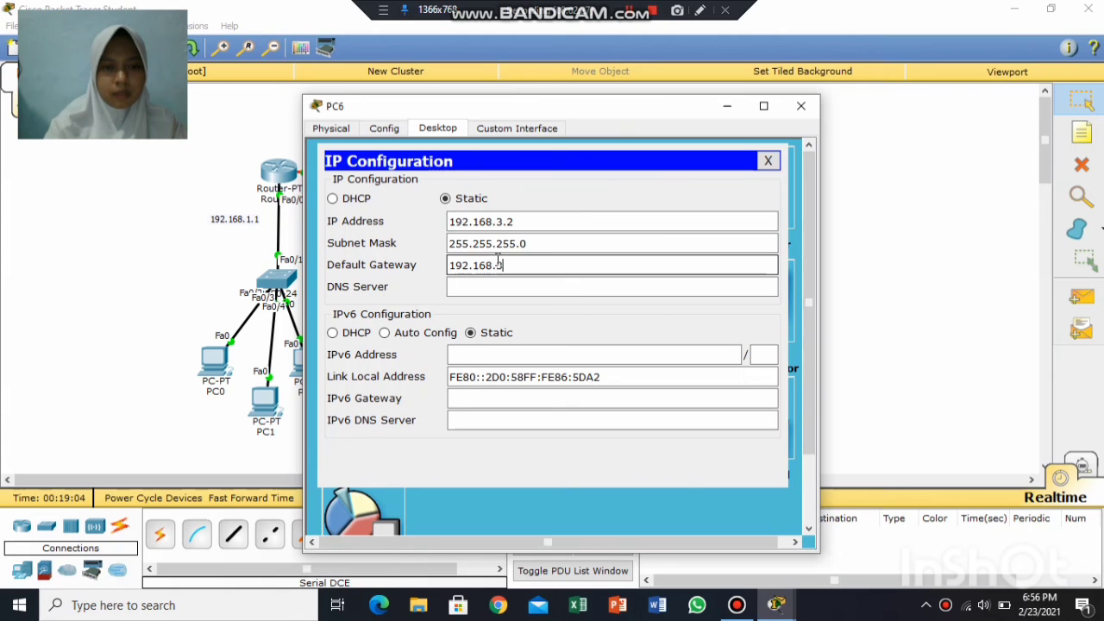
text(.1)
click(800, 105)
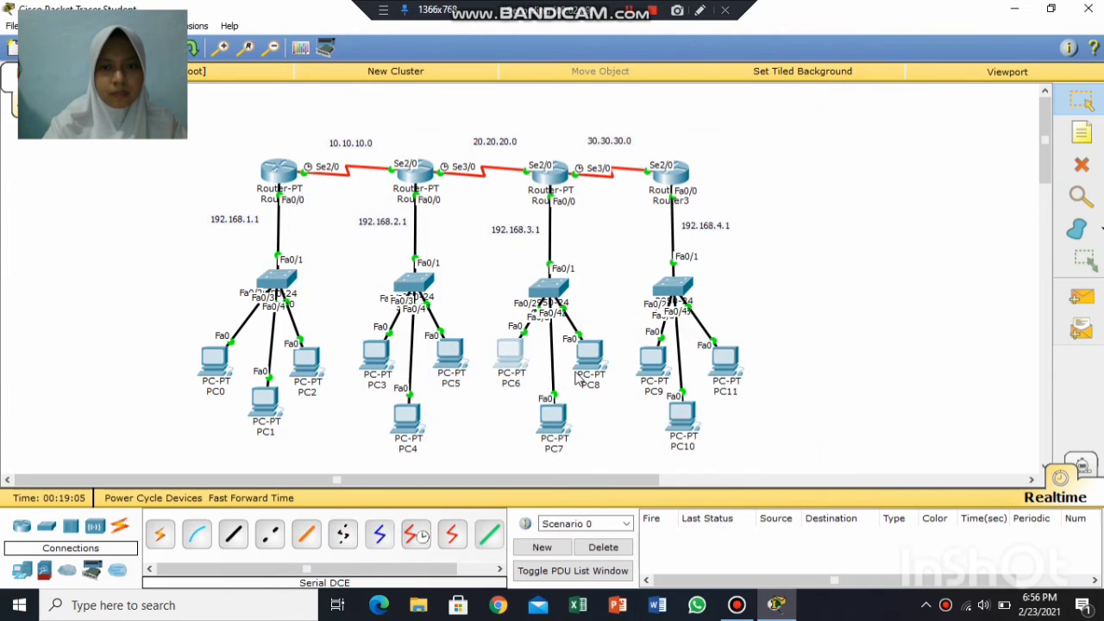
Give PC7 the static IP address 192.168.3.3, subnet mask 255.255.255.0 and its router's LAN address as default gateway, and close its window.
click(552, 420)
click(434, 129)
click(355, 187)
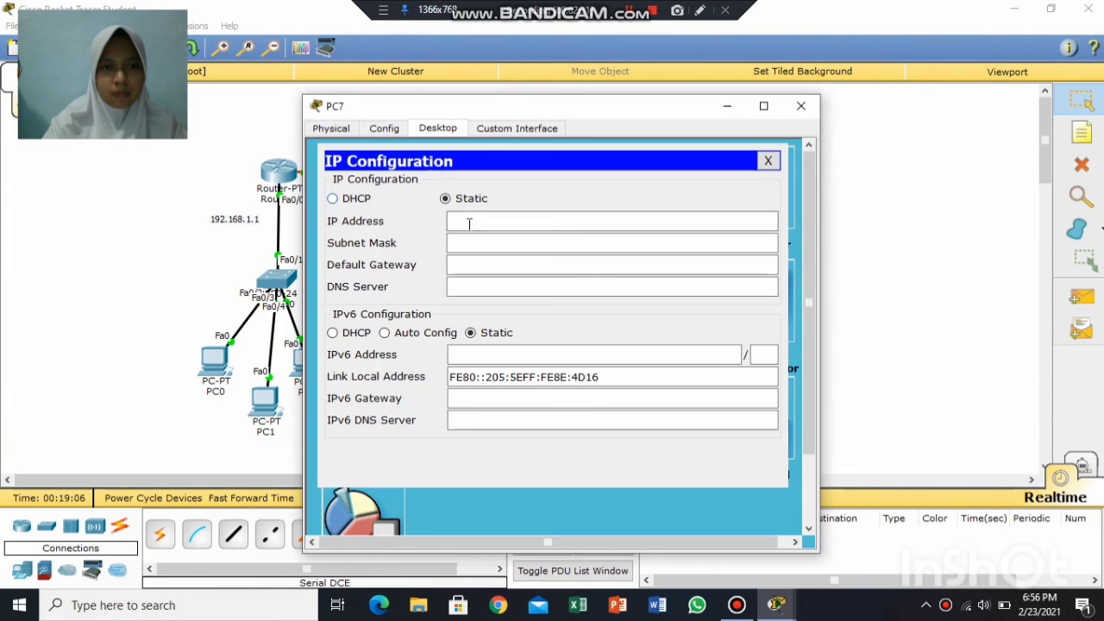
click(473, 222)
text(192.168)
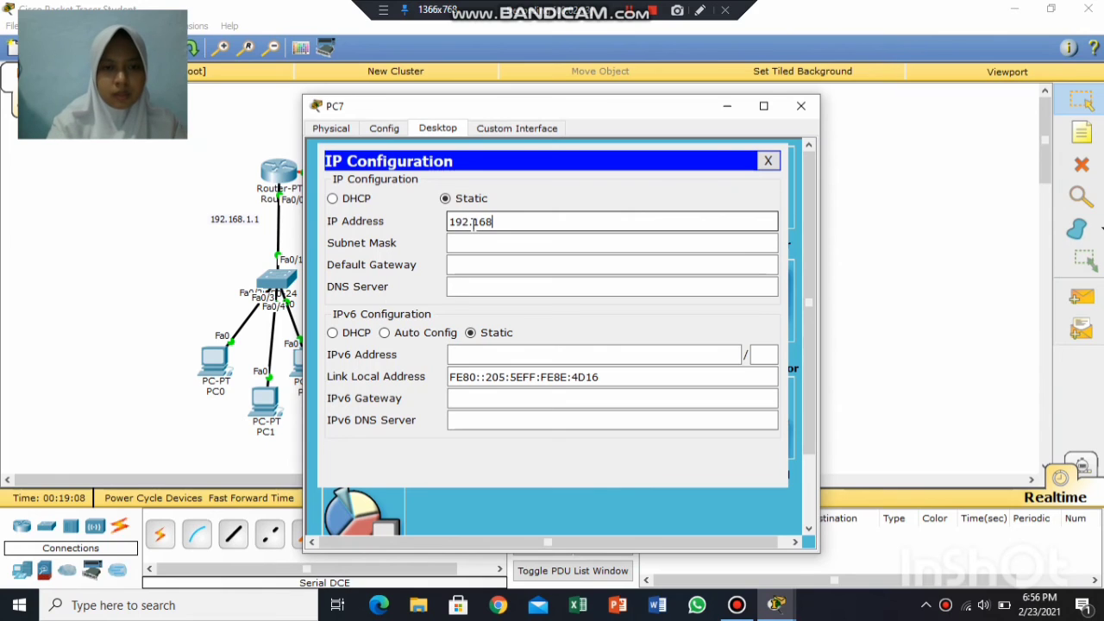
text(.3.3)
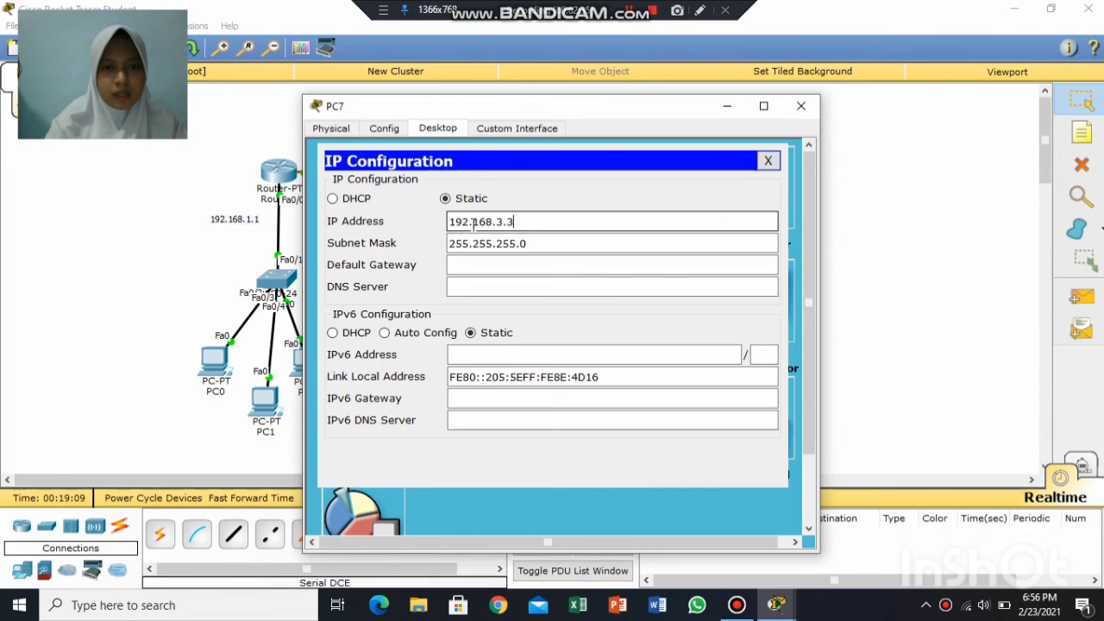
click(492, 267)
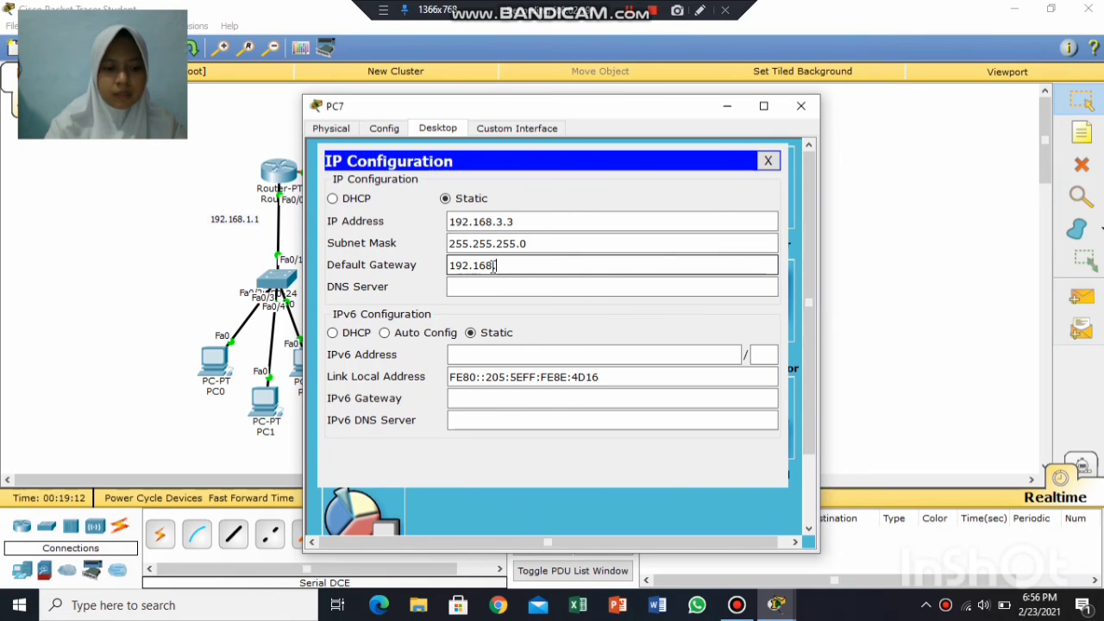
click(799, 106)
Give PC8 the static IP address 192.168.3.4, subnet mask 255.255.255.0 and default gateway 192.168.3.1, and close its window.
click(587, 361)
click(438, 128)
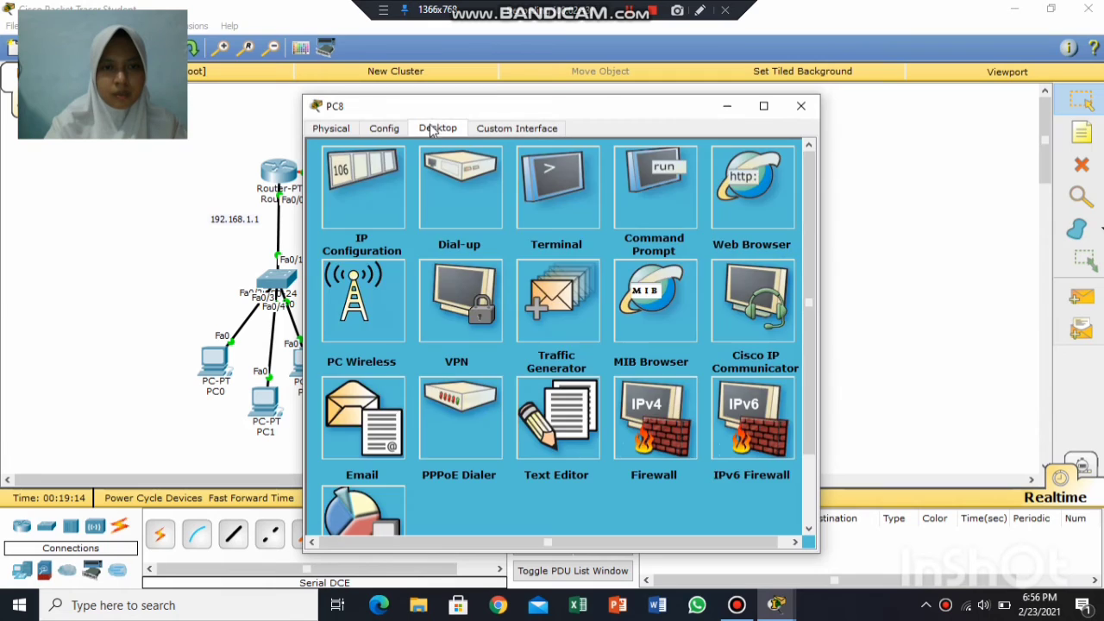
click(361, 212)
click(488, 221)
text(192.168.3.4)
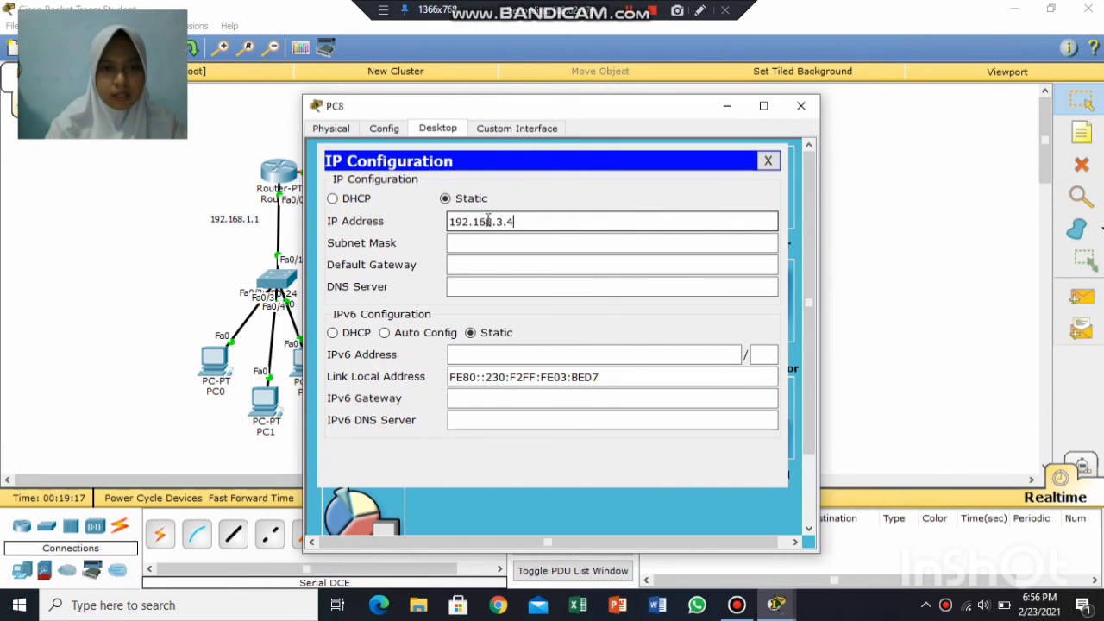
click(496, 265)
text(192.168.3.1)
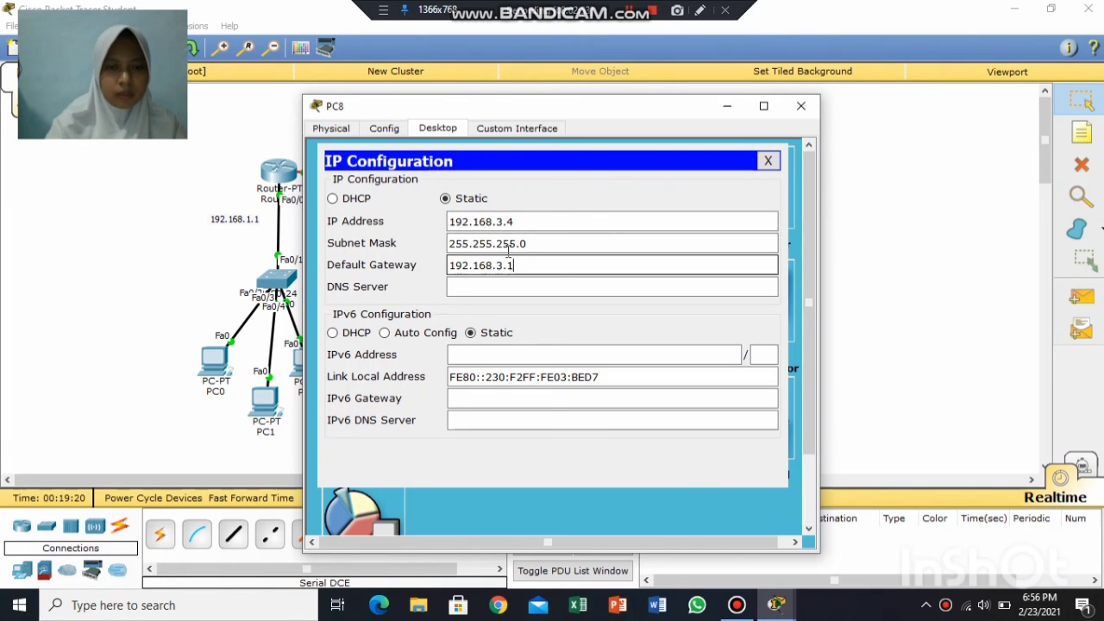
click(801, 105)
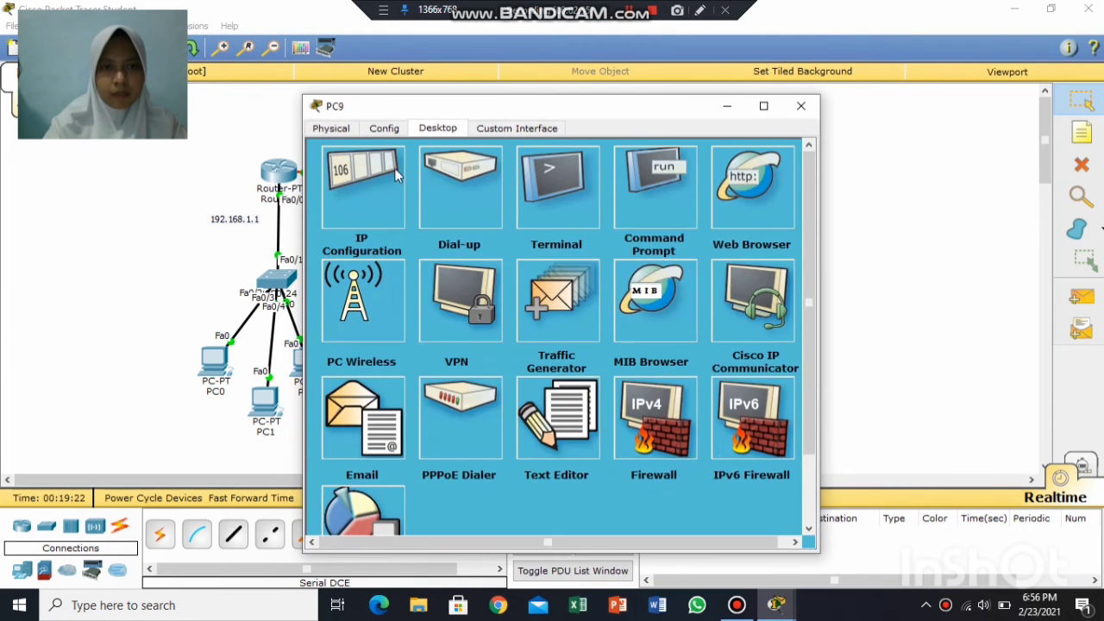
Give PC9 the static IP address 192.168.4.2, subnet mask 255.255.255.0 and its router's LAN address as default gateway, and close its window.
click(362, 194)
click(496, 218)
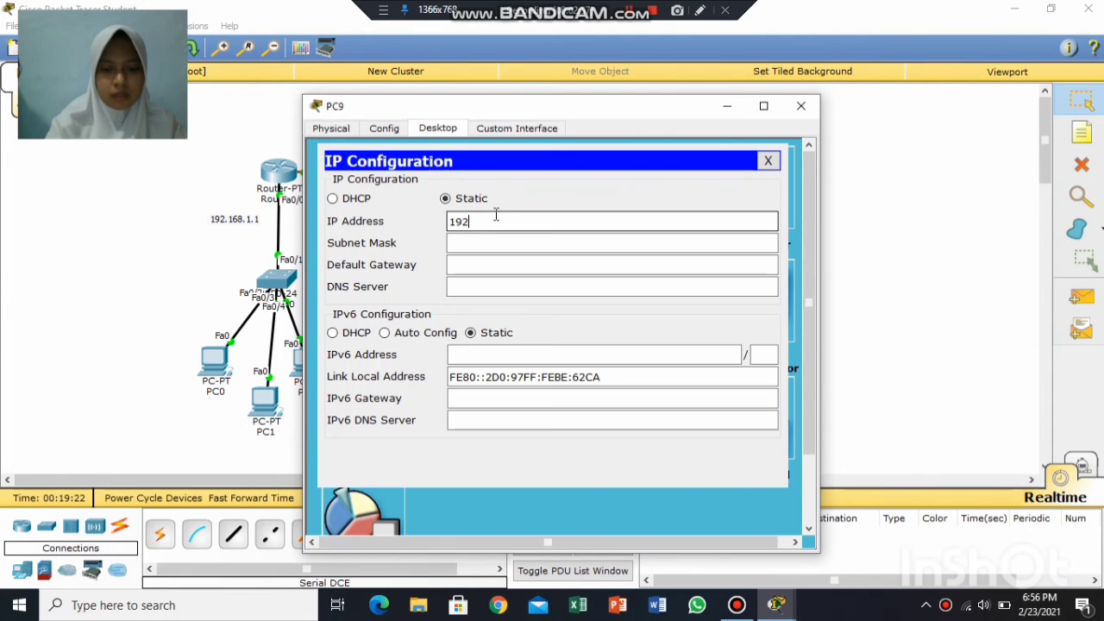
text(192.168.4.2)
click(492, 264)
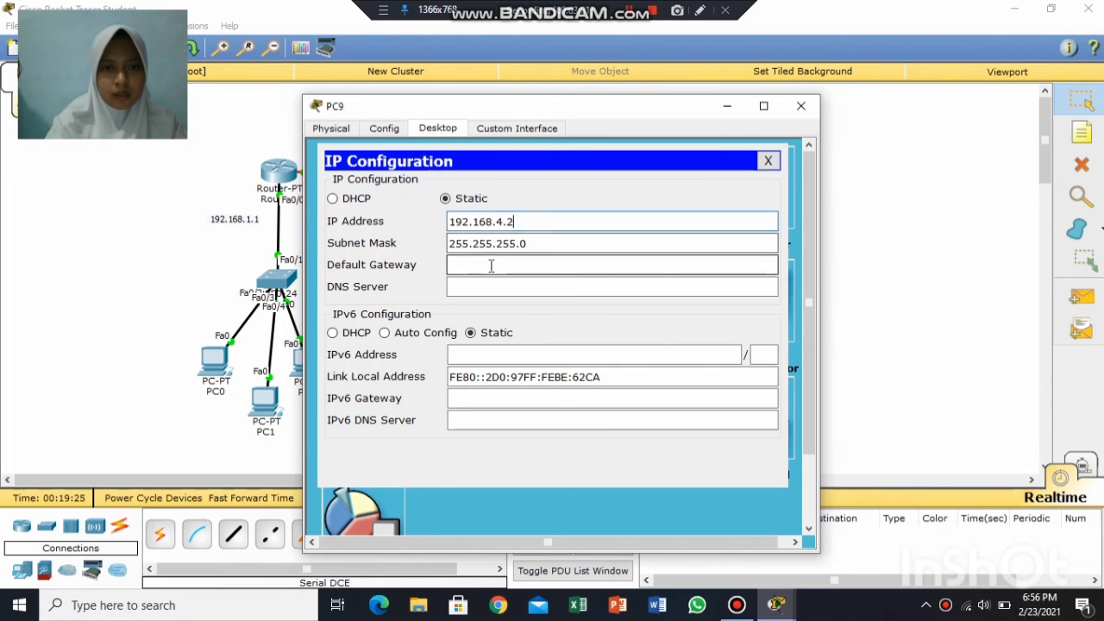
click(801, 107)
Give PC10 the static IP address 192.168.4.3, subnet mask 255.255.255.0 and default gateway 192.168.4.1, and close its window.
click(690, 413)
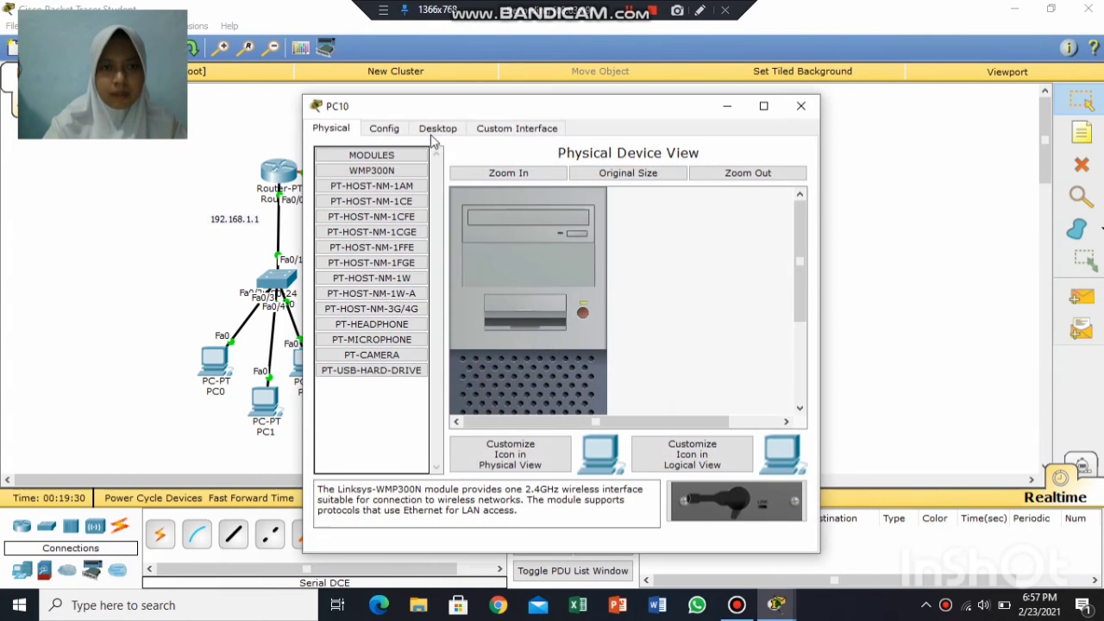
click(438, 128)
click(387, 186)
click(489, 223)
text(19)
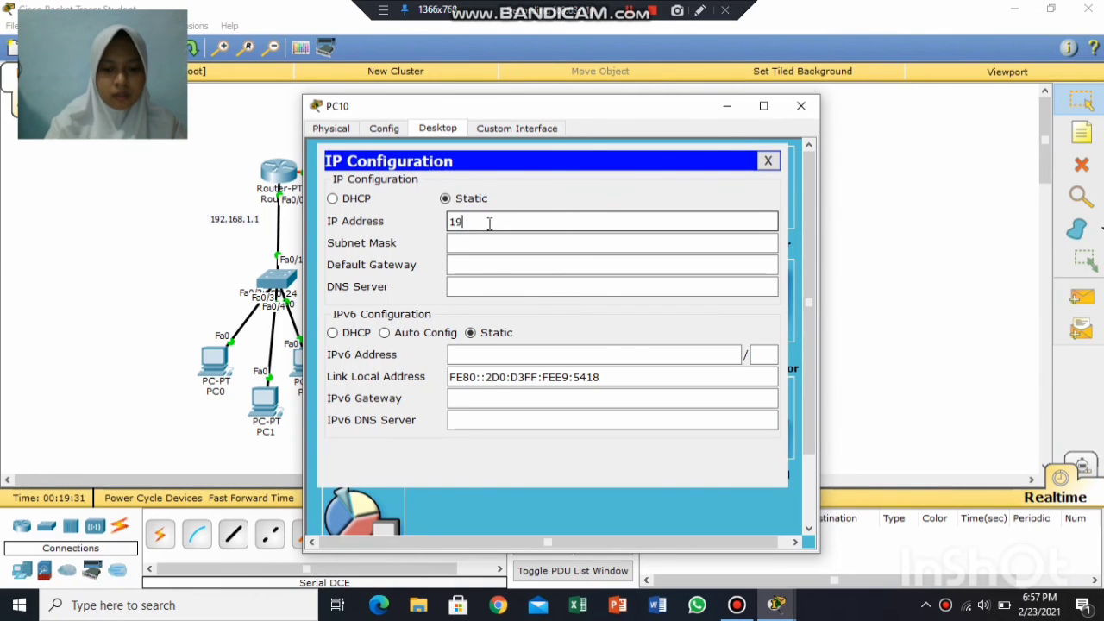
text(2.168.4.3)
key(Tab)
click(518, 263)
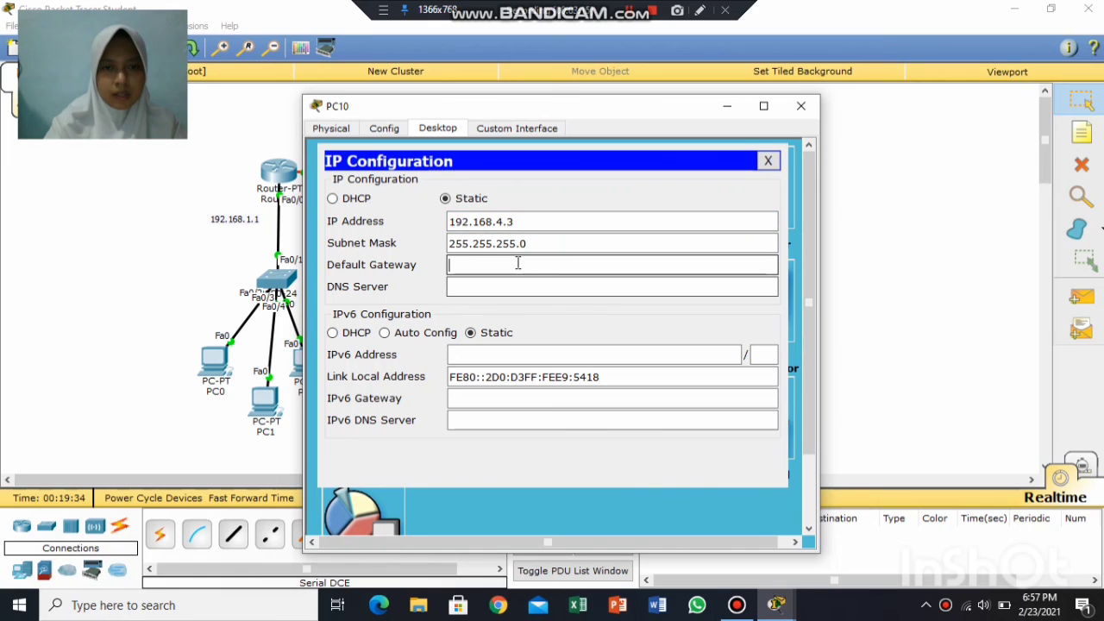
text(192.168)
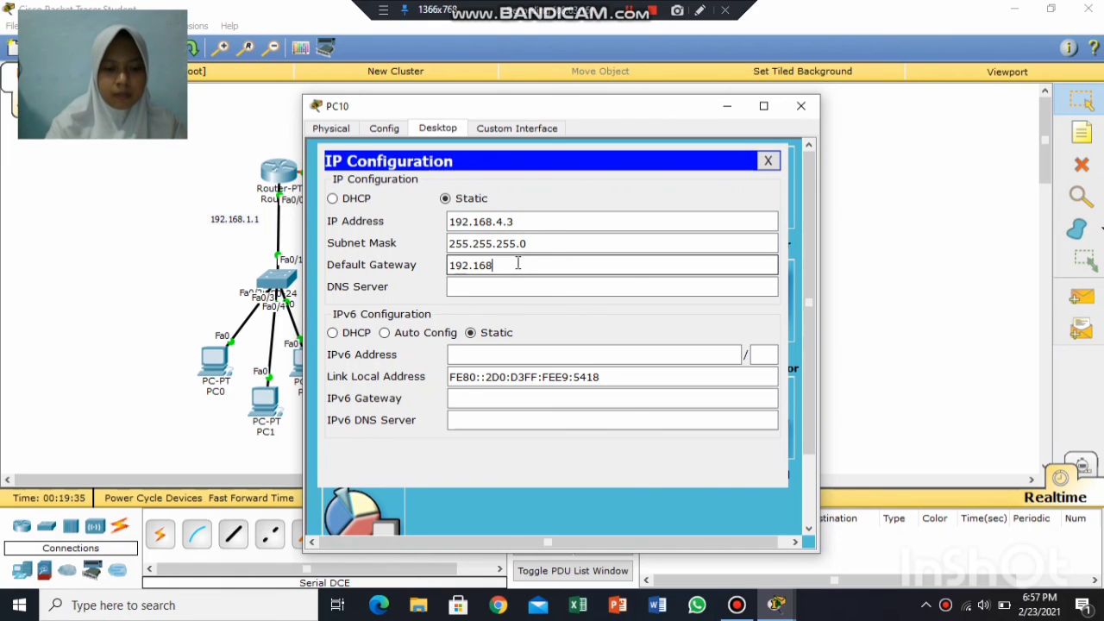
text(.4.1)
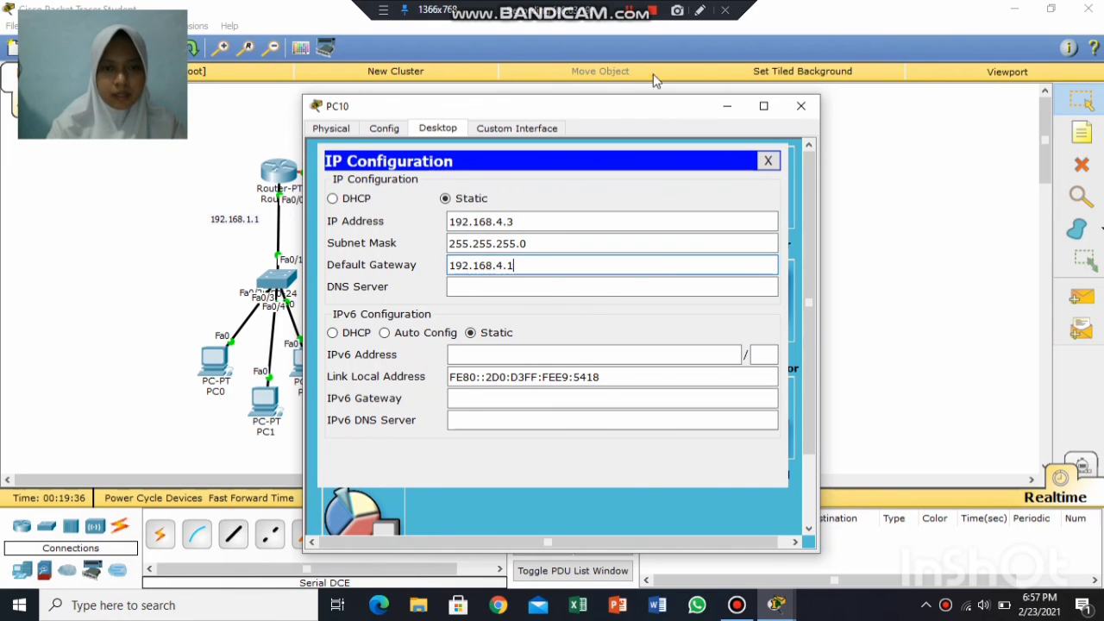
click(801, 105)
Give PC11 the static IP address 192.168.4.4, subnet mask 255.255.255.0 and its router's LAN address as default gateway, and close its window.
click(731, 390)
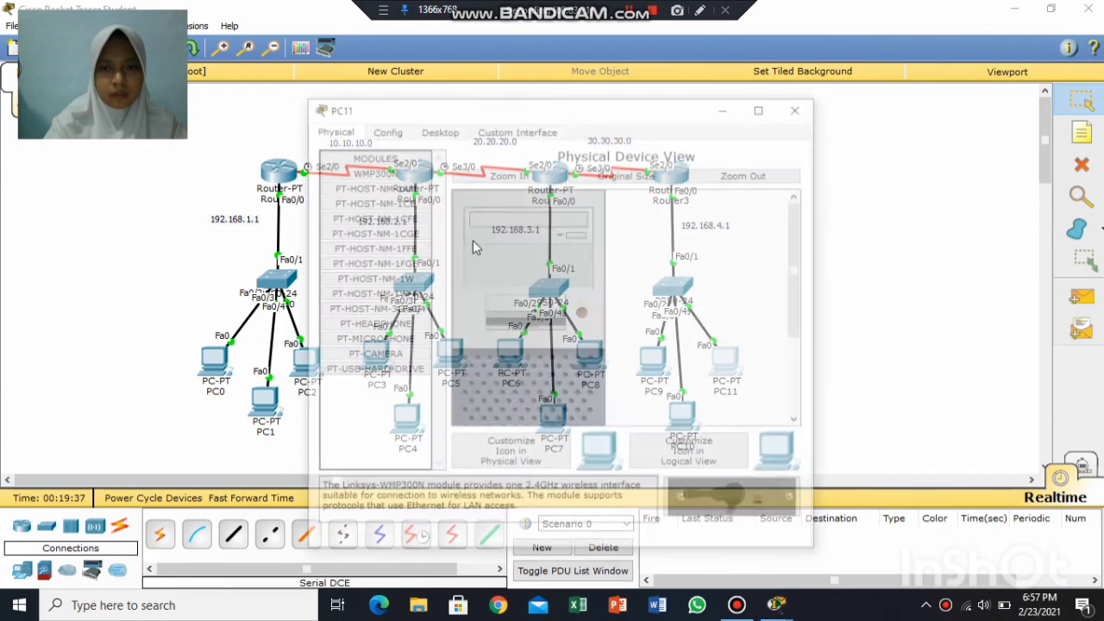
click(434, 130)
click(379, 194)
click(493, 220)
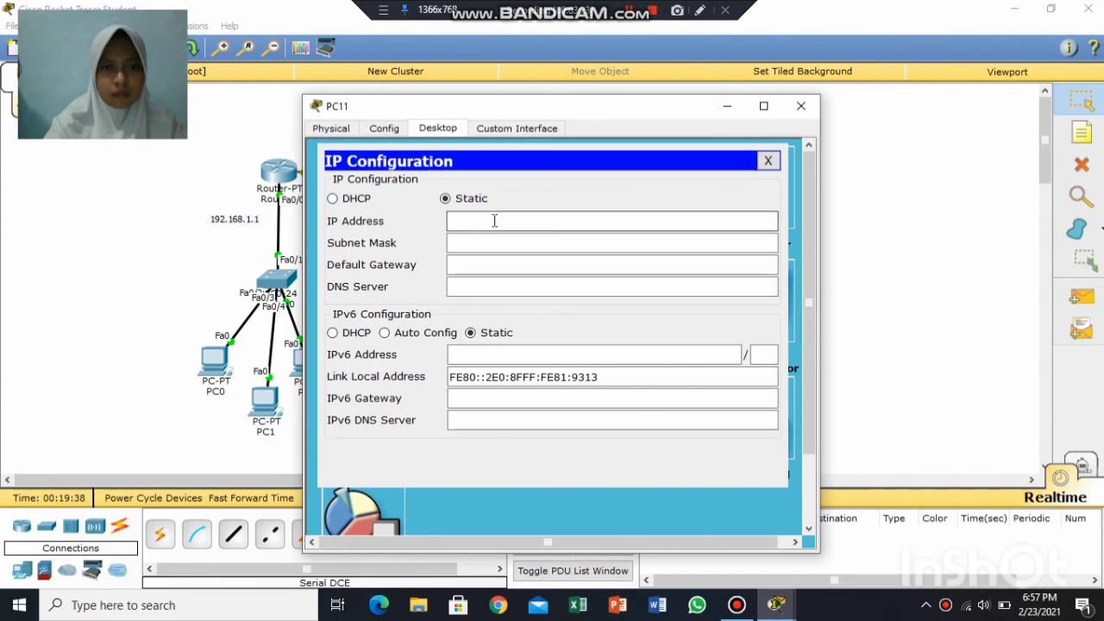
text(192.168.4.4)
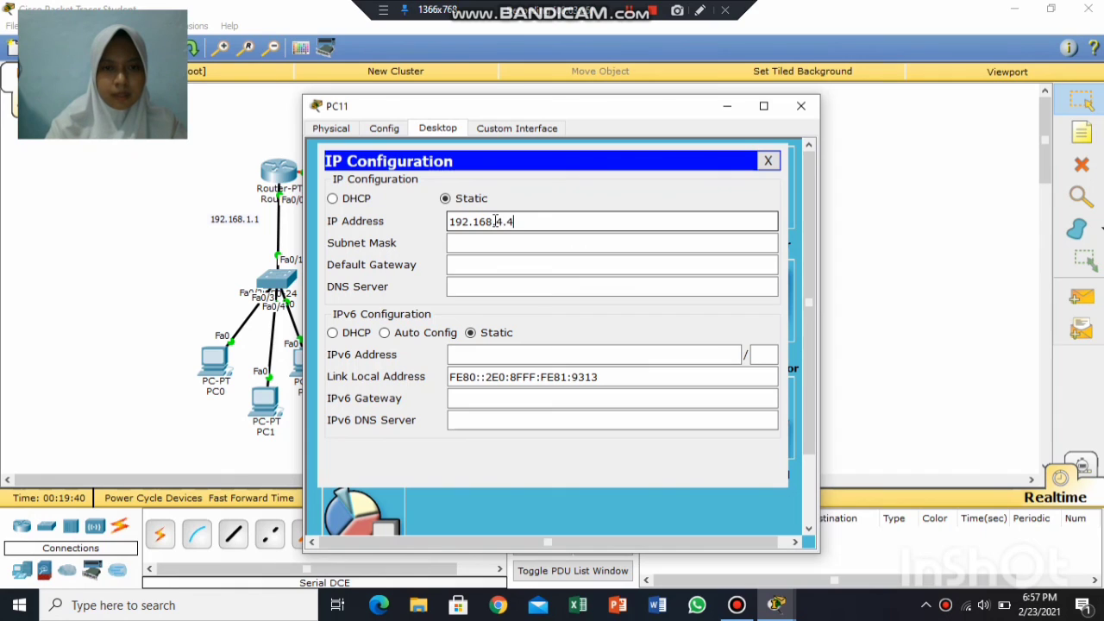
key(Tab)
click(483, 264)
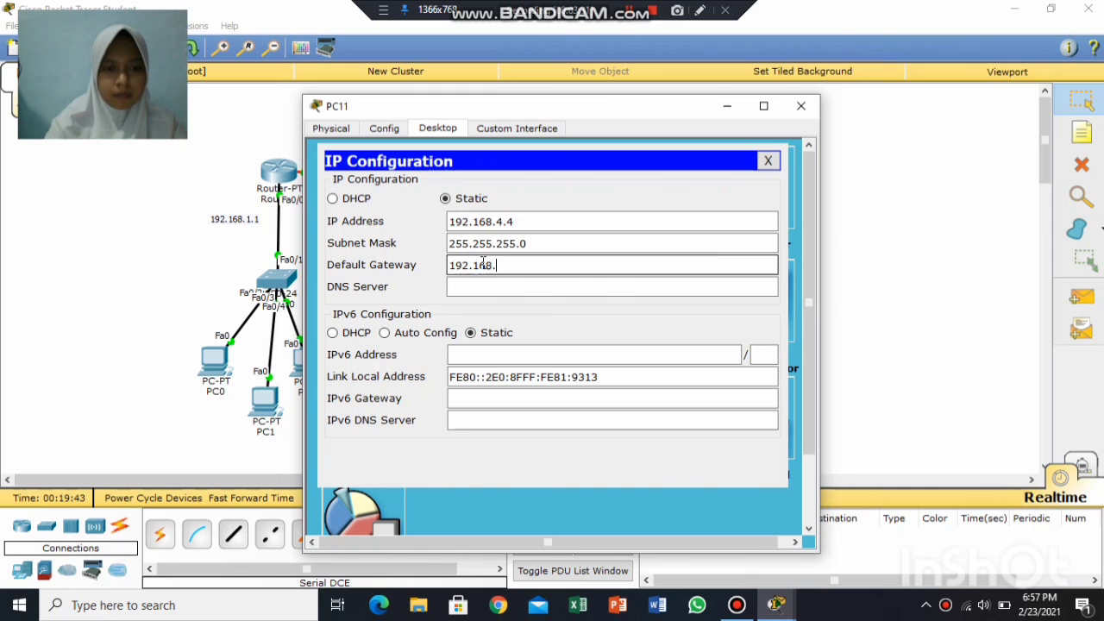
click(802, 107)
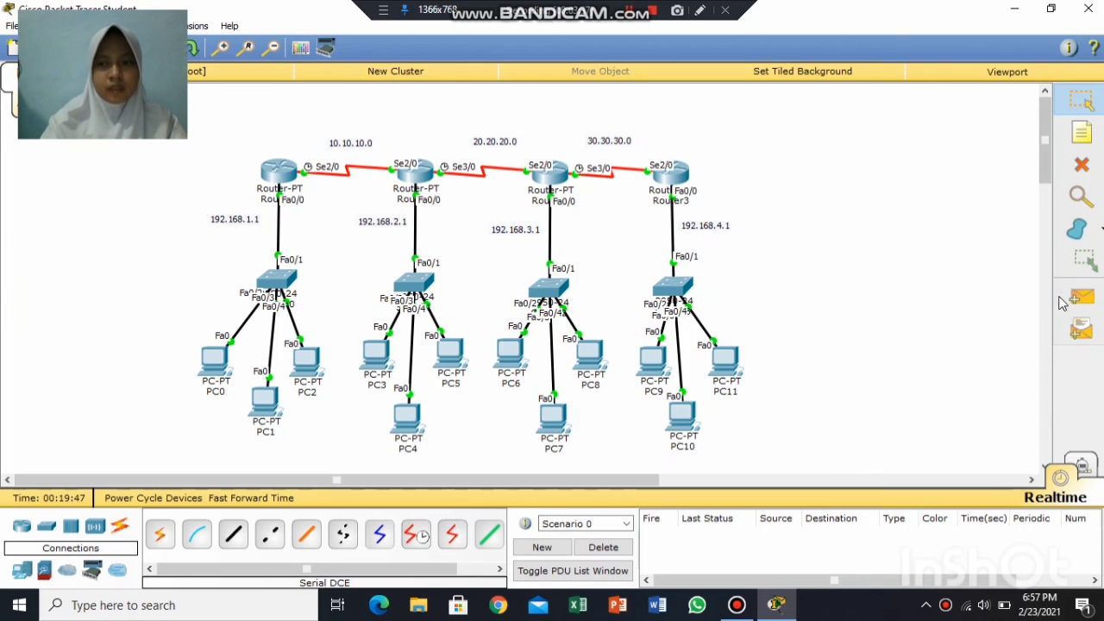
Test connectivity within the LANs by sending simple PDUs from PC0 to PC1, PC1 to PC2 and PC3 to PC4.
click(1080, 297)
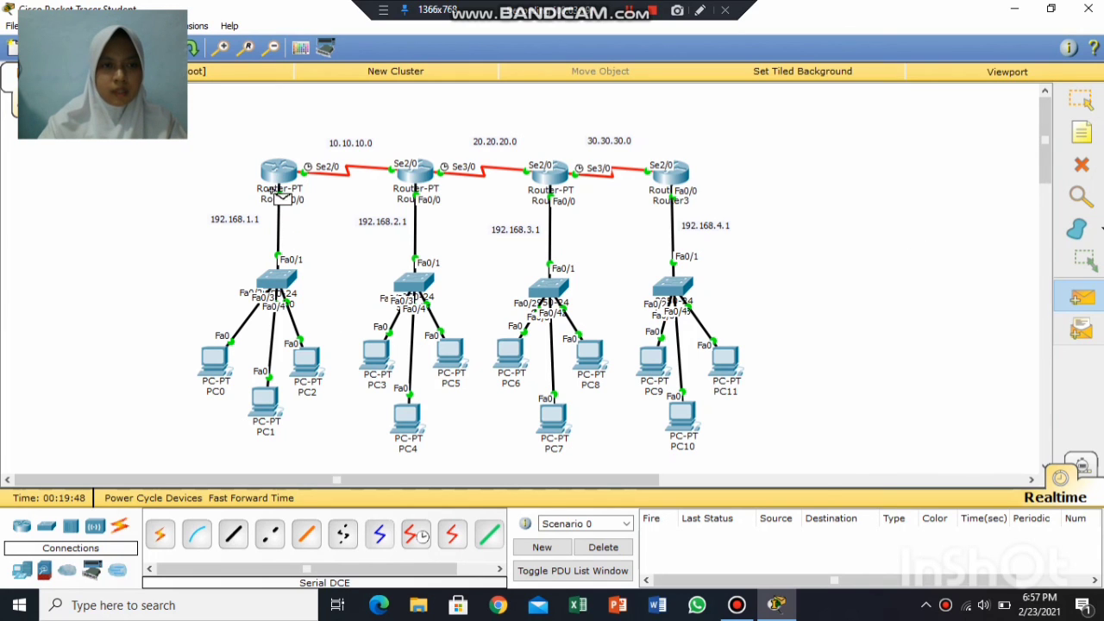
click(214, 358)
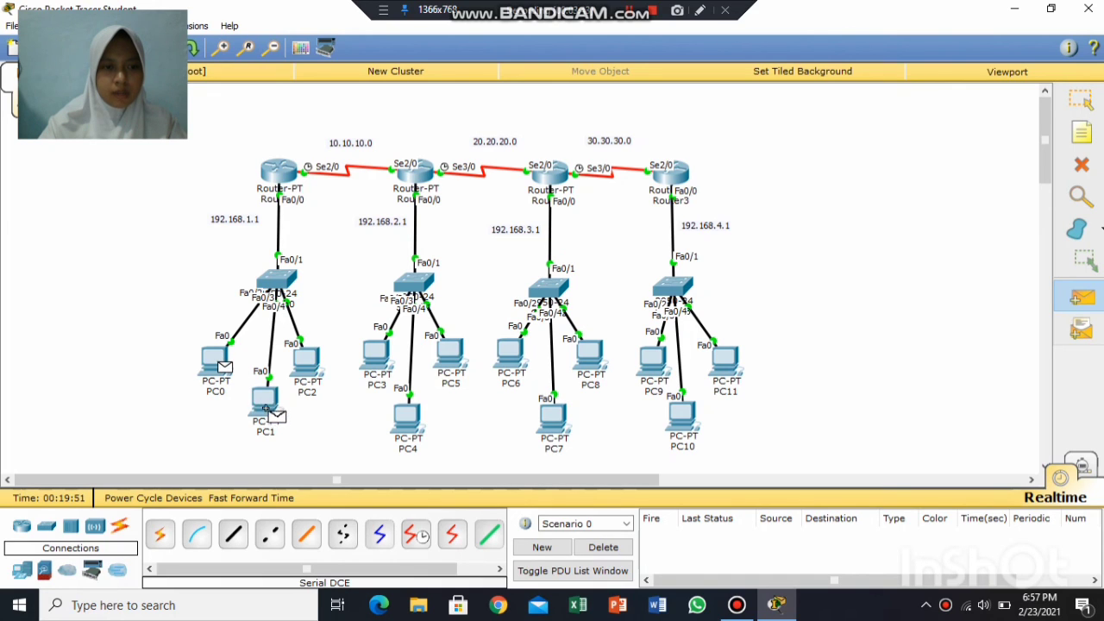
click(265, 407)
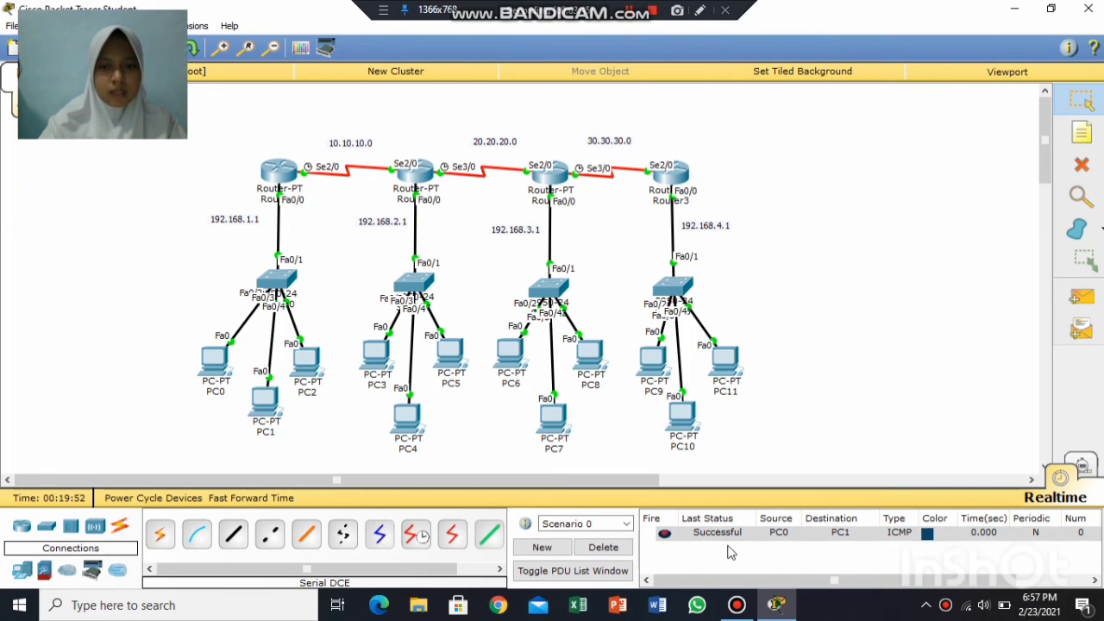
click(1082, 296)
click(268, 404)
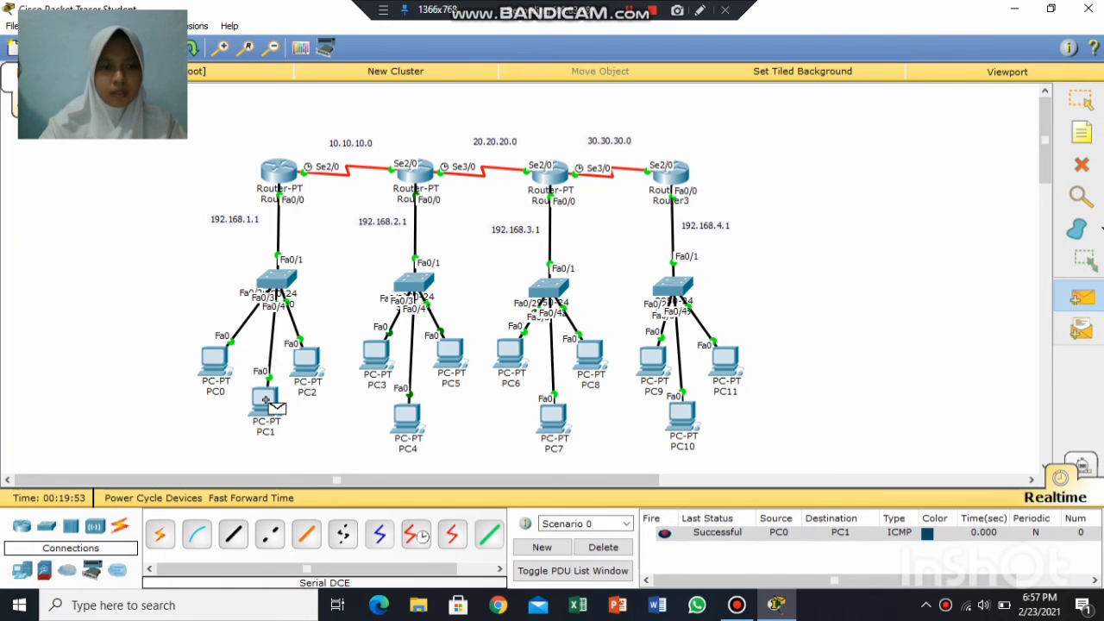
click(302, 362)
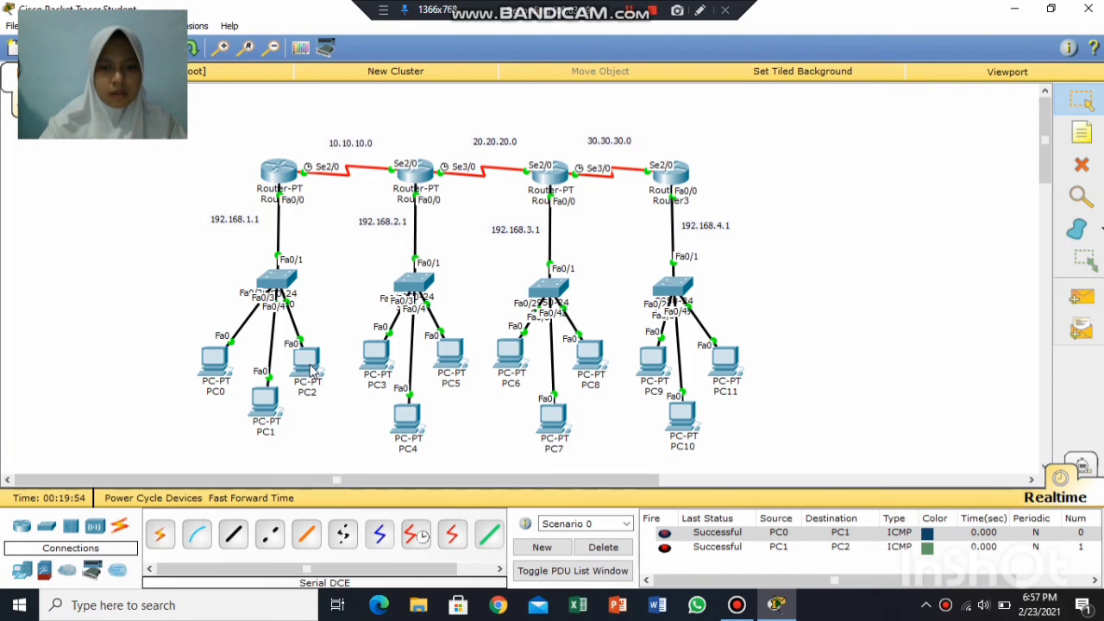
click(1082, 296)
click(373, 354)
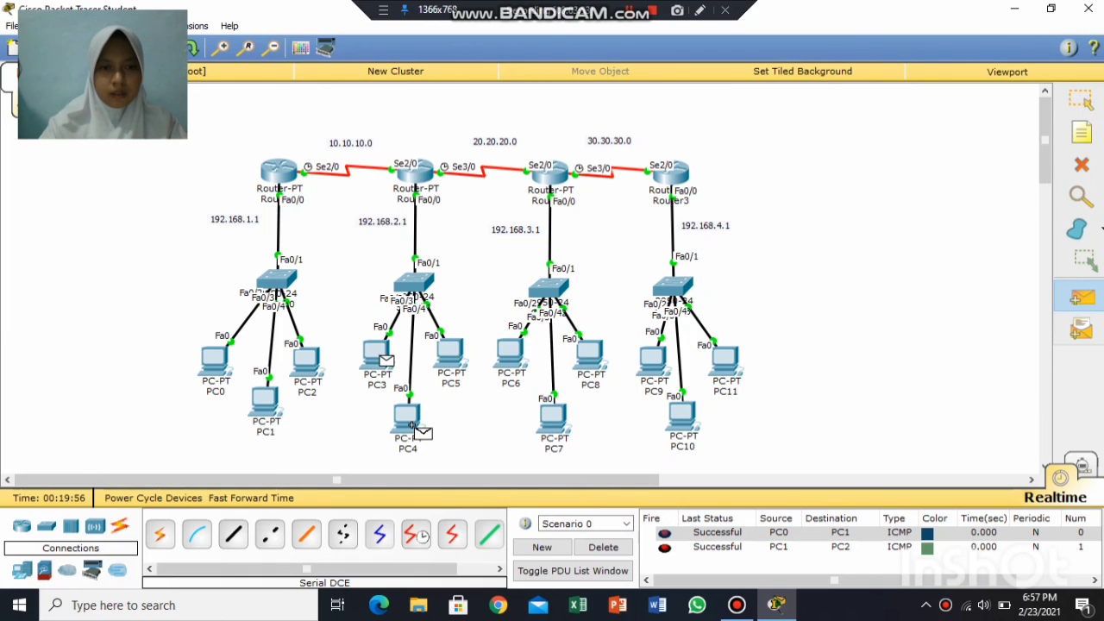
click(402, 418)
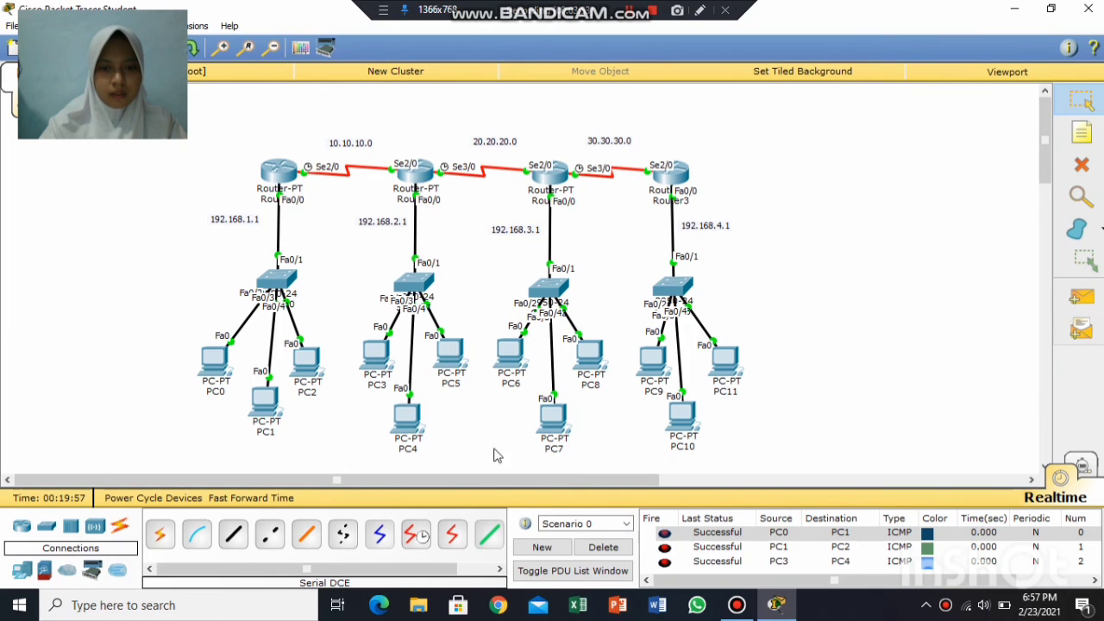
Clear the test PDUs from Scenario 0 and send a simple PDU from PC0 to PC3 in the neighbouring LAN.
click(614, 549)
click(1082, 296)
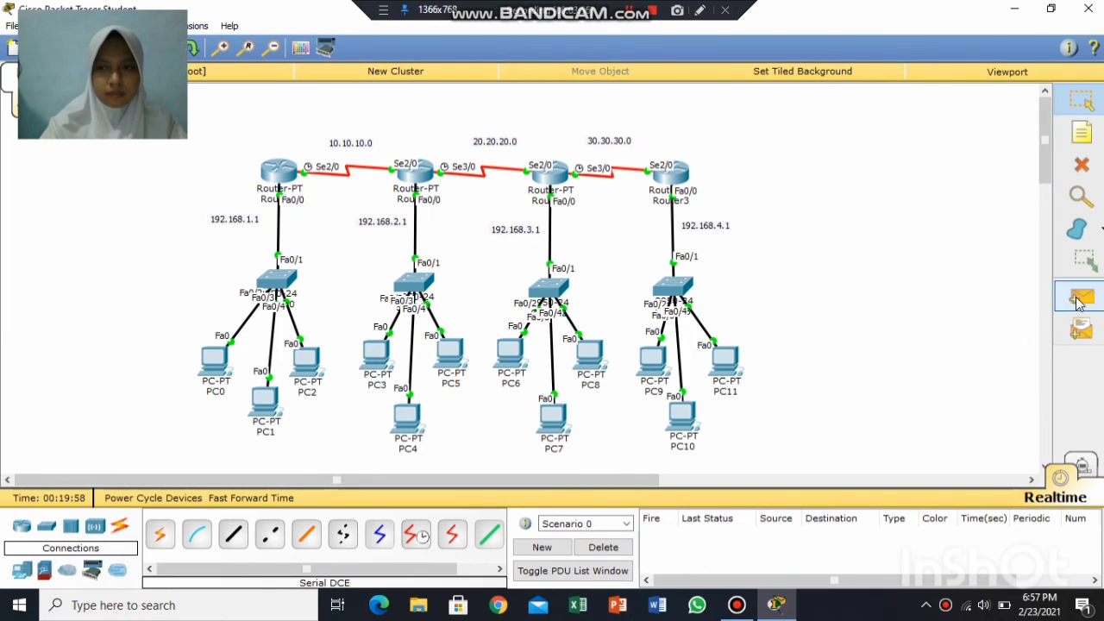
click(216, 359)
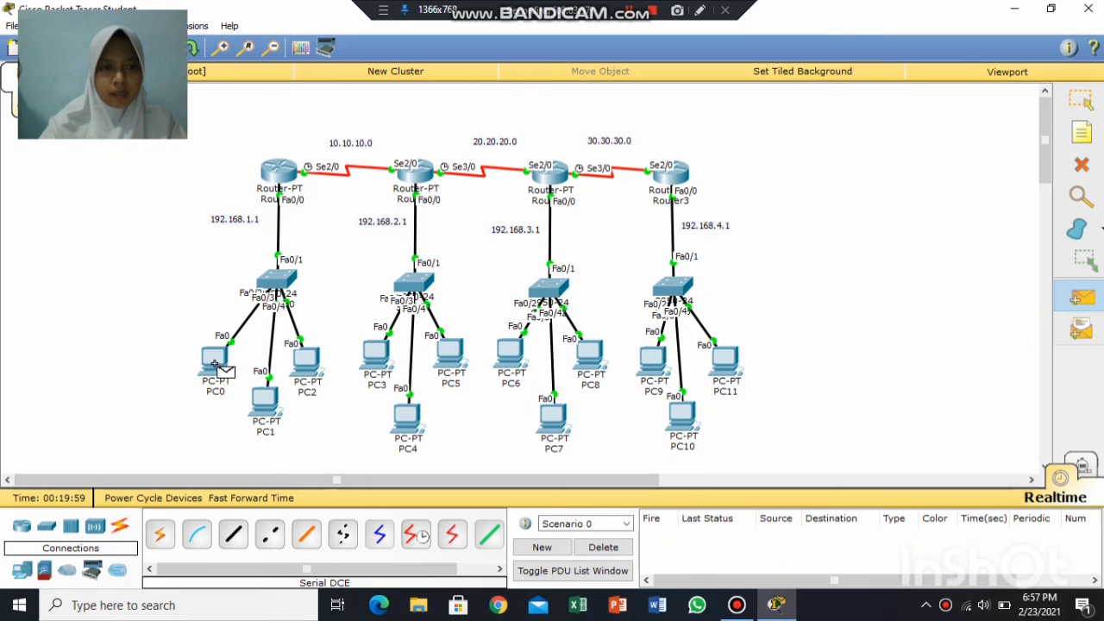
click(377, 359)
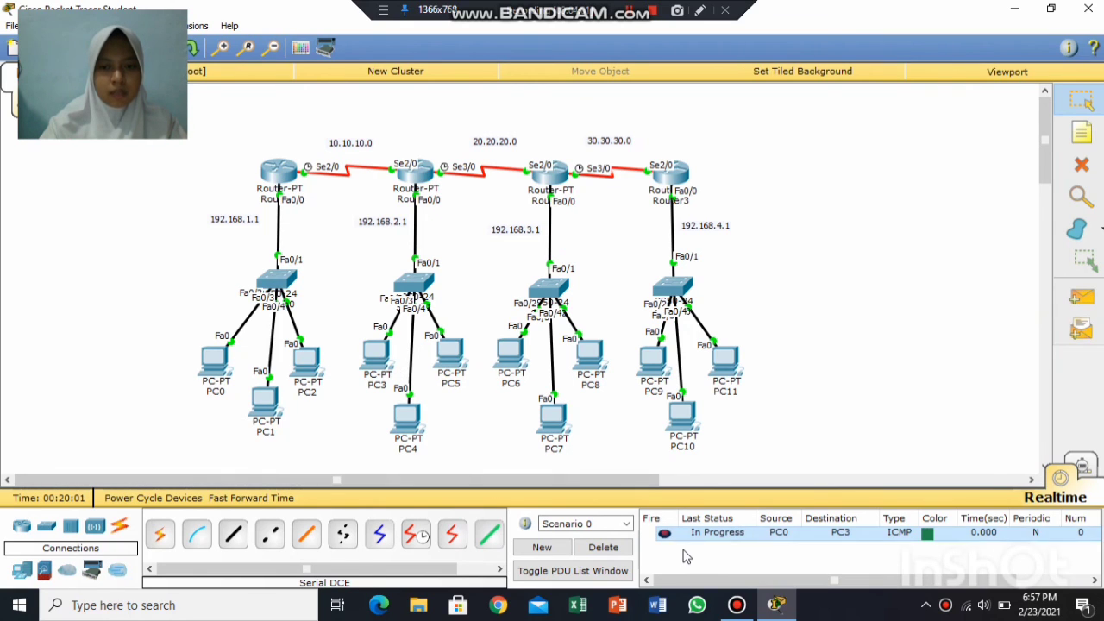
Resend a simple PDU from PC0 to PC3 to retest the link between their LANs, and clear the PDUs from Scenario 0.
click(1082, 296)
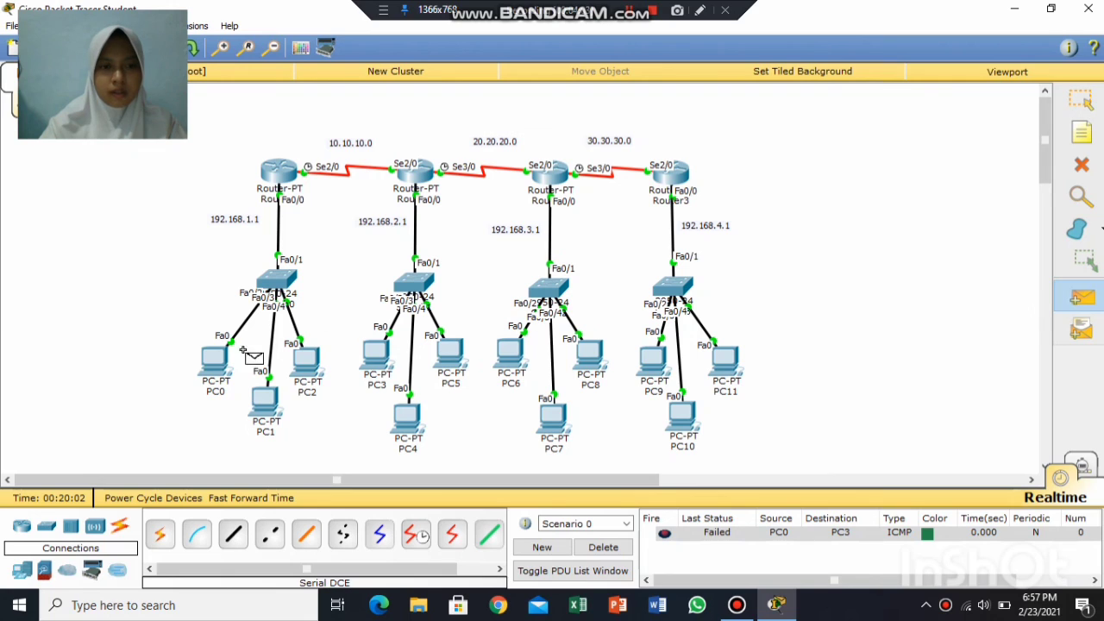
click(216, 359)
click(377, 362)
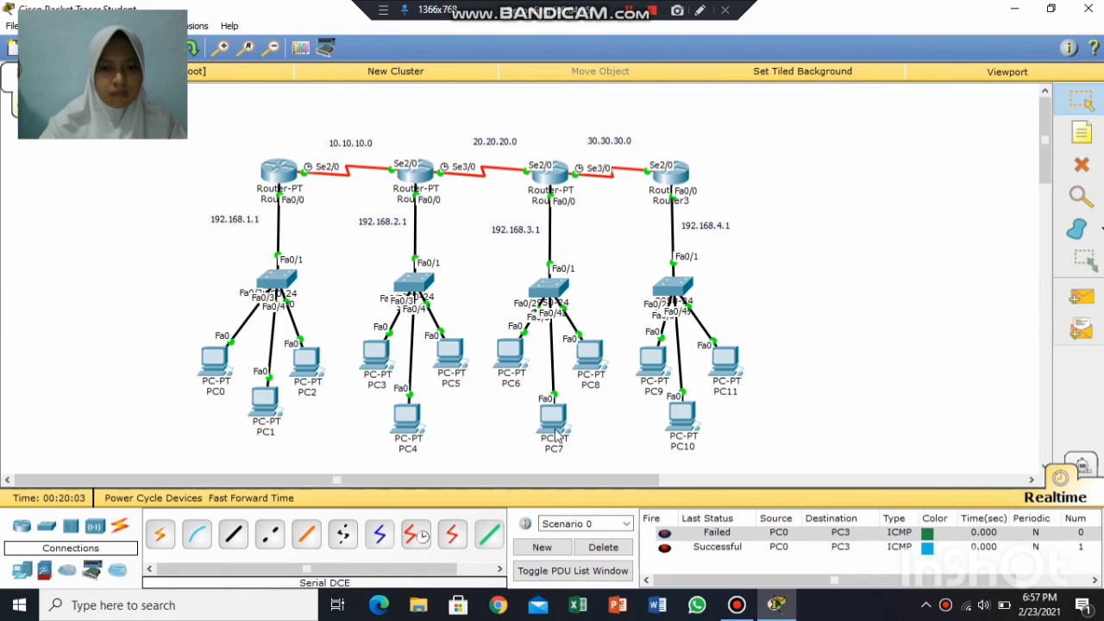
click(629, 552)
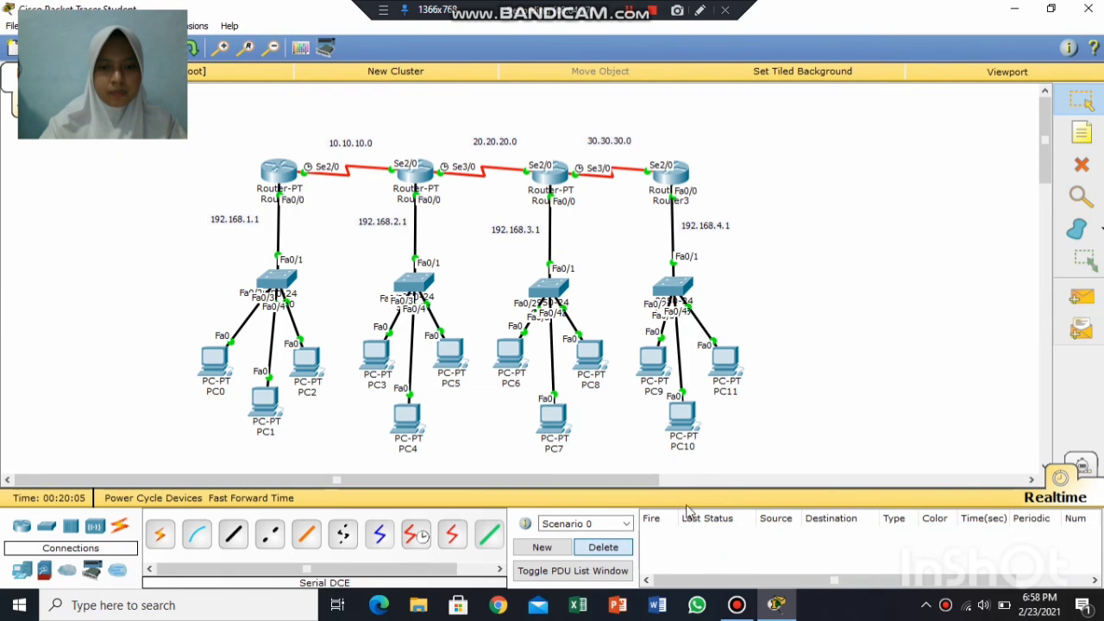
Test connectivity between the second and fourth LANs by sending a simple PDU from PC5 to PC9 twice, and clear the PDU list.
click(1082, 296)
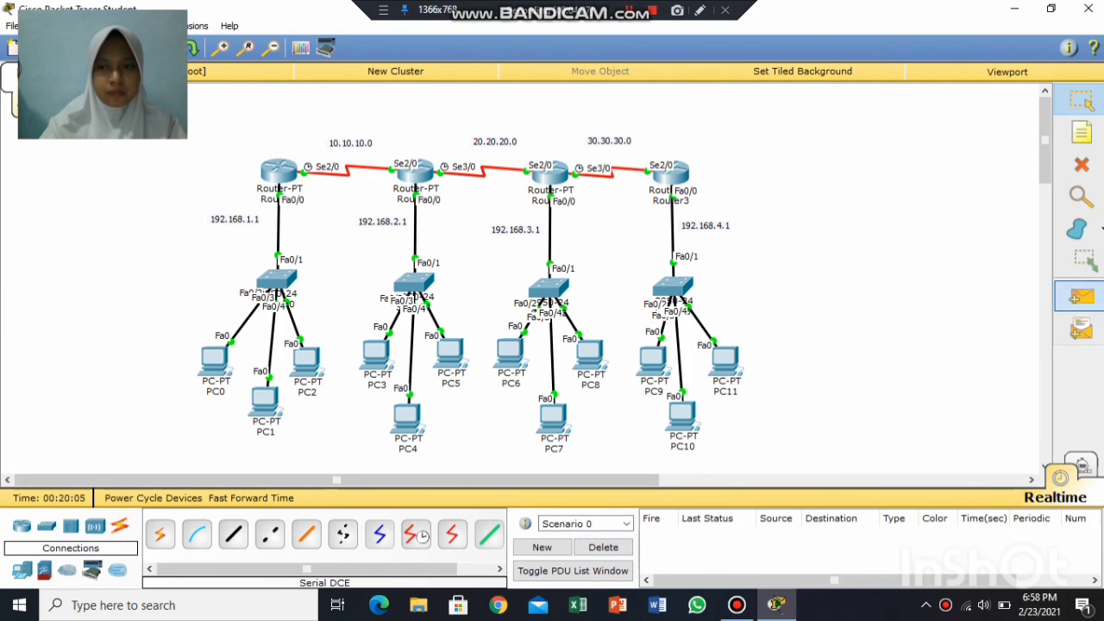
click(455, 356)
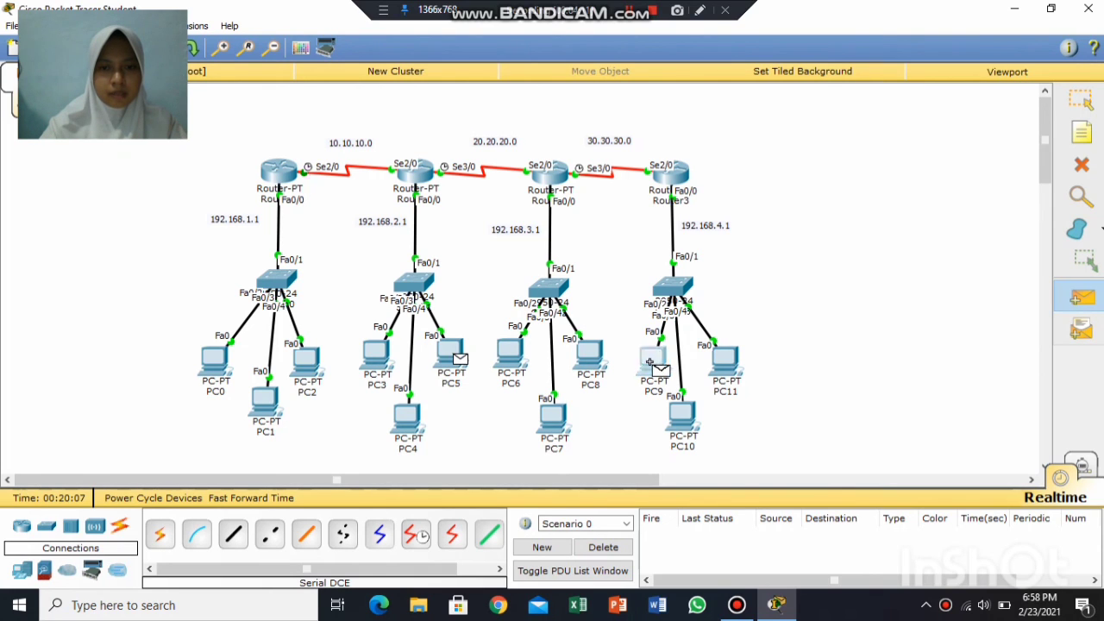
click(653, 361)
click(1082, 296)
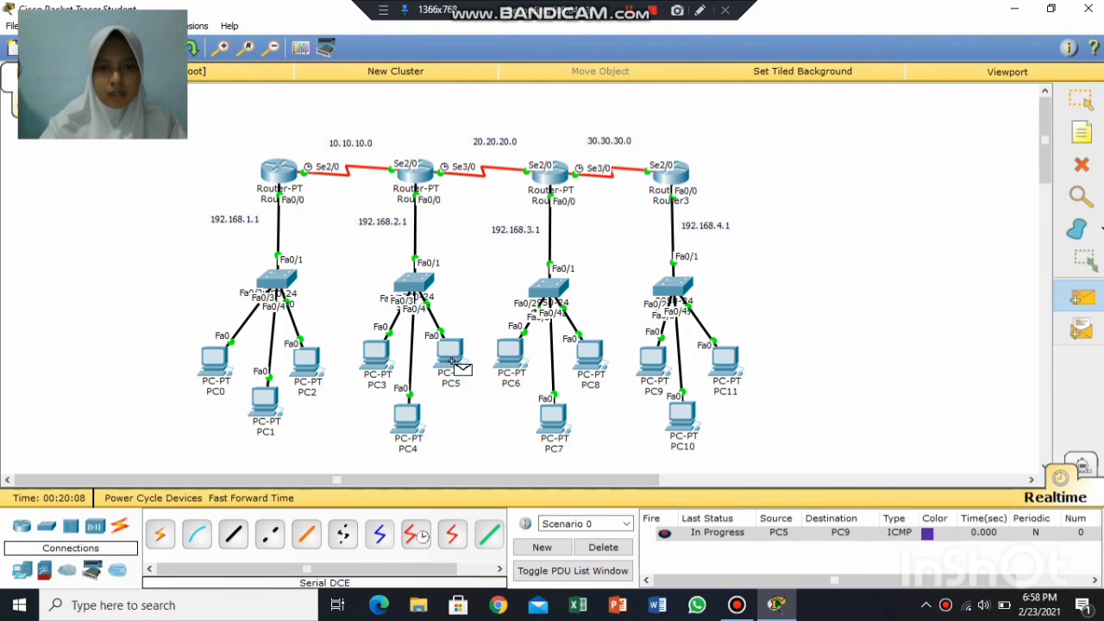
click(653, 363)
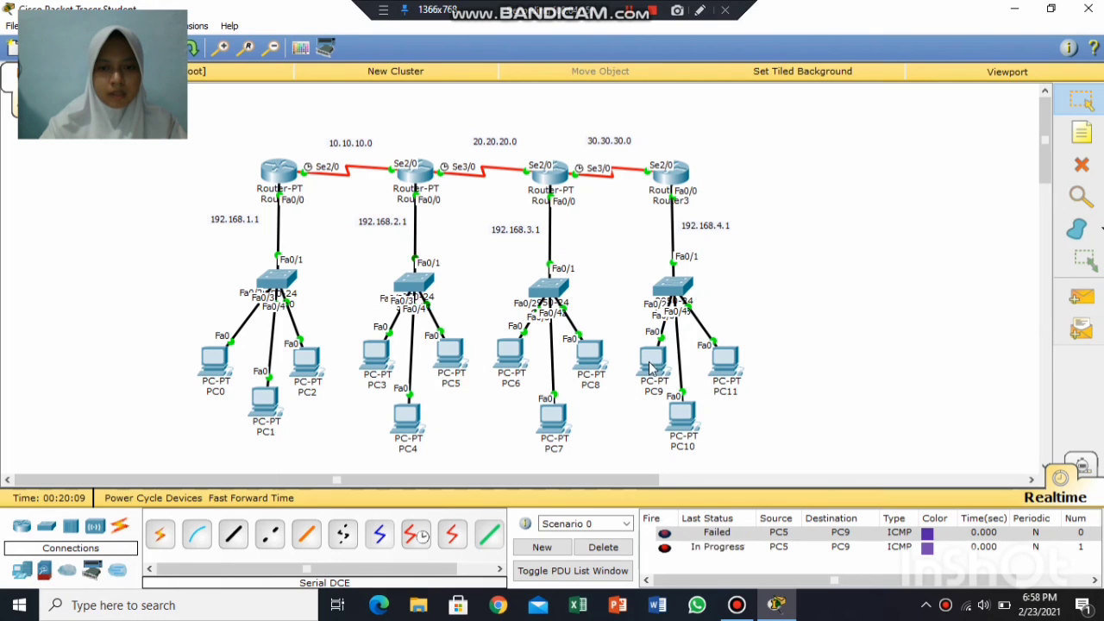
click(603, 549)
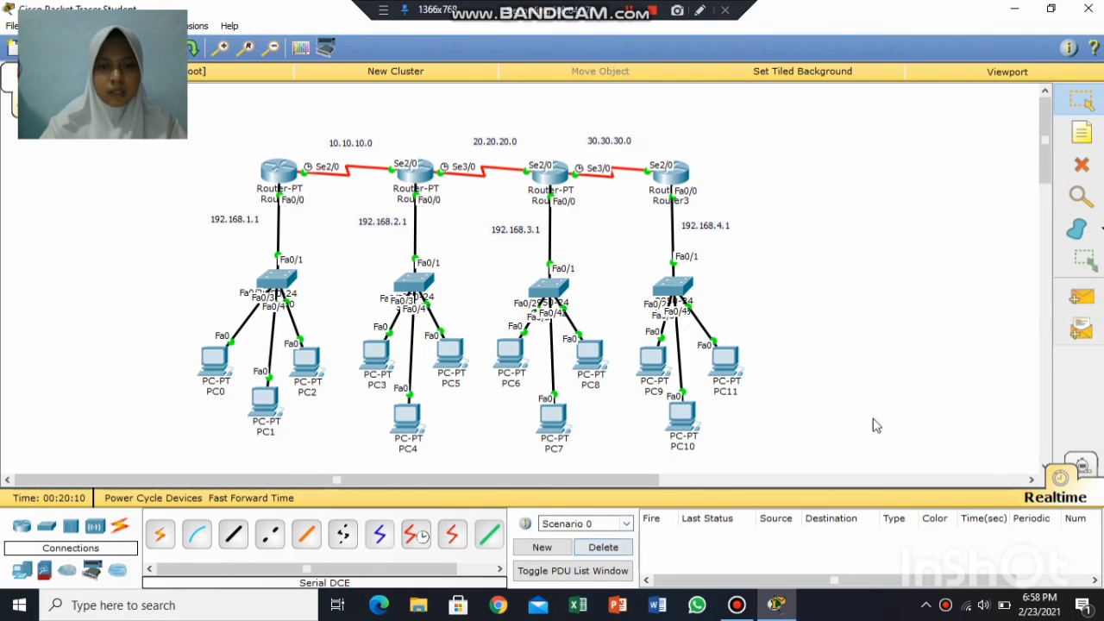
Test Router0 against its LAN with one simple PDU to PC0 and two to PC1, and clear the PDU list.
click(1087, 298)
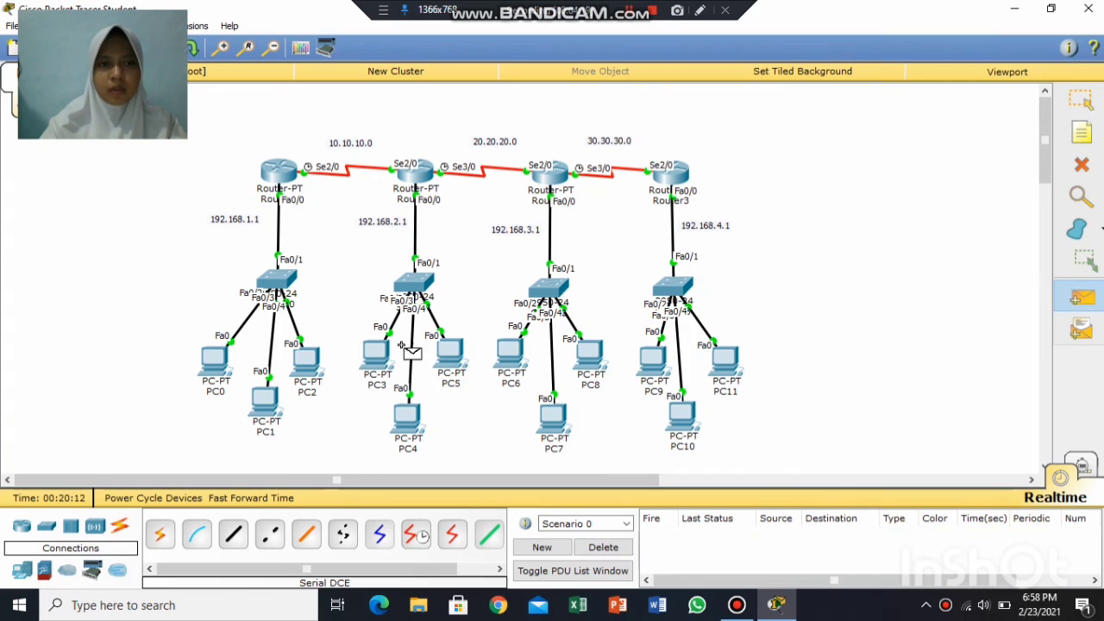
click(281, 171)
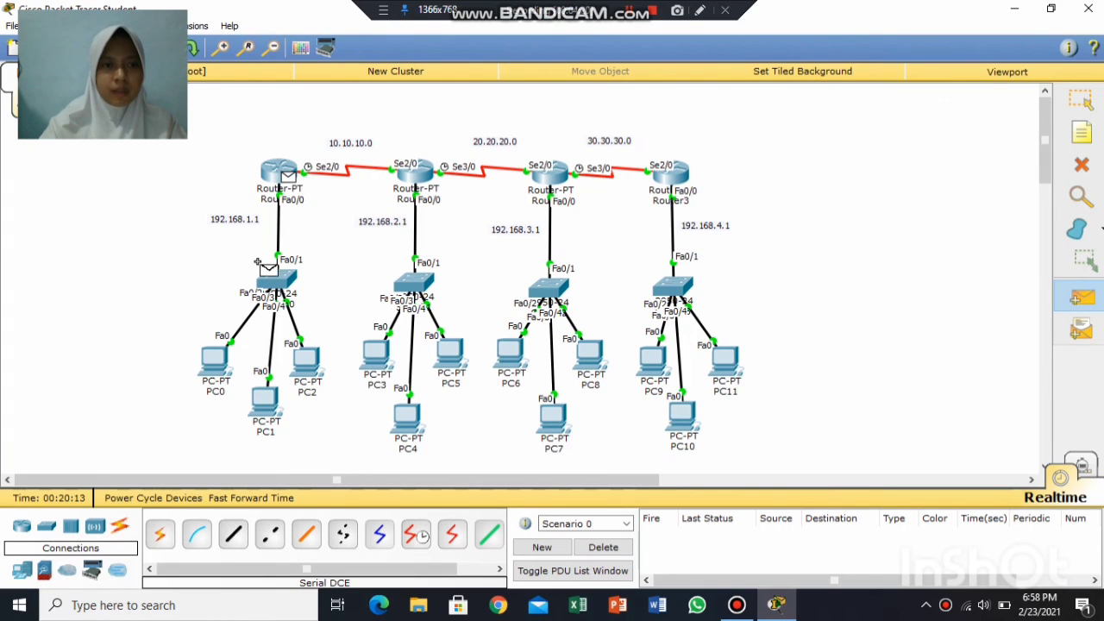
click(217, 367)
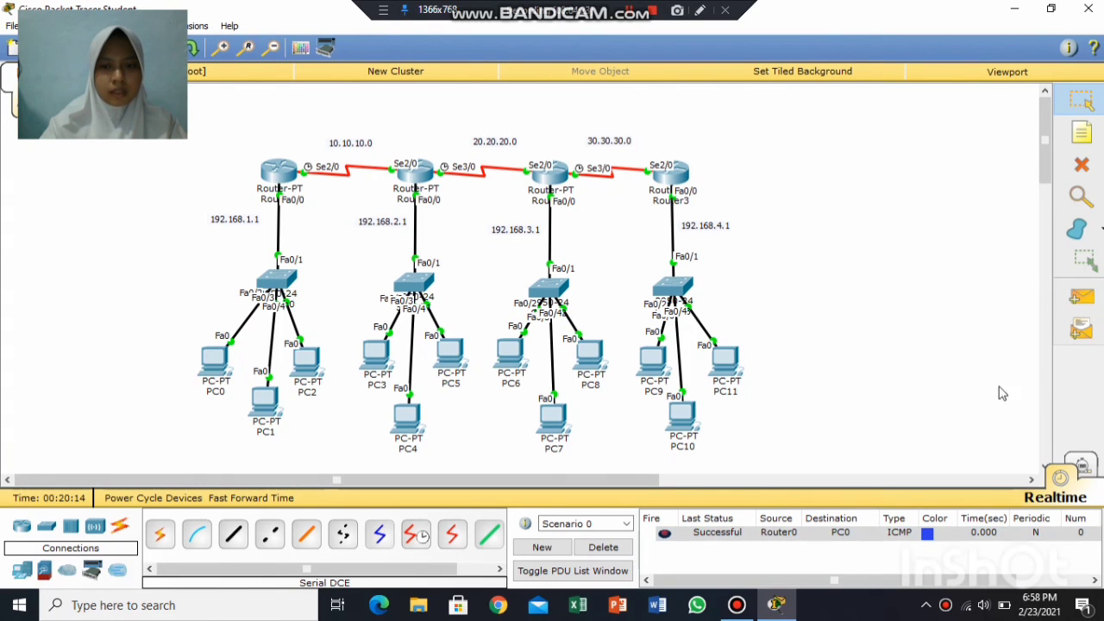
click(1082, 296)
click(283, 177)
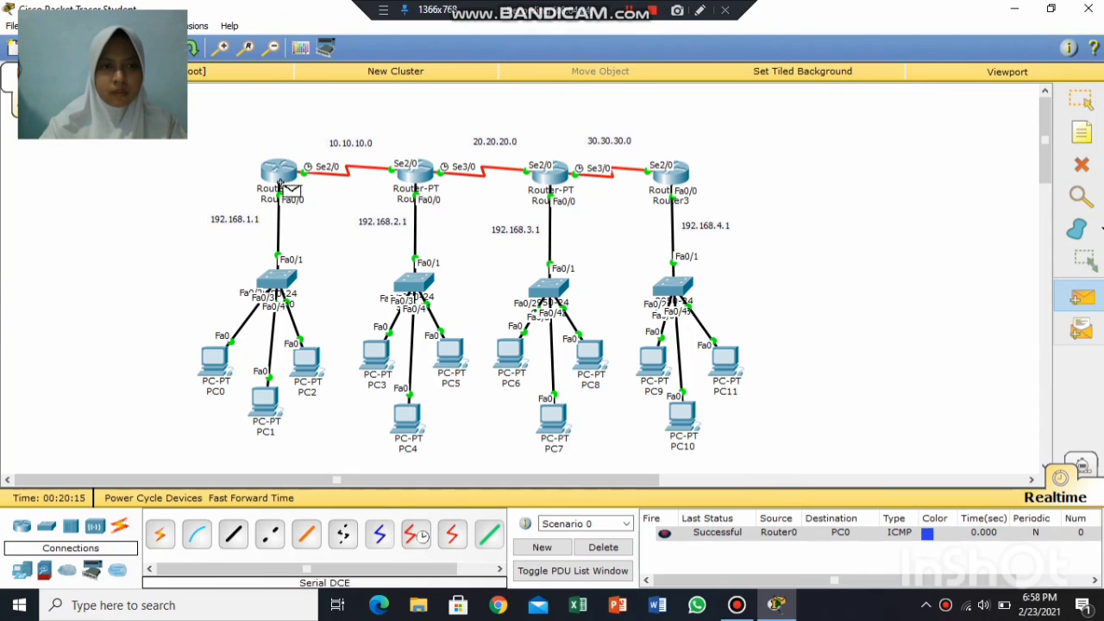
click(267, 403)
click(1080, 297)
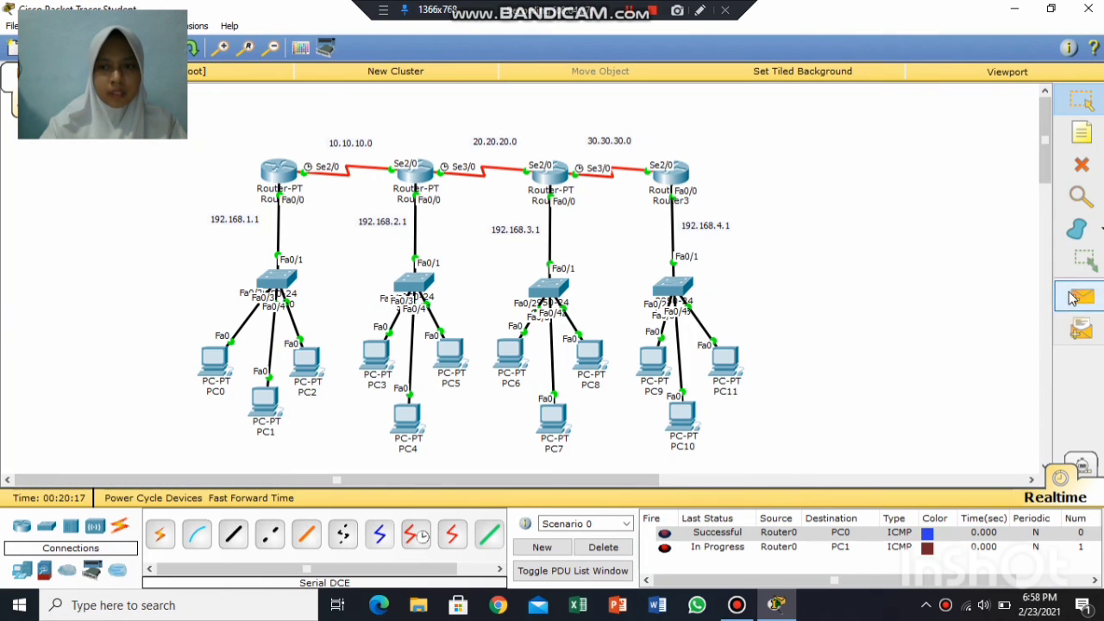
click(284, 173)
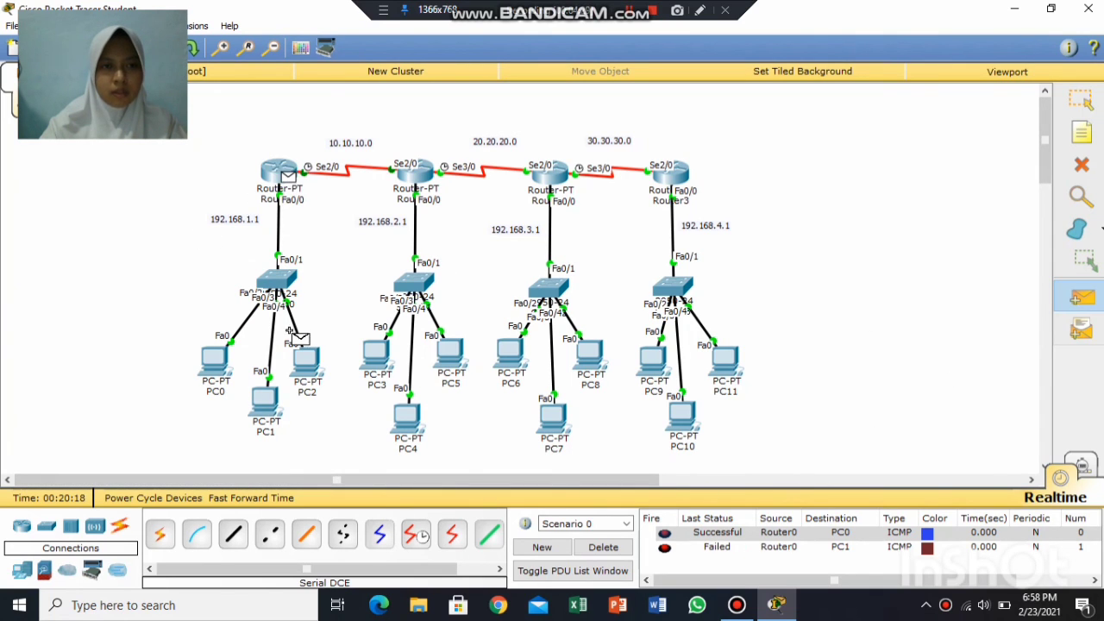
click(272, 407)
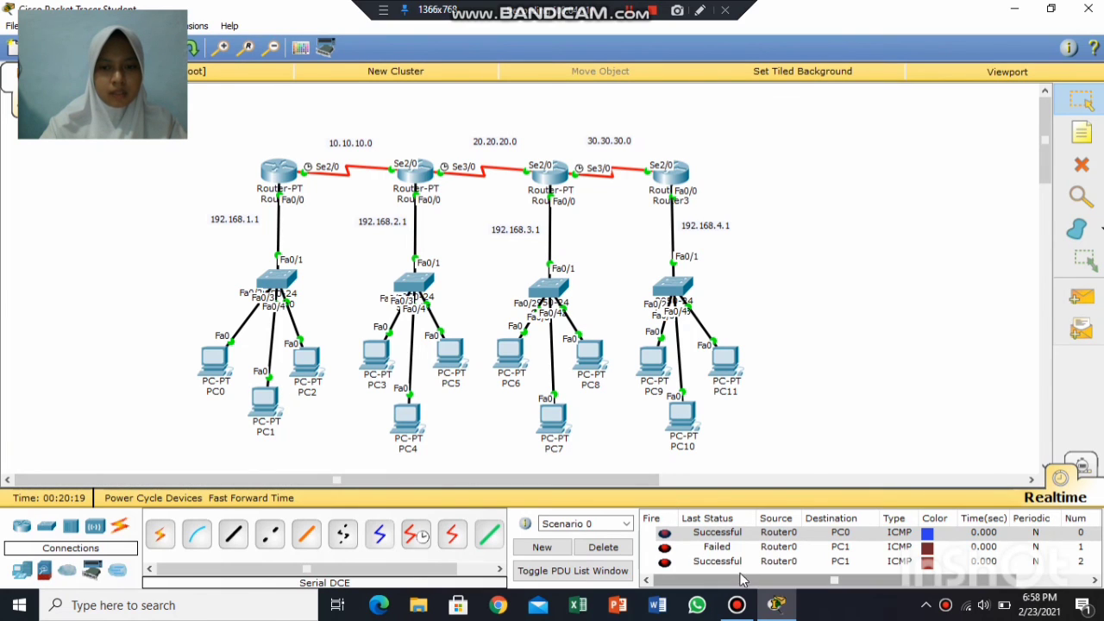
click(603, 547)
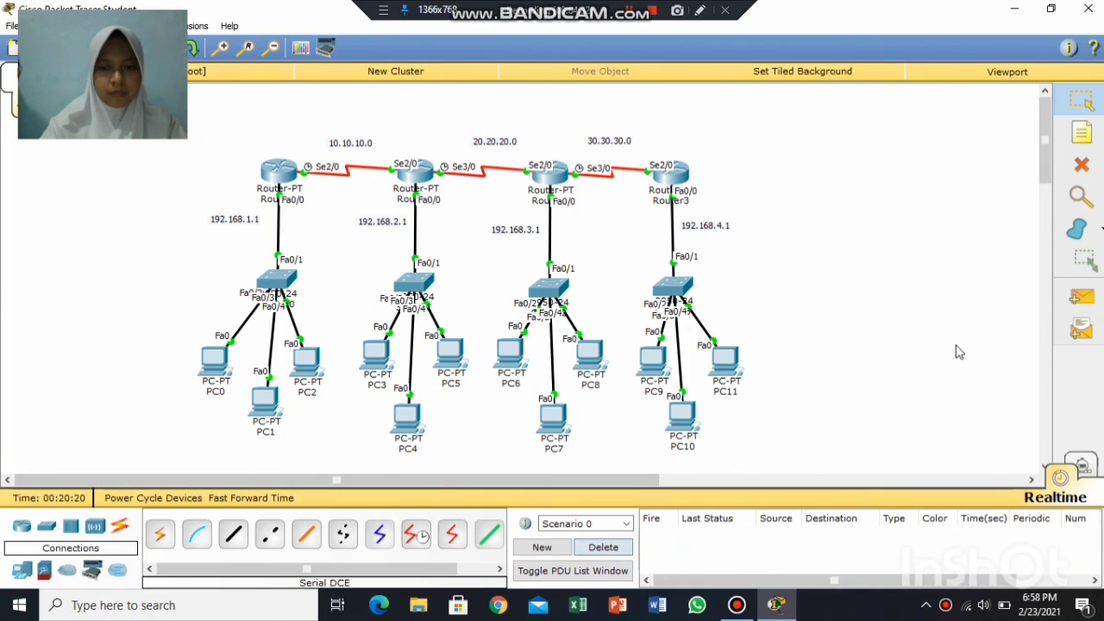
Test Router1 against its LAN with one simple PDU to PC3 and two to PC4, and clear the PDU list.
click(1081, 296)
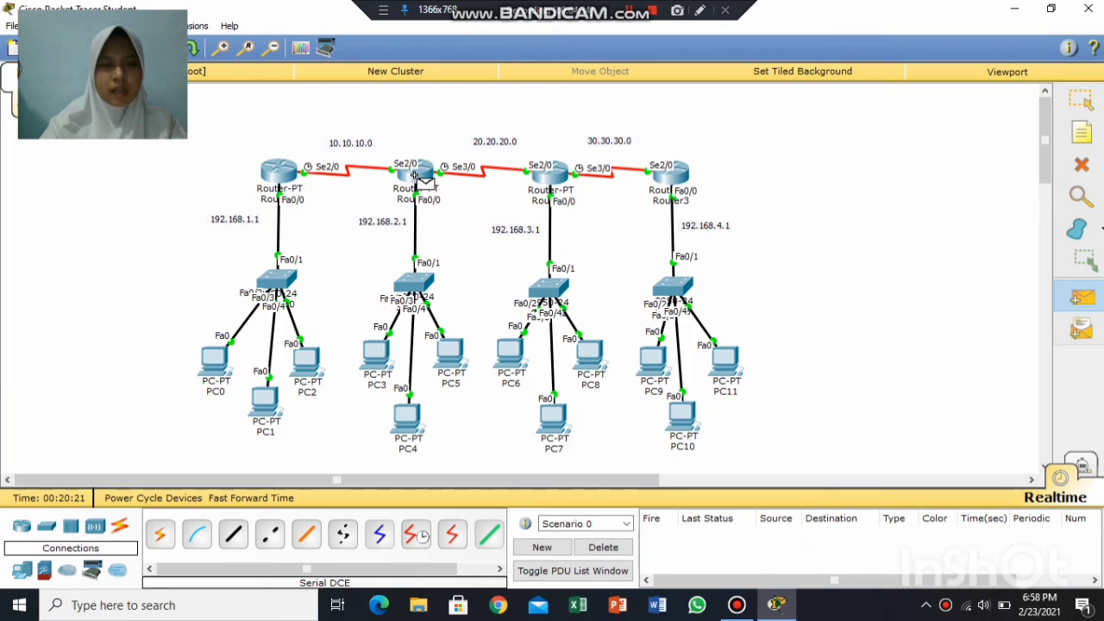
click(415, 178)
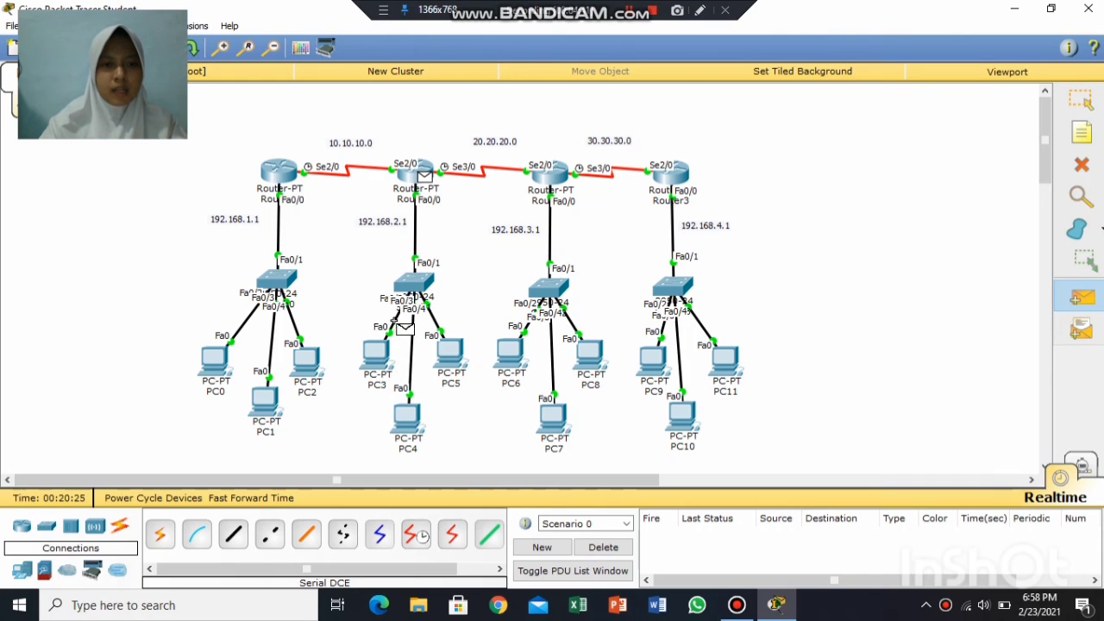
click(379, 356)
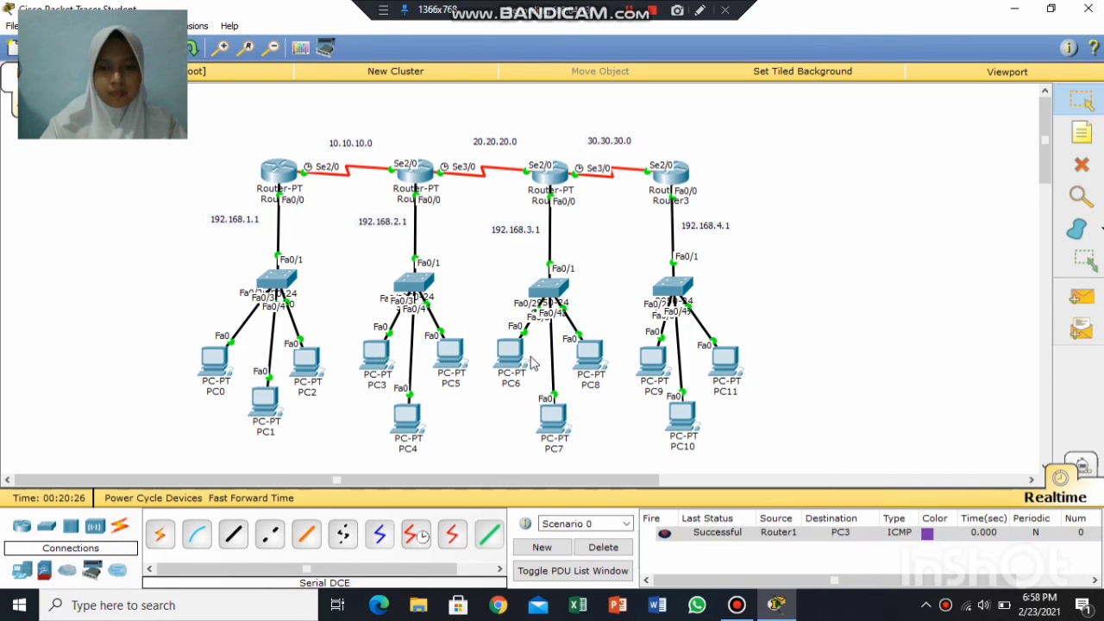
click(1081, 297)
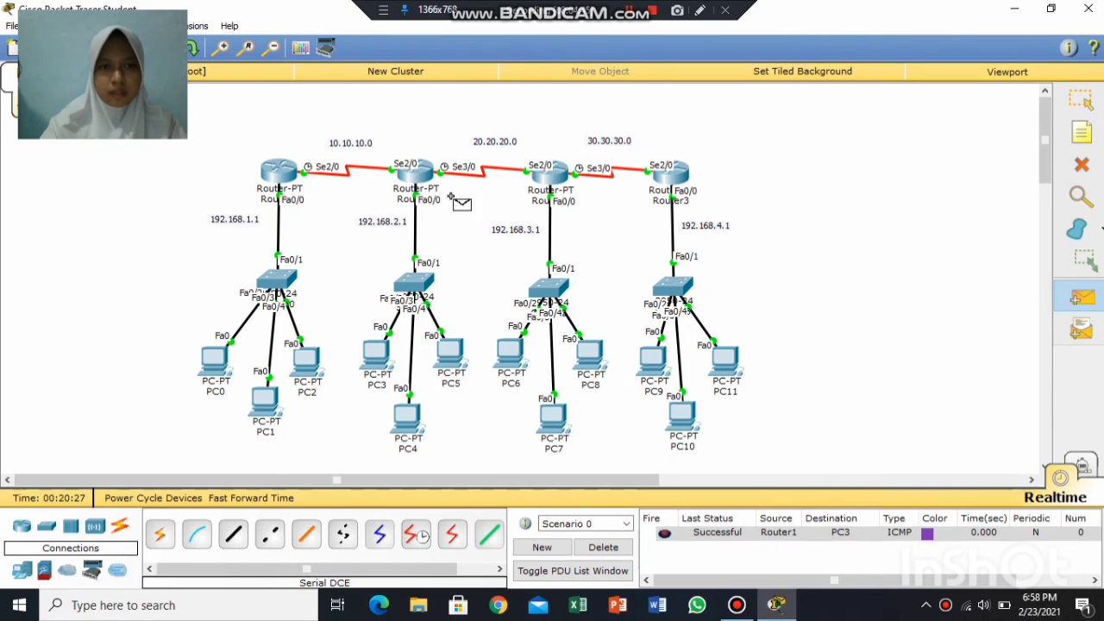
click(417, 173)
click(415, 421)
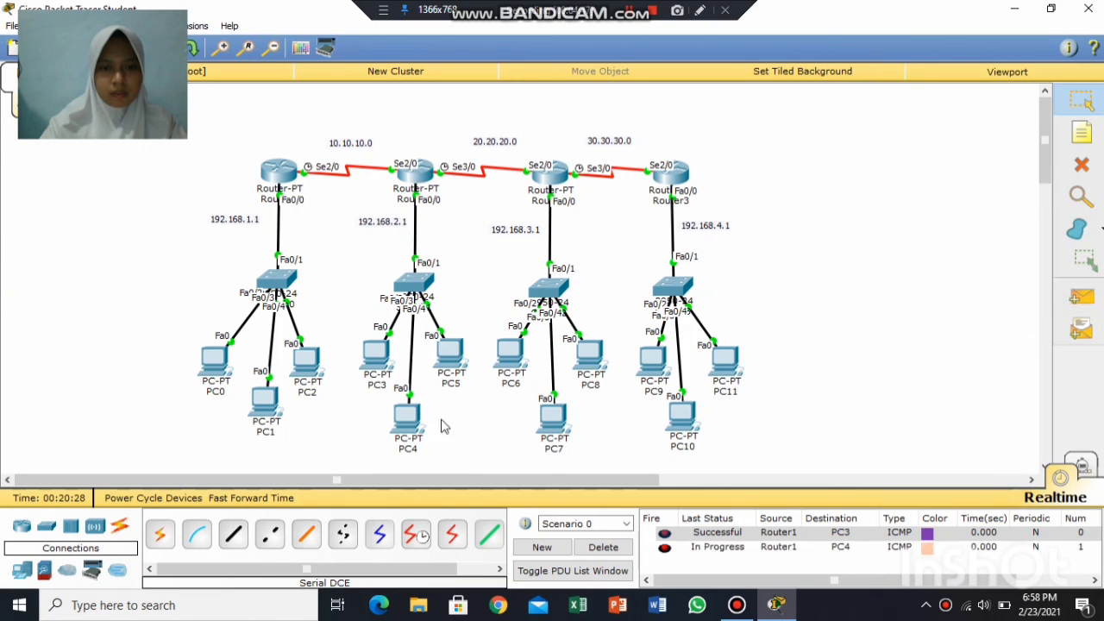
click(1088, 297)
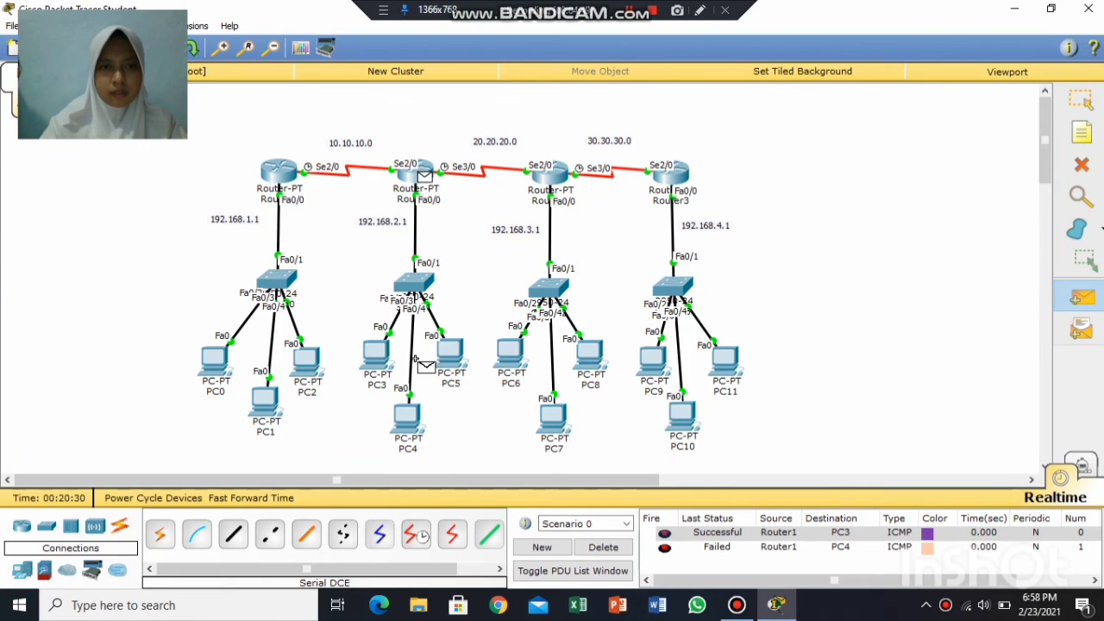
click(414, 433)
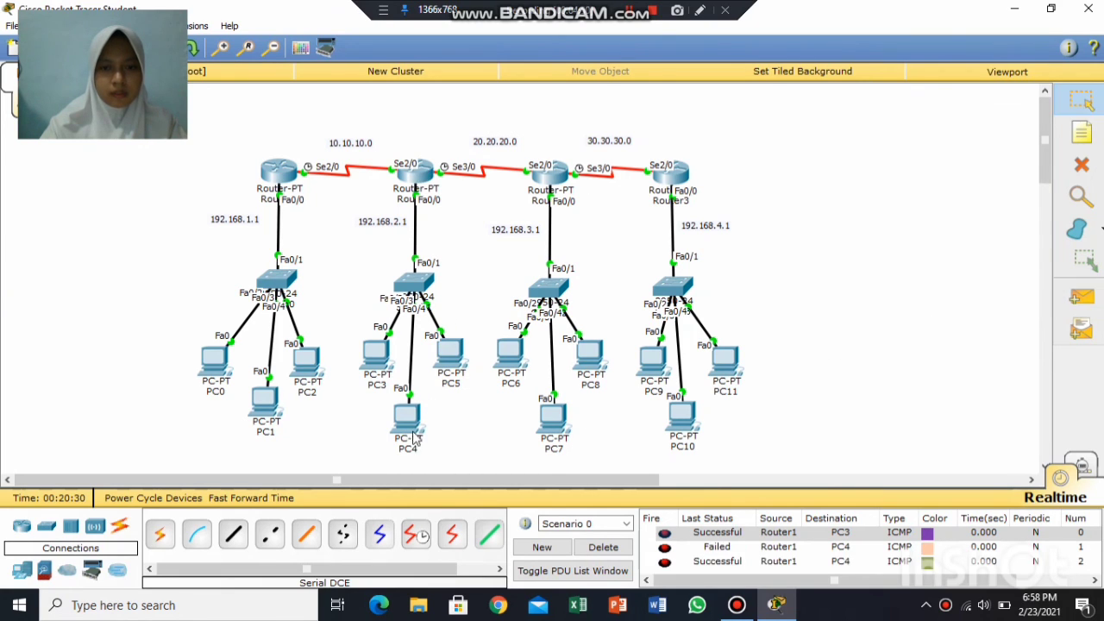
click(630, 546)
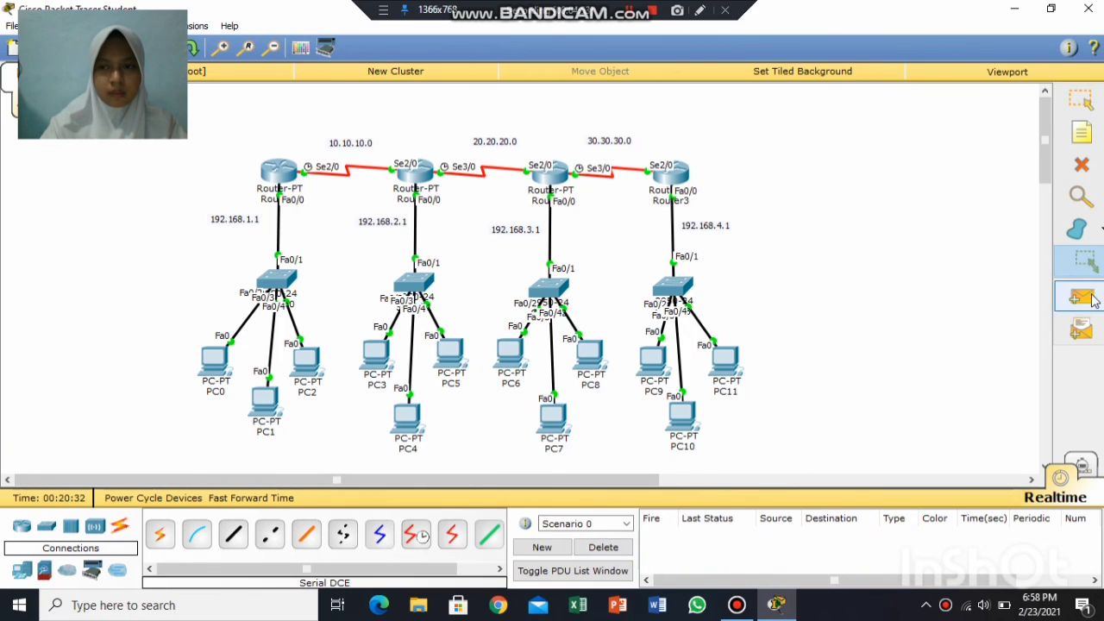
Test Router2 against its LAN by sending a simple PDU to PC7 twice, and clear the PDU list.
click(1081, 297)
click(555, 176)
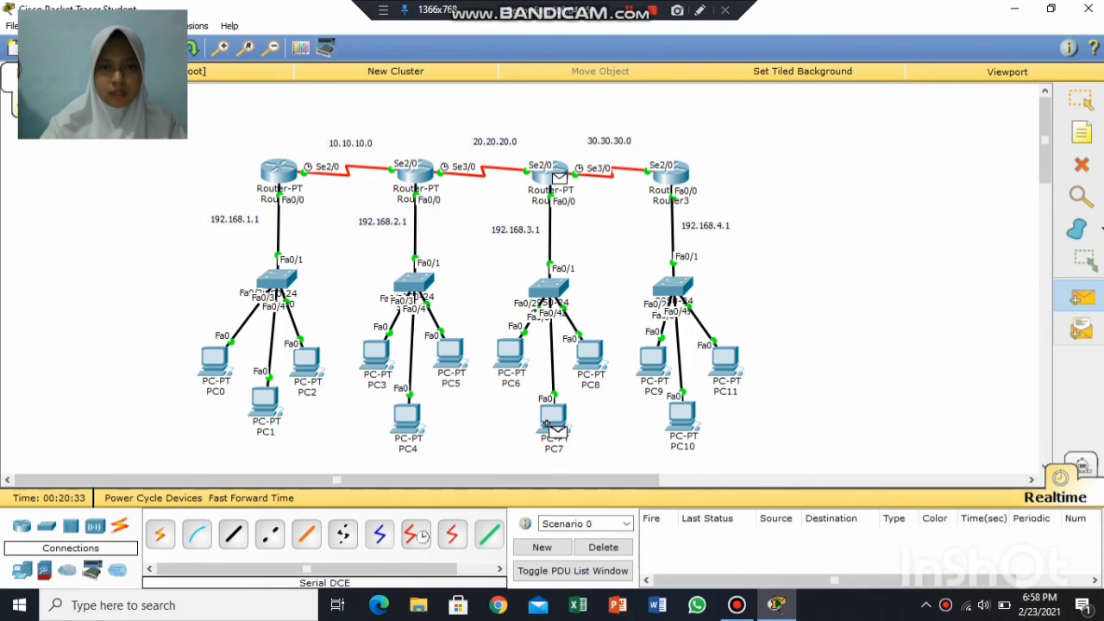
click(550, 422)
click(1082, 297)
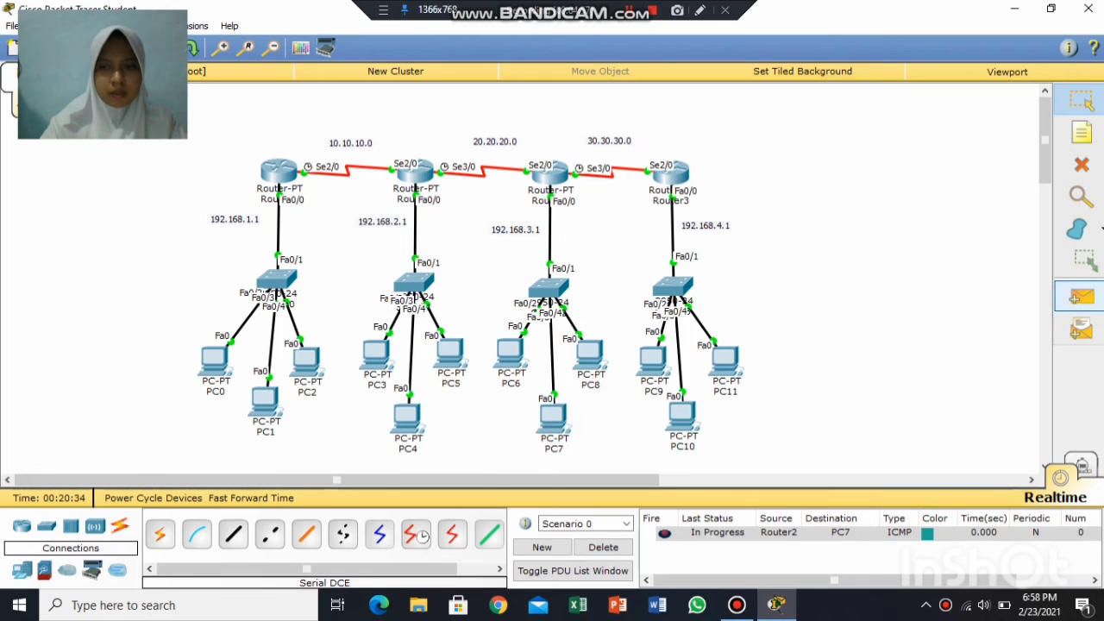
click(556, 177)
click(552, 414)
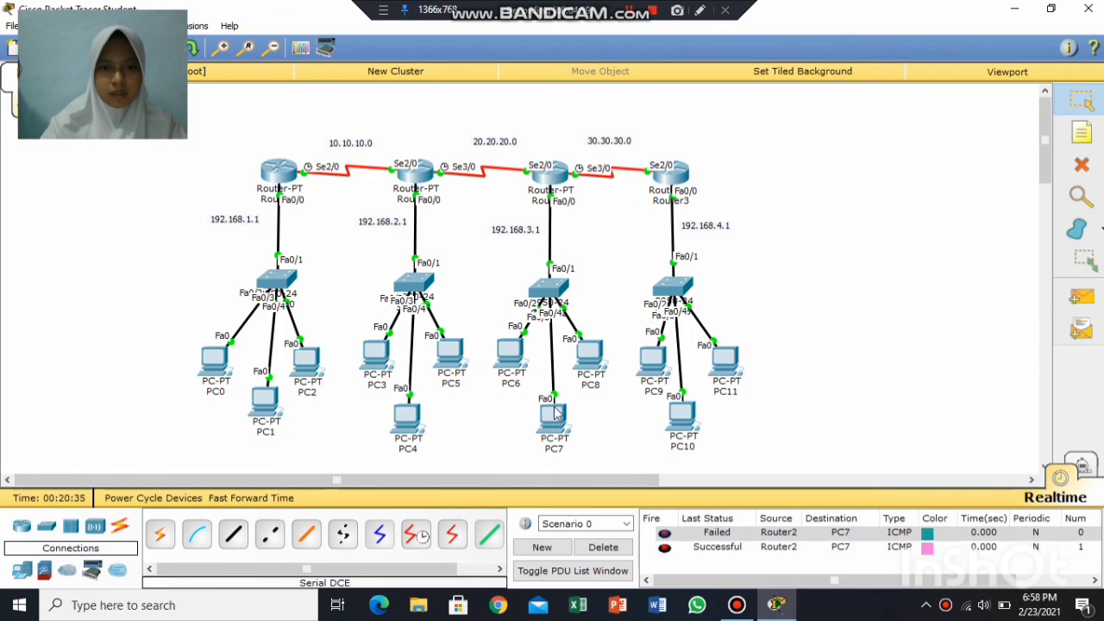
click(603, 546)
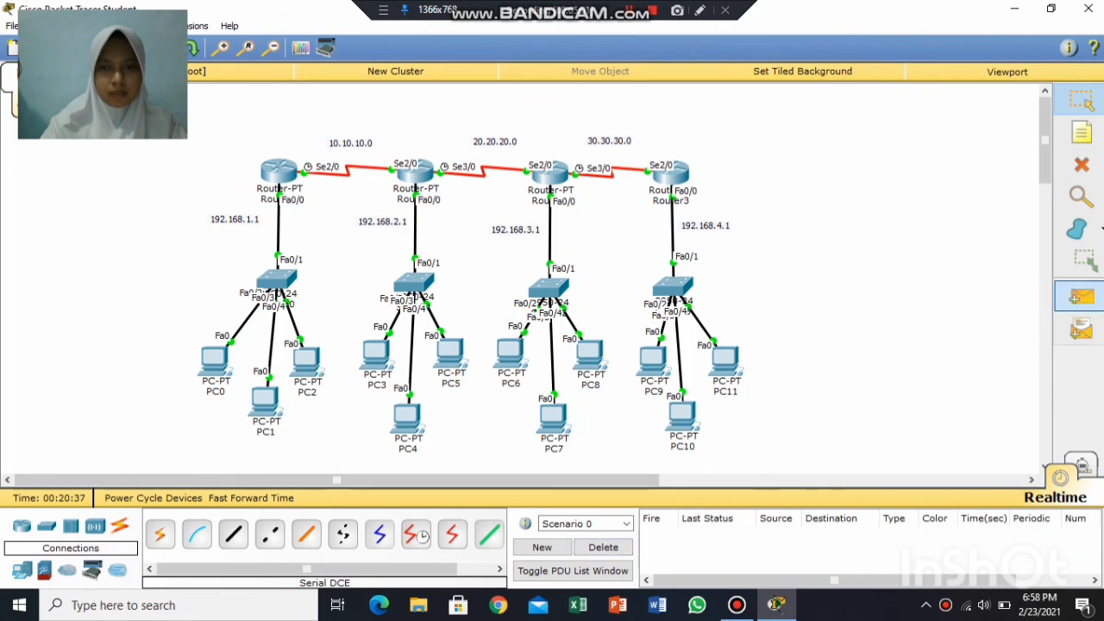
Test Router3 against its LAN by sending a simple PDU to PC11 twice, and clear the PDU list.
click(1082, 297)
click(672, 178)
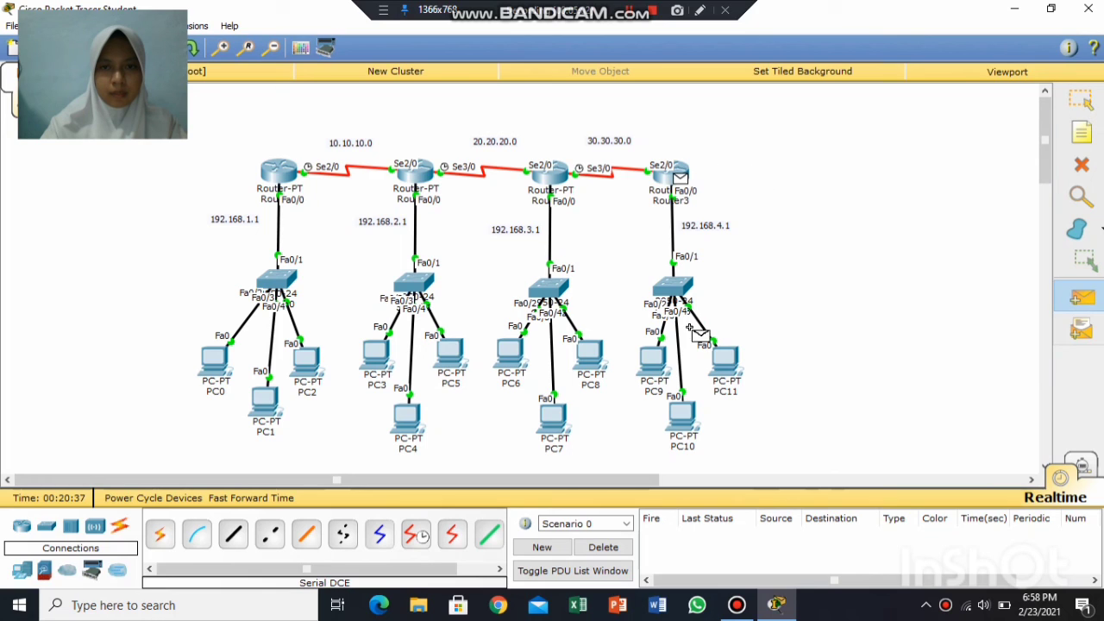
click(725, 355)
click(1087, 300)
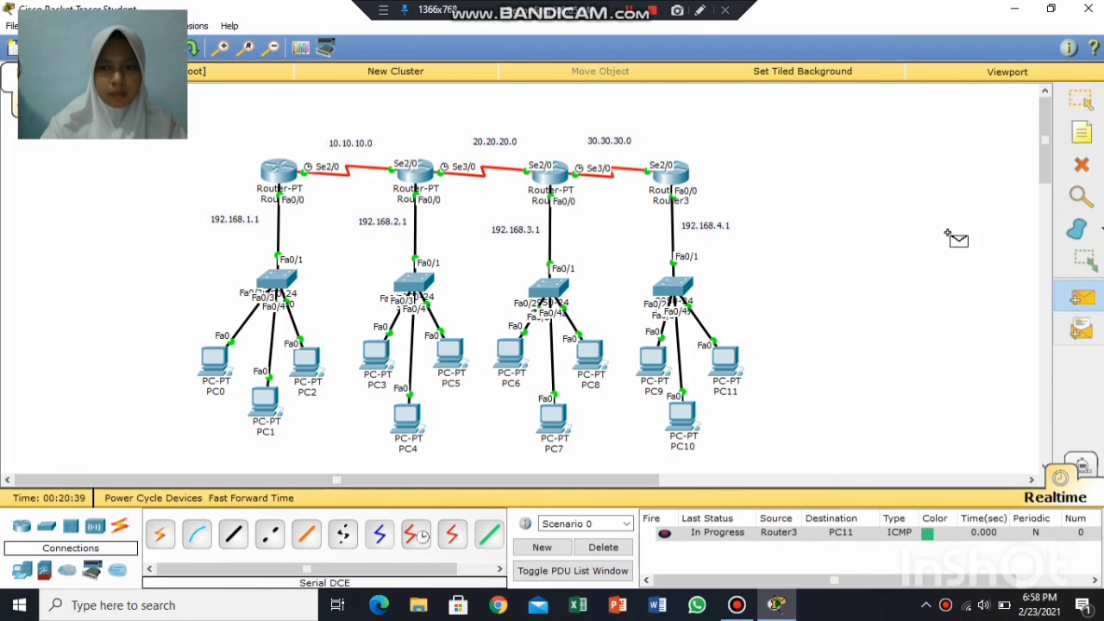
click(682, 176)
click(723, 354)
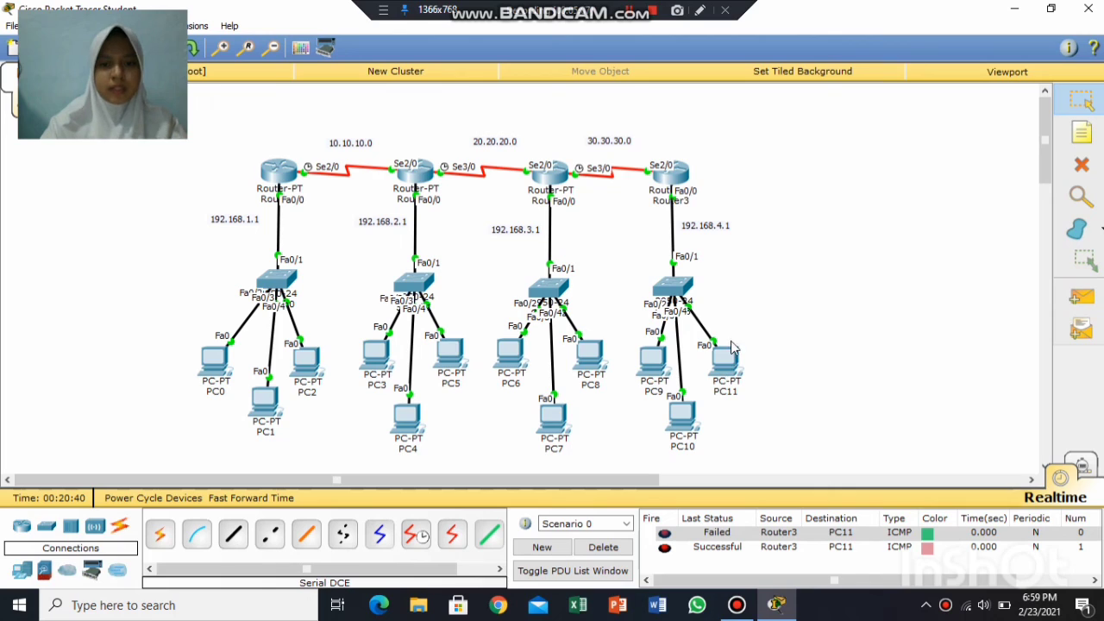
click(603, 547)
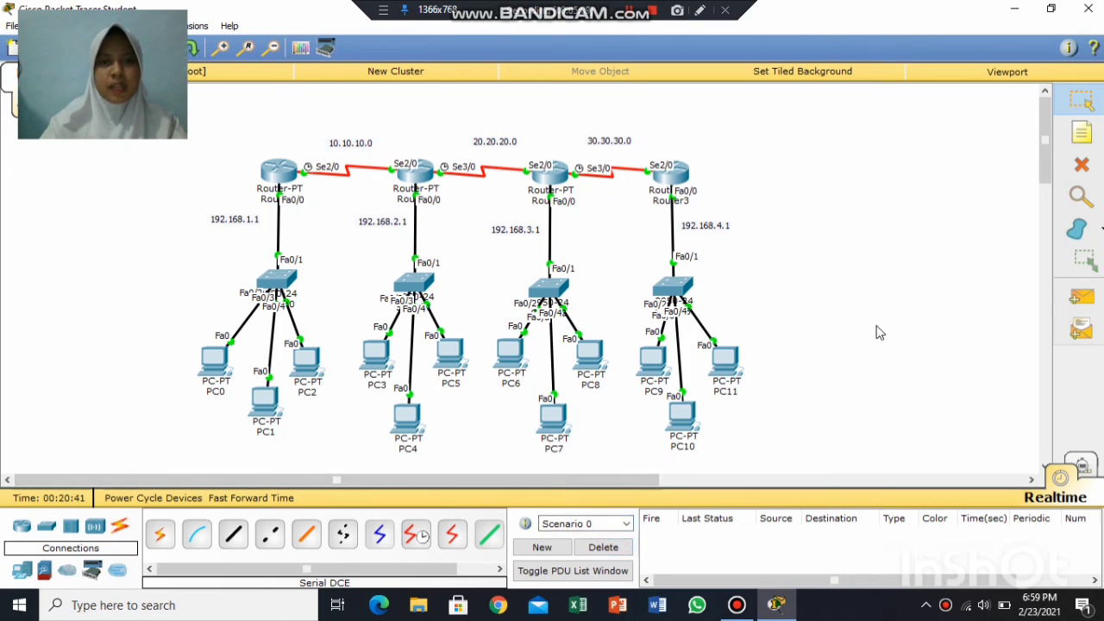